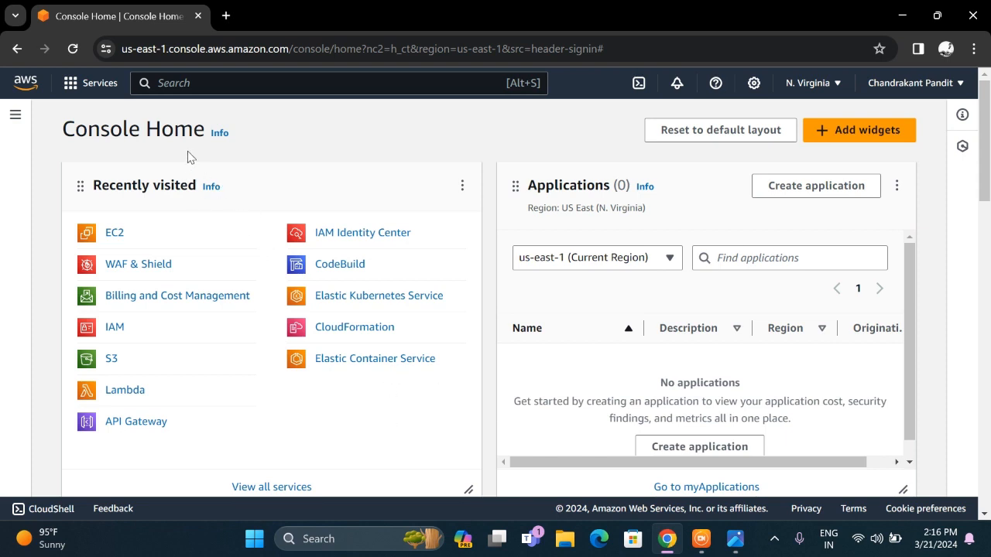
Find the VPC service and open the list of VPCs in the N. Virginia region.
left_click(210, 82)
type("vpc")
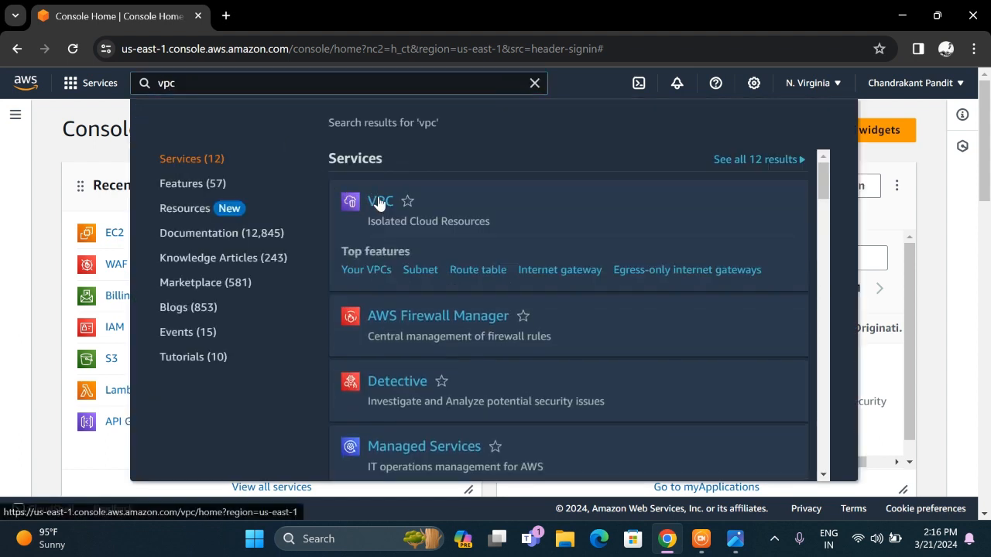
left_click(379, 201)
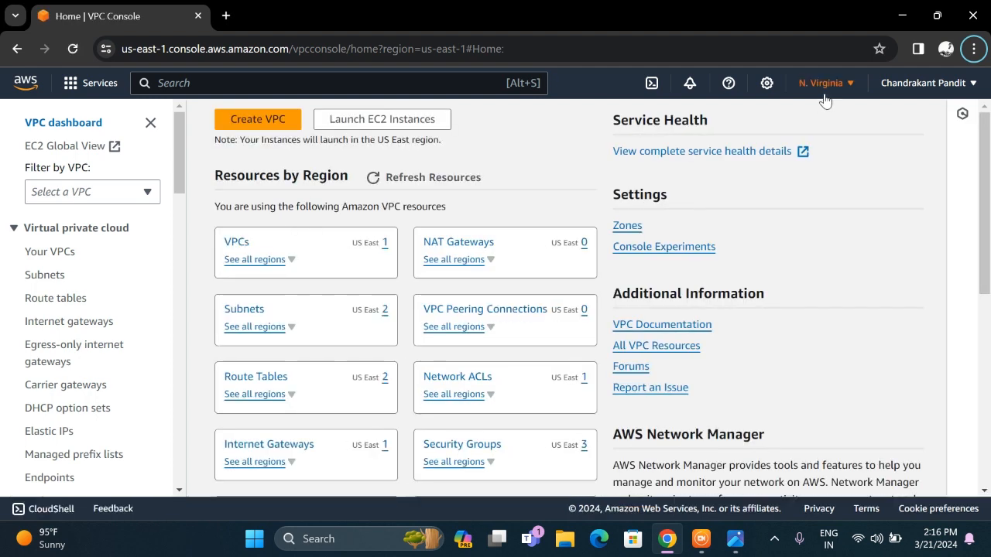
left_click(237, 244)
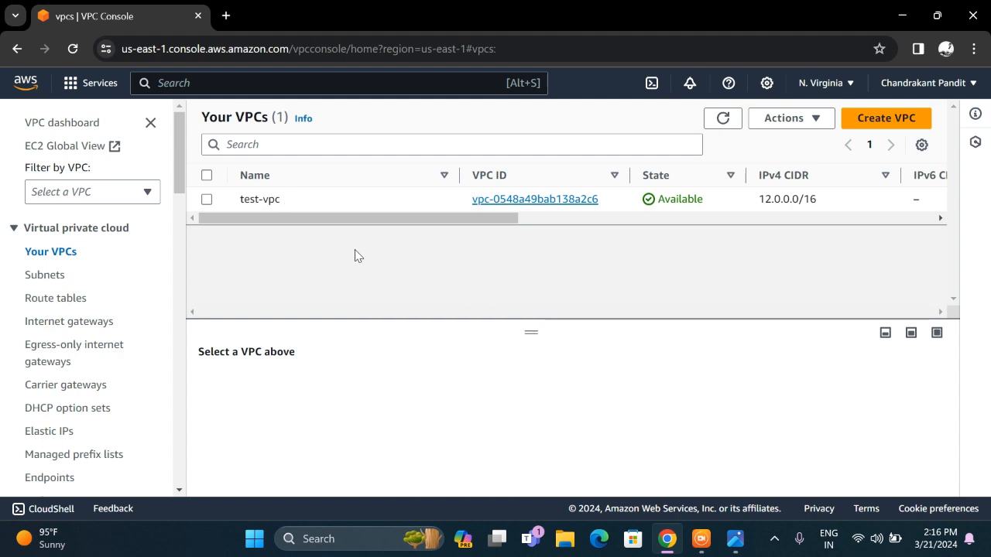
scroll(507, 209, "right", 1)
scroll(507, 209, "left", 1)
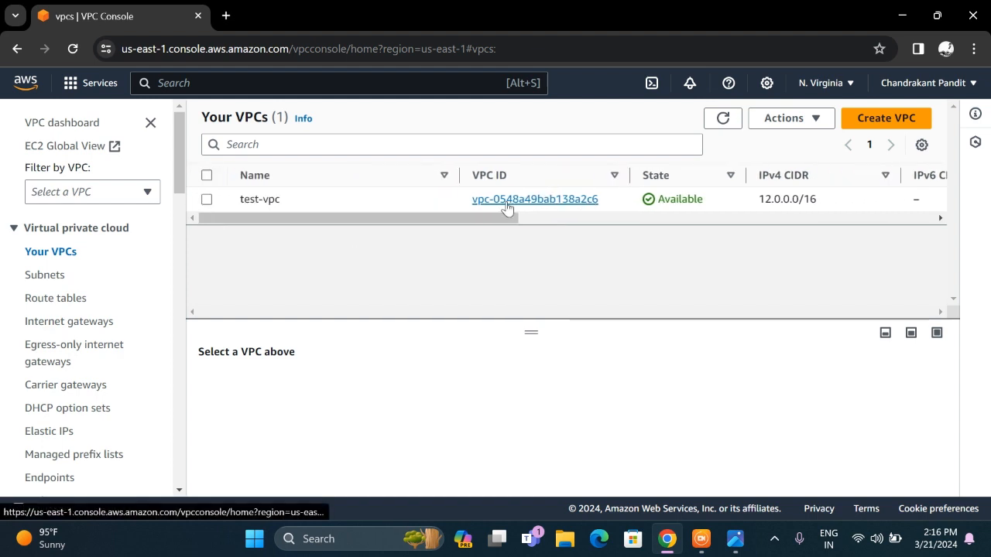
Select the existing test-vpc and request its deletion.
left_click(206, 199)
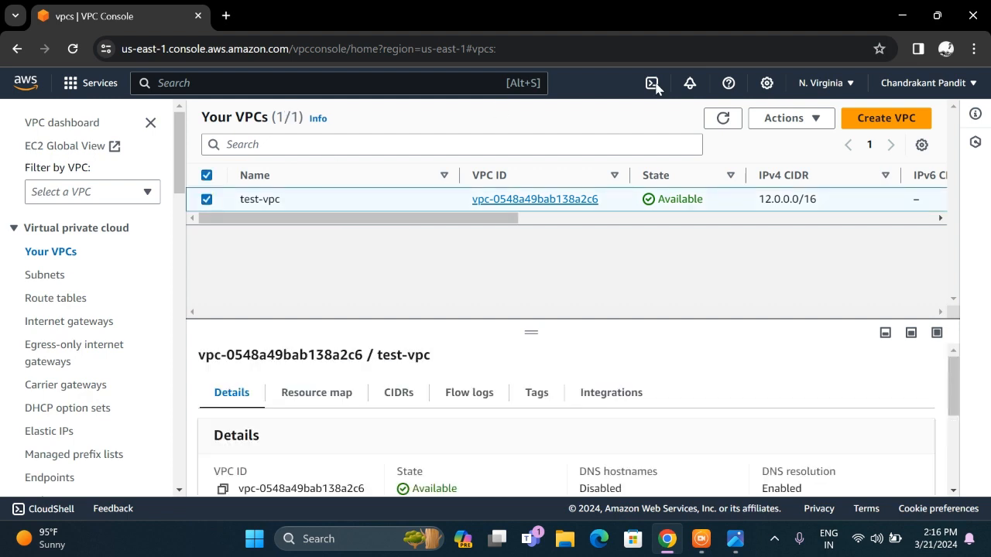
left_click(796, 118)
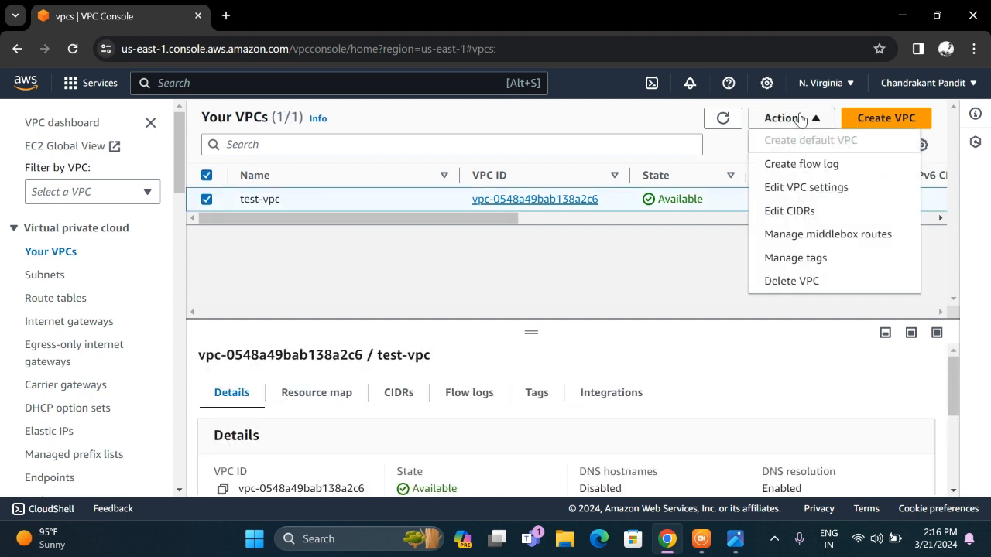
left_click(805, 281)
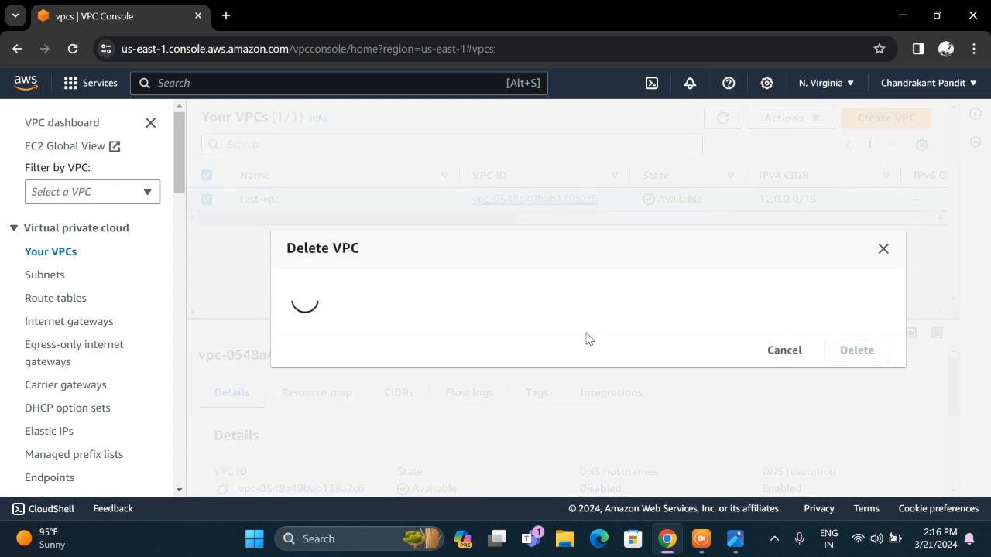
left_click(533, 334)
type("delete")
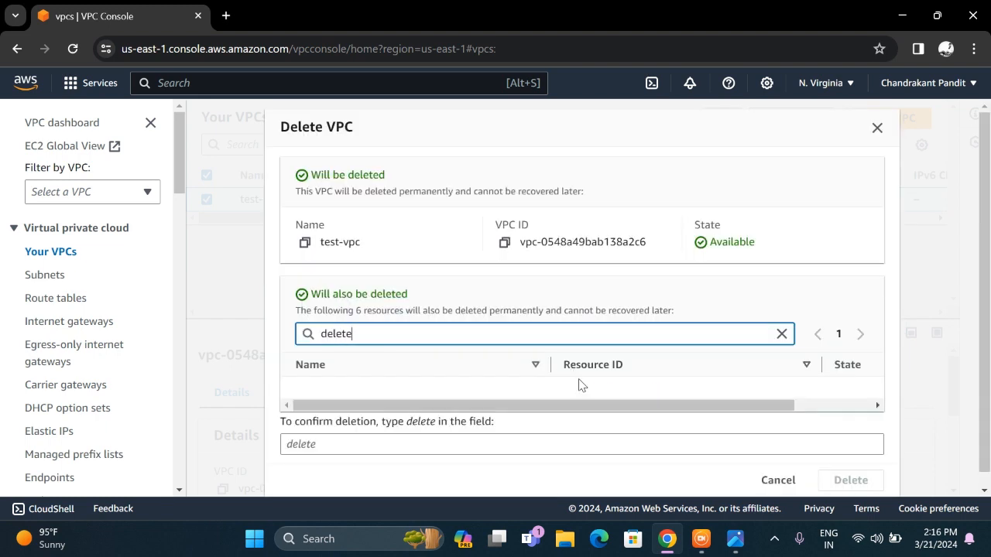
scroll(578, 378, "down", 1)
key("ctrl+a")
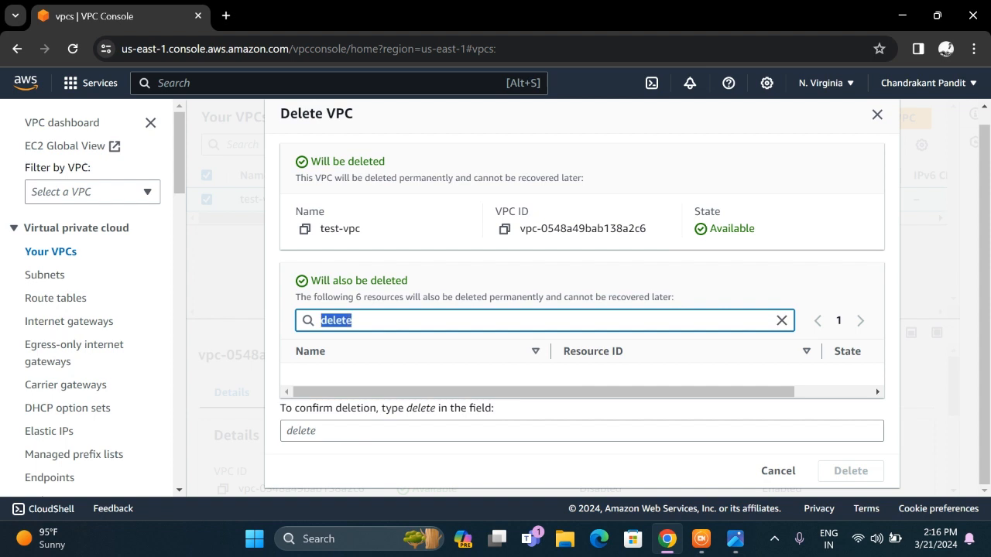
key("BackSpace")
Confirm the permanent deletion of test-vpc and its resources with the word "delete", and refresh the VPC list.
scroll(409, 431, "down", 2)
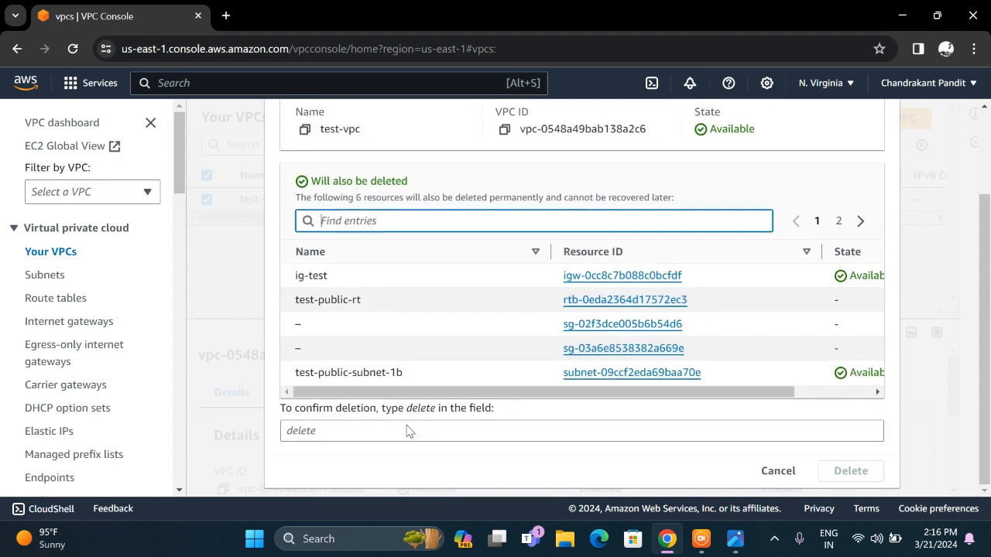
left_click(409, 431)
type("dek")
key("BackSpace")
key("BackSpace")
key("BackSpace")
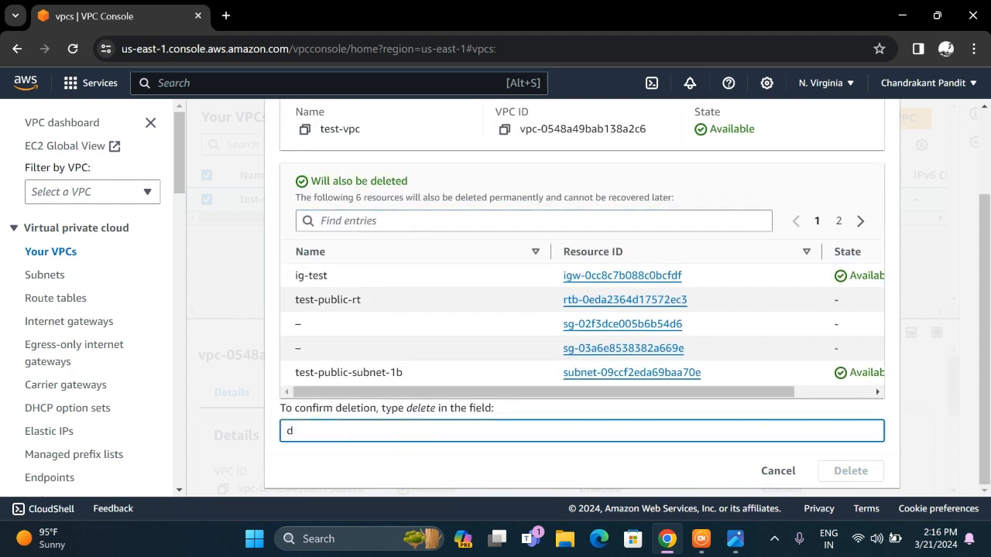
type("delete")
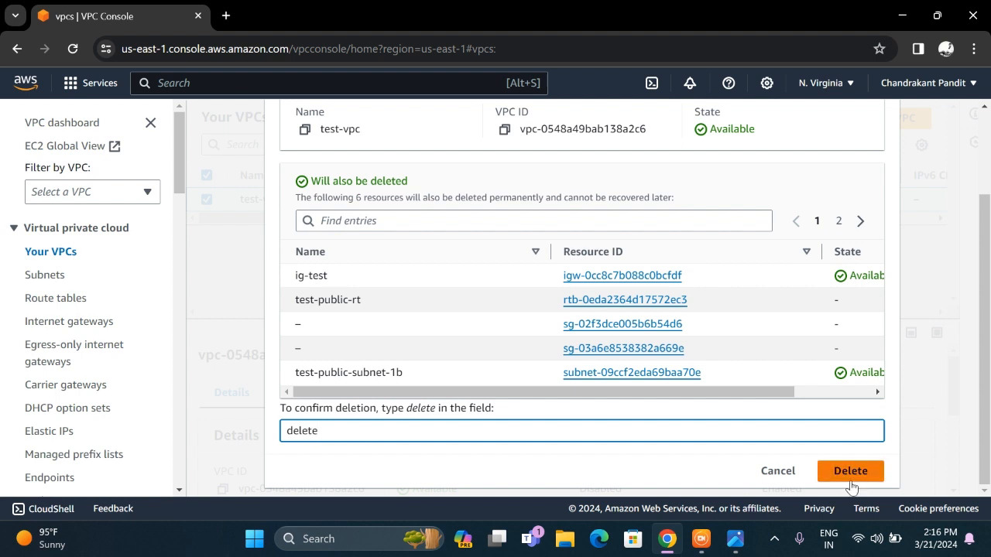
left_click(858, 478)
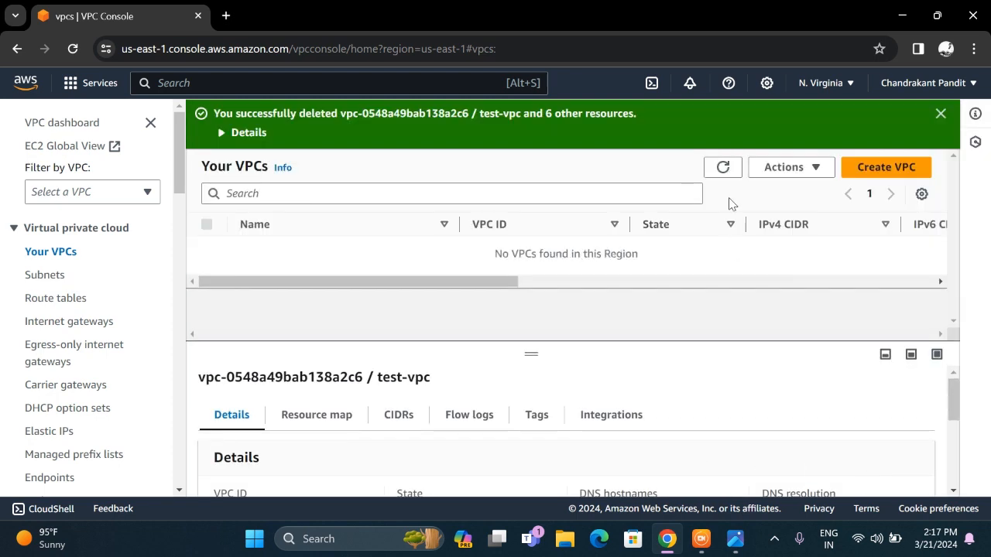
left_click(724, 168)
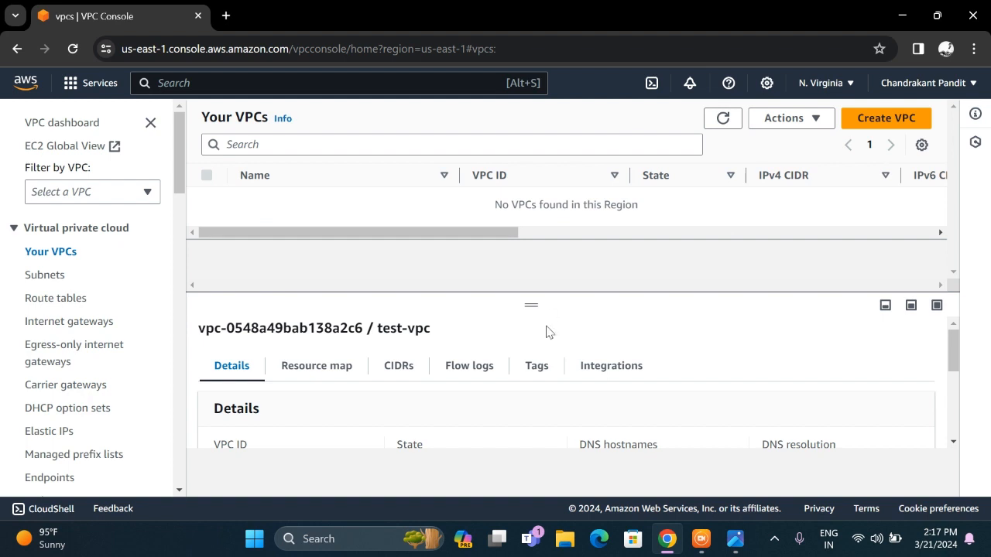
Start creating a new VPC and set its name tag to Test-VPC.
scroll(545, 339, "down", 1)
scroll(547, 338, "up", 1)
left_click(878, 119)
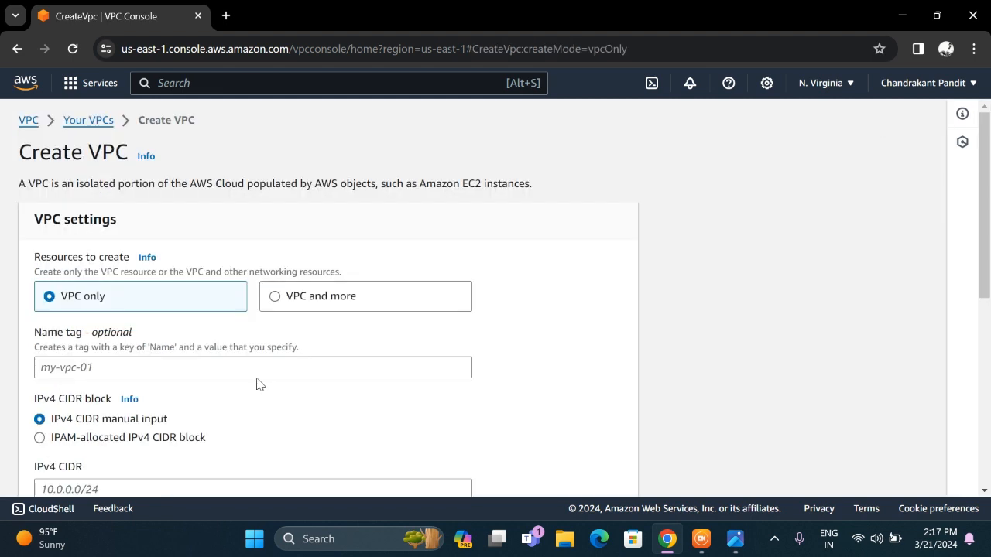
scroll(199, 307, "down", 1)
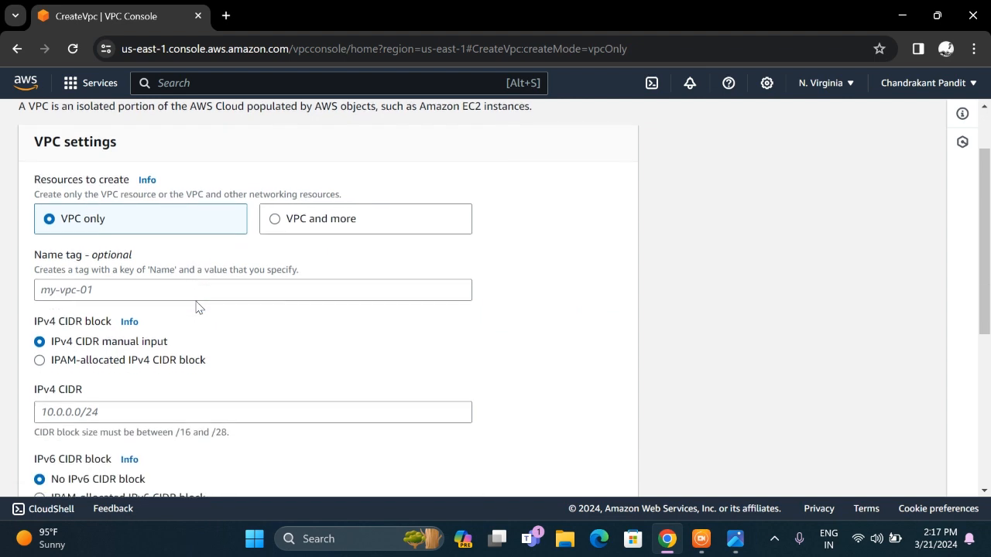
left_click(196, 291)
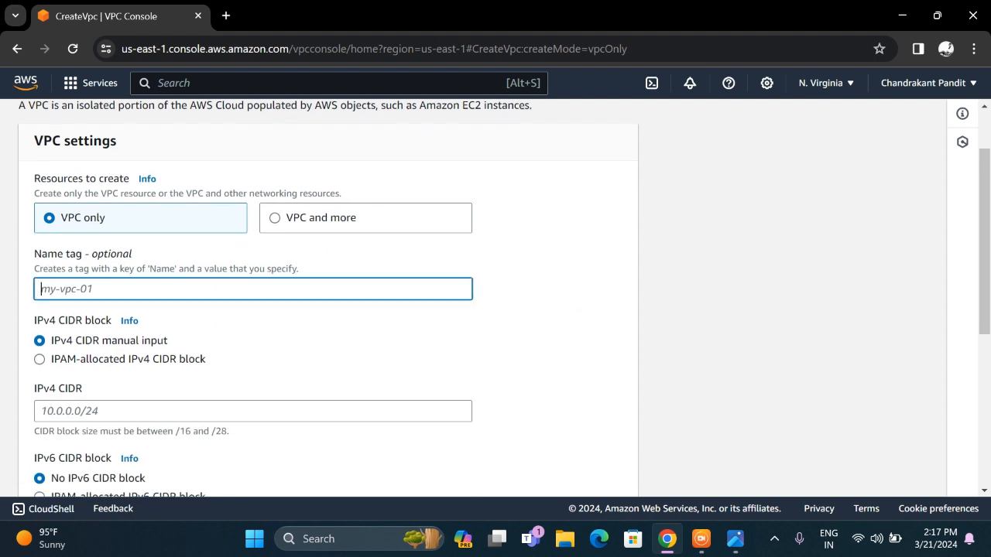
type("Test-VPC")
Set the new VPC's IPv4 CIDR to 12.0.0.0/16 and create the VPC.
scroll(151, 305, "down", 1)
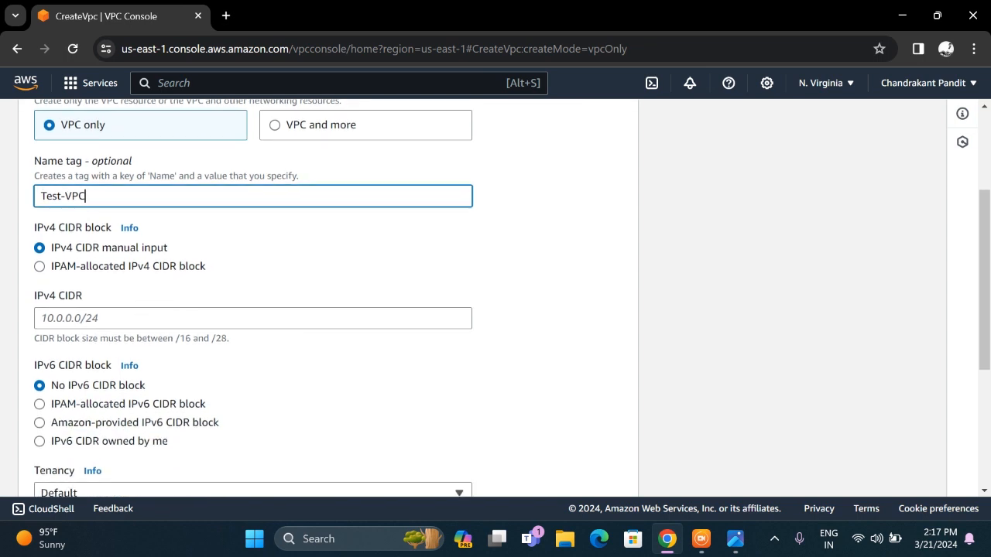
left_click(143, 310)
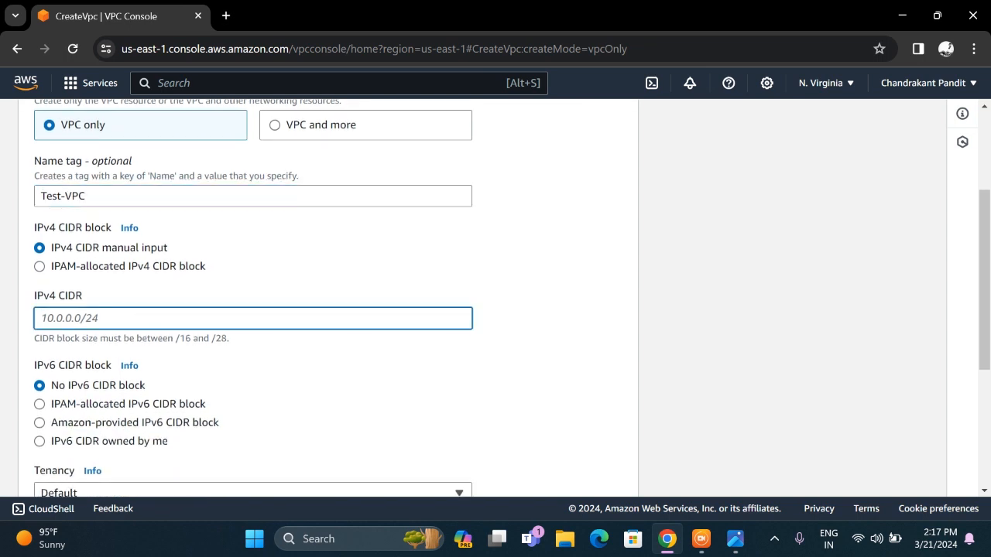
type("12.0.0.0/16")
left_click(553, 347)
scroll(434, 382, "down", 2)
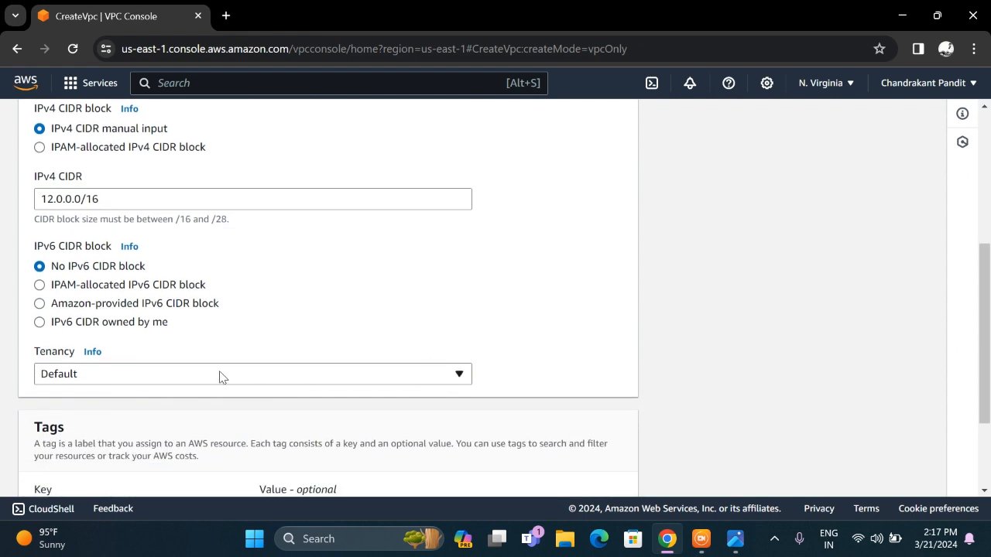
scroll(364, 395, "down", 2)
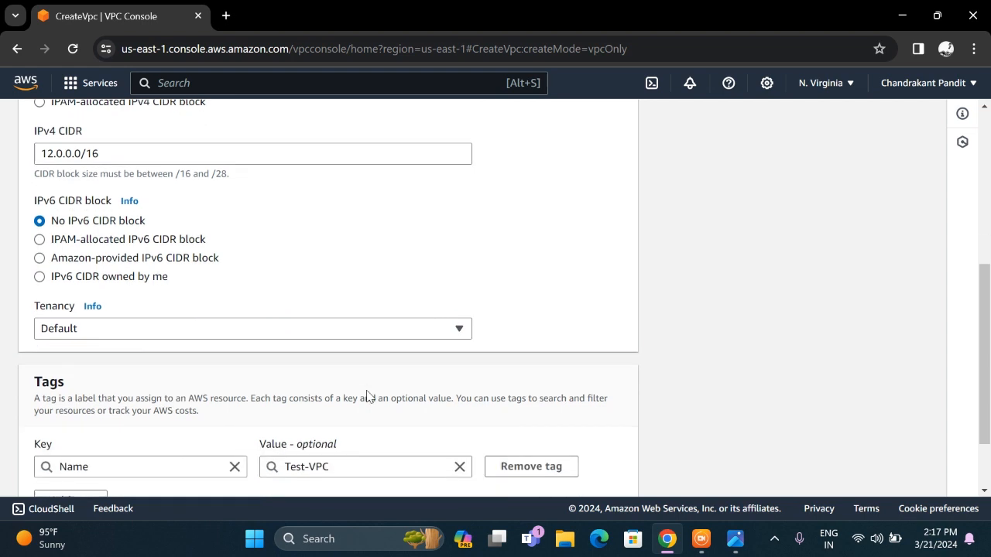
left_click(588, 473)
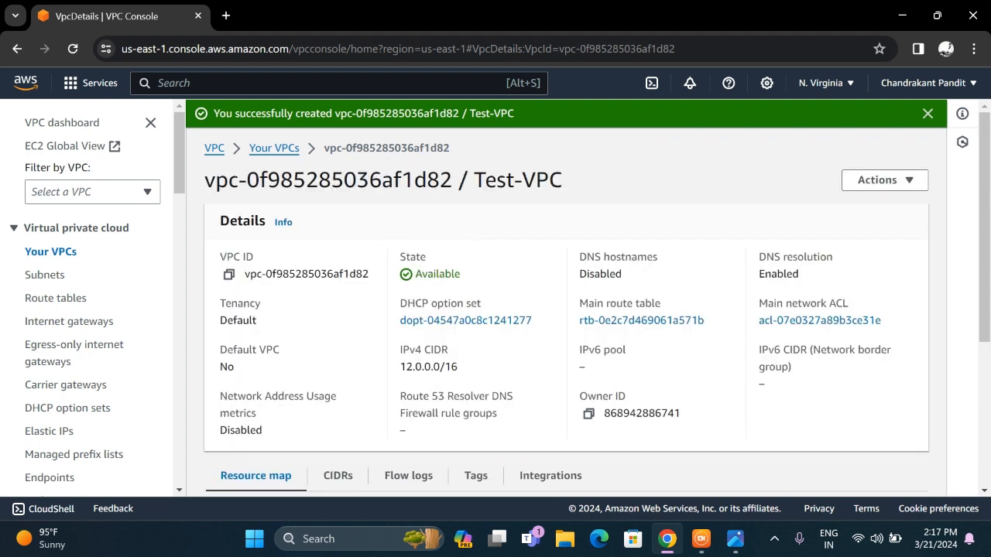
Open the list of subnets and refresh it to clear the entries of the deleted VPC.
scroll(354, 279, "down", 1)
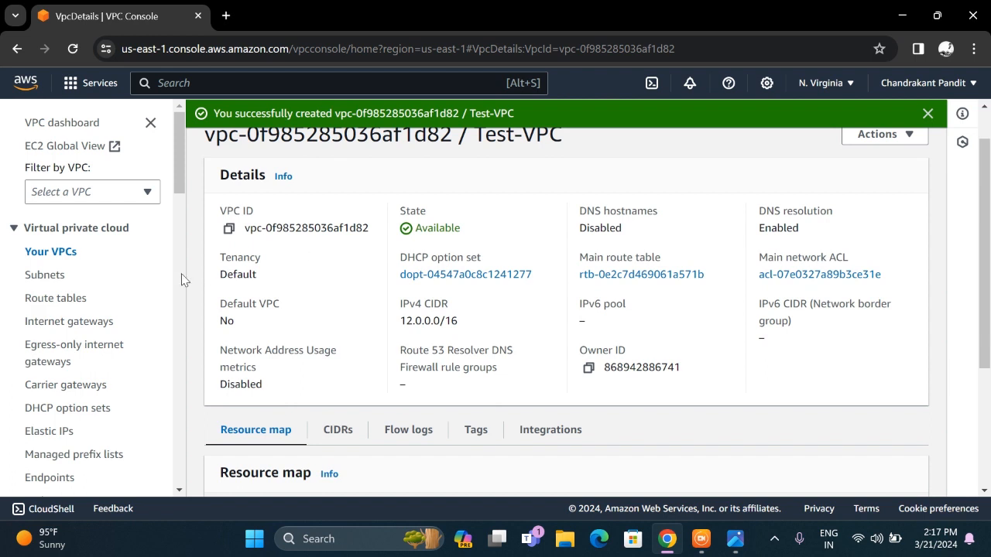
left_click(49, 277)
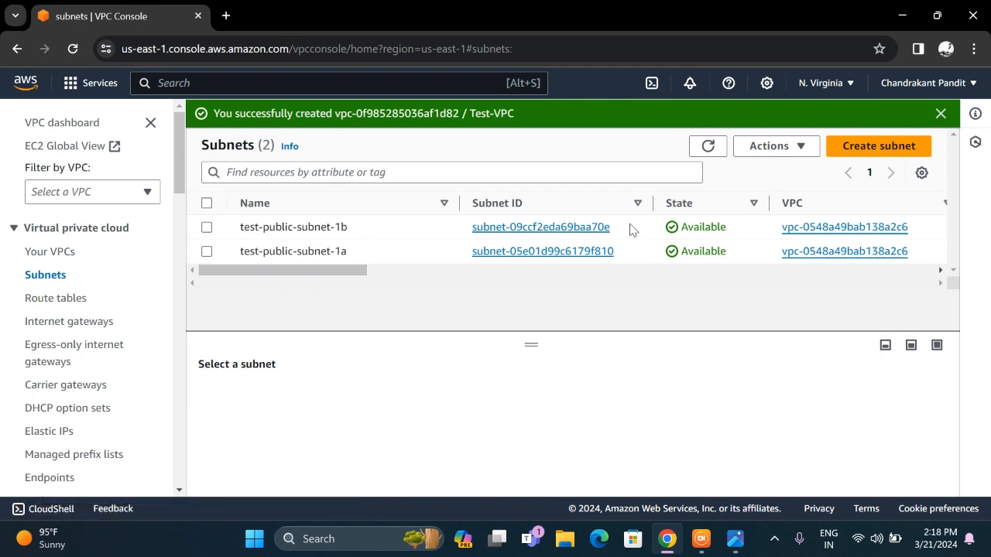
scroll(631, 229, "right", 3)
scroll(631, 229, "left", 3)
left_click(206, 204)
left_click(707, 145)
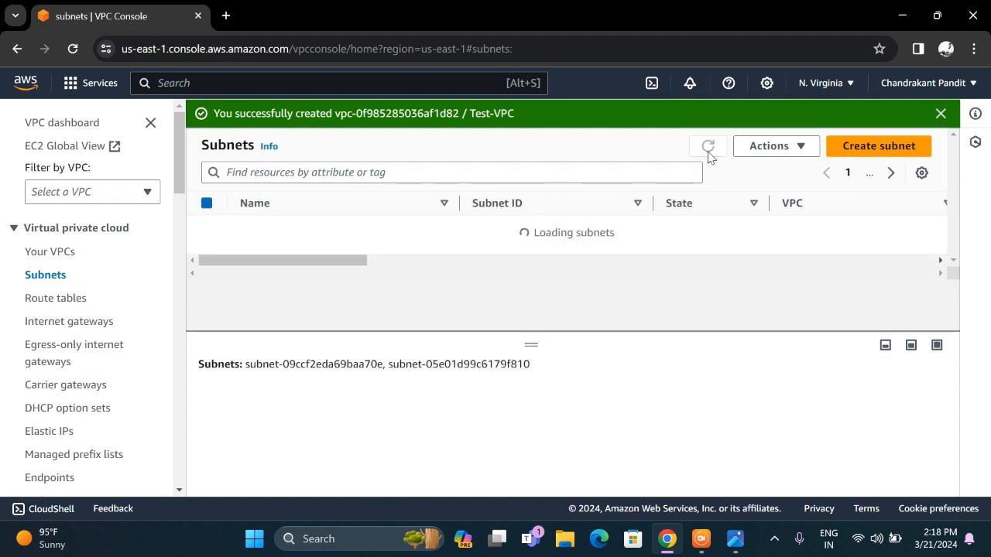
left_click_drag(608, 233, 524, 233)
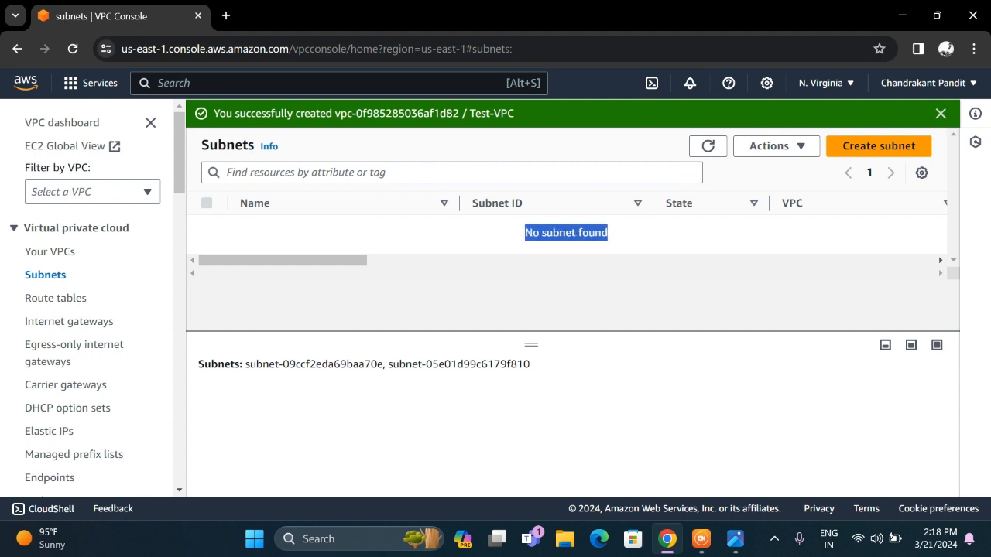
Start creating a subnet and choose Test-VPC as its VPC.
left_click(857, 152)
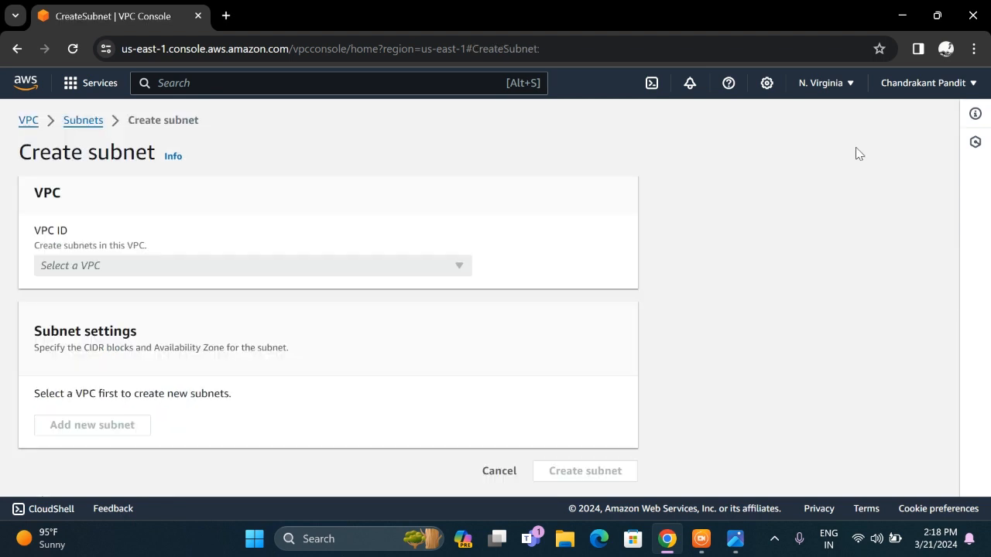
left_click(325, 265)
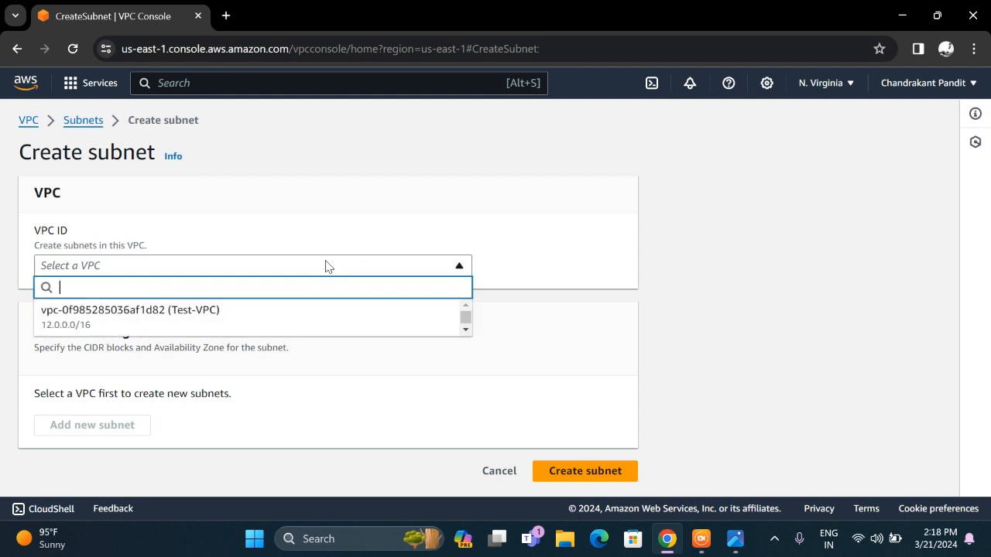
left_click(262, 324)
scroll(263, 323, "down", 1)
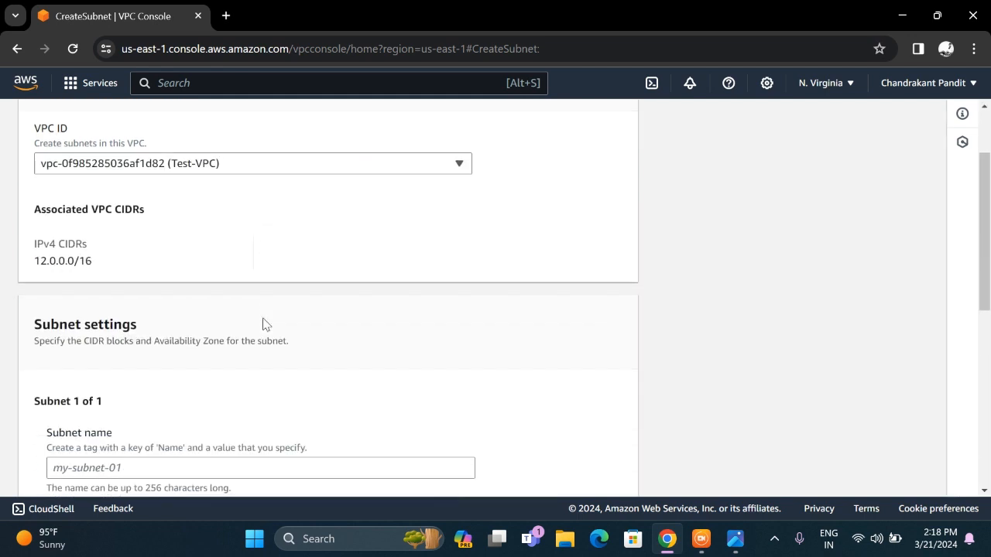
double_click(85, 261)
triple_click(85, 261)
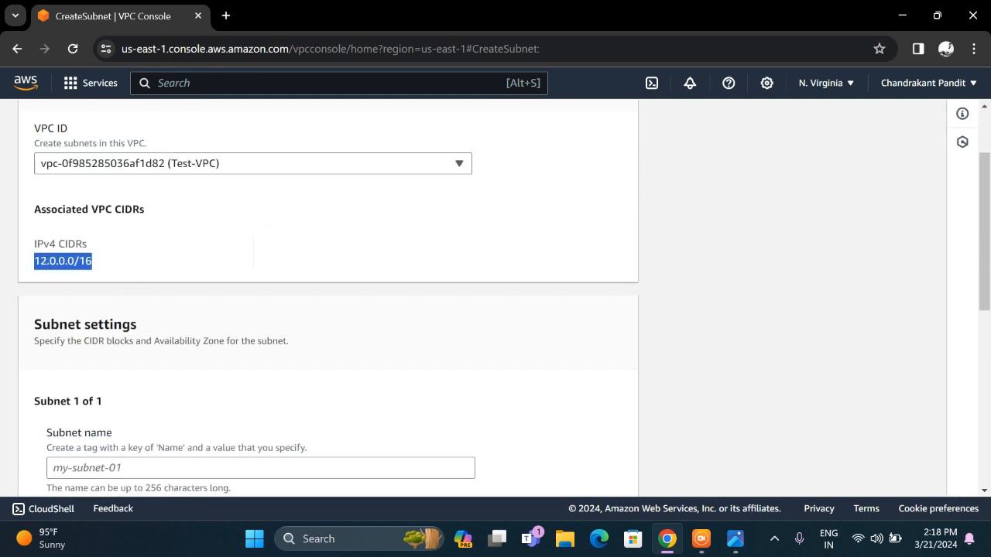
Name the subnet Test-Subnet-1a and place it in the us-east-1a Availability Zone.
scroll(260, 297, "down", 2)
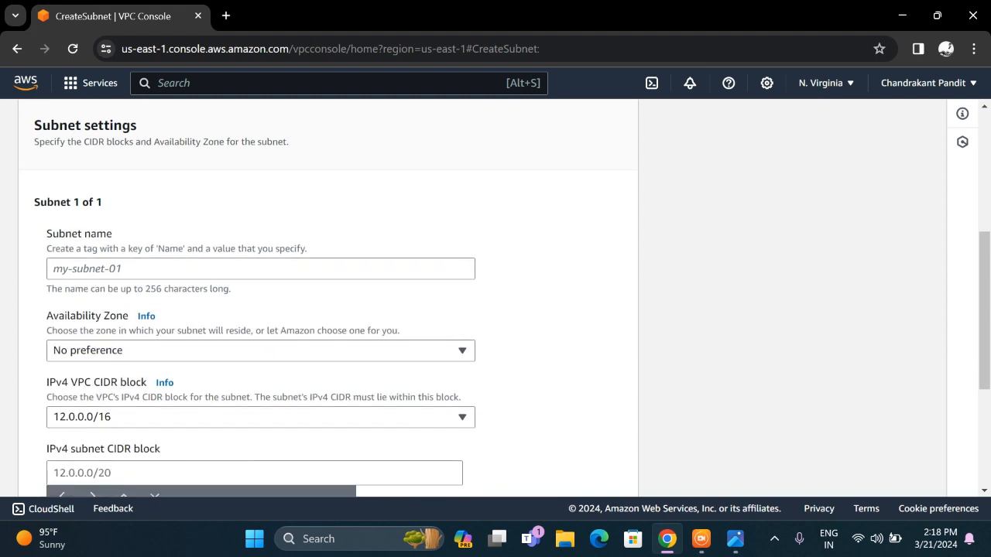
left_click(260, 269)
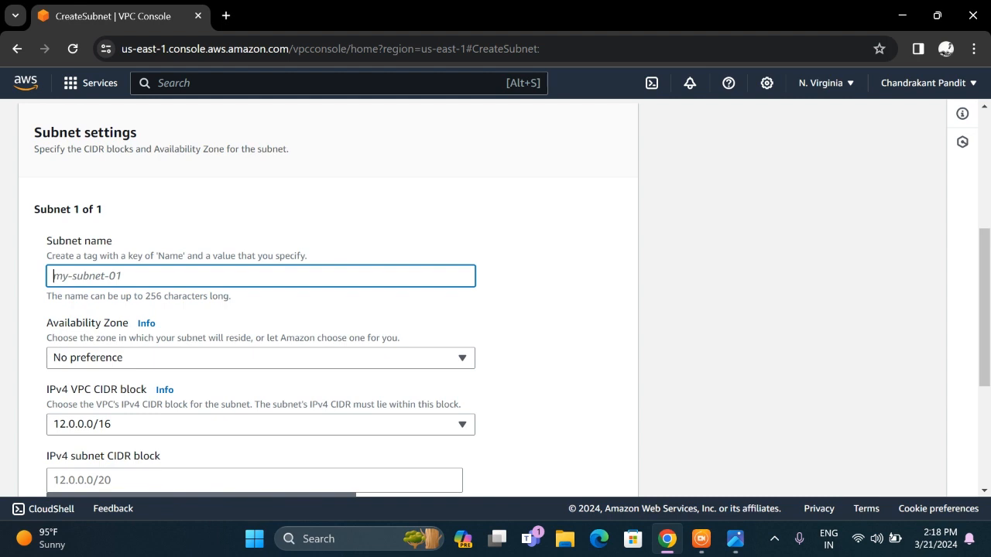
type("Test-Subnet")
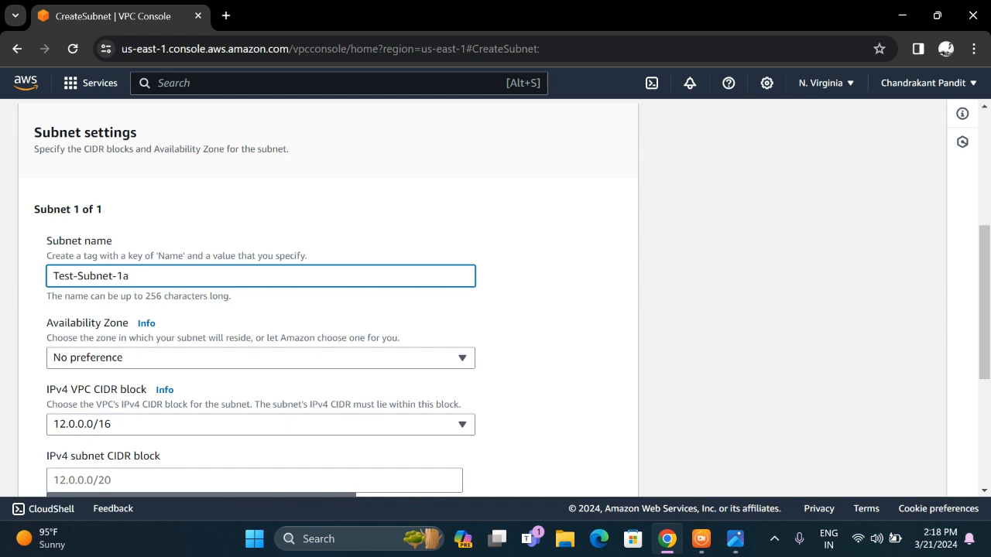
type("-1a")
scroll(128, 281, "down", 1)
left_click(148, 271)
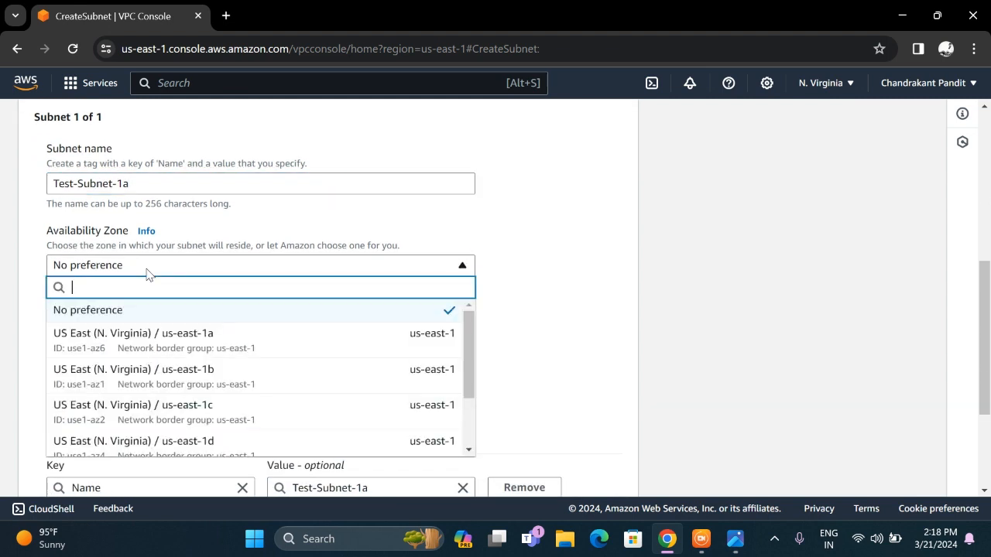
left_click(217, 339)
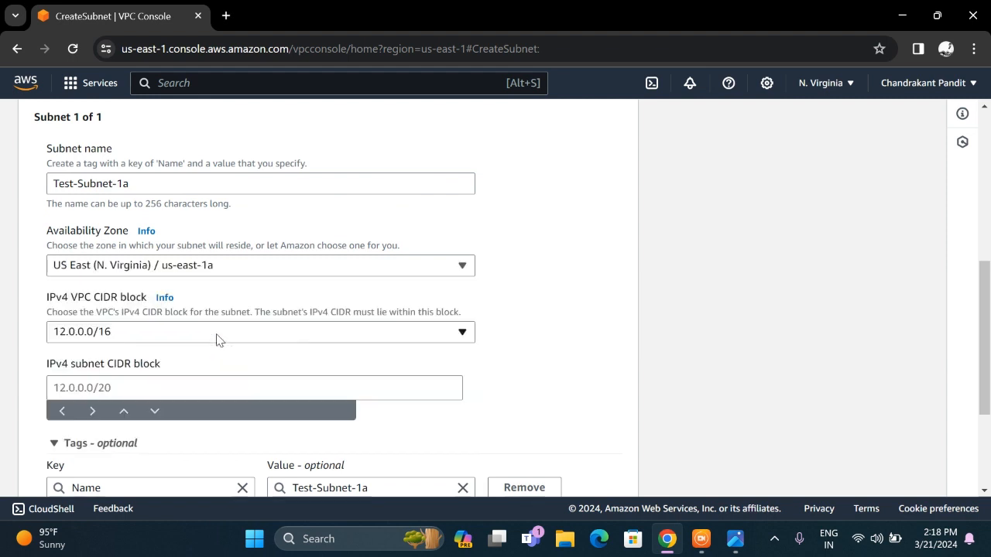
Copy the VPC's CIDR 12.0.0.0/16 into the IPv4 subnet CIDR block of Test-Subnet-1a.
scroll(218, 340, "down", 1)
left_click(219, 341)
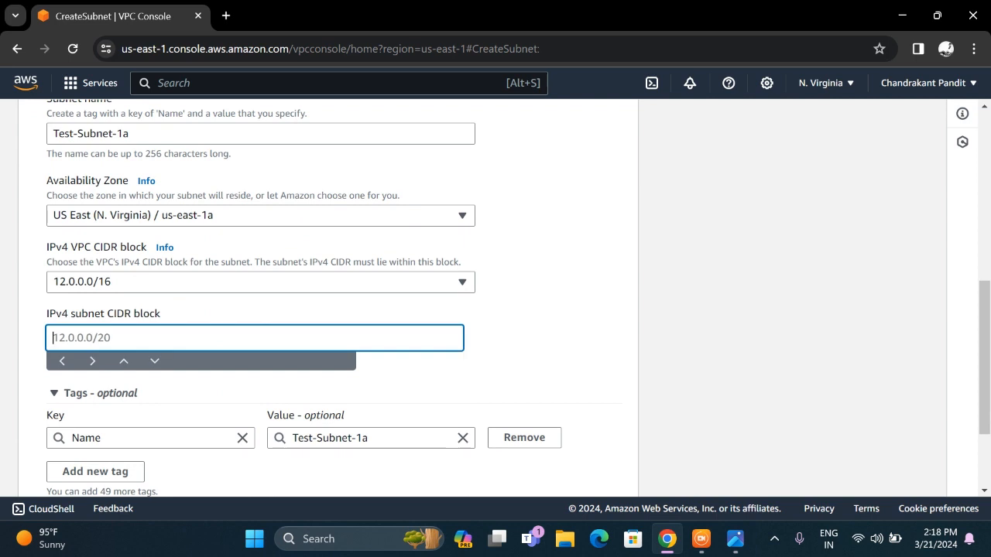
scroll(219, 340, "up", 3)
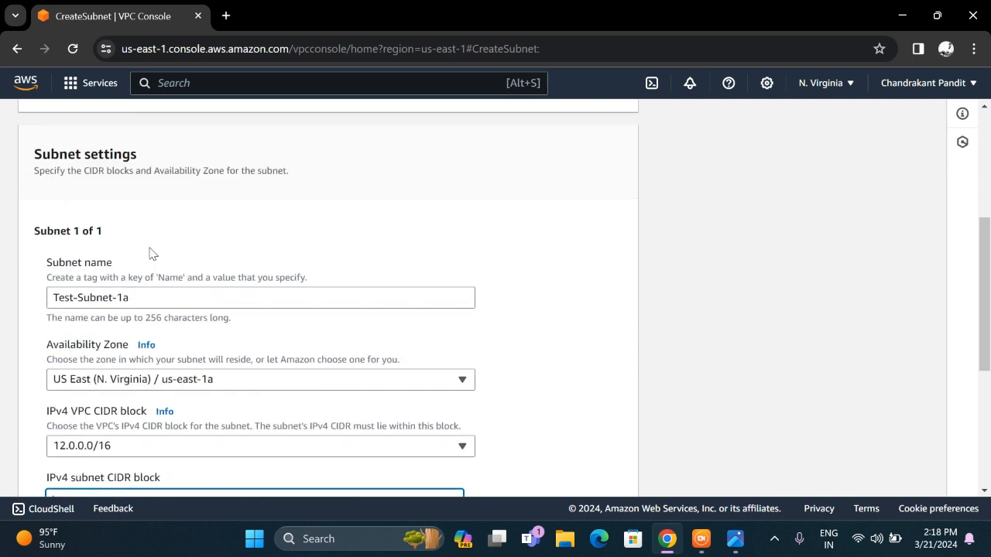
scroll(152, 254, "up", 2)
triple_click(78, 244)
key("ctrl+c")
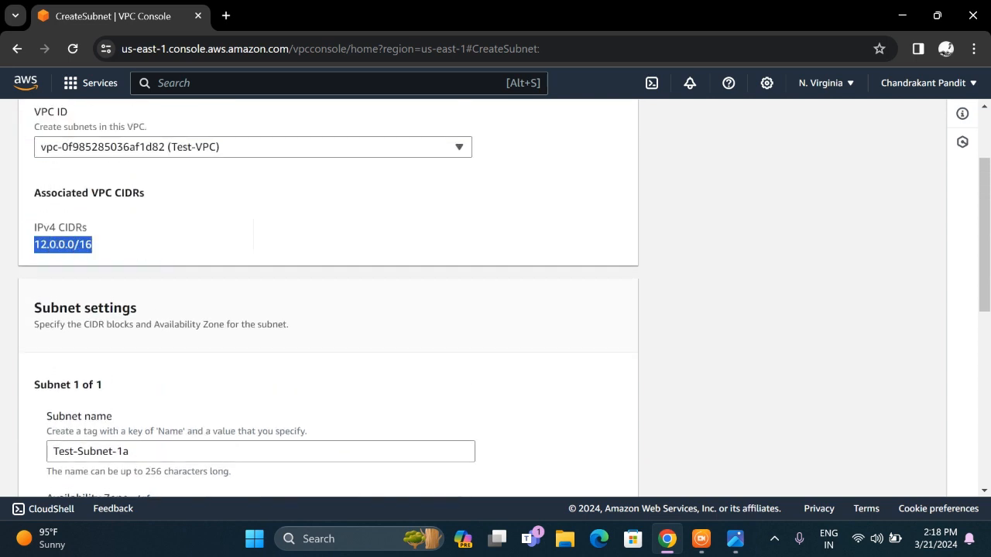
scroll(85, 247, "down", 5)
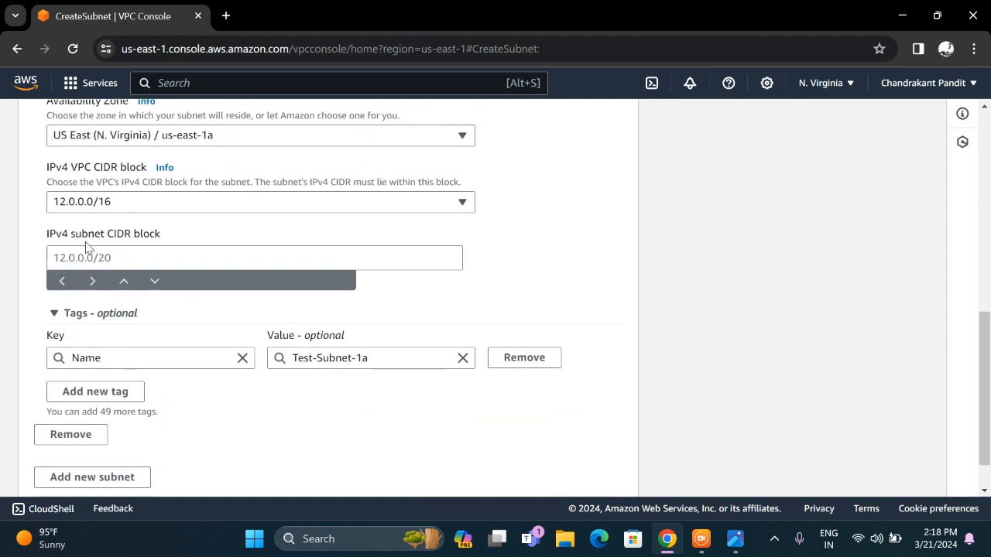
scroll(96, 315, "down", 1)
left_click(96, 209)
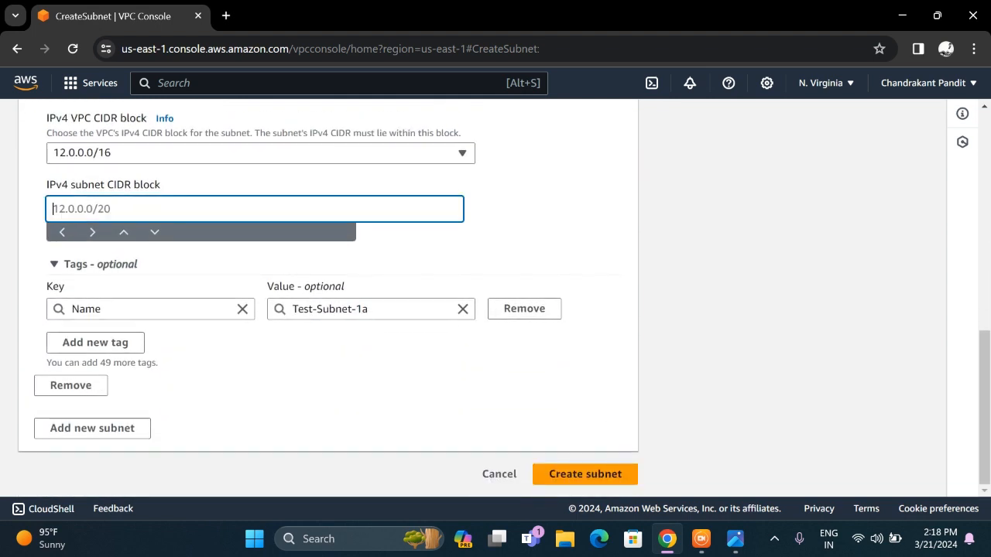
key("ctrl+v")
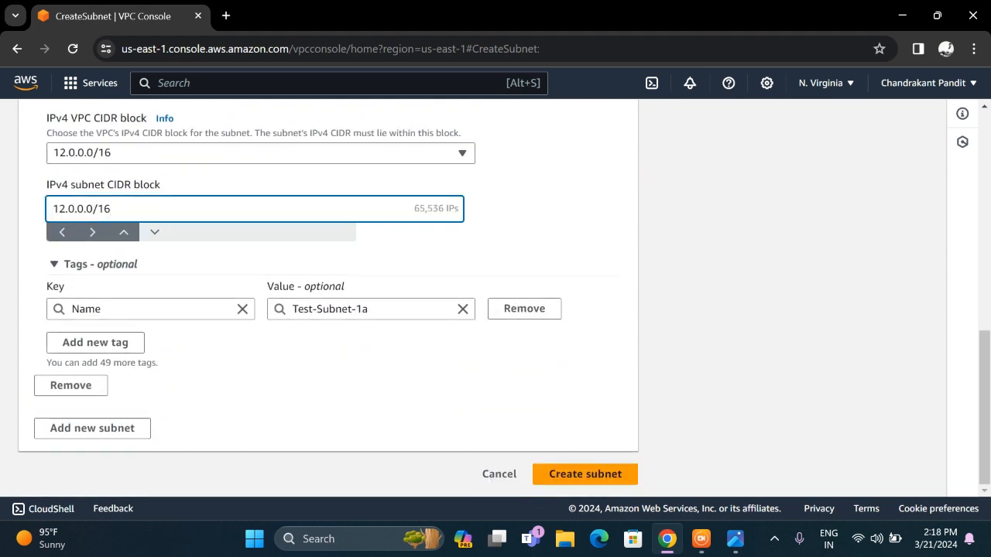
Change the prefix length of Test-Subnet-1a's IPv4 CIDR block to /24.
key("BackSpace")
key("BackSpace")
type("24")
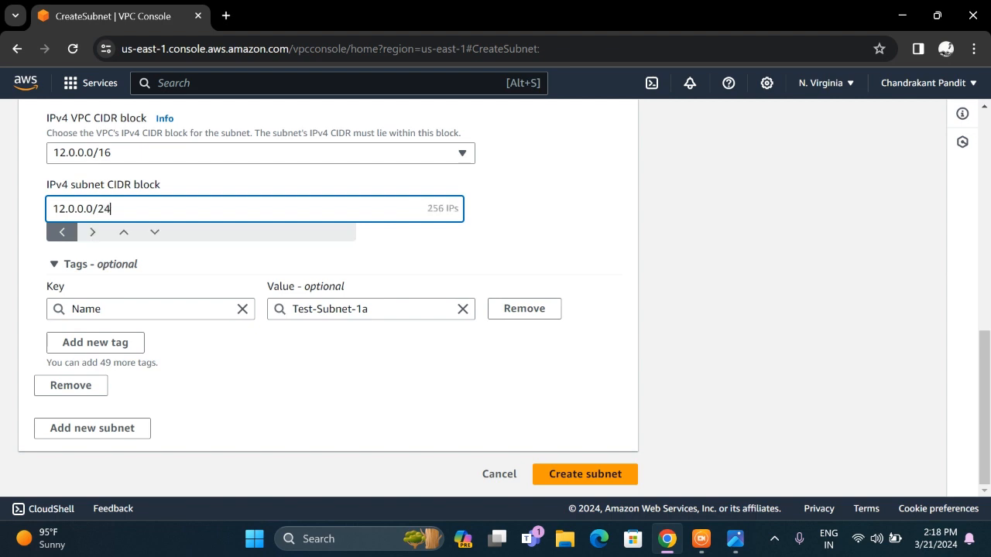
left_click(563, 238)
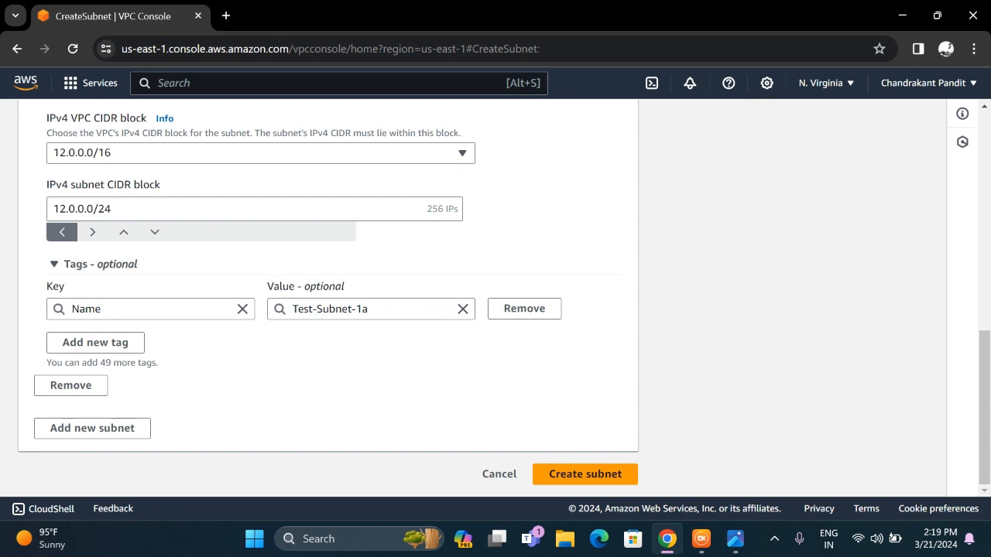
left_click_drag(458, 209, 425, 209)
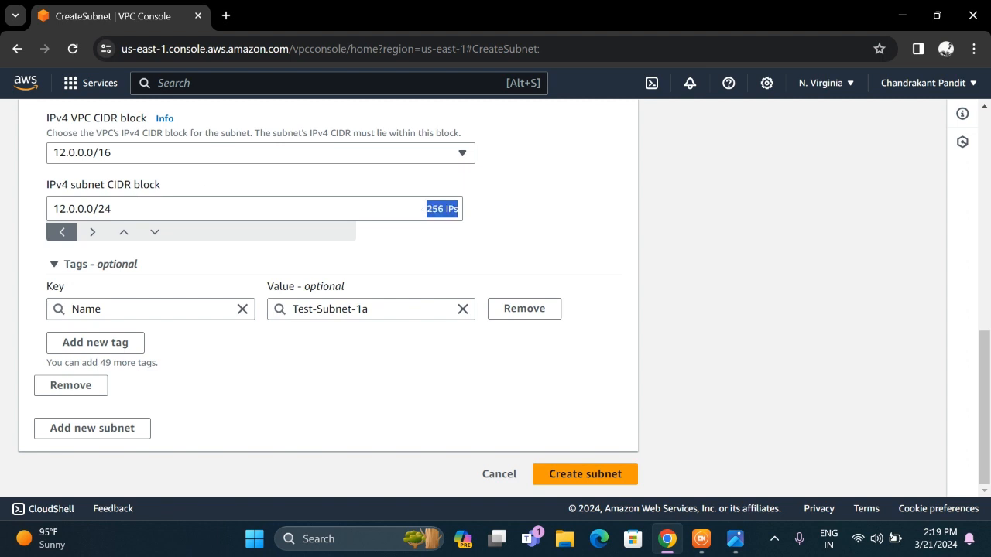
left_click(549, 246)
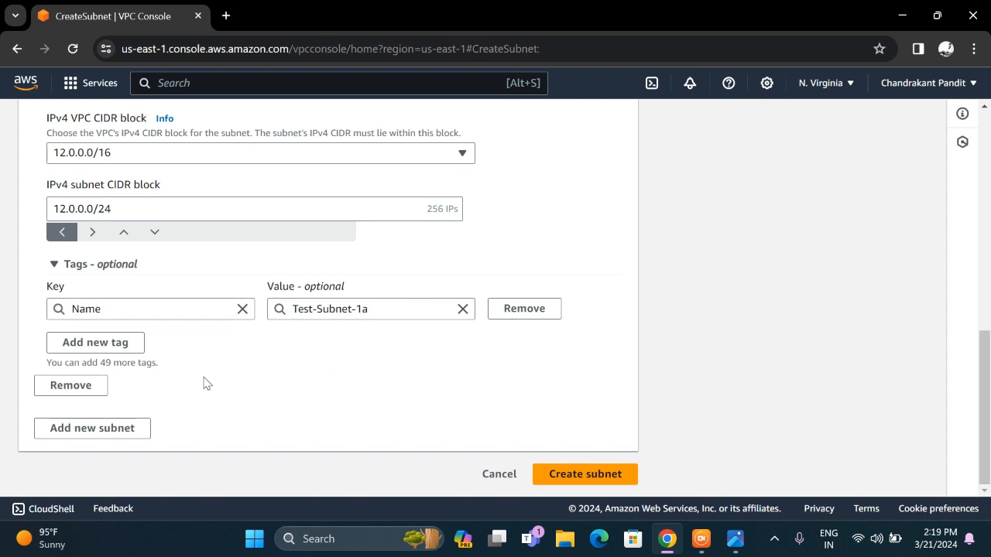
Add a second subnet to the form and copy the first subnet's name, Test-Subnet-1a.
left_click(124, 428)
scroll(125, 436, "down", 3)
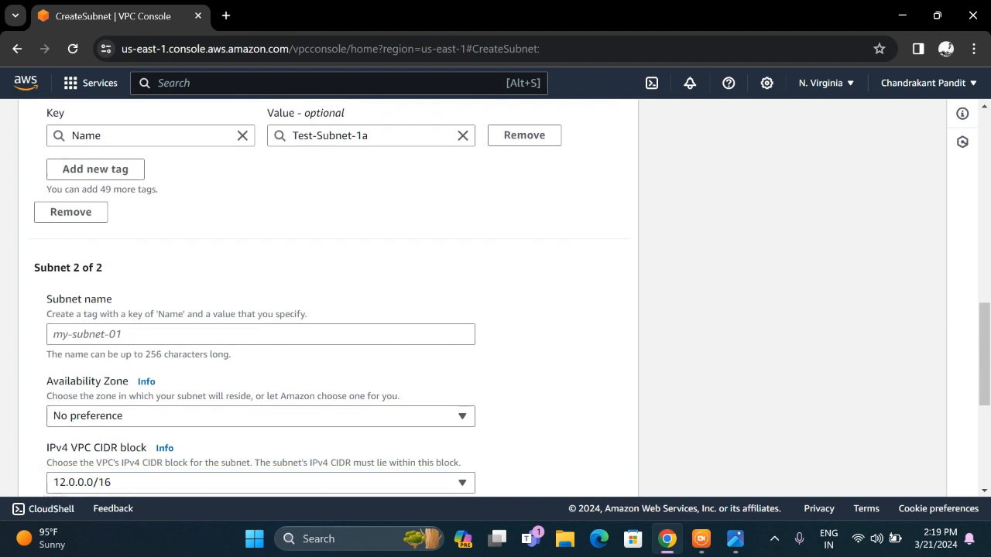
scroll(129, 341, "up", 3)
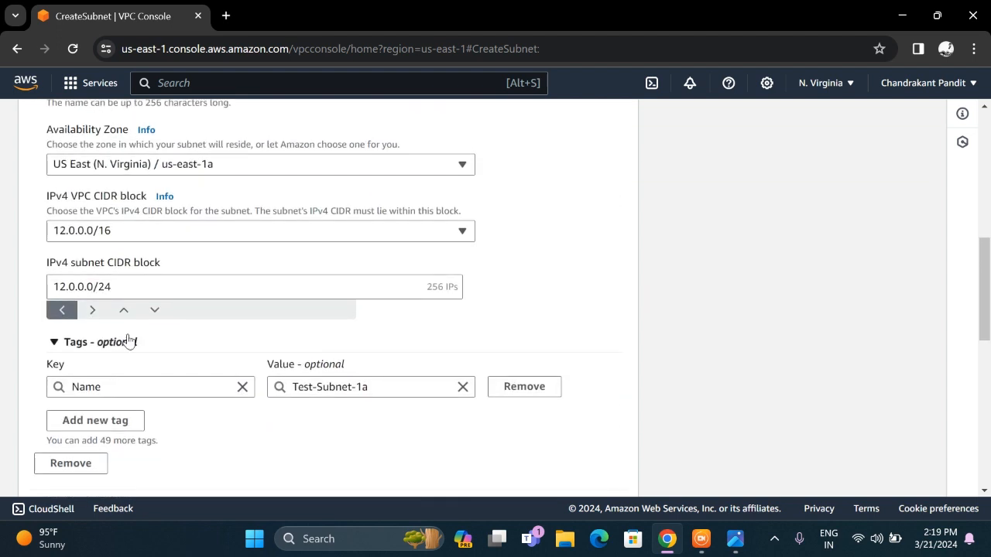
scroll(128, 341, "up", 2)
double_click(94, 244)
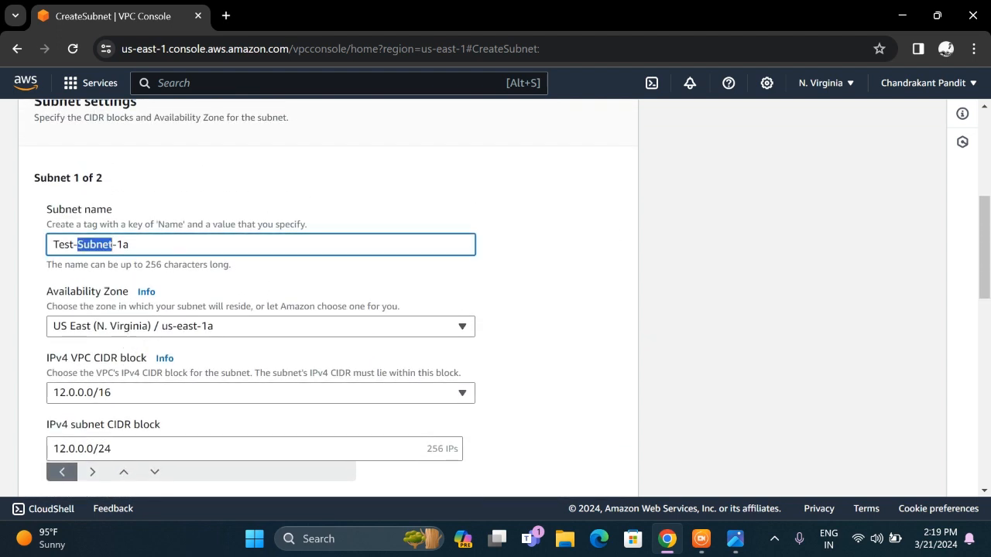
key("ctrl+a")
key("ctrl+c")
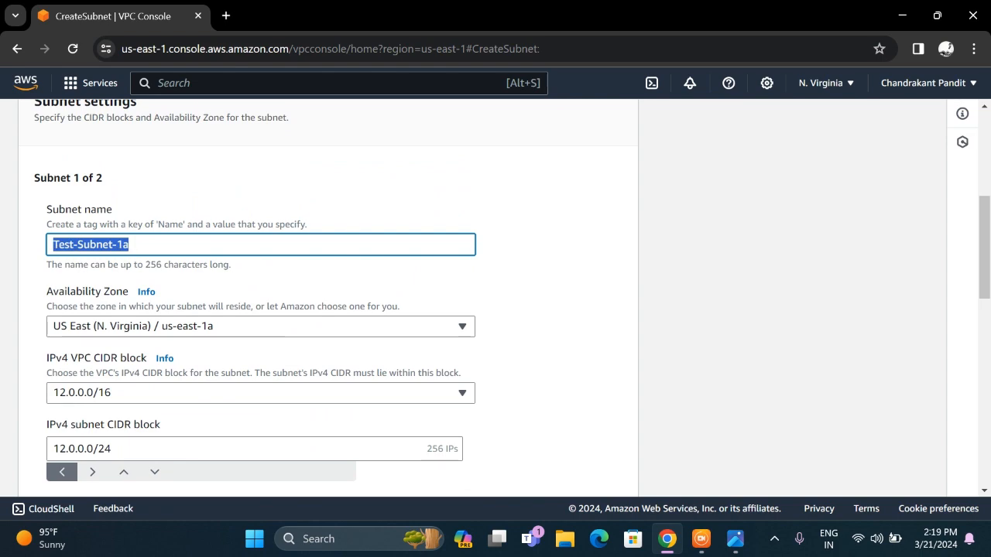
Name the second subnet Test-Subnet-1b and place it in the us-east-1b Availability Zone.
scroll(102, 246, "down", 6)
scroll(102, 310, "down", 1)
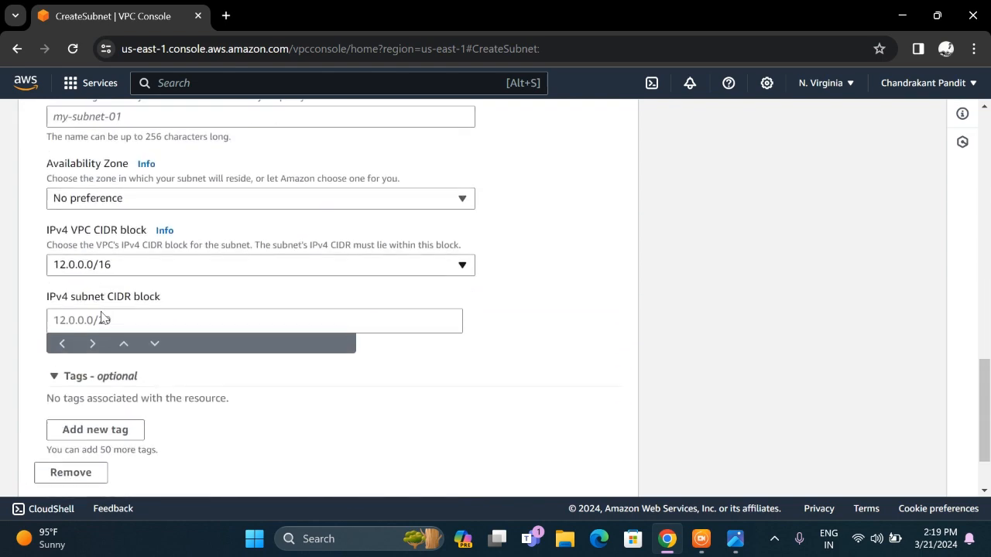
scroll(106, 382, "down", 1)
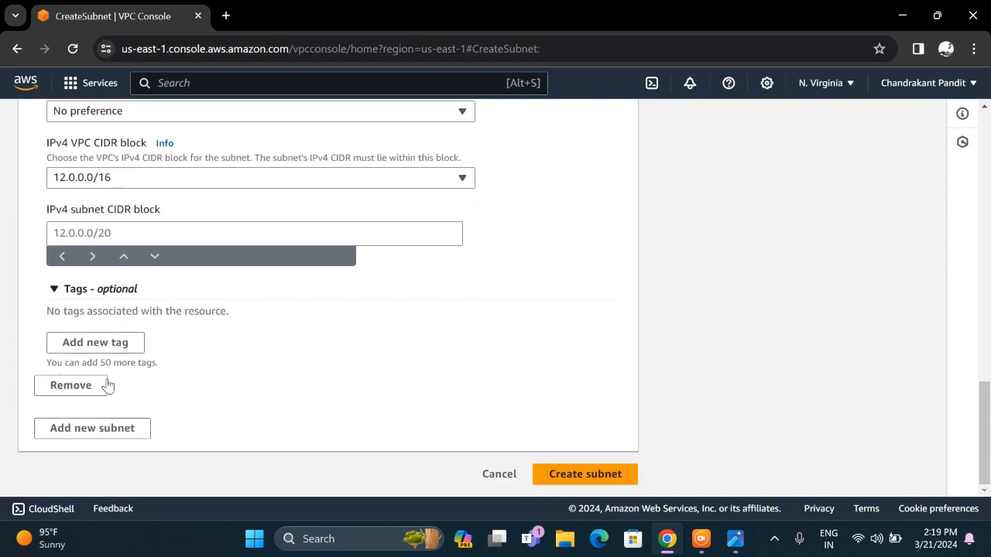
scroll(107, 385, "up", 2)
scroll(109, 386, "up", 1)
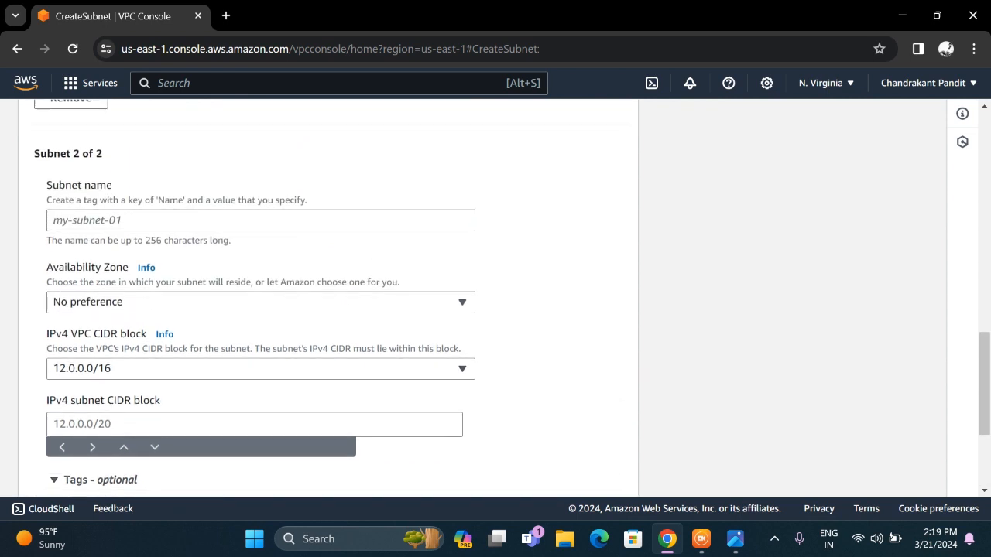
left_click(105, 221)
key("ctrl+v")
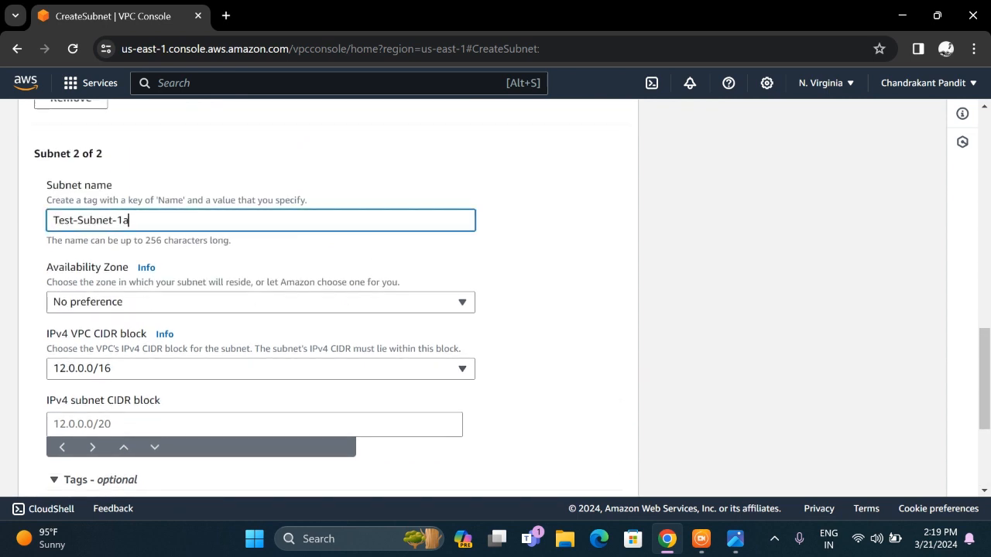
scroll(175, 233, "down", 1)
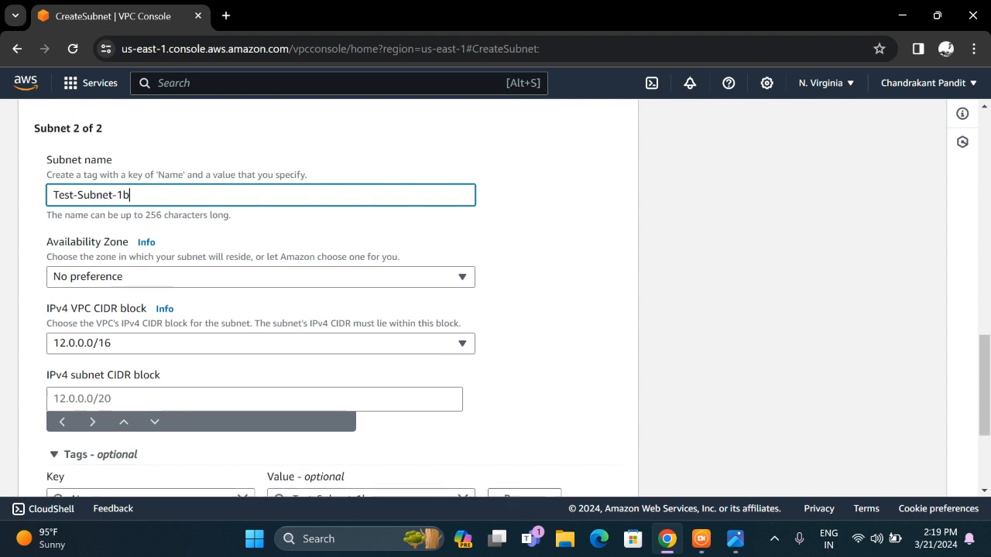
left_click(174, 267)
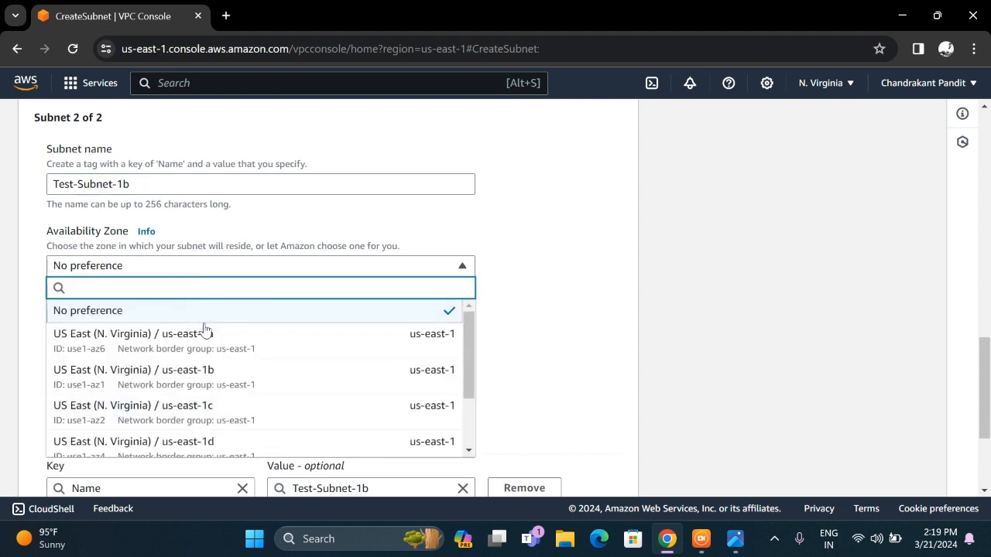
left_click(218, 377)
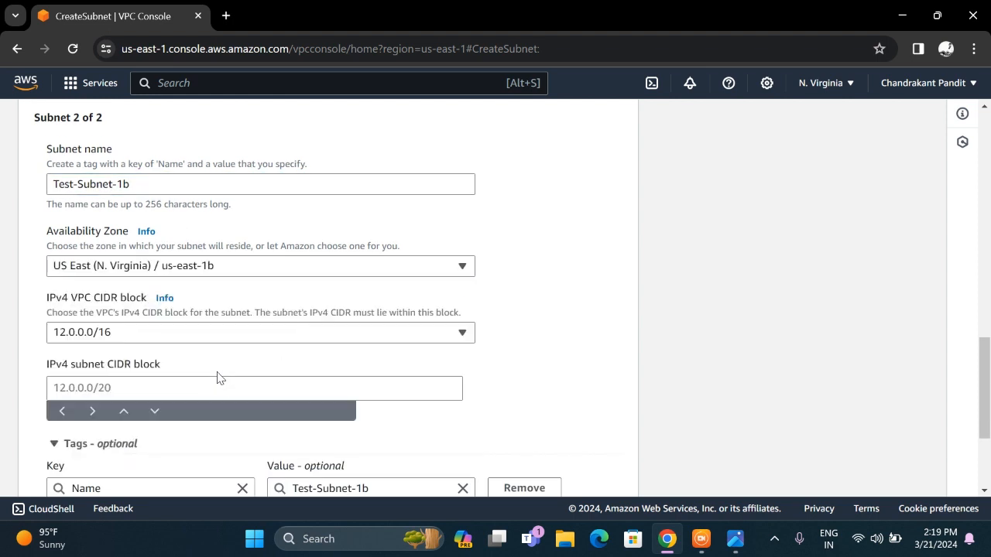
Set the first subnet's IPv4 subnet CIDR block to 12.0.1.0/24.
scroll(585, 356, "down", 2)
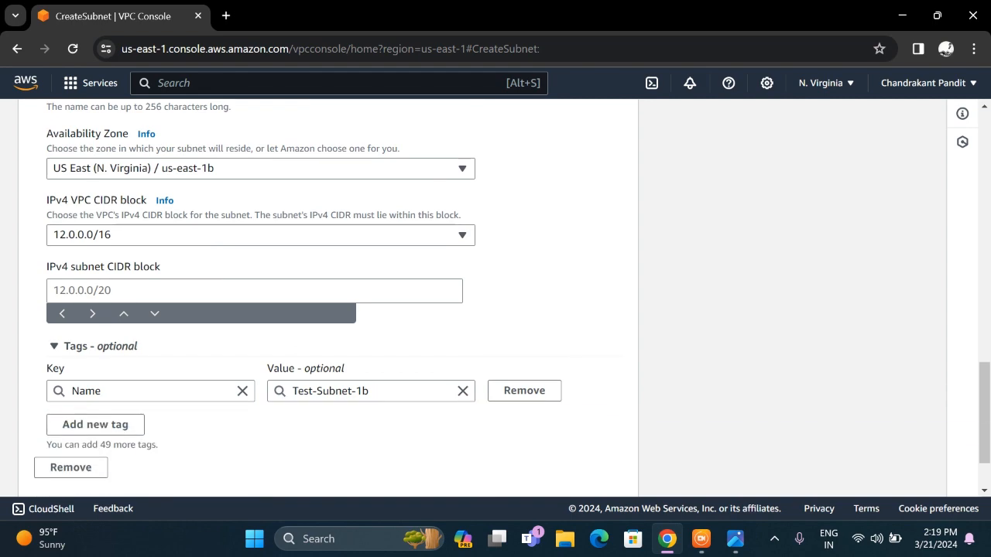
scroll(312, 304, "up", 5)
scroll(310, 305, "up", 3)
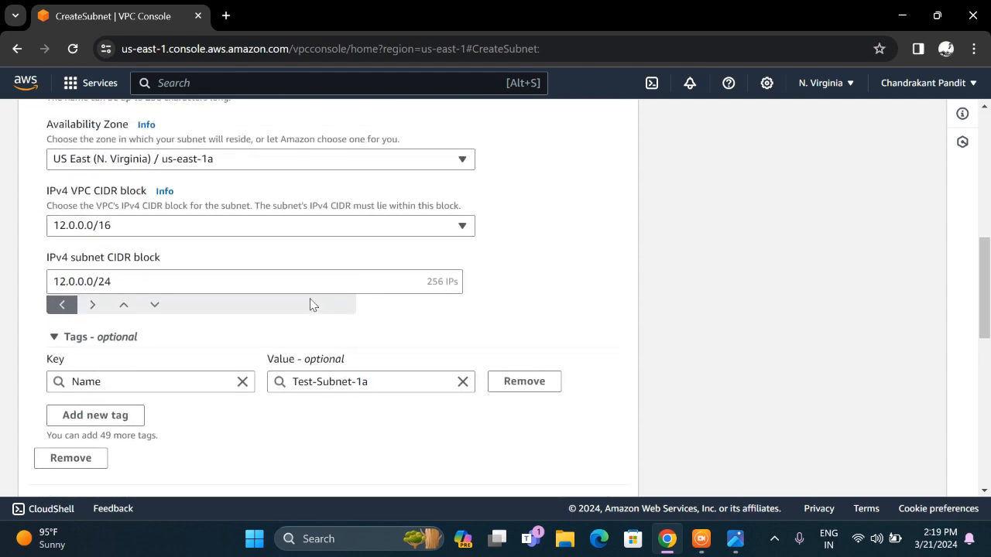
scroll(309, 304, "up", 1)
scroll(309, 304, "down", 2)
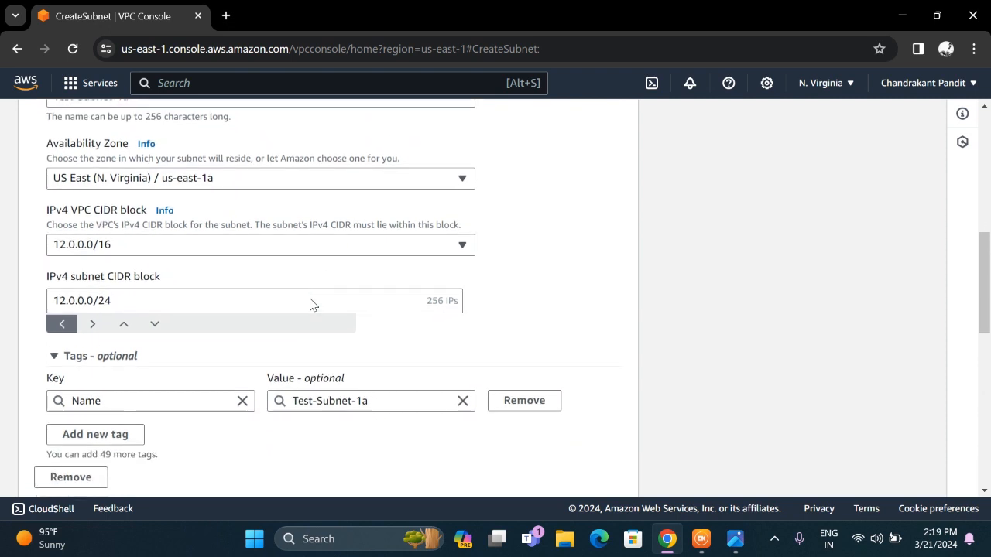
scroll(310, 304, "down", 1)
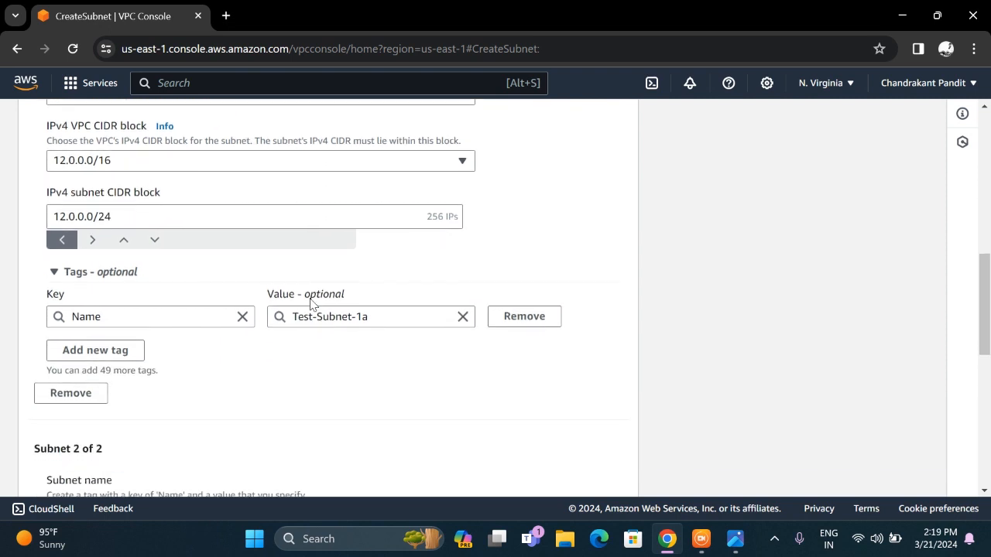
scroll(310, 304, "down", 1)
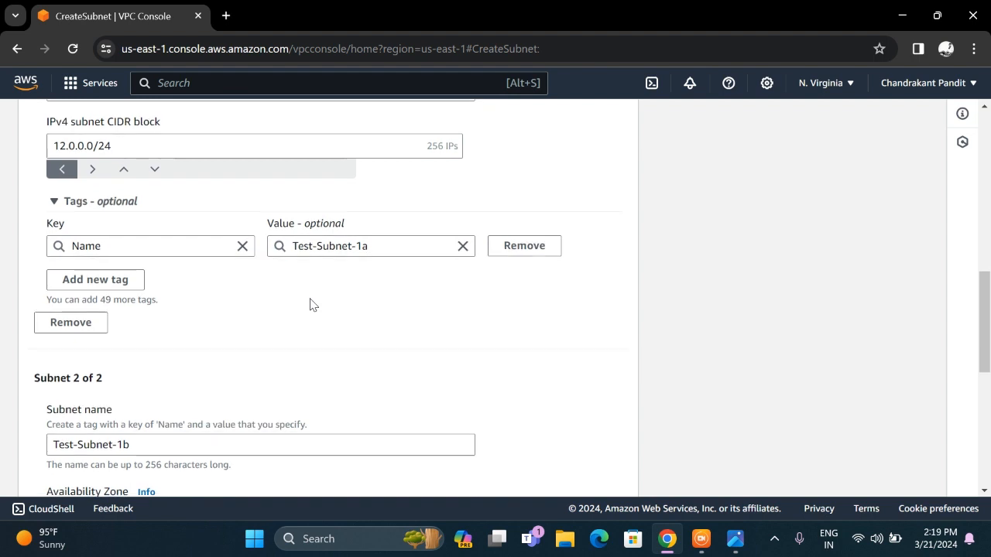
scroll(309, 304, "up", 2)
scroll(309, 304, "up", 1)
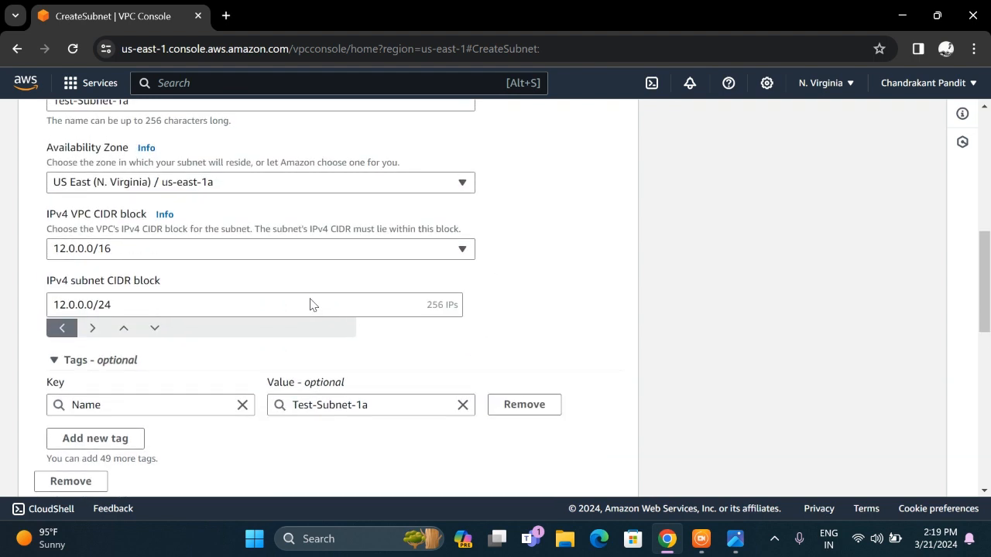
left_click(111, 307)
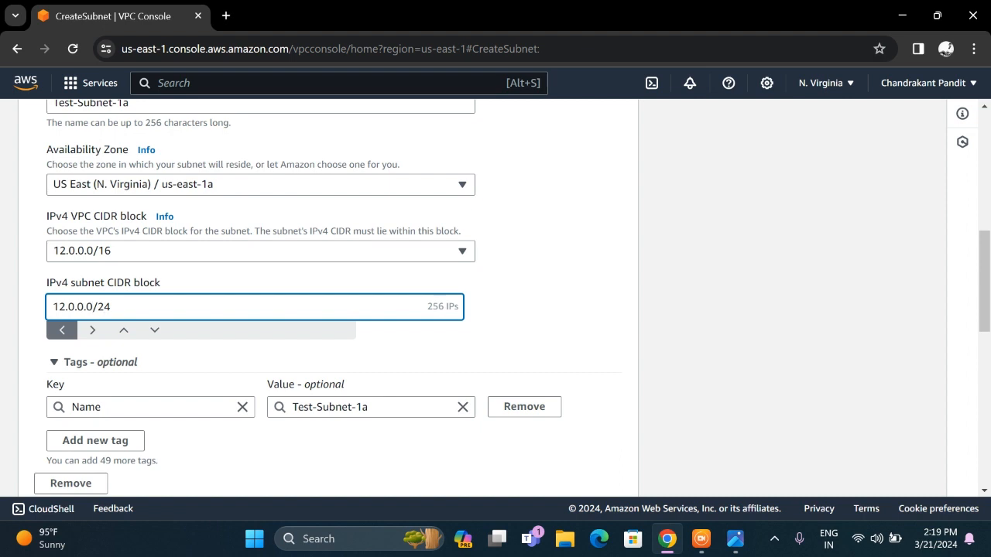
key("BackSpace")
type("1")
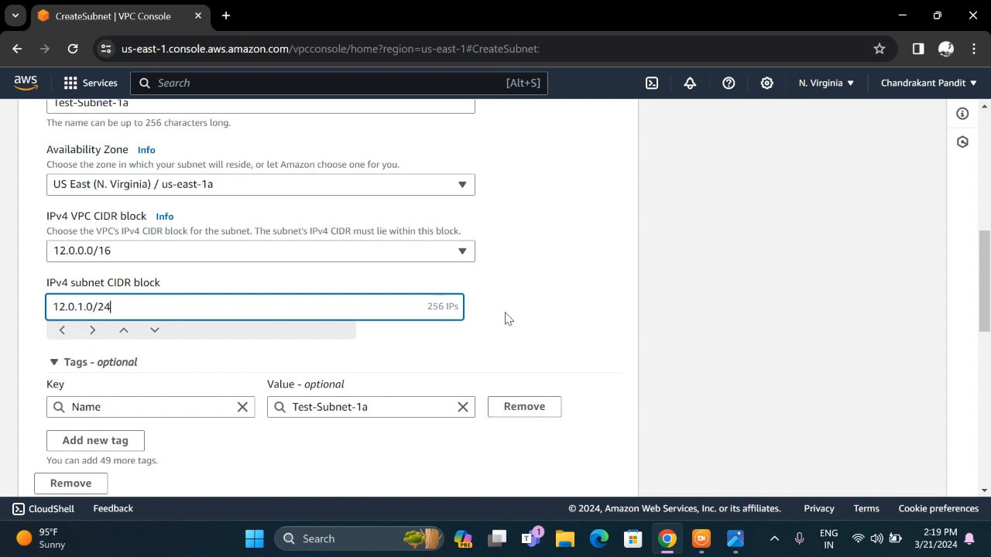
left_click(576, 311)
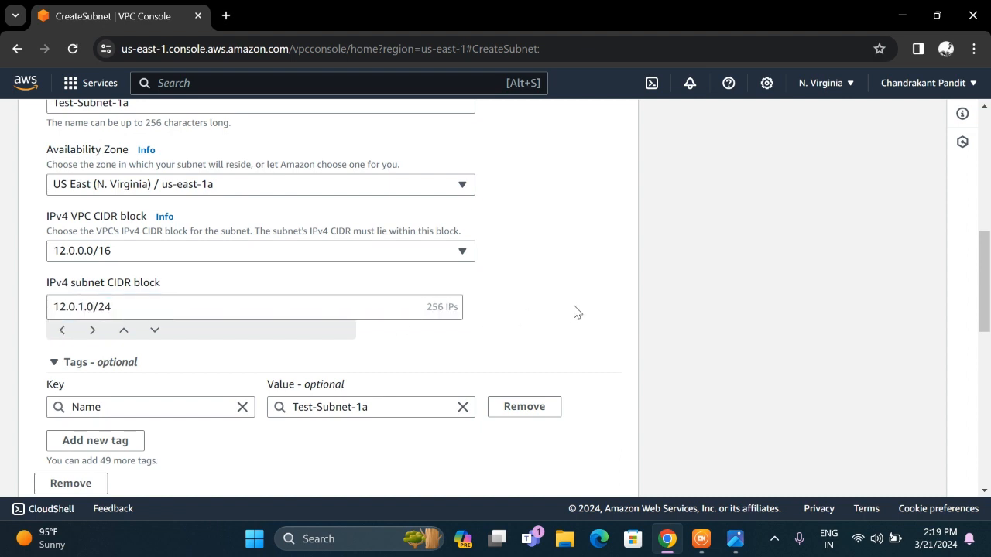
Set the IPv4 subnet CIDR block of Test-Subnet-1b to 12.0.2.0/24.
scroll(577, 311, "down", 5)
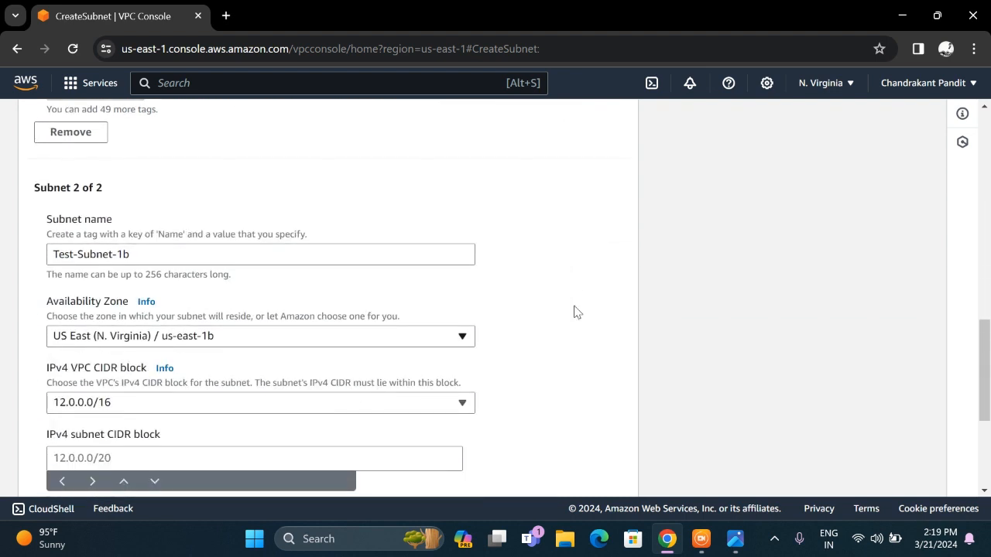
scroll(576, 312, "down", 2)
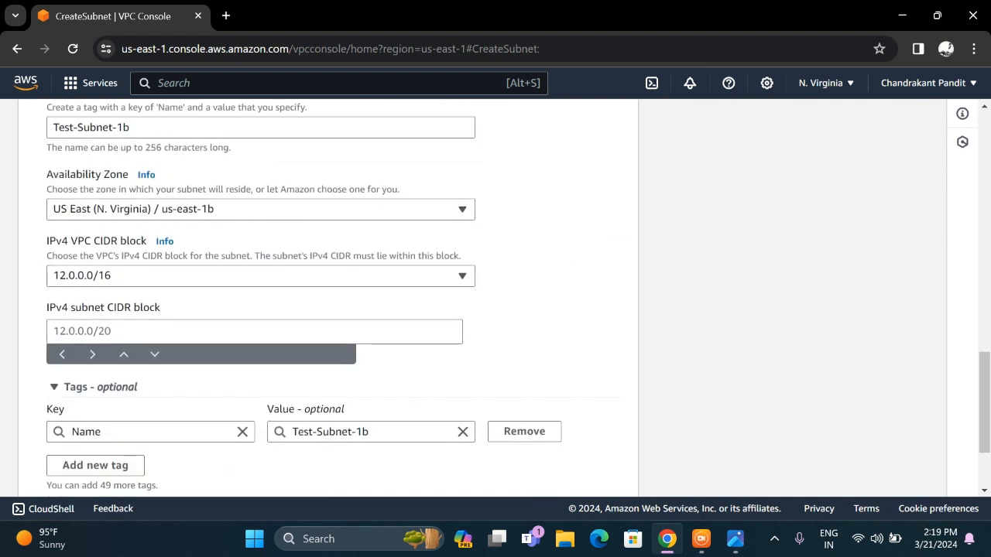
left_click(155, 331)
type("Test-Subnet-1a")
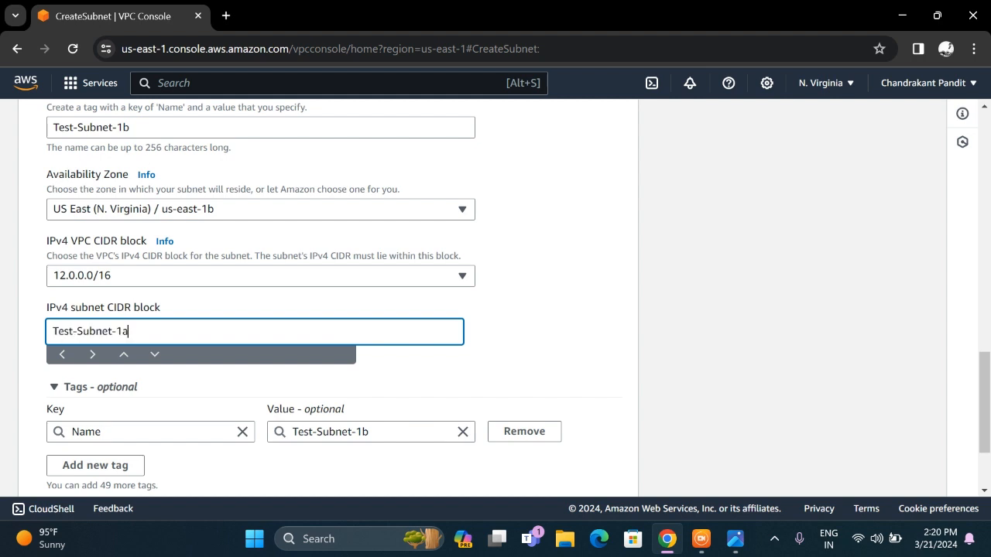
key("BackSpace")
key("BackSpace")
key("BackSpace")
key("BackSpace")
key("BackSpace")
key("BackSpace")
key("BackSpace")
key("BackSpace")
key("BackSpace")
key("BackSpace")
key("BackSpace")
key("BackSpace")
key("BackSpace")
key("BackSpace")
type("12.0.0")
key("BackSpace")
key("BackSpace")
type("2.0/24")
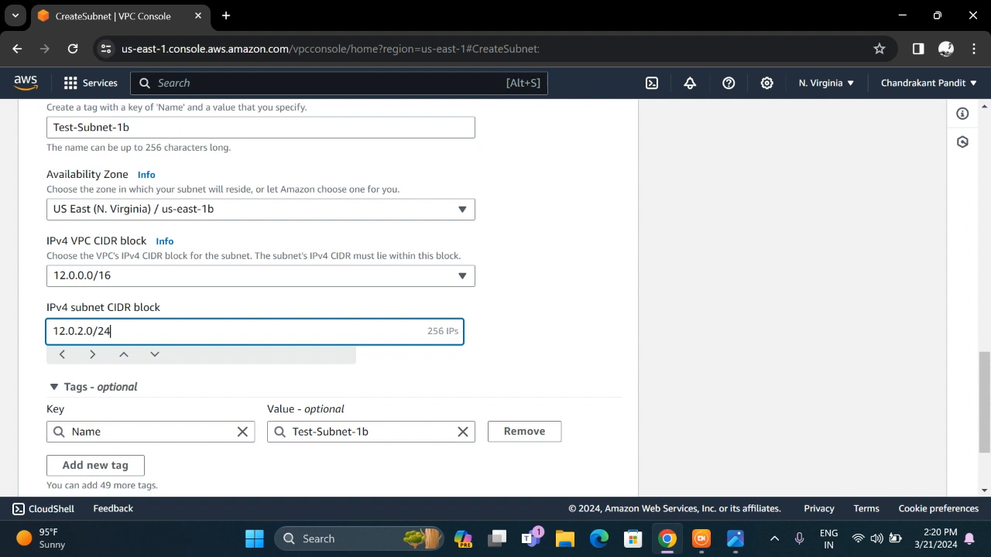
double_click(453, 332)
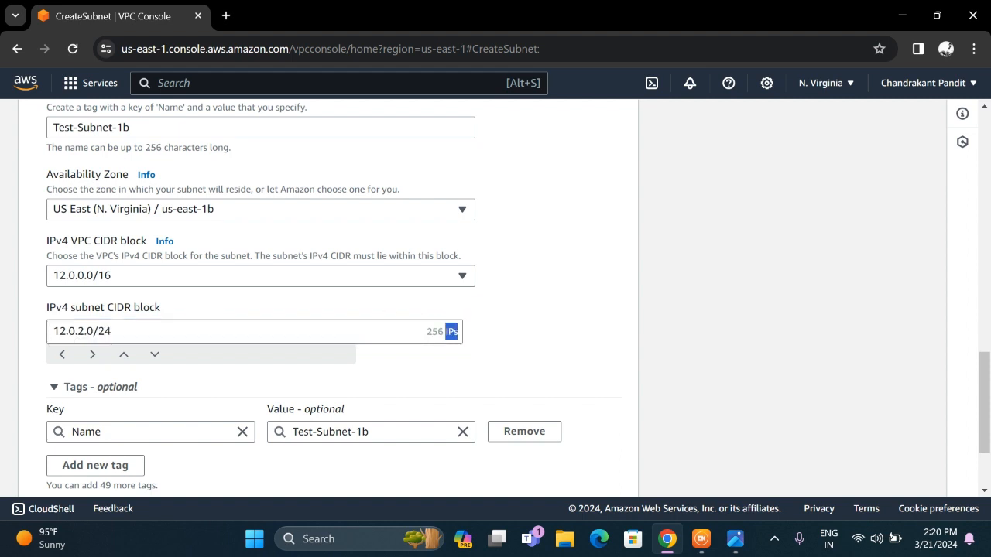
Check the entries for both subnets and create Test-Subnet-1a and Test-Subnet-1b.
left_click(474, 332)
scroll(475, 333, "down", 3)
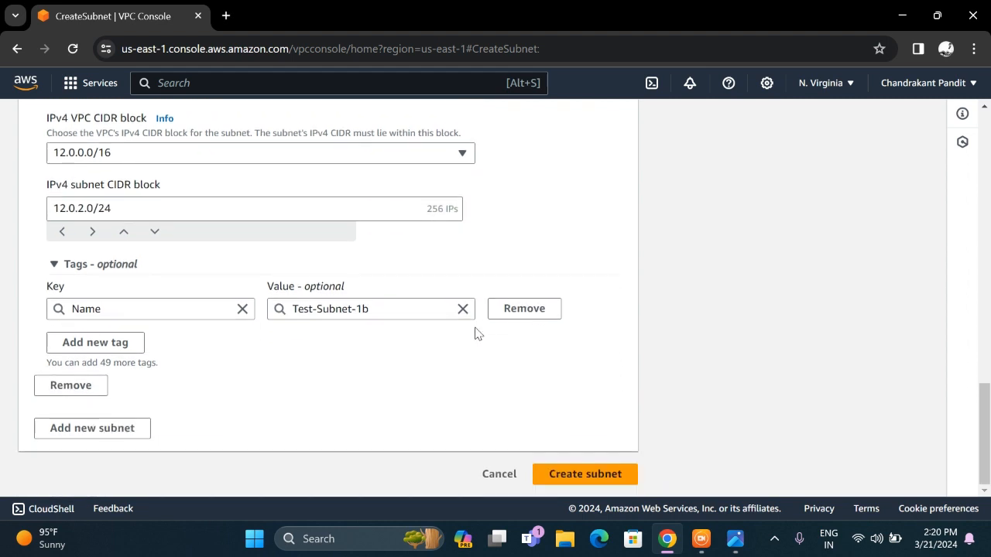
scroll(509, 390, "up", 7)
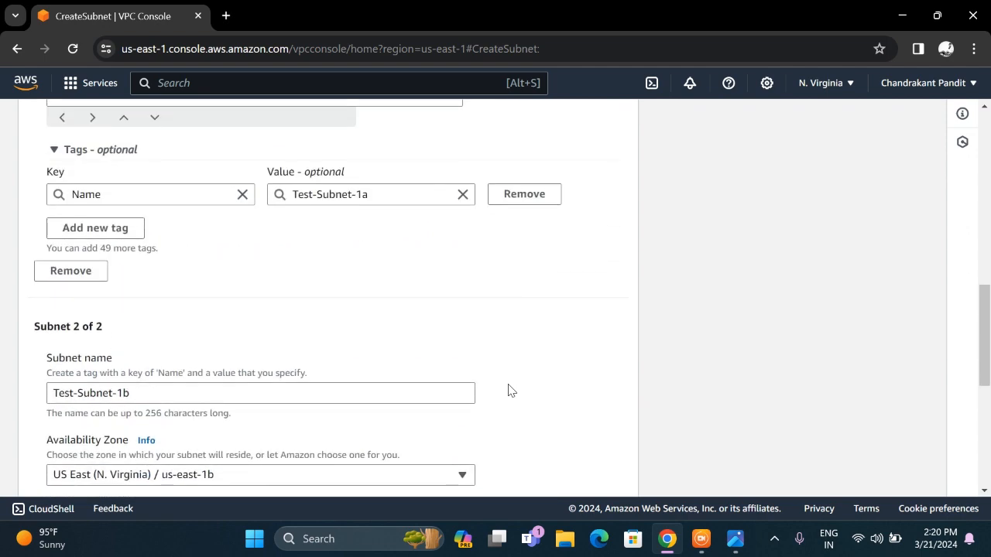
scroll(509, 390, "down", 5)
scroll(508, 390, "down", 5)
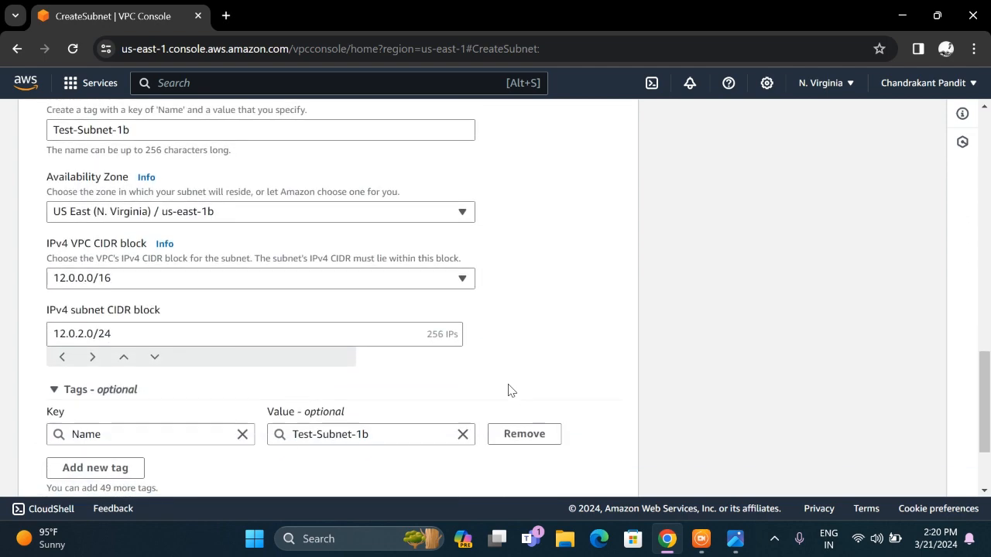
left_click(595, 479)
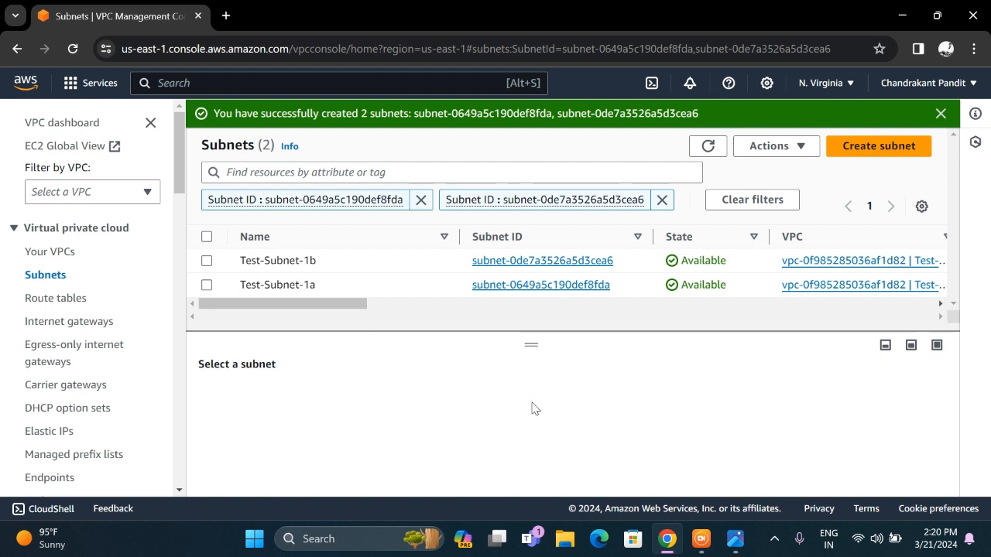
Check the architecture diagram image, return to the VPC console and refresh the list of internet gateways.
left_click(734, 542)
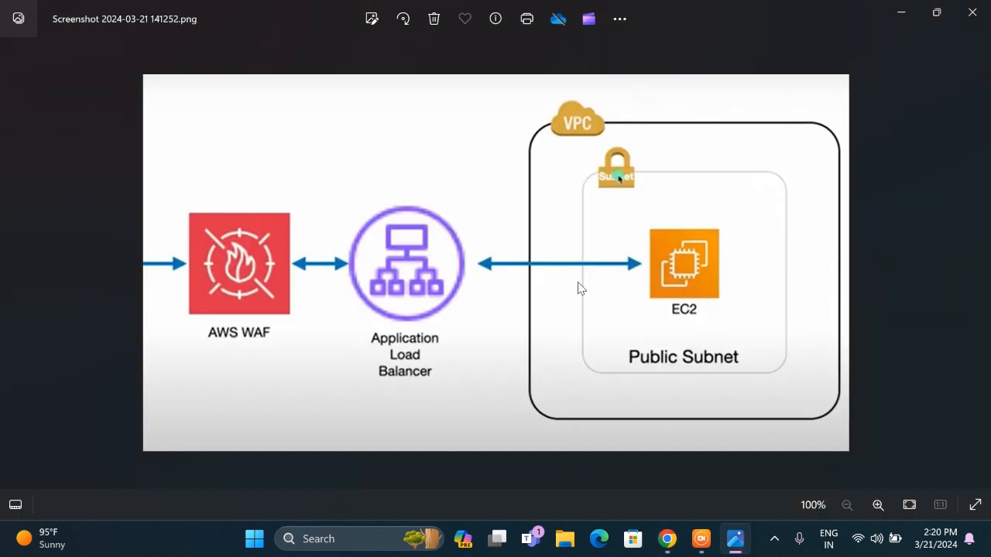
key("alt+Tab")
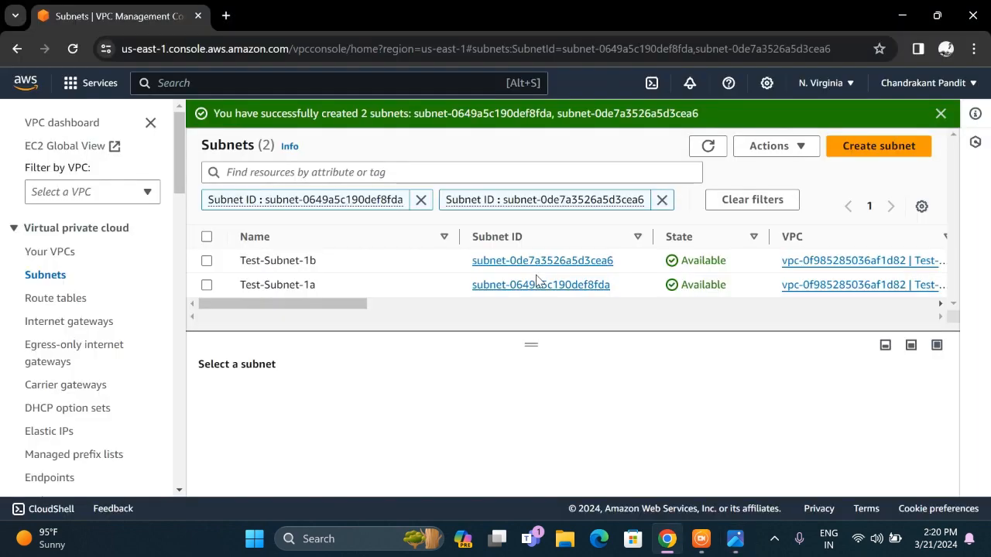
left_click(90, 327)
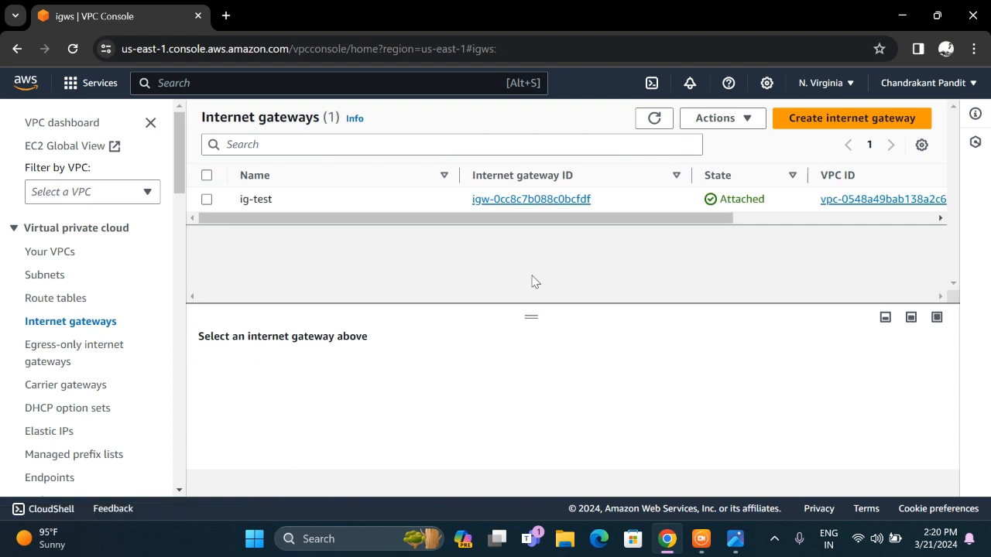
left_click(656, 123)
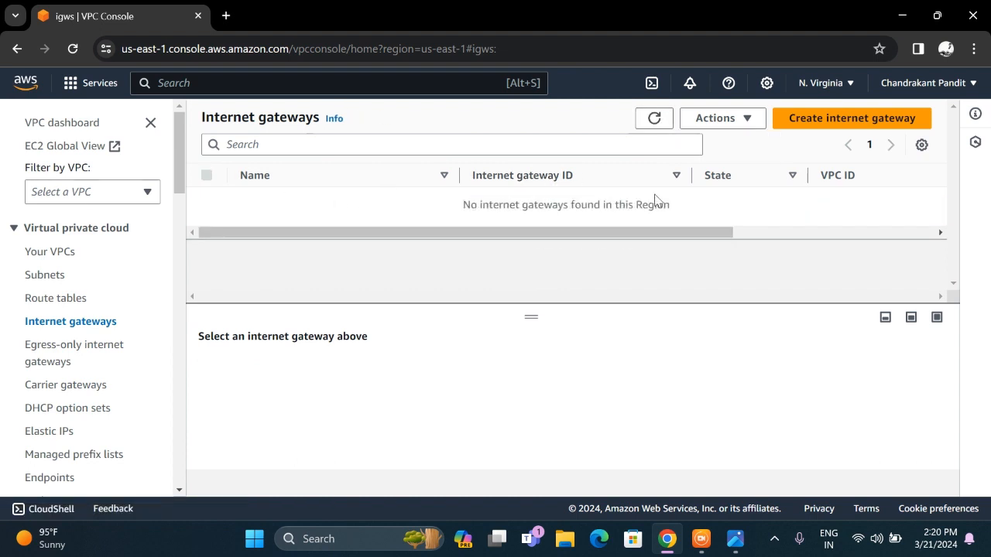
left_click_drag(672, 204, 462, 205)
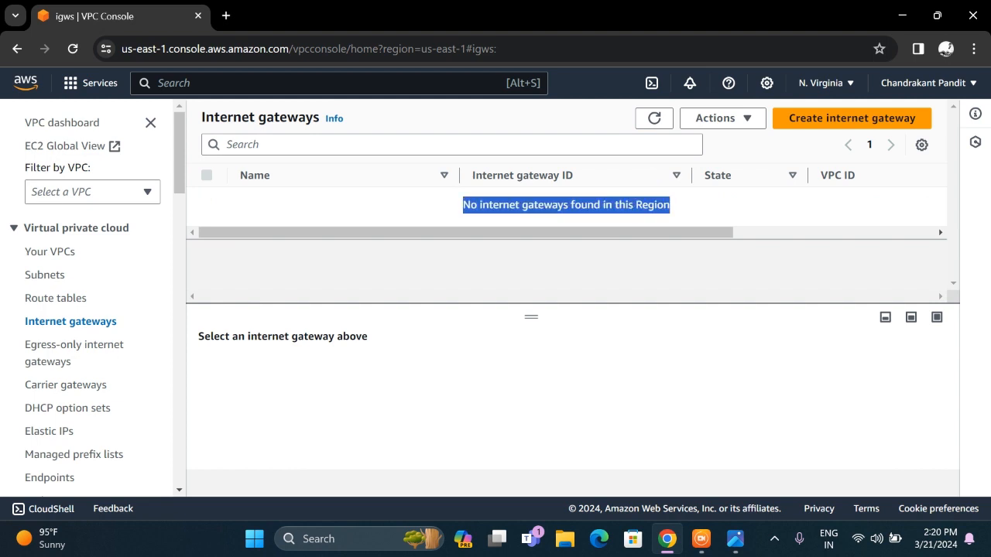
Create an internet gateway with the name tag Test-VPC-IG.
left_click(825, 126)
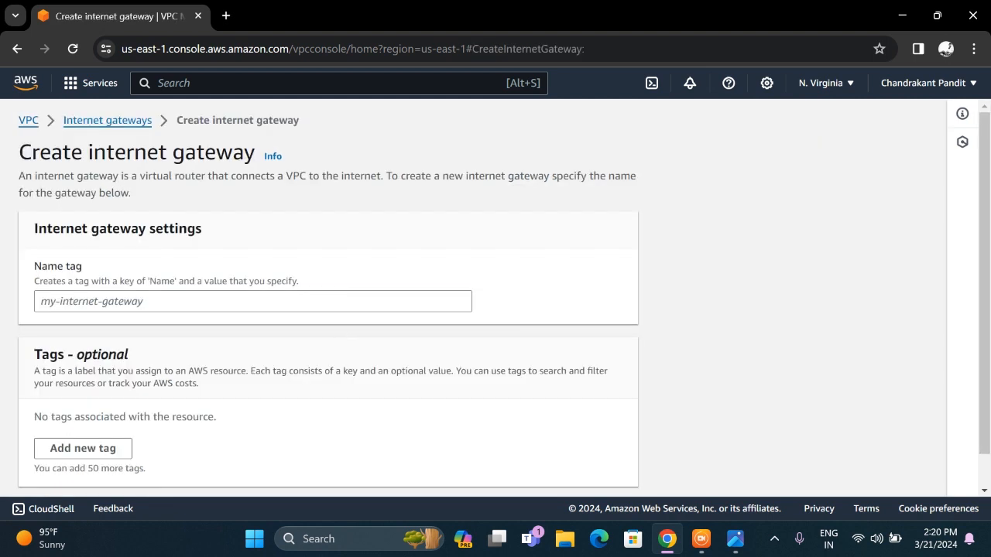
left_click(341, 301)
type("T")
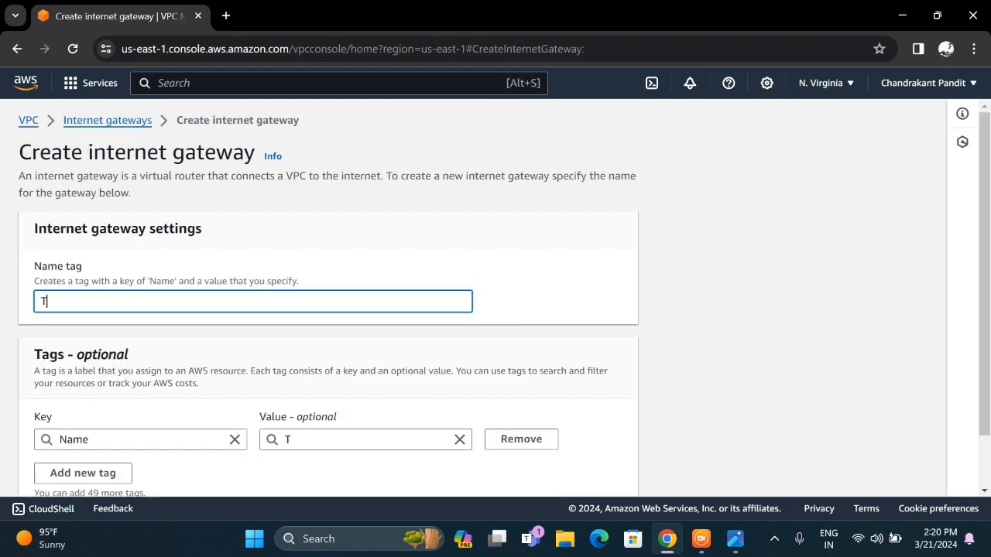
type("est-VP")
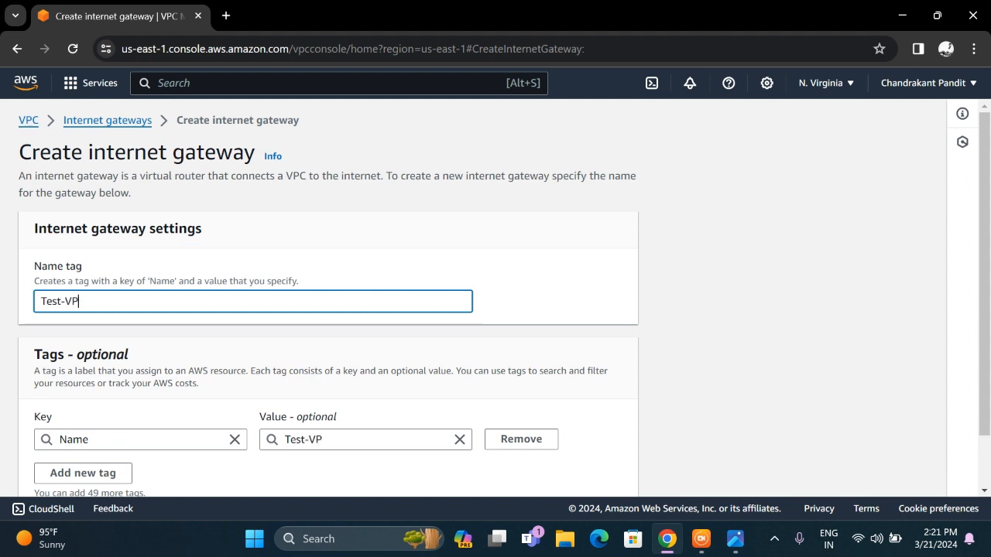
type("C-IG")
scroll(194, 306, "down", 2)
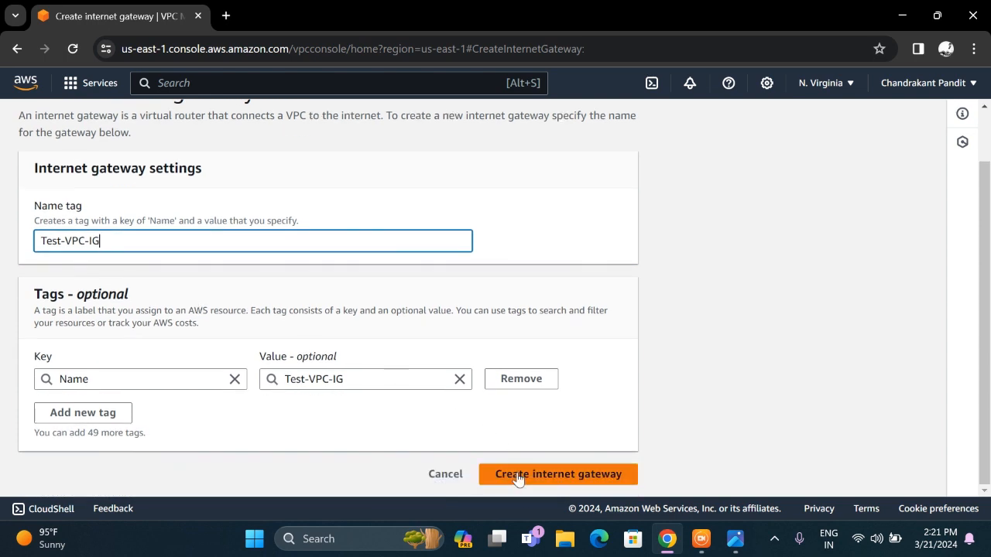
left_click(517, 476)
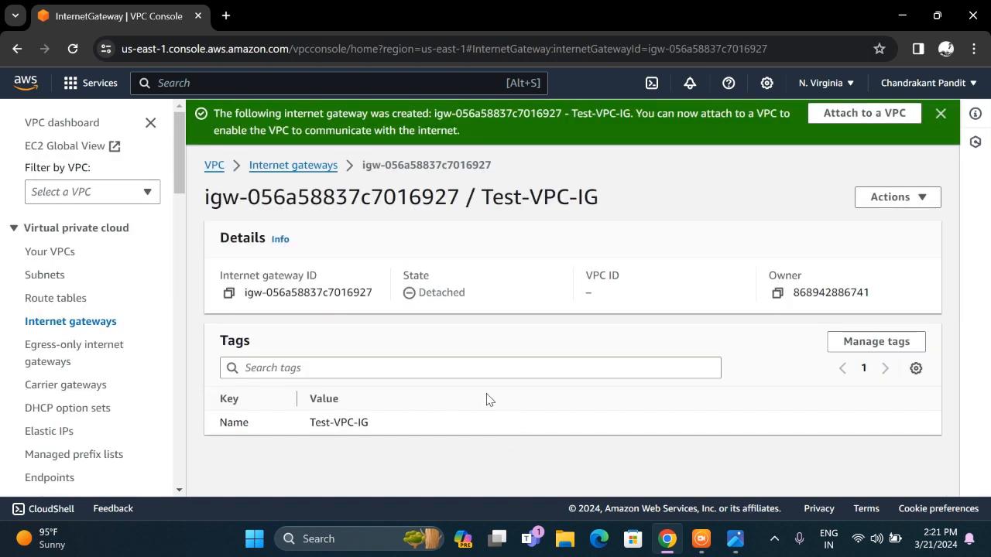
Attach the internet gateway Test-VPC-IG to Test-VPC.
double_click(343, 423)
left_click(482, 303)
left_click(883, 203)
left_click(878, 223)
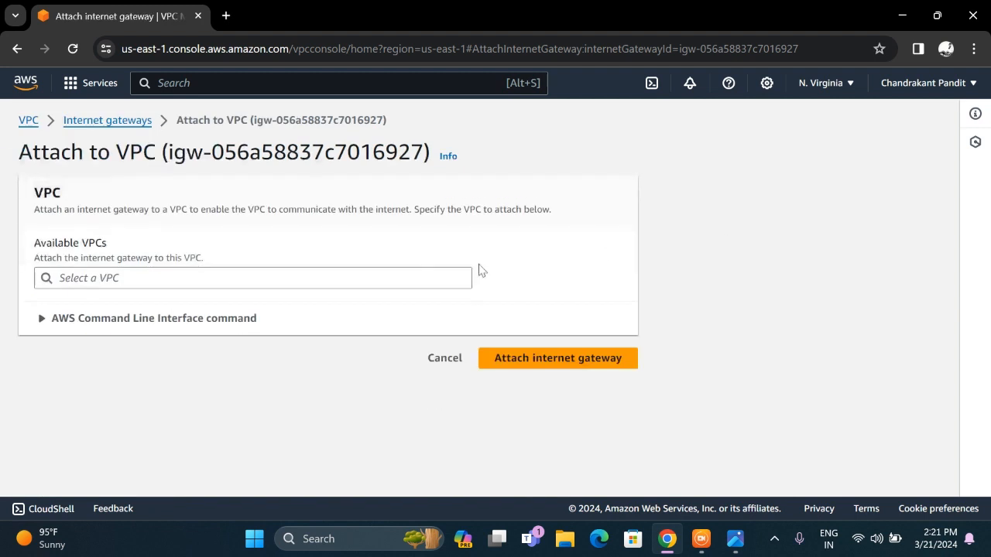
left_click(332, 278)
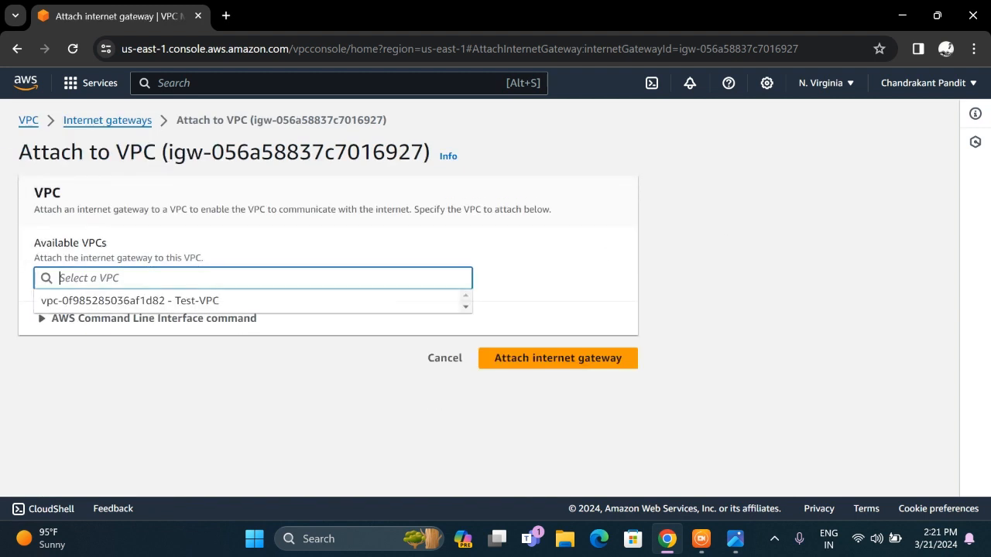
left_click(333, 303)
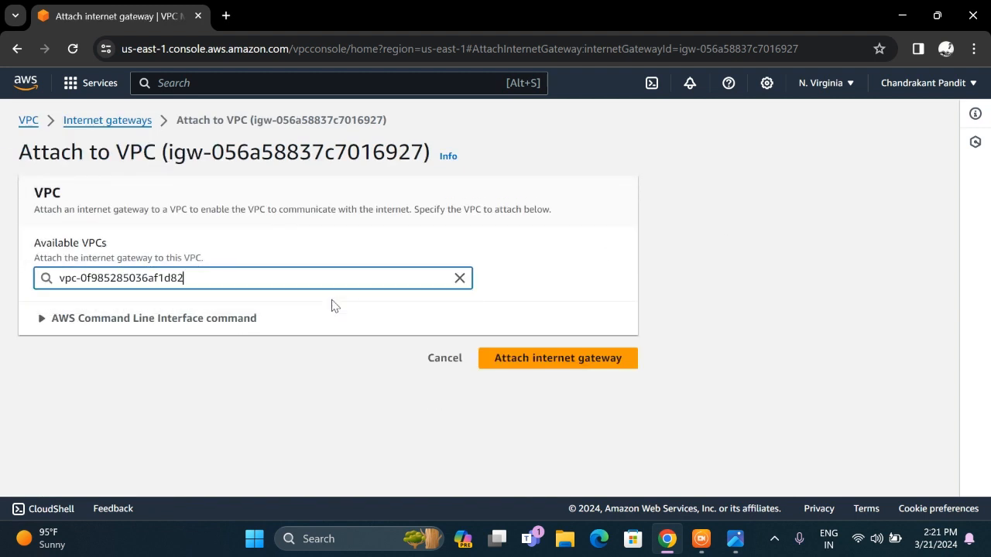
left_click(571, 359)
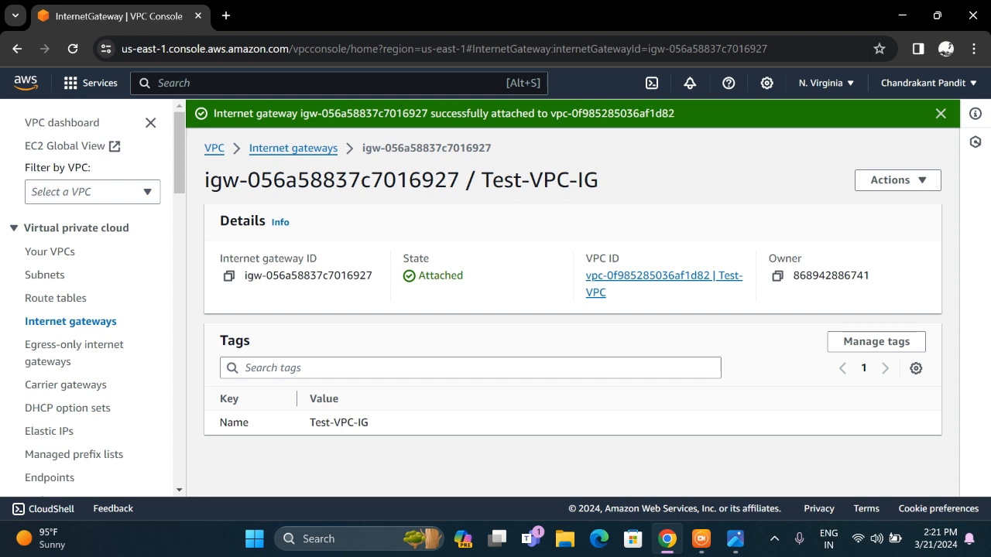
Refresh the list of route tables and examine the subnet associations and VPC of the remaining one.
left_click(75, 299)
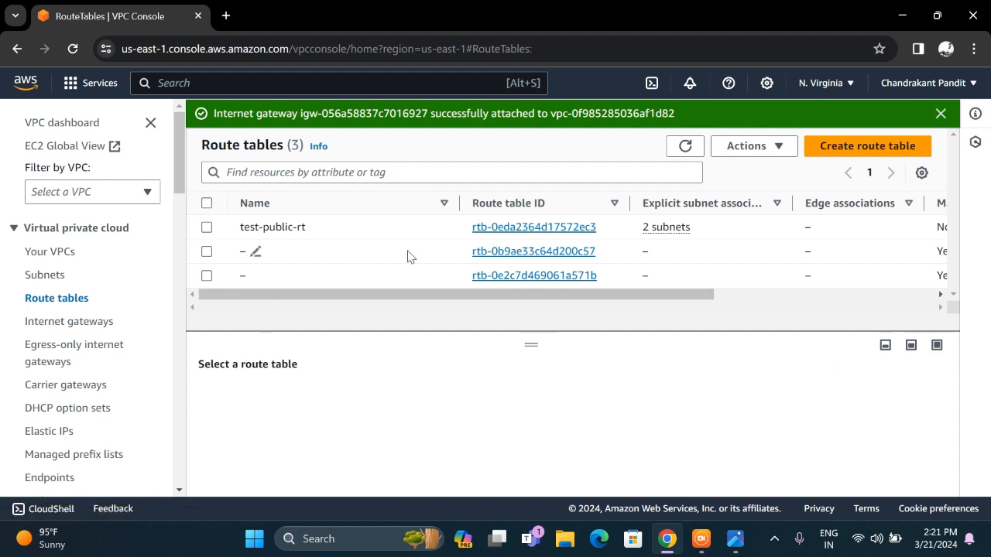
left_click(685, 146)
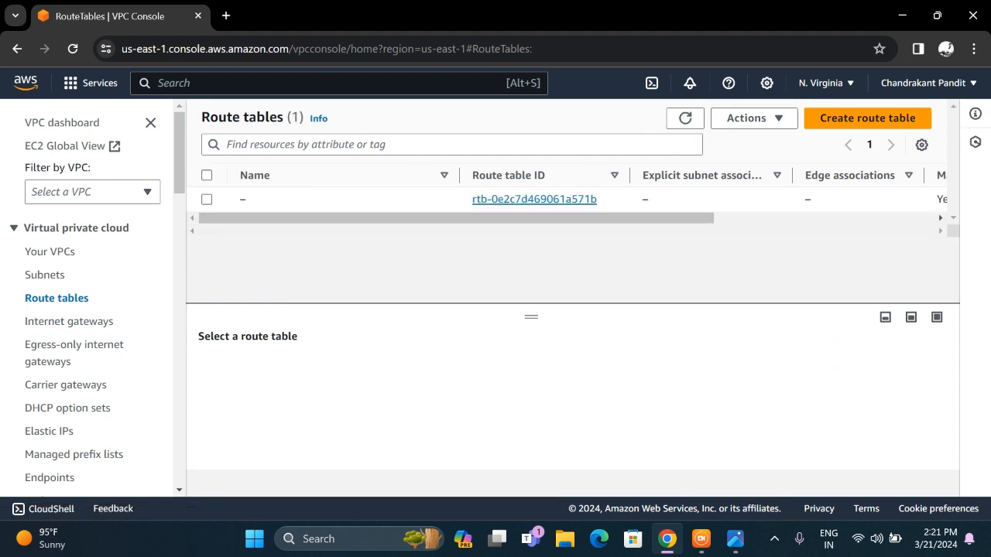
left_click(685, 118)
double_click(685, 120)
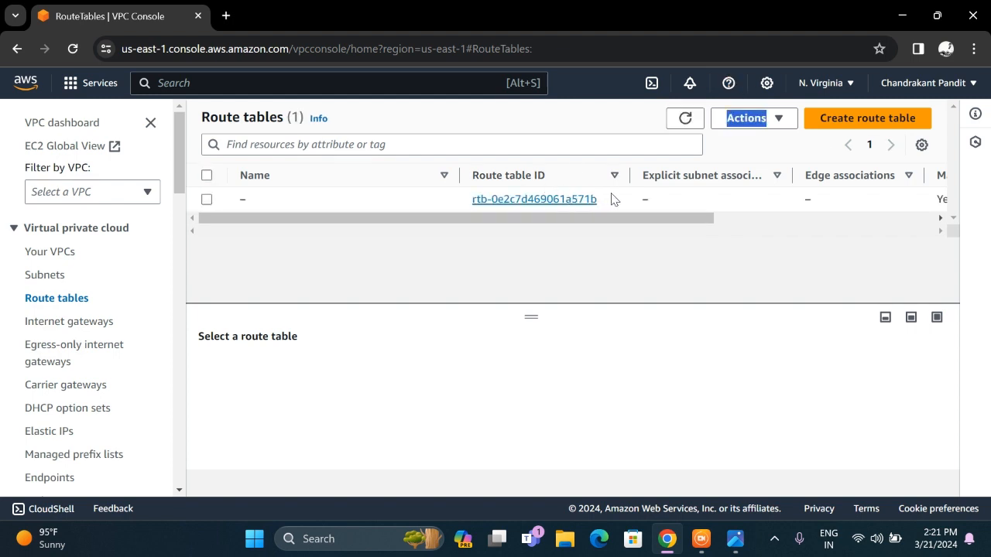
scroll(611, 200, "right", 3)
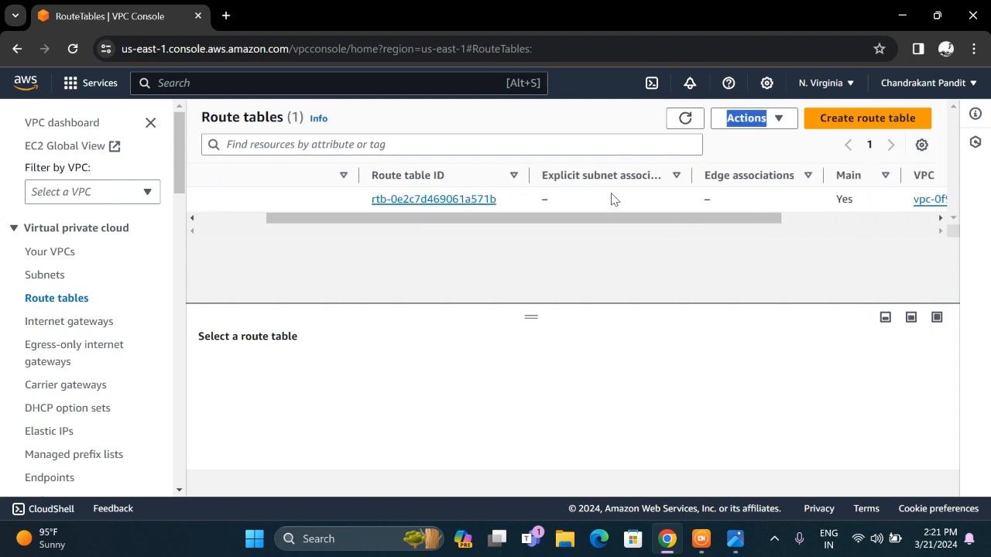
scroll(611, 200, "right", 6)
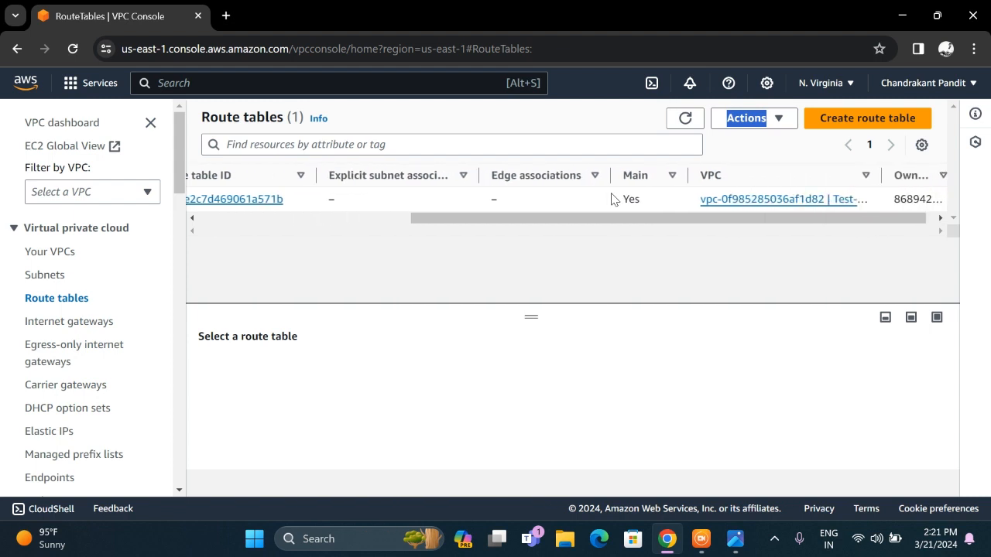
scroll(641, 200, "left", 9)
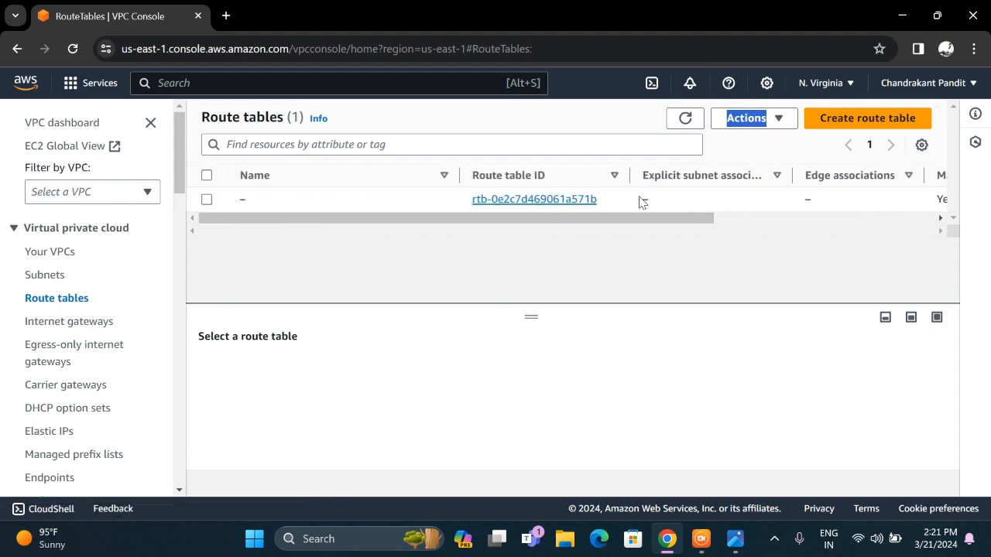
left_click(539, 281)
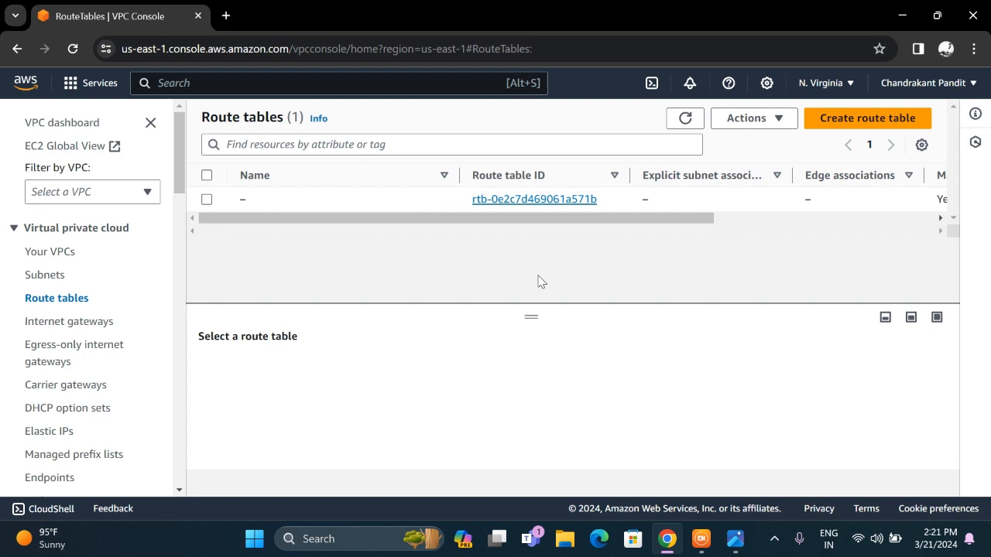
Create a route table named Test-VPC-RT in Test-VPC.
left_click(822, 124)
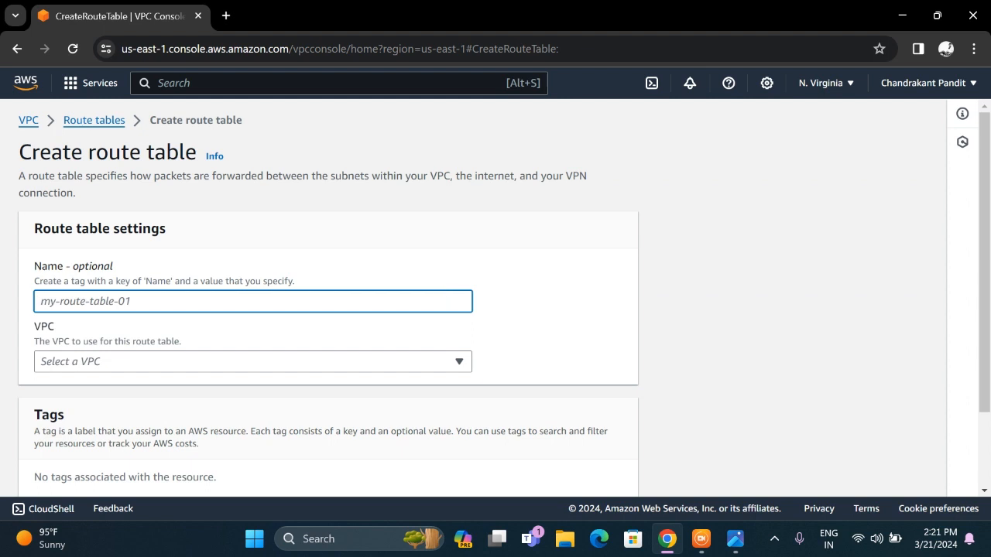
type("Test")
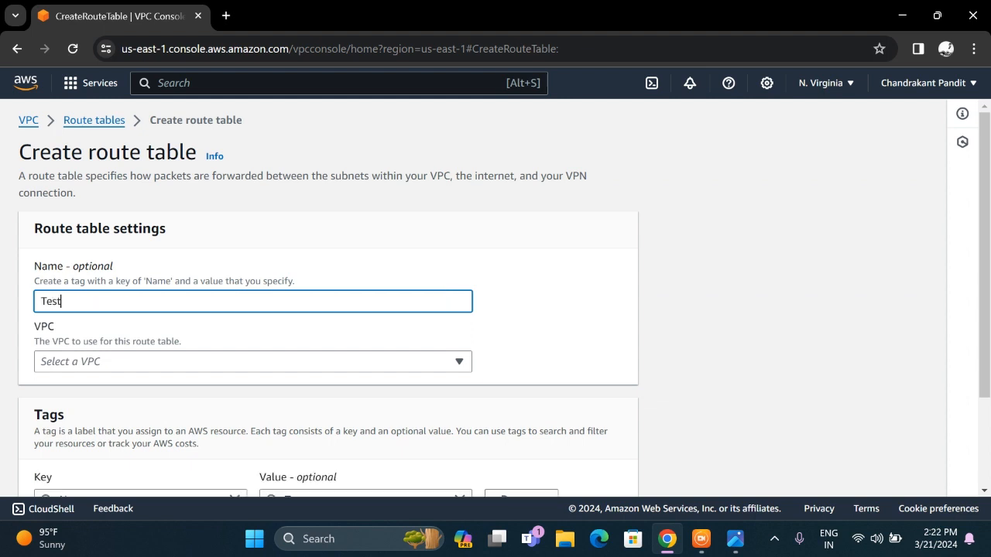
type("-VPC-RT")
scroll(277, 301, "down", 1)
left_click(276, 298)
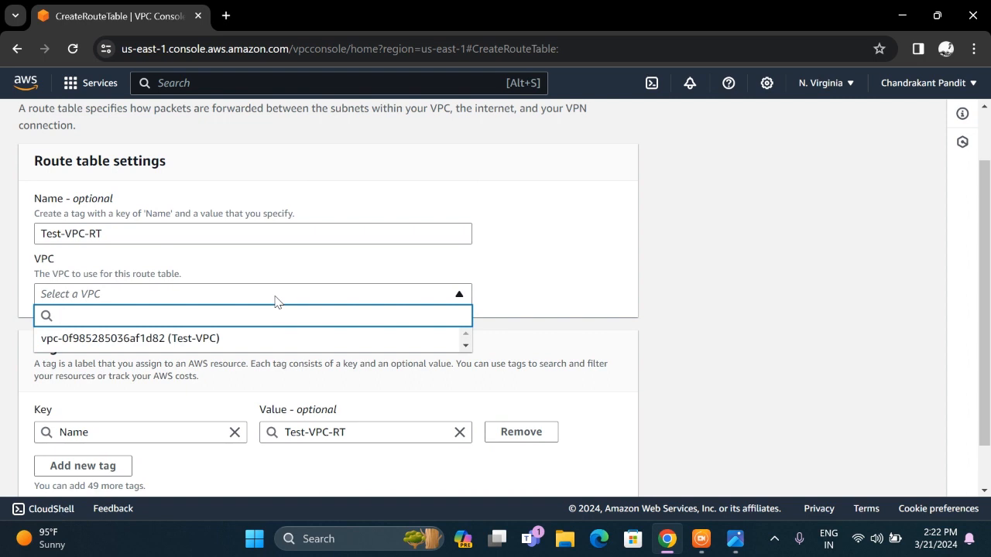
left_click(236, 339)
scroll(238, 344, "down", 1)
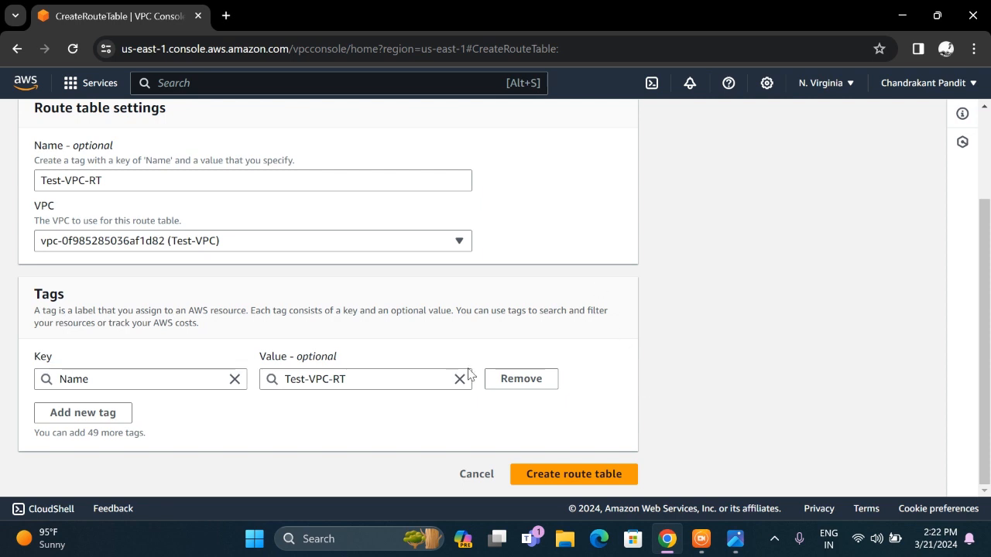
left_click(608, 474)
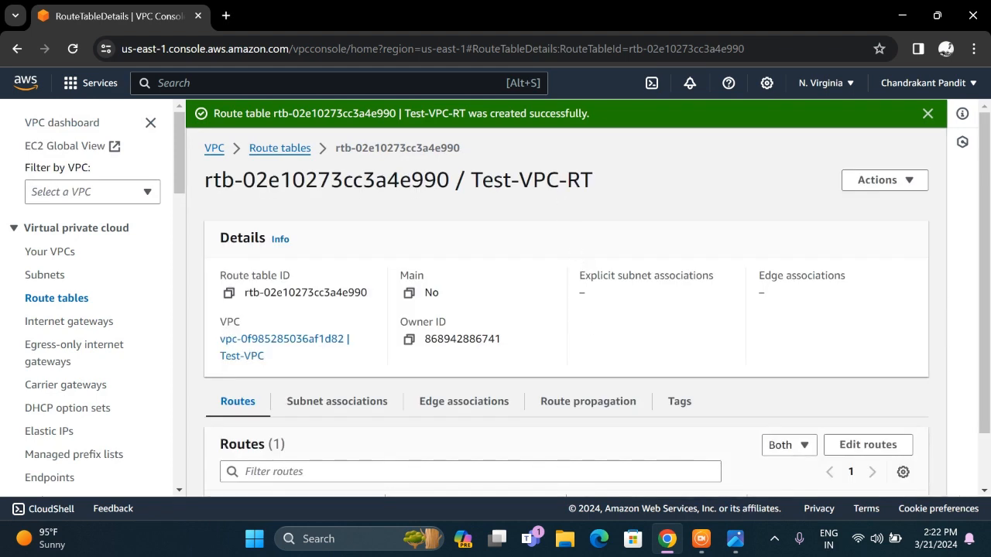
Associate the subnets Test-Subnet-1a and Test-Subnet-1b explicitly with the route table Test-VPC-RT and save the associations.
scroll(566, 302, "down", 1)
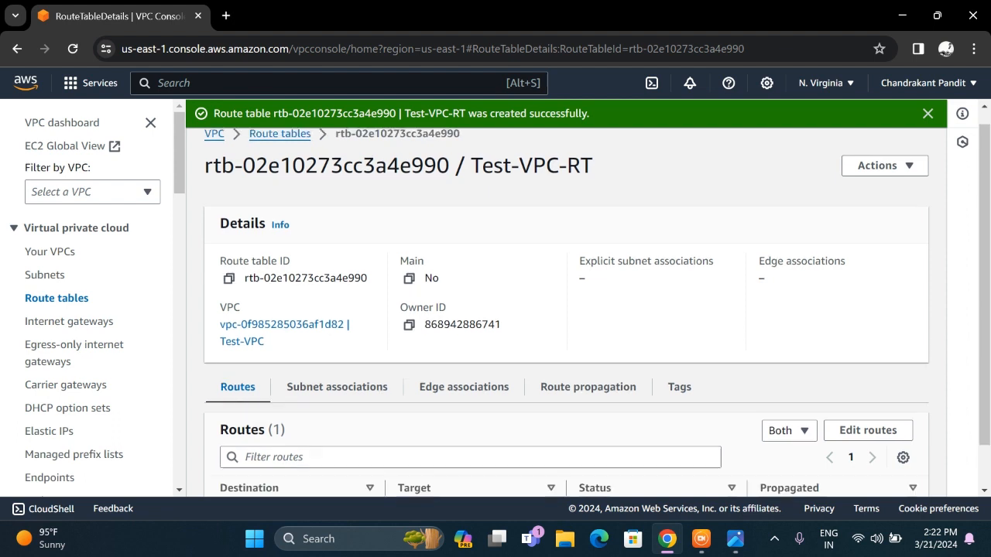
scroll(565, 302, "up", 1)
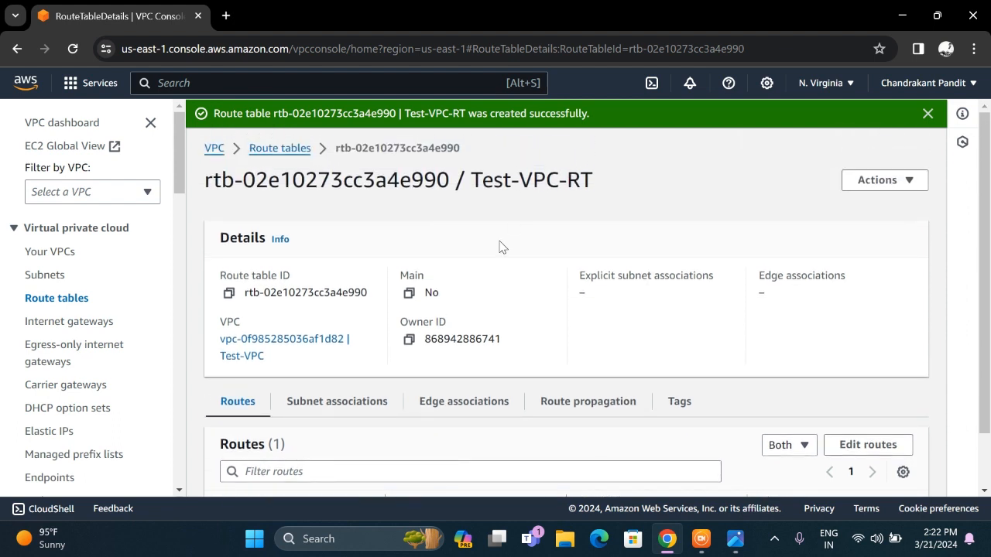
scroll(499, 246, "down", 1)
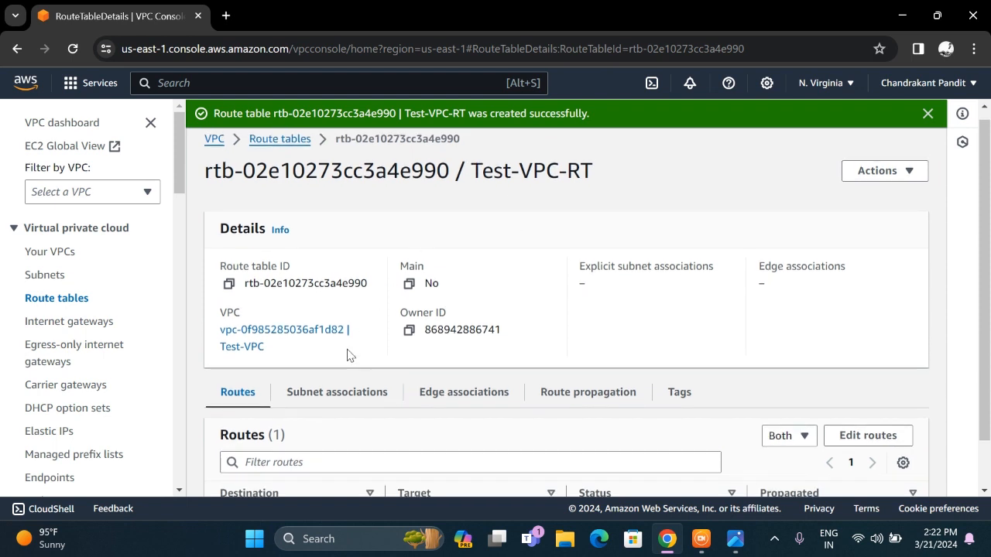
scroll(348, 365, "down", 1)
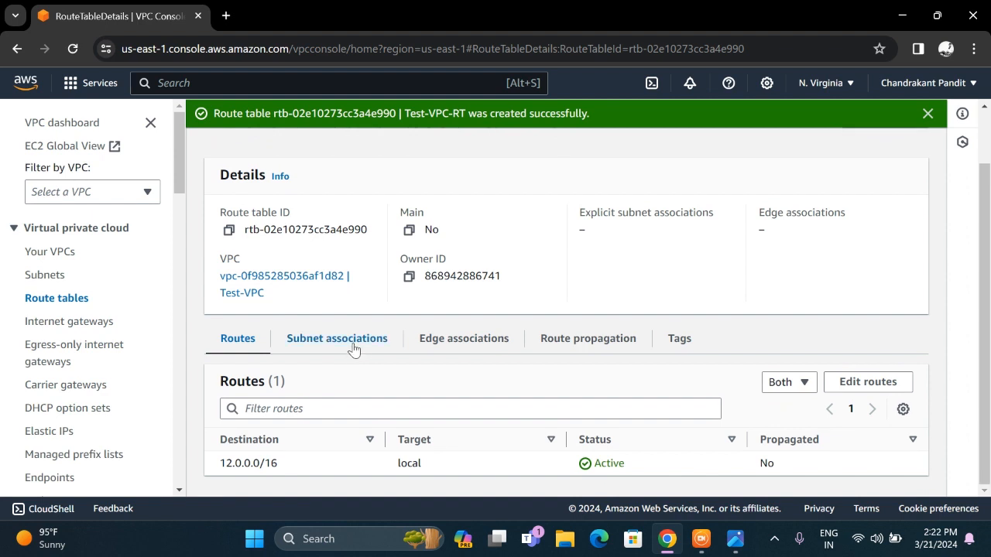
left_click(353, 340)
scroll(368, 421, "down", 1)
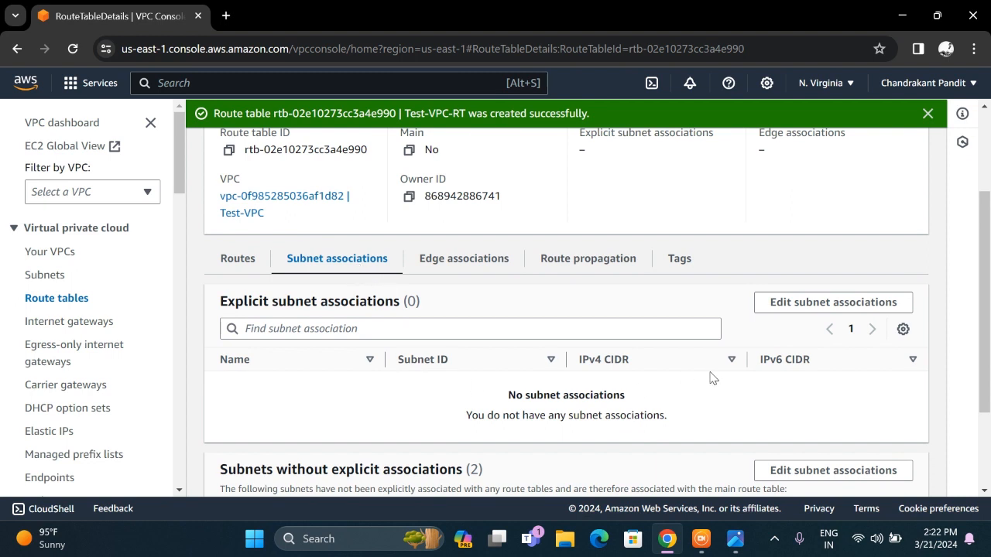
left_click(806, 303)
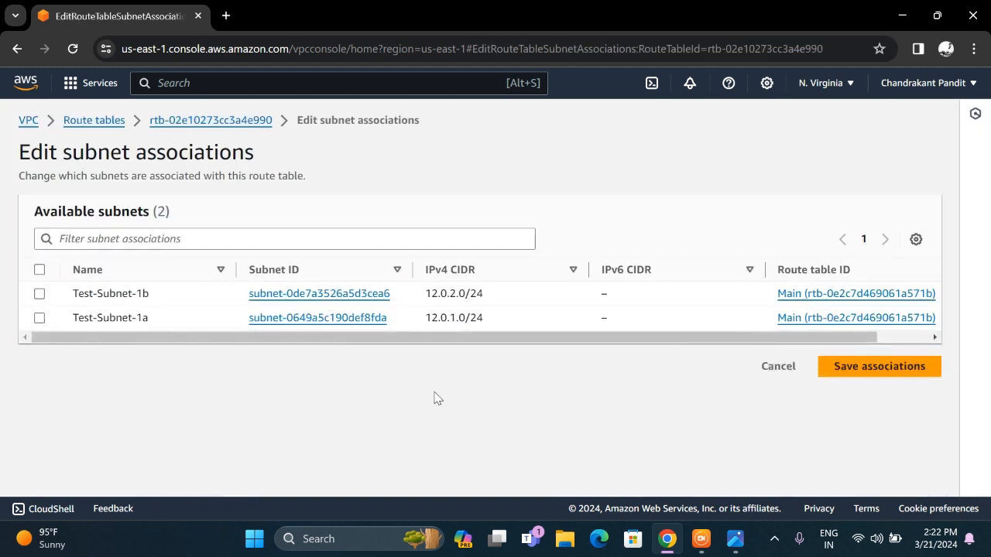
left_click(39, 270)
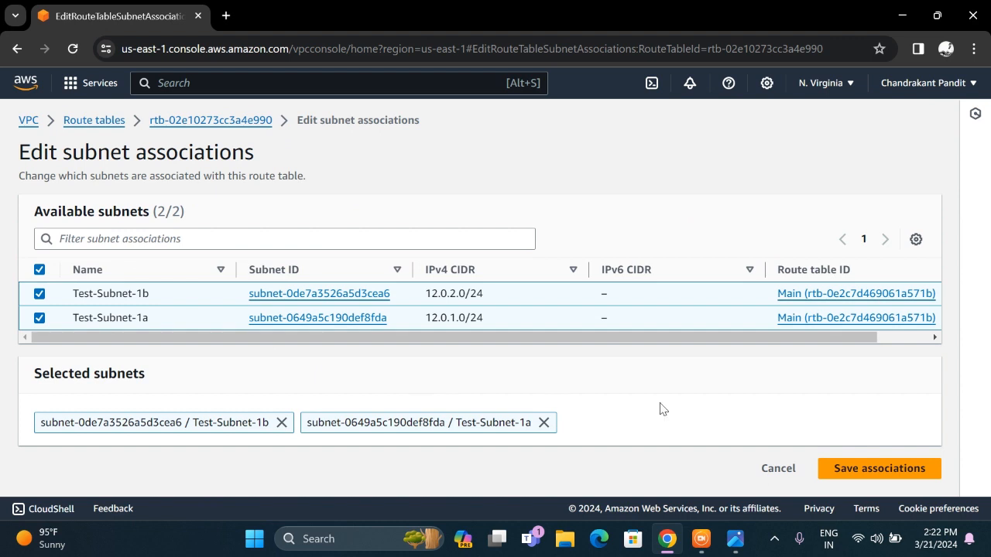
left_click(859, 471)
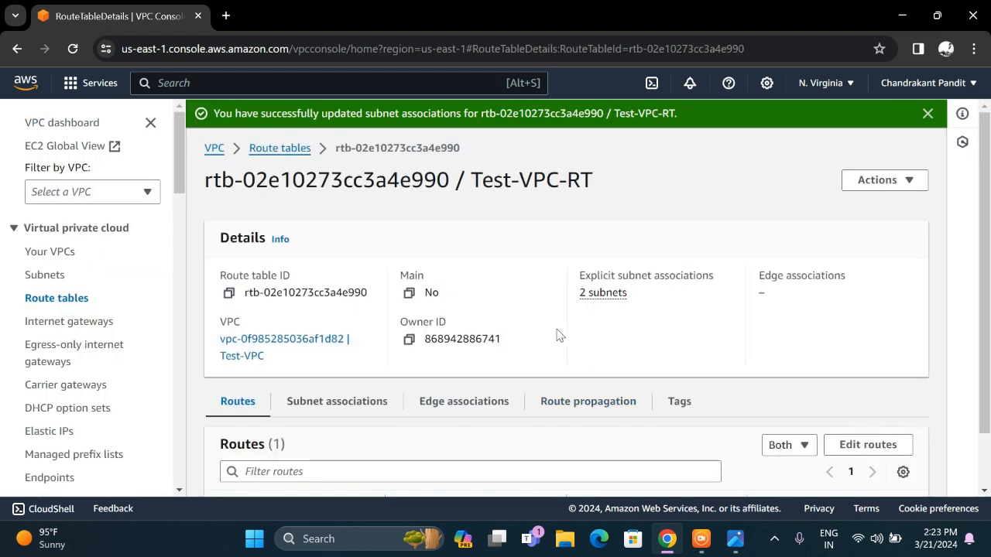
Add a route with destination 0.0.0.0/0 to Test-VPC-RT and dismiss the mail notification.
scroll(493, 340, "down", 1)
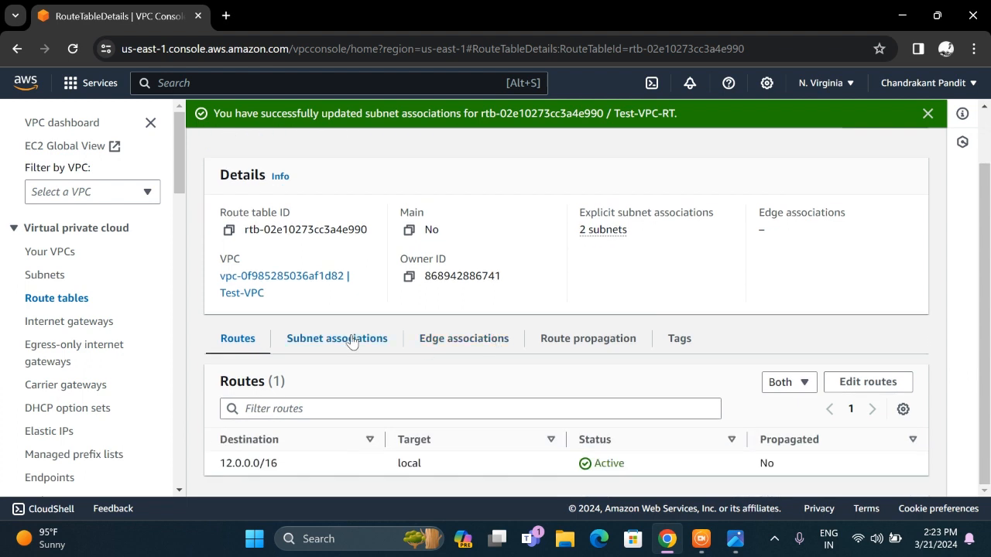
left_click(850, 395)
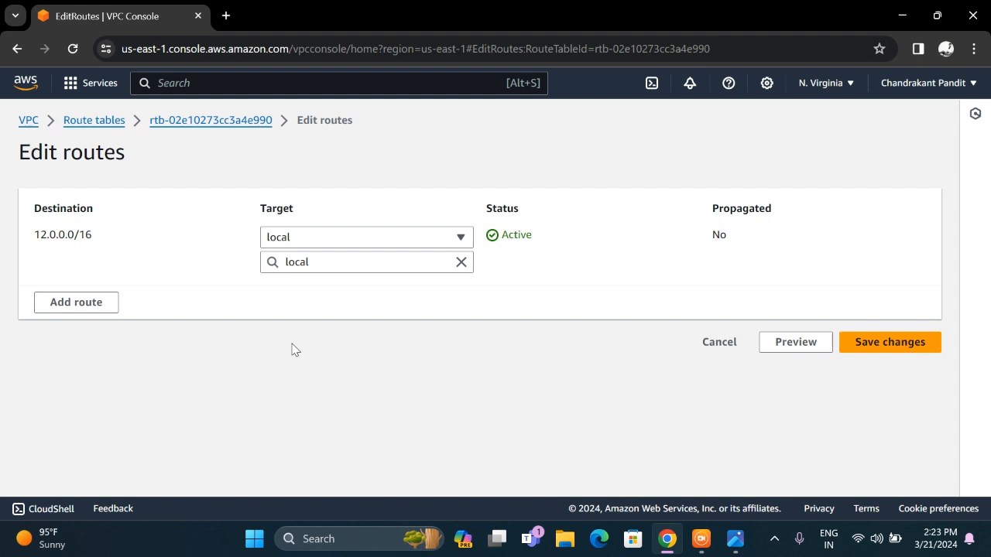
triple_click(101, 243)
left_click(104, 245)
left_click(95, 305)
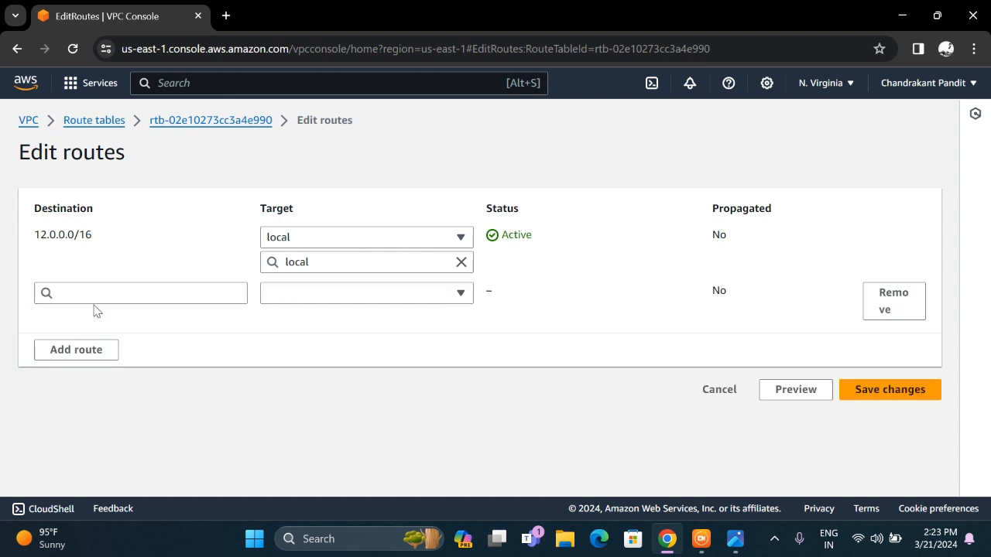
left_click(121, 302)
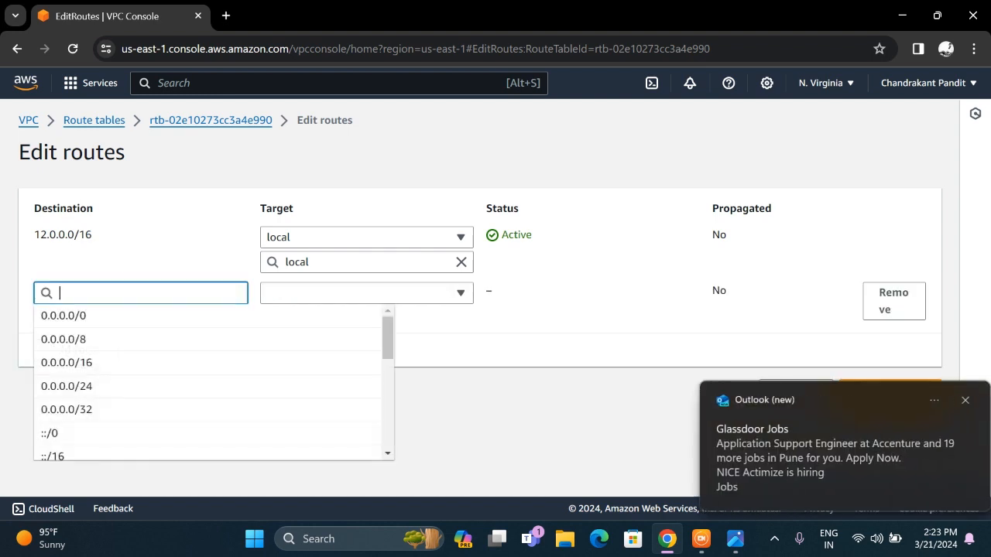
left_click(131, 316)
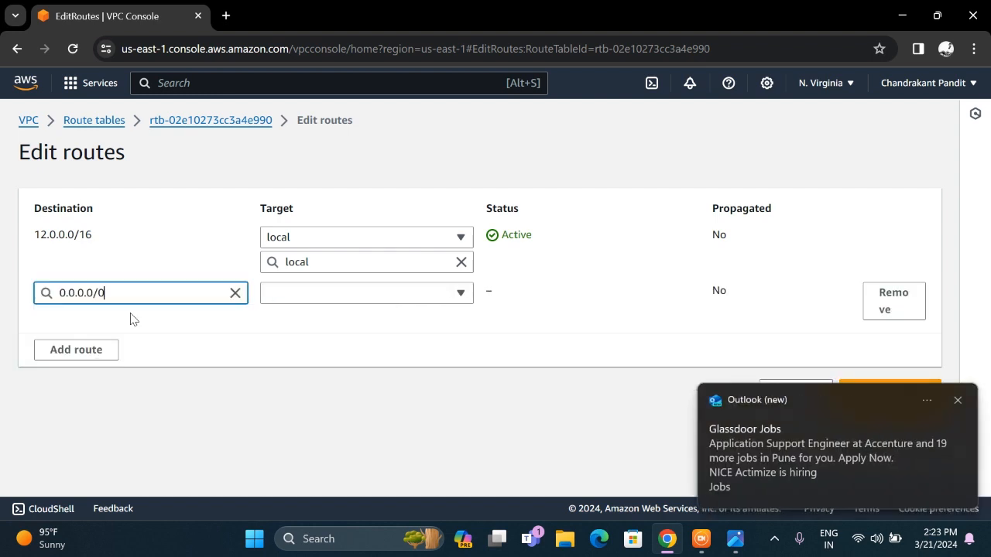
left_click(957, 401)
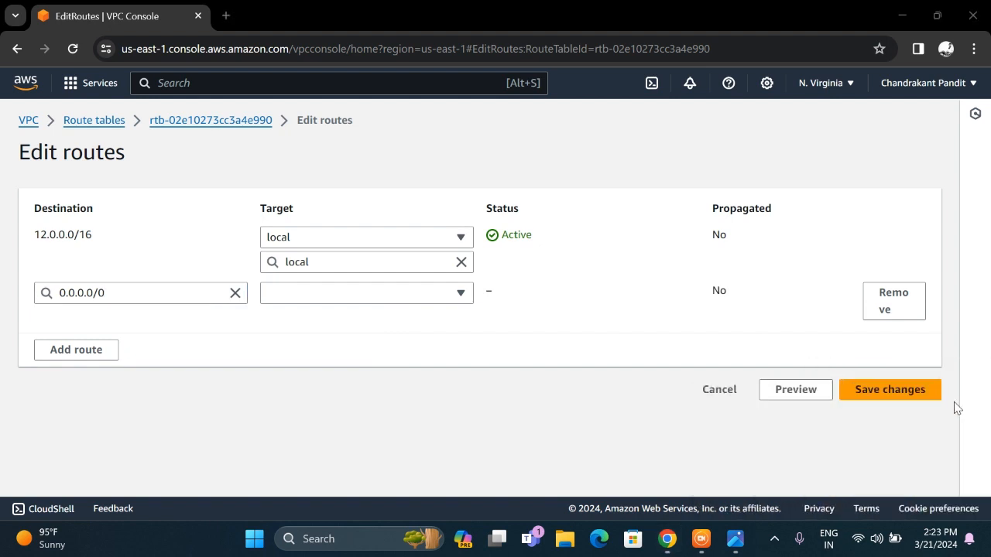
left_click(609, 449)
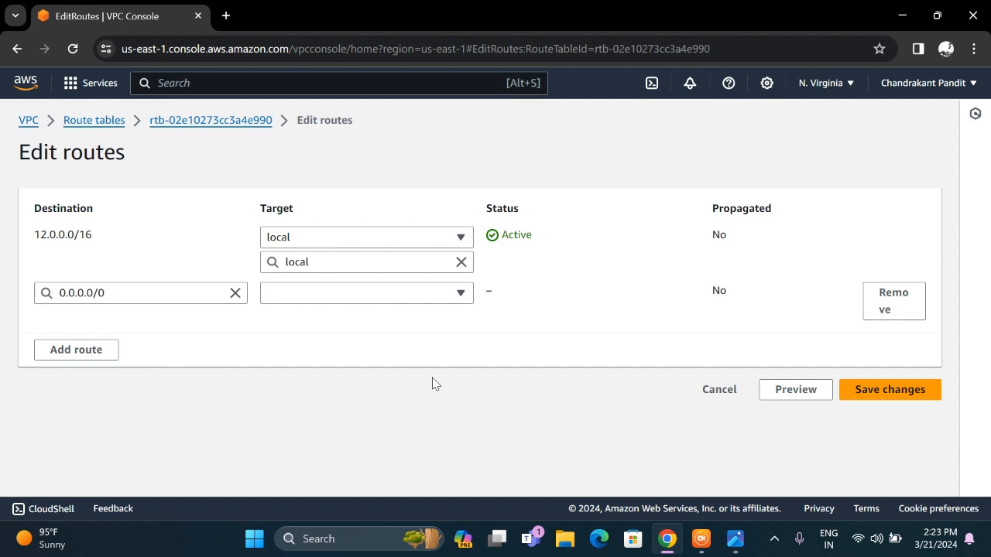
Target the 0.0.0.0/0 route at the internet gateway Test-VPC-IG, save the changes and review the routes.
left_click(412, 300)
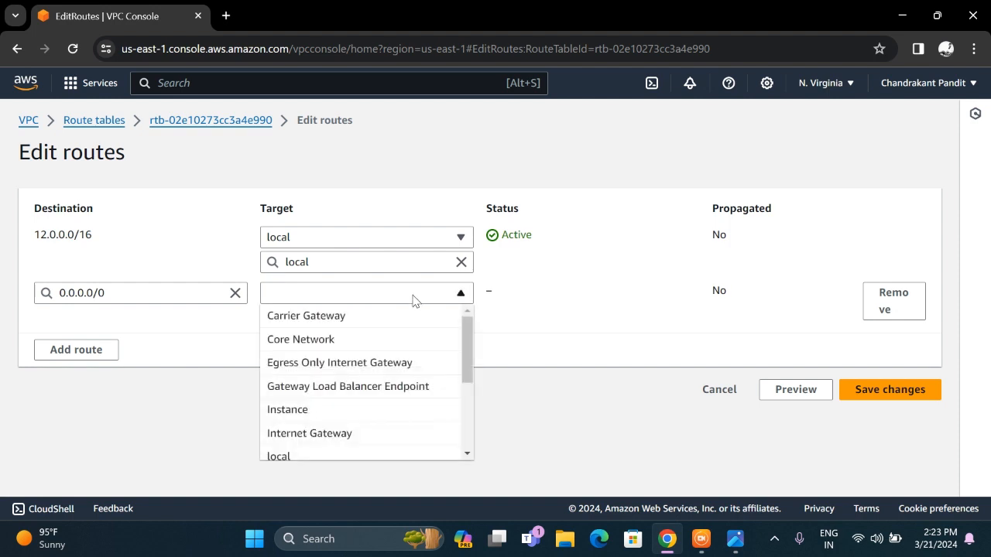
left_click(355, 432)
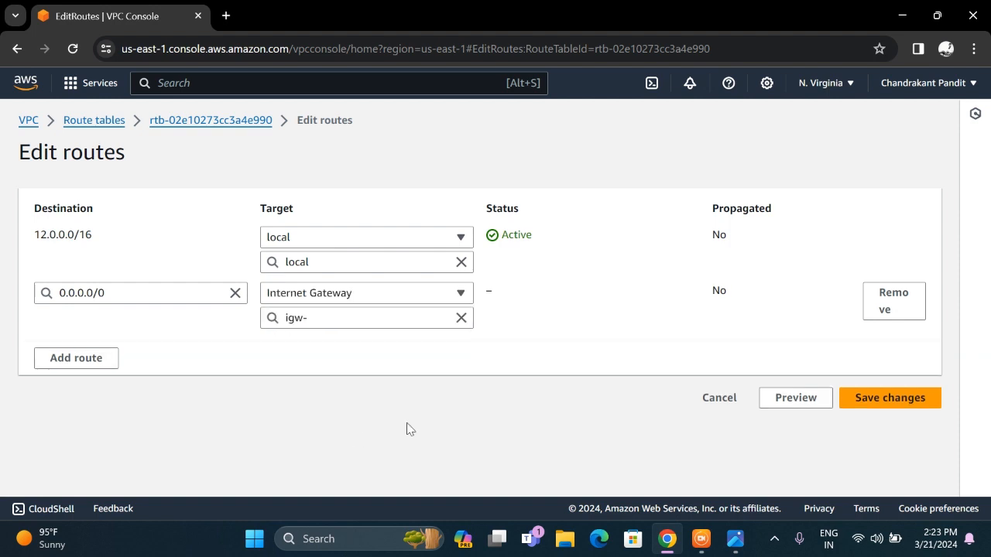
left_click(367, 318)
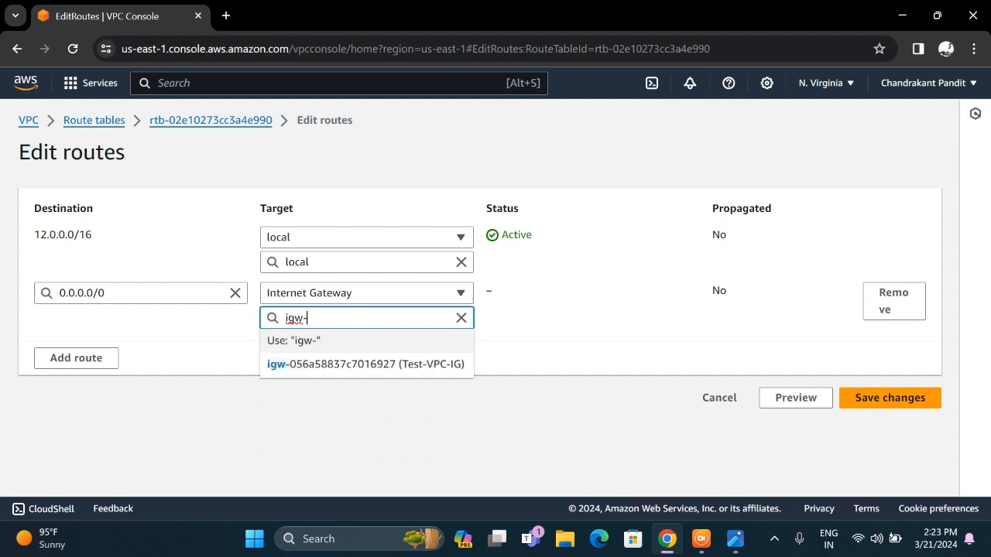
left_click(430, 365)
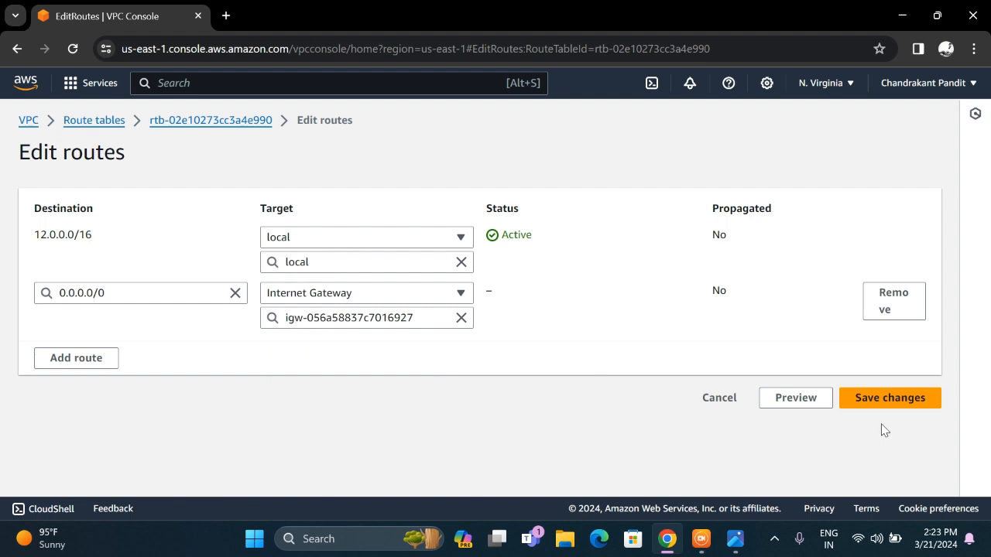
left_click(890, 398)
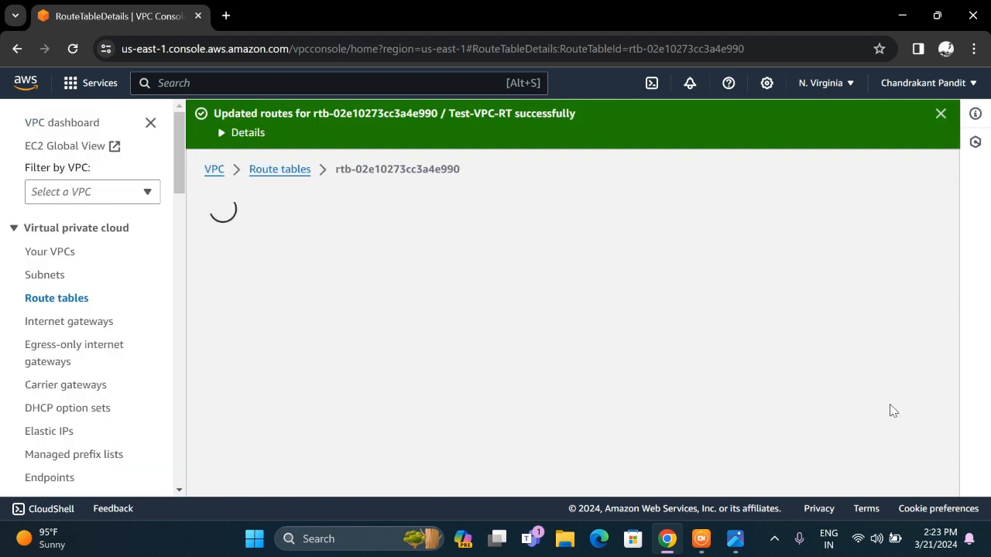
scroll(749, 367, "down", 1)
scroll(748, 367, "down", 2)
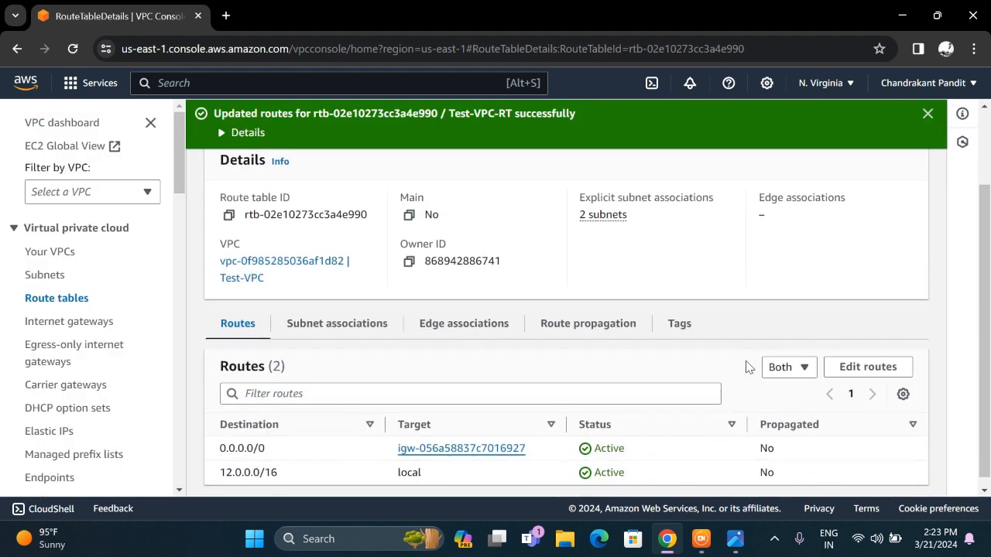
scroll(748, 368, "up", 3)
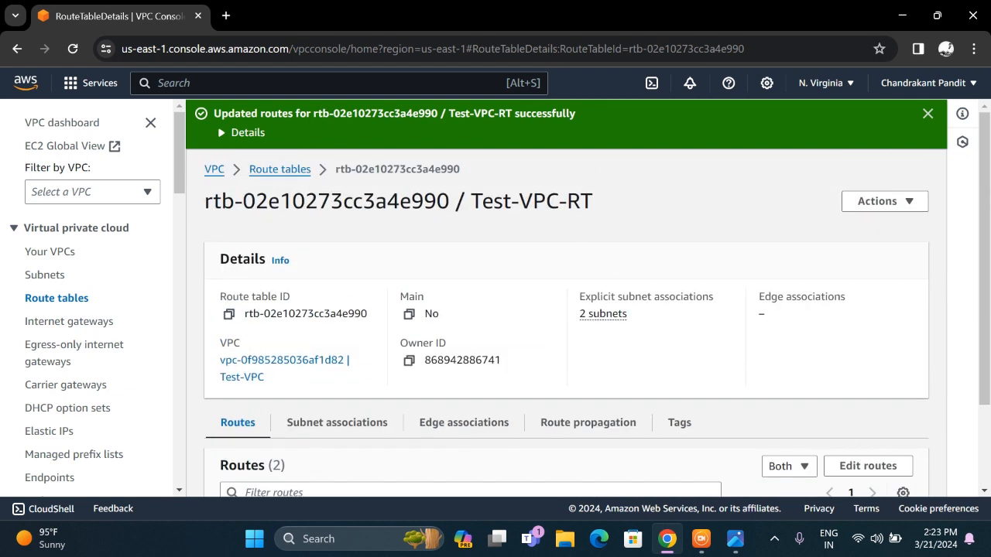
Search for the EC2 service, open its dashboard and start launching a new instance.
left_click(233, 82)
type("ec2")
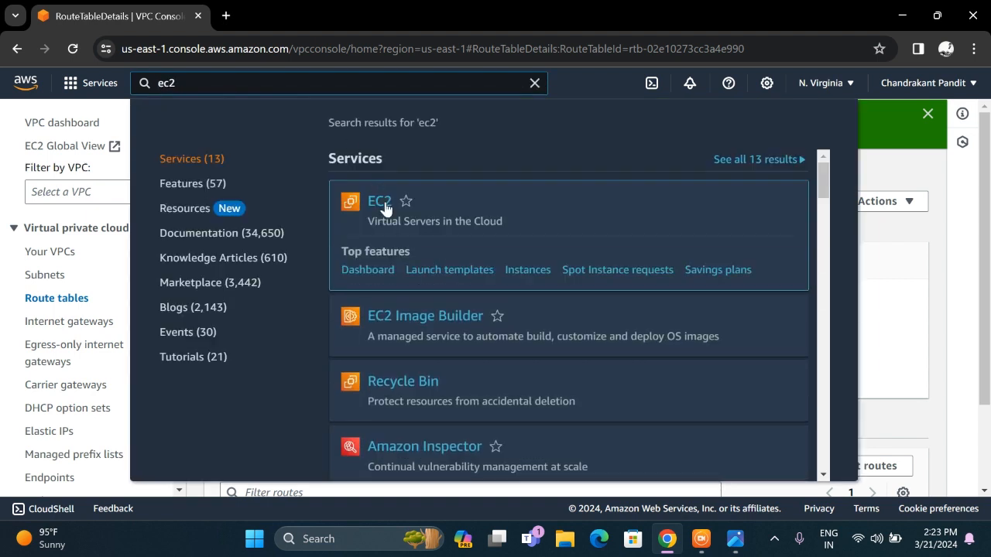
left_click(385, 201)
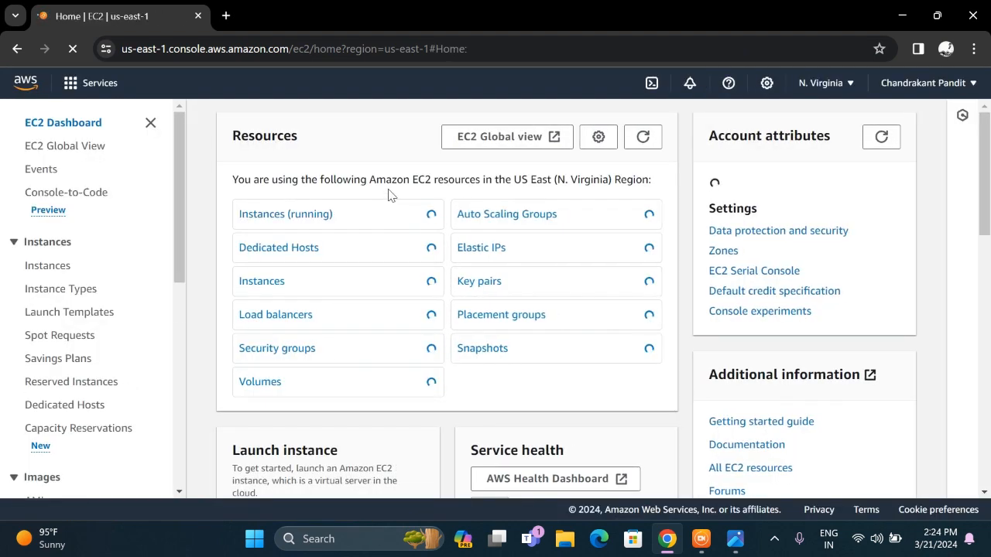
scroll(348, 366, "down", 3)
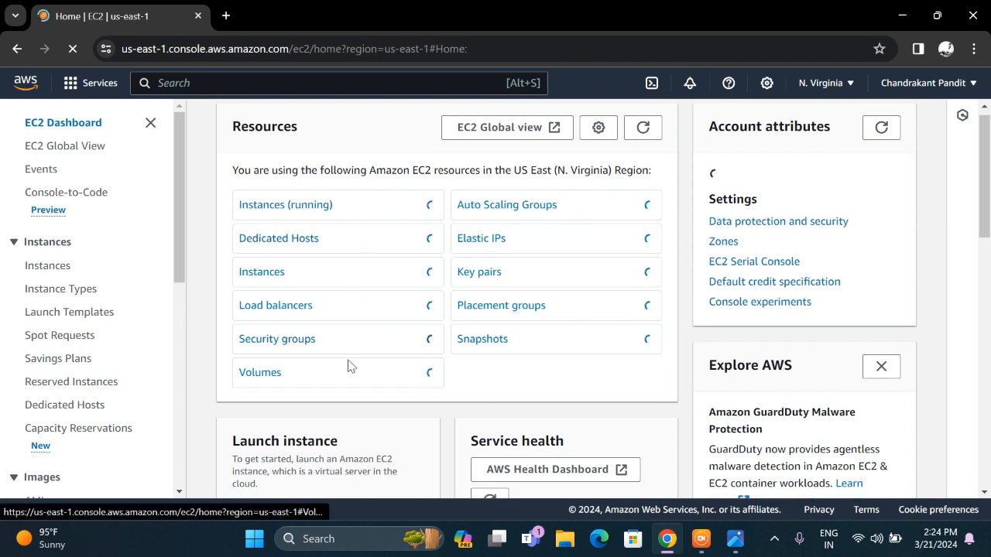
left_click(323, 347)
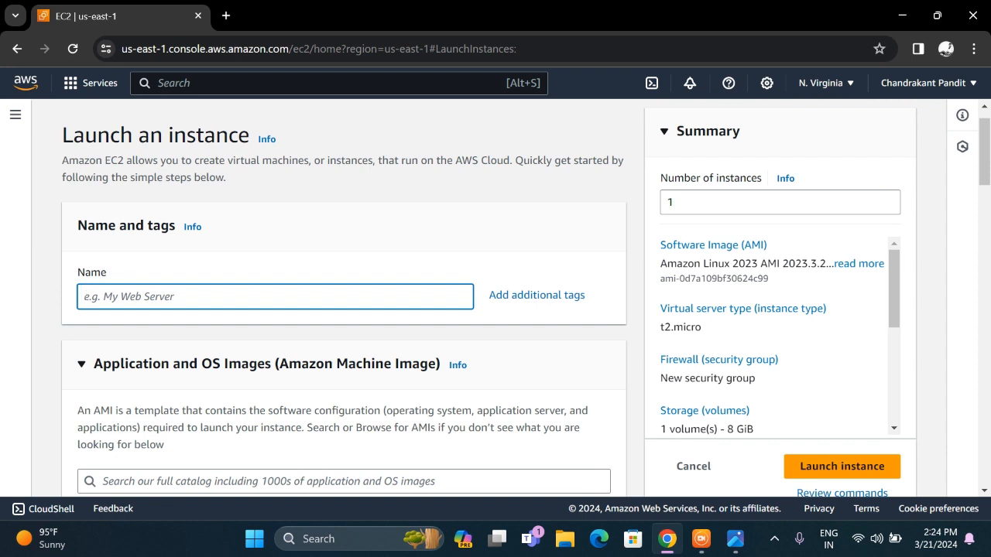
Name the new instance Demo-WAP-Instance.
type("TE")
key("BackSpace")
key("BackSpace")
key("BackSpace")
key("BackSpace")
type("De")
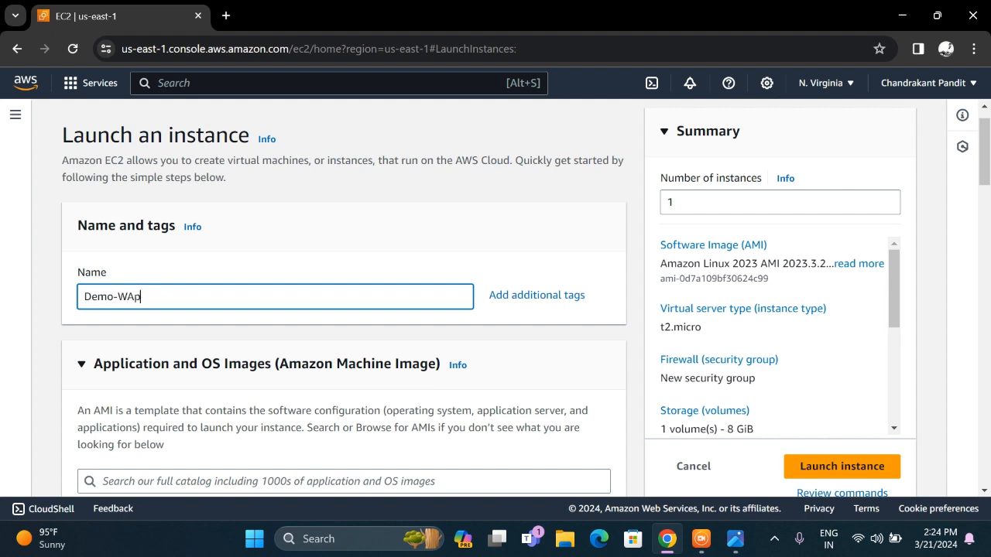
type("mo-WAP")
type("-Insatnce")
key("BackSpace")
key("BackSpace")
type("ta")
Choose the Ubuntu machine image, Ubuntu Server 22.04 LTS, for the instance.
scroll(294, 310, "down", 3)
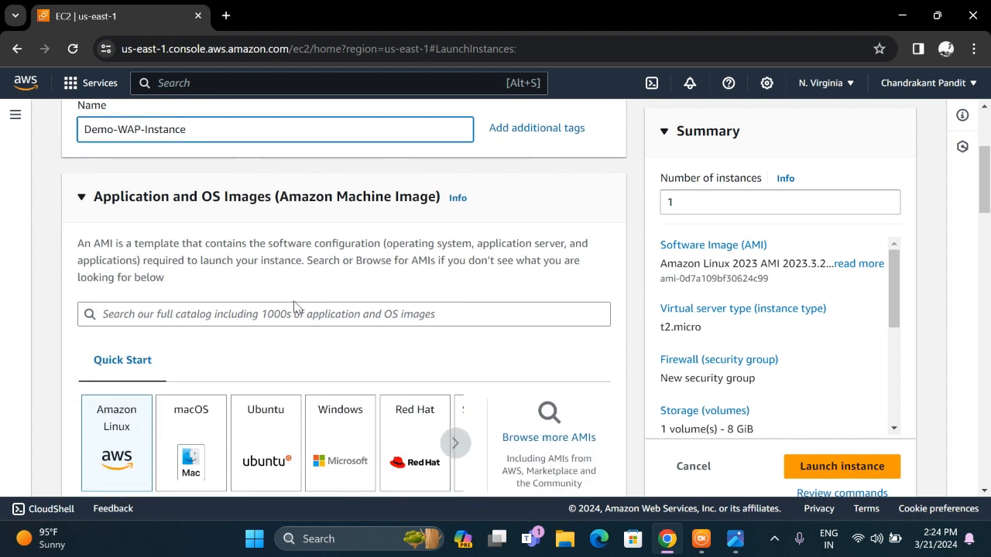
left_click(277, 346)
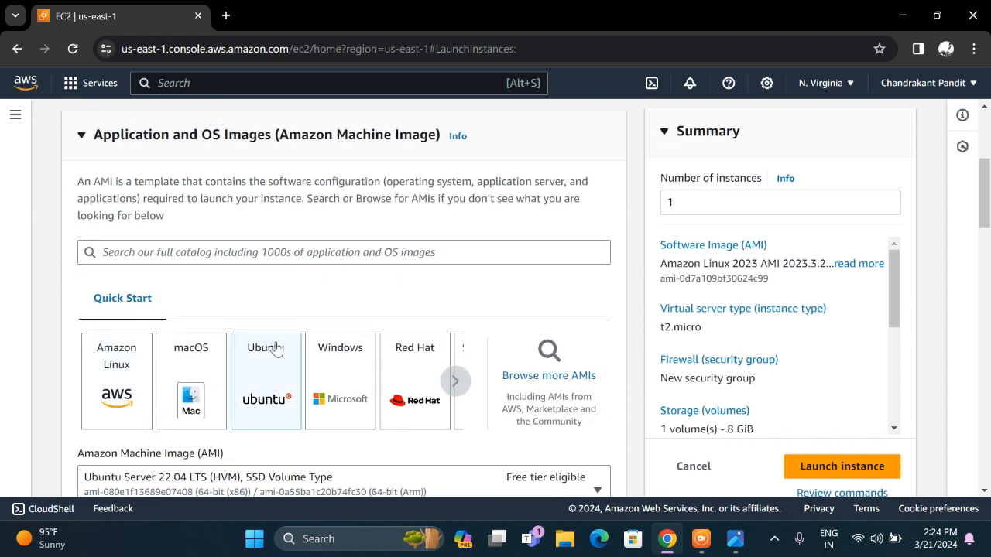
scroll(271, 372, "down", 1)
scroll(271, 375, "down", 2)
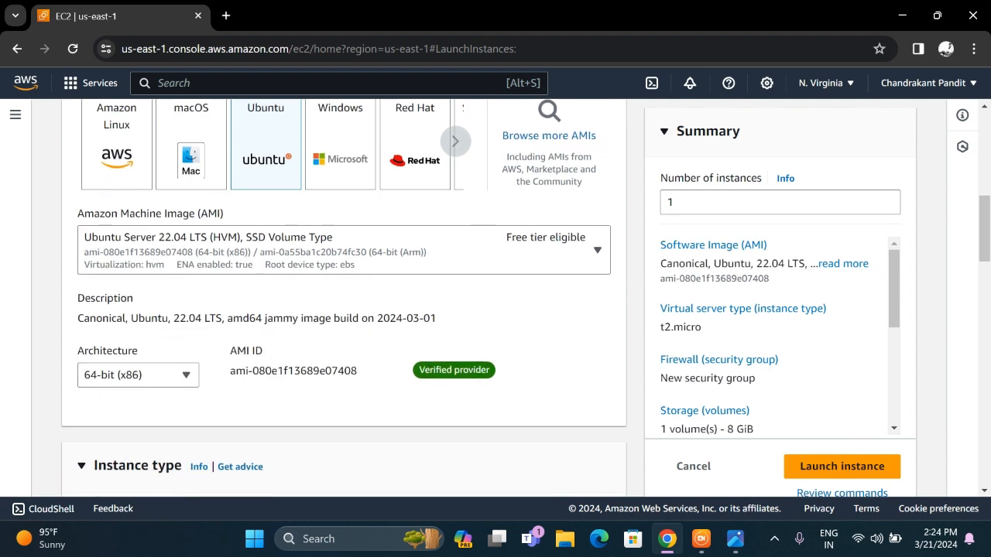
Review the instance type and select the existing key pair Masterkey for login.
scroll(271, 375, "down", 3)
scroll(271, 374, "down", 1)
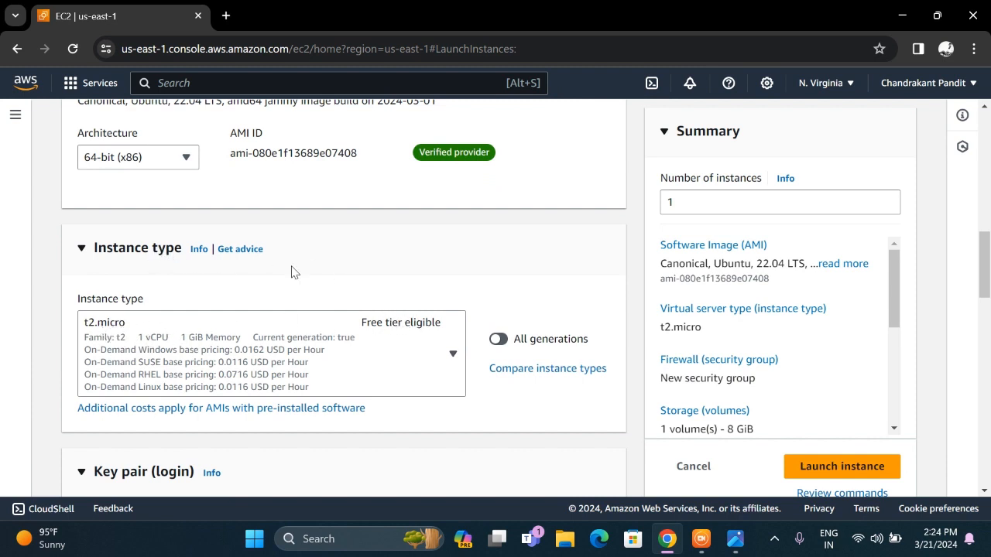
scroll(582, 254, "down", 3)
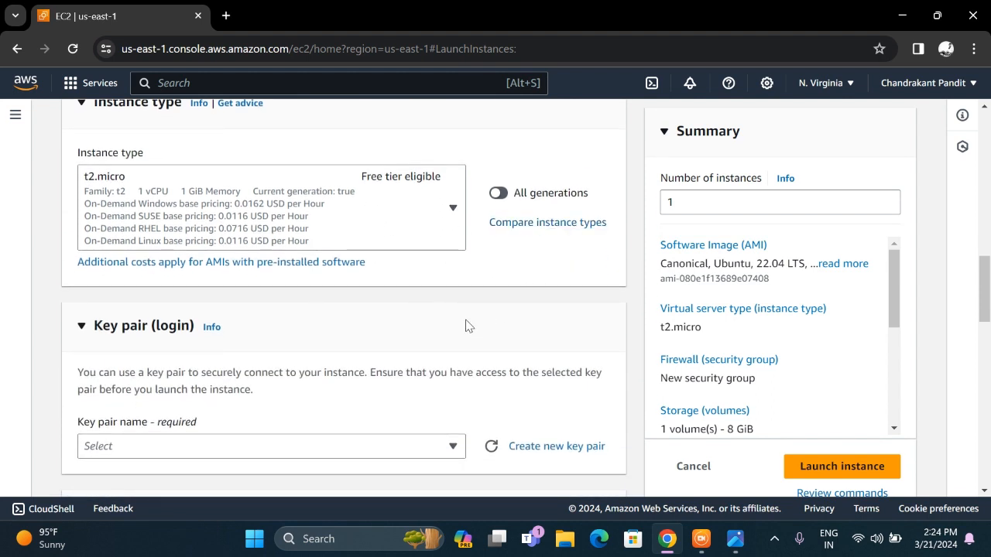
scroll(465, 326, "down", 3)
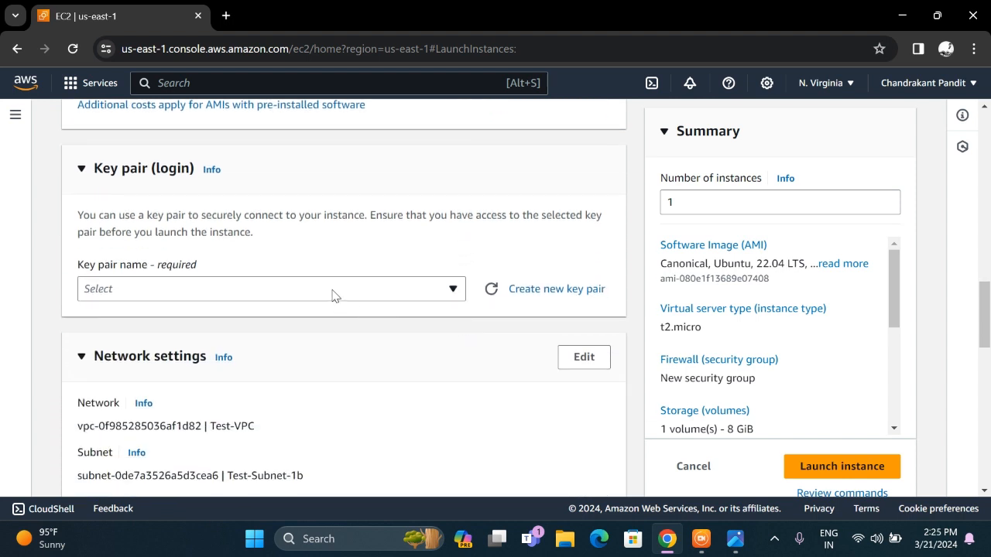
left_click(332, 288)
left_click(249, 367)
Edit the network settings to use Test-VPC and the subnet Test-Subnet-1a.
scroll(362, 370, "down", 2)
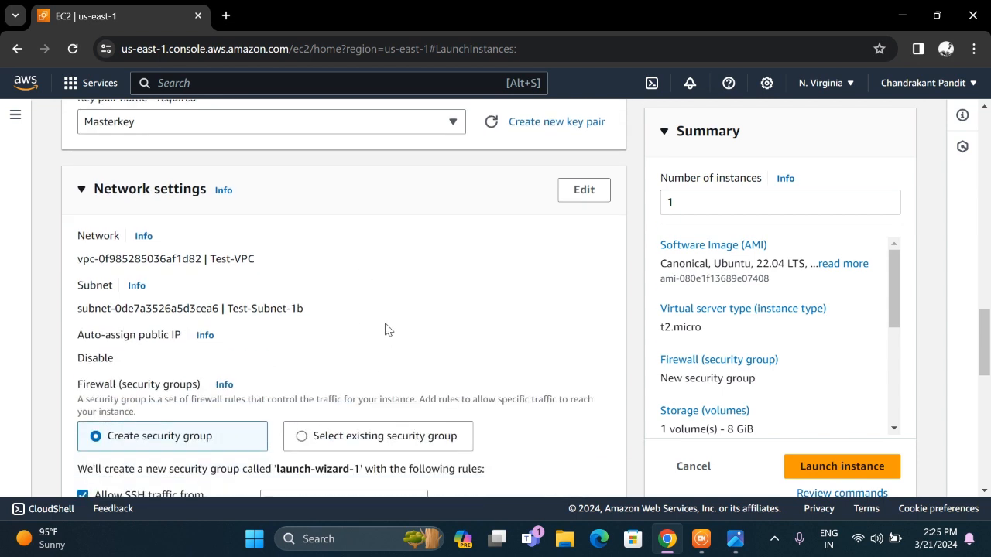
left_click(584, 190)
left_click(272, 276)
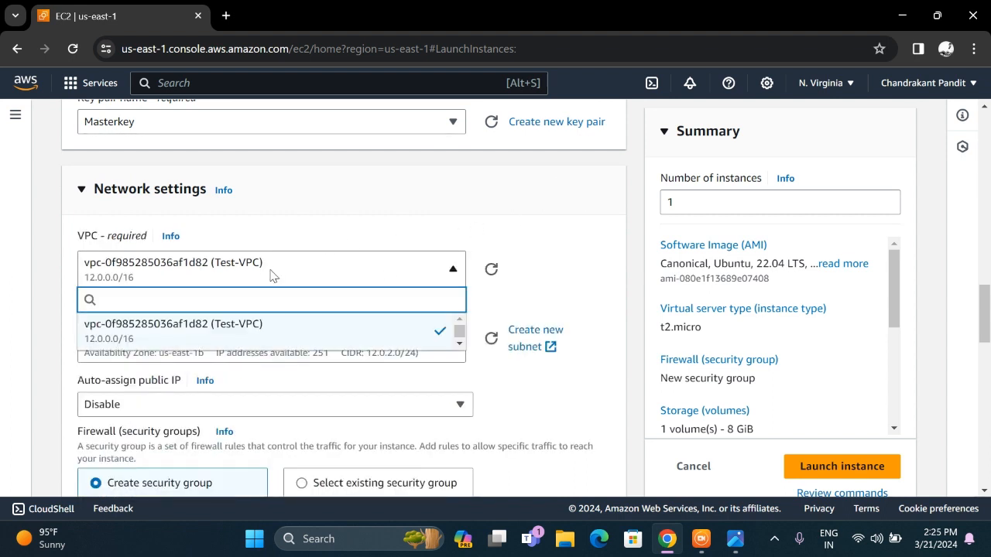
left_click(266, 338)
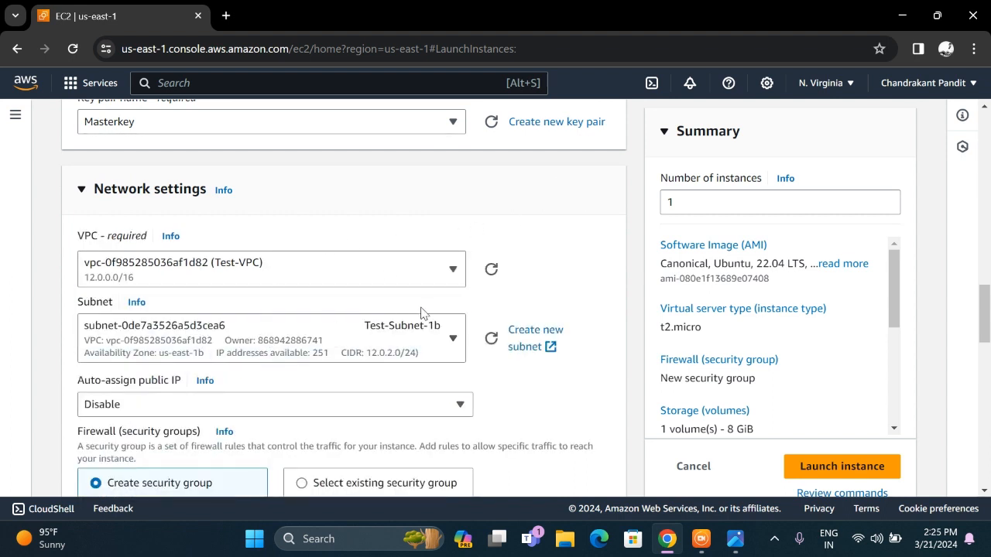
left_click(356, 331)
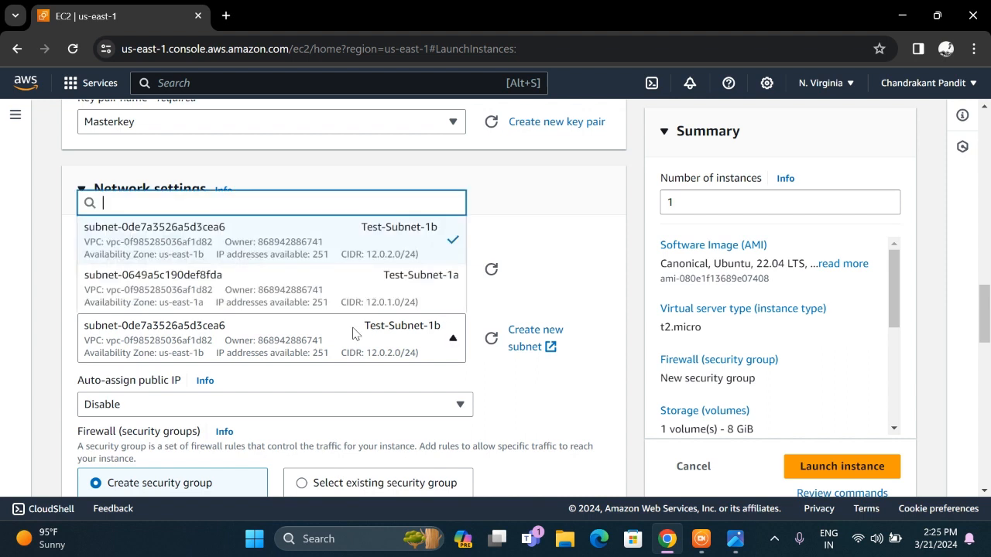
left_click(401, 292)
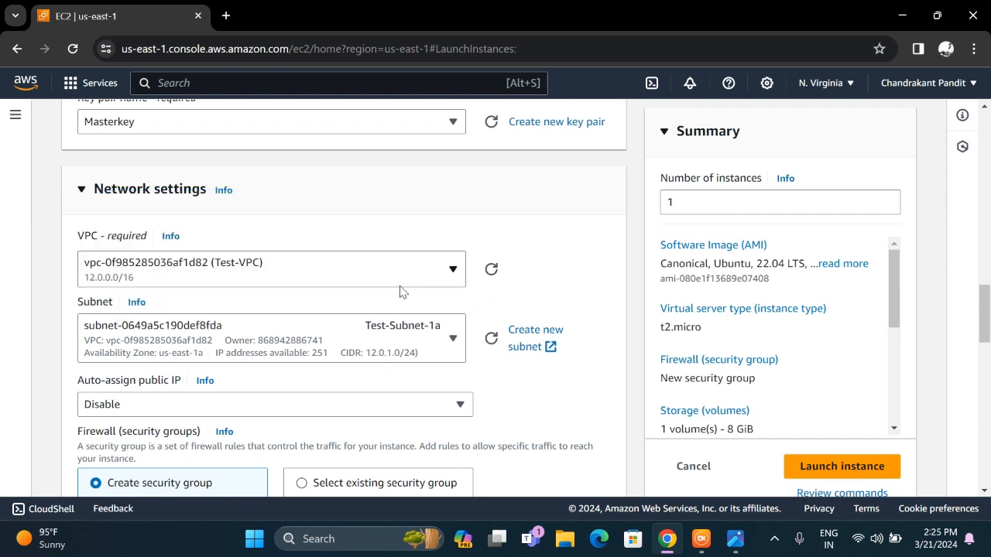
Enable auto-assigning of a public IP for the instance.
scroll(389, 358, "down", 3)
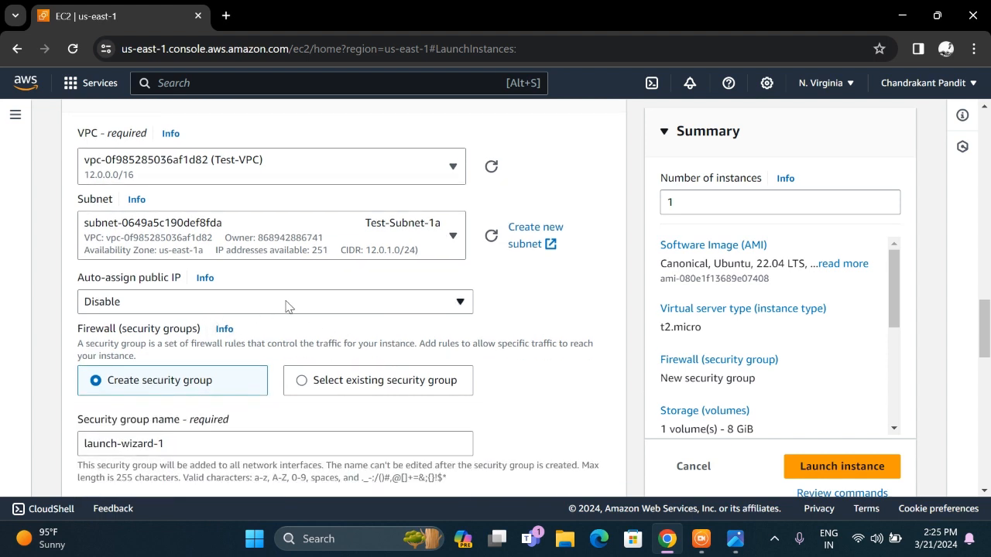
left_click(285, 306)
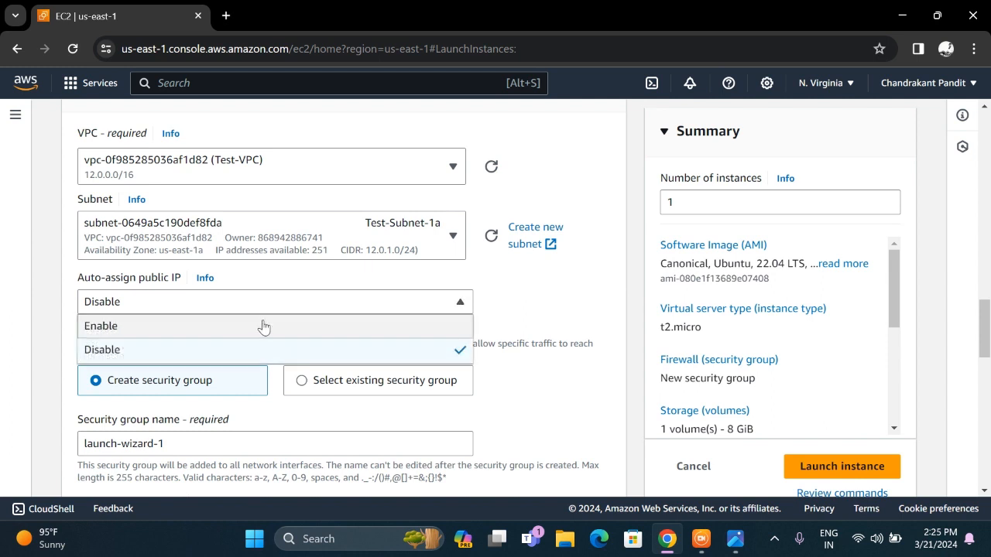
left_click(263, 327)
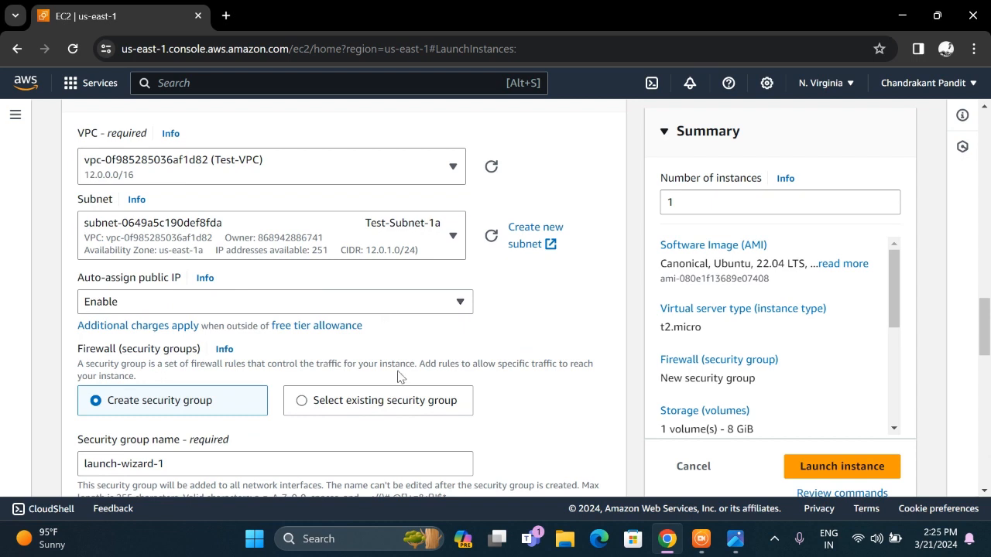
Name the new security group Test-WAF-SG.
scroll(383, 325, "down", 2)
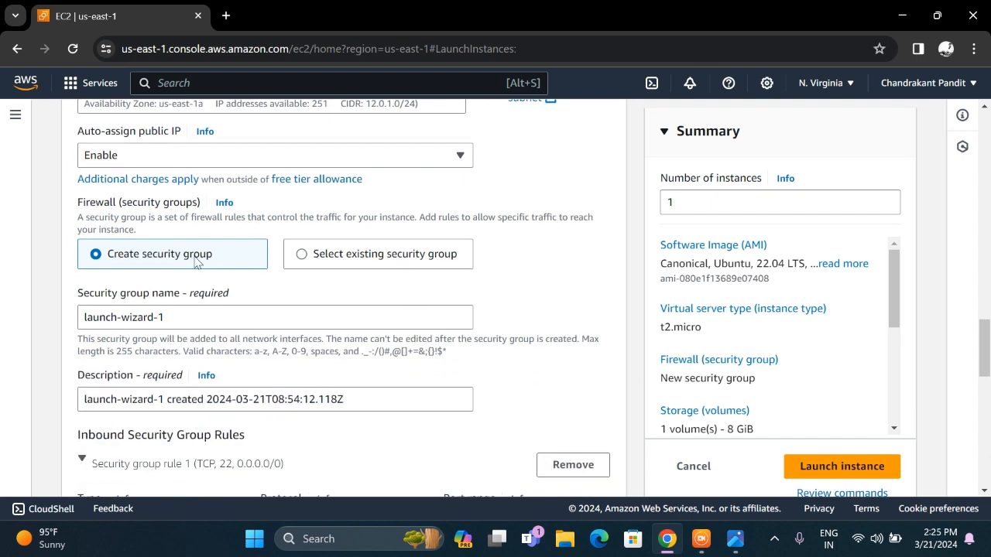
left_click(195, 310)
key("ctrl+a")
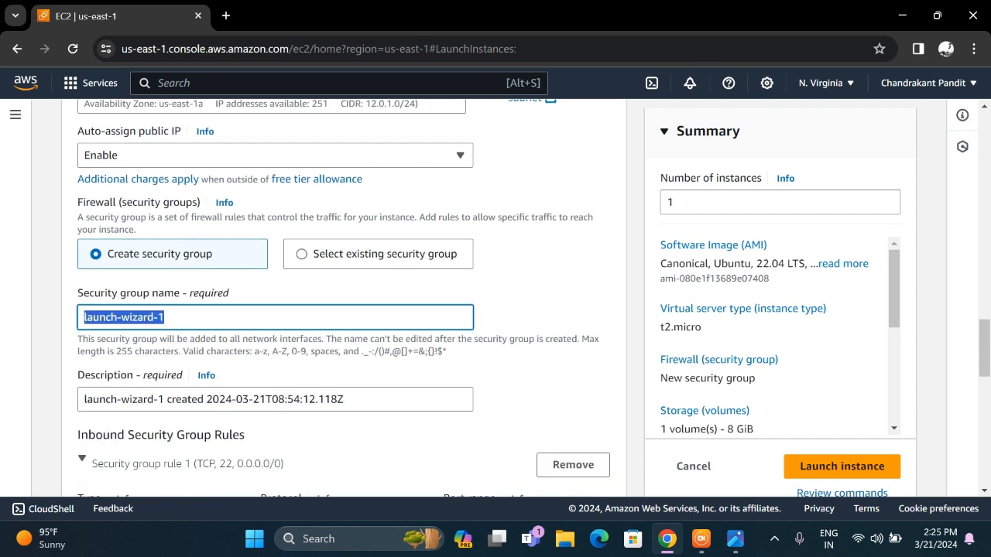
type("Test")
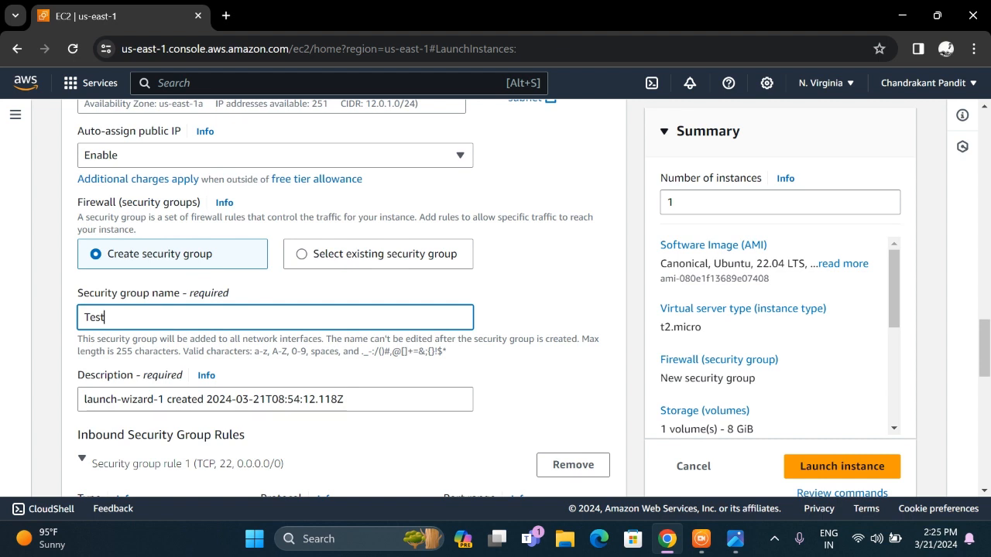
type("-WAF-SG")
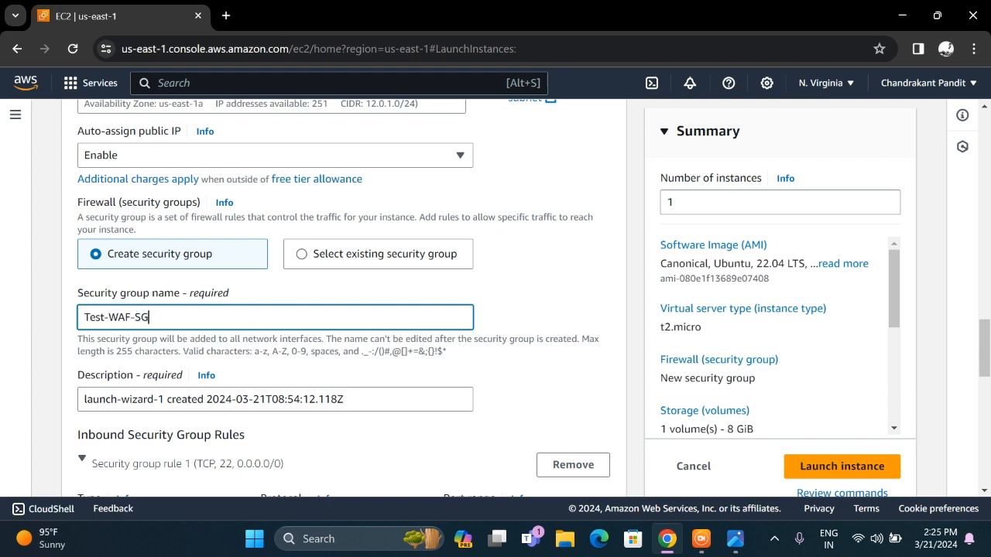
Add a second inbound security group rule allowing HTTP traffic from Anywhere.
scroll(204, 360, "down", 2)
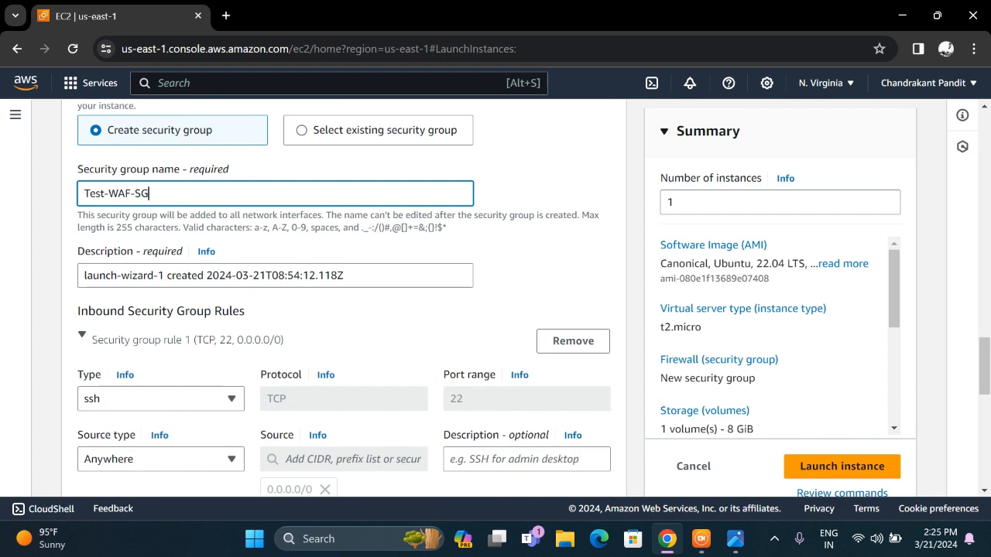
scroll(204, 360, "down", 2)
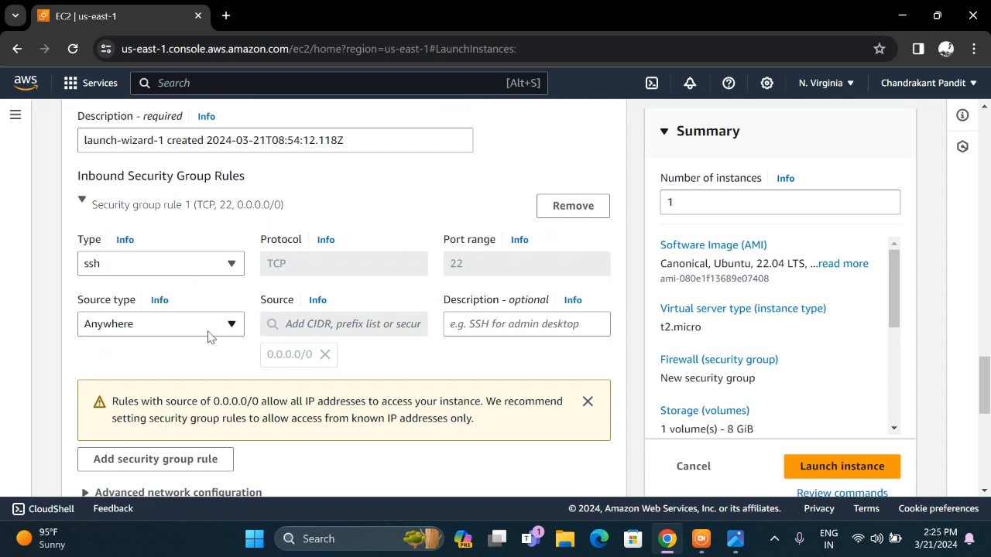
scroll(273, 334, "down", 2)
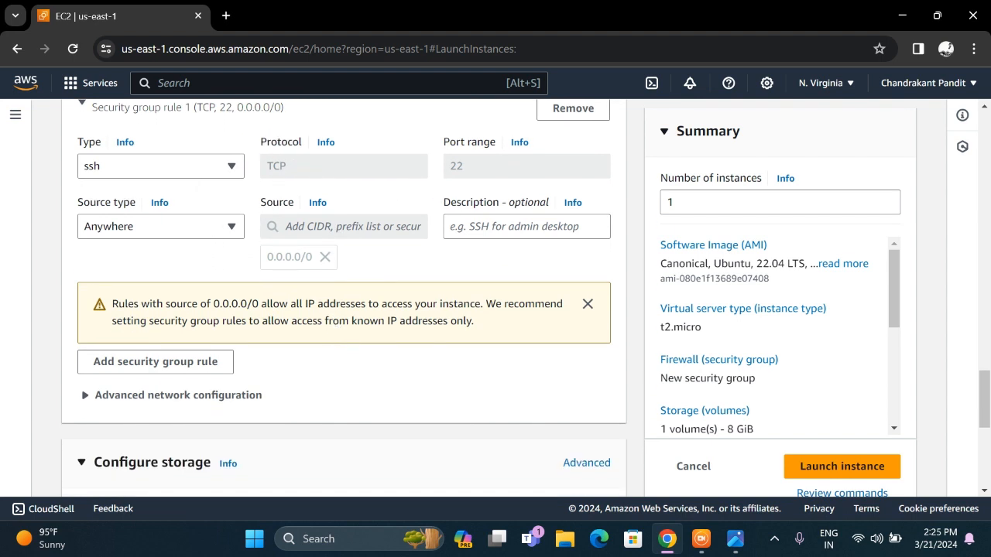
left_click(194, 364)
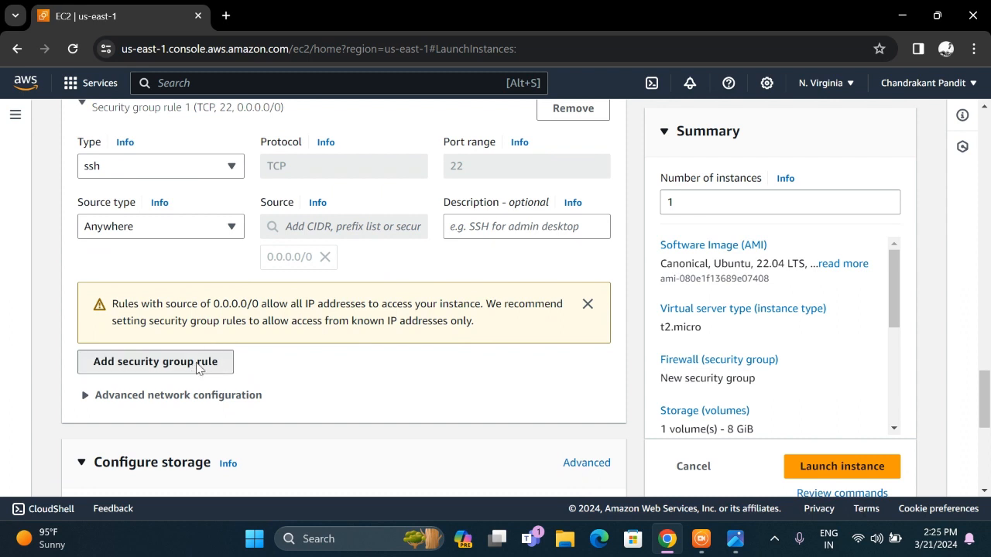
scroll(199, 369, "down", 1)
left_click(176, 291)
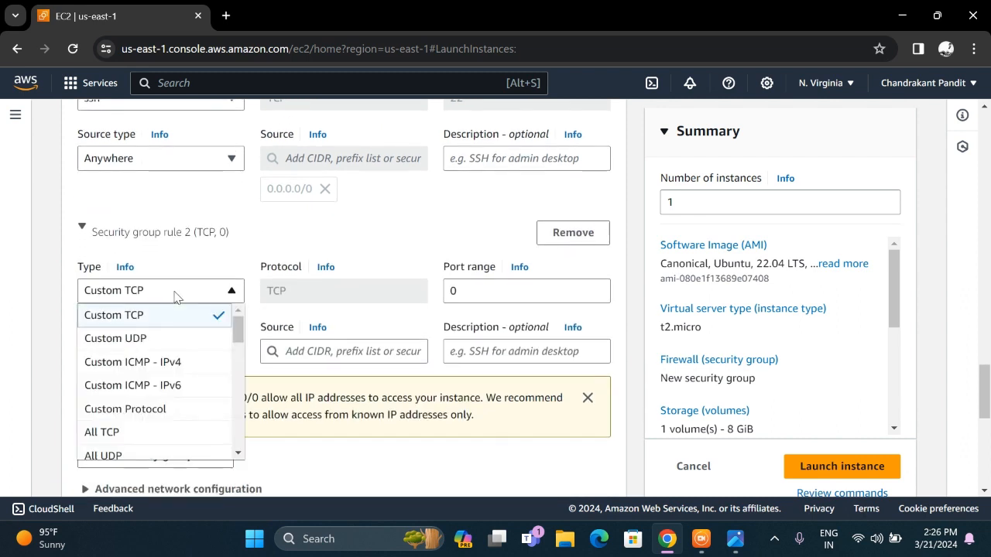
scroll(148, 405, "down", 3)
scroll(147, 406, "down", 2)
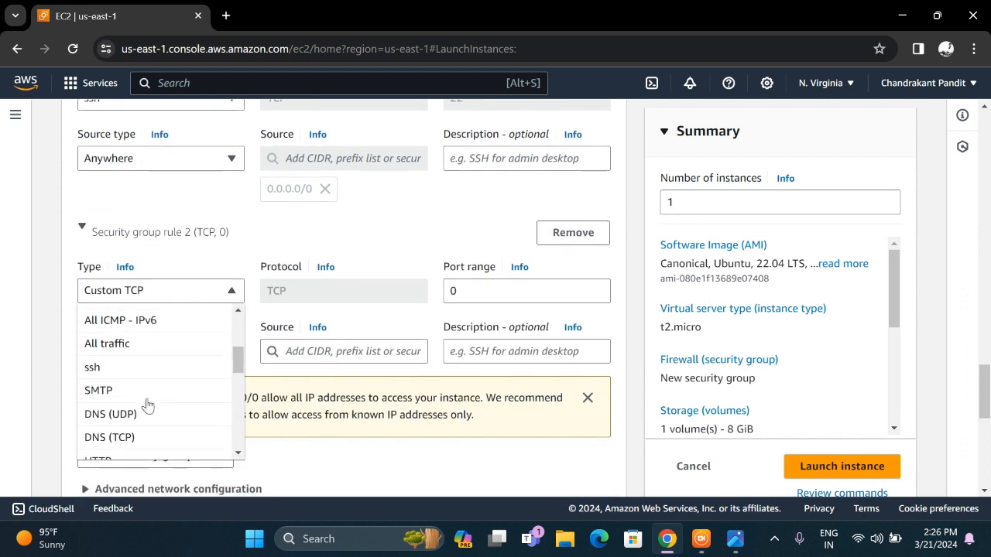
left_click(124, 435)
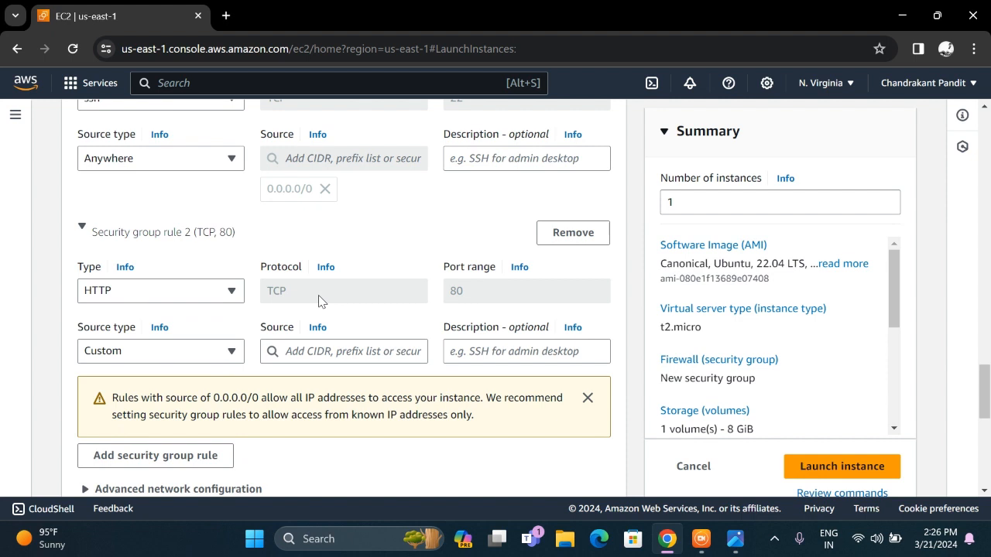
left_click(194, 355)
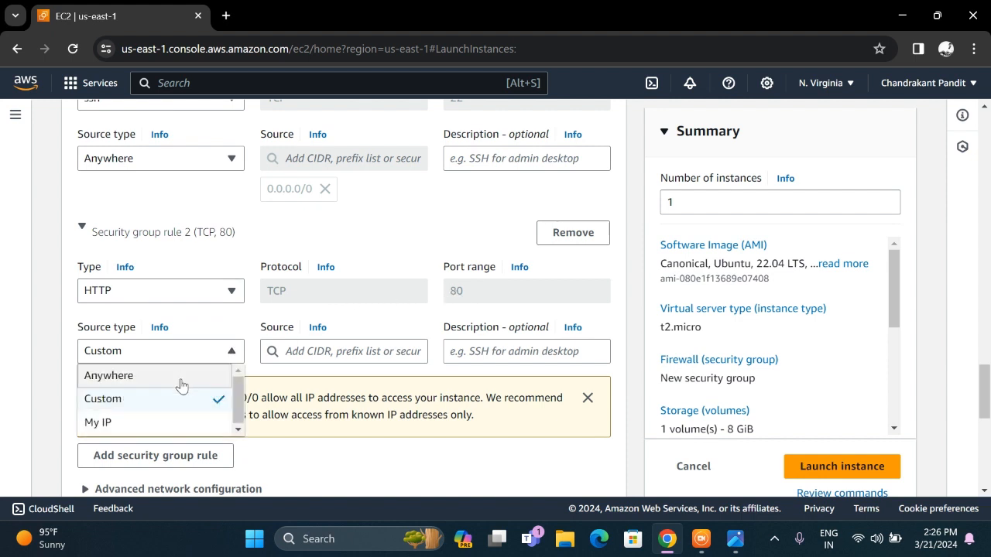
left_click(181, 377)
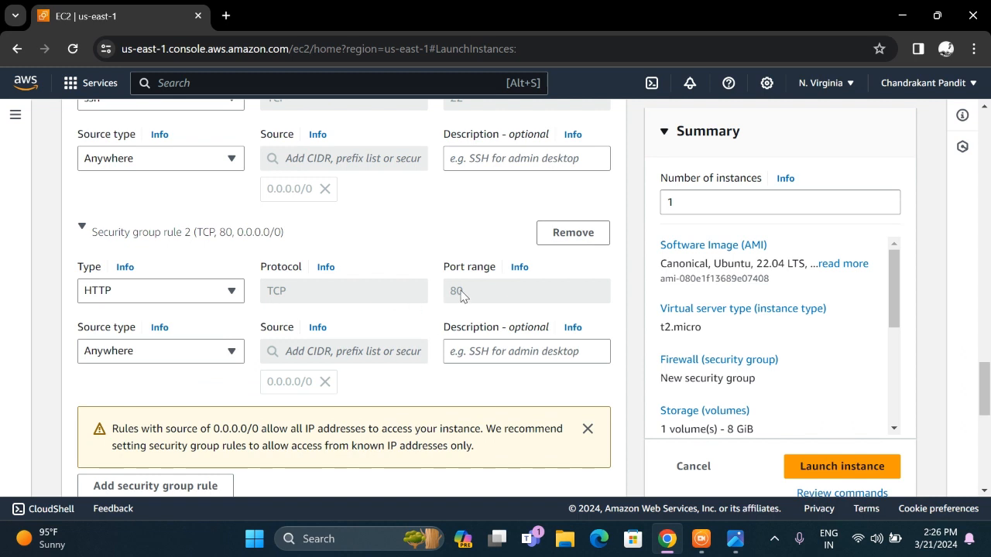
Expand the instance's advanced details below the storage settings and look for the user data section.
scroll(460, 296, "down", 1)
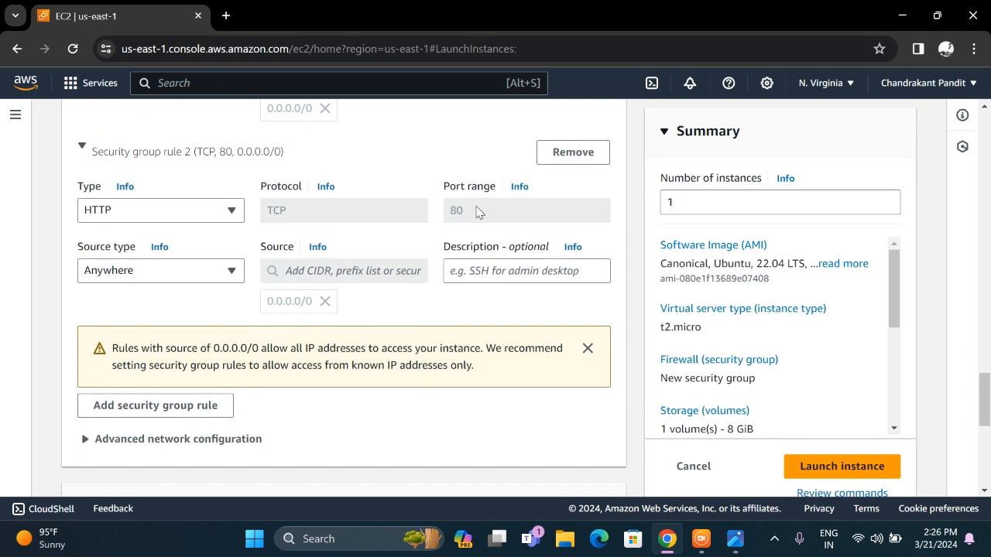
scroll(412, 310, "down", 1)
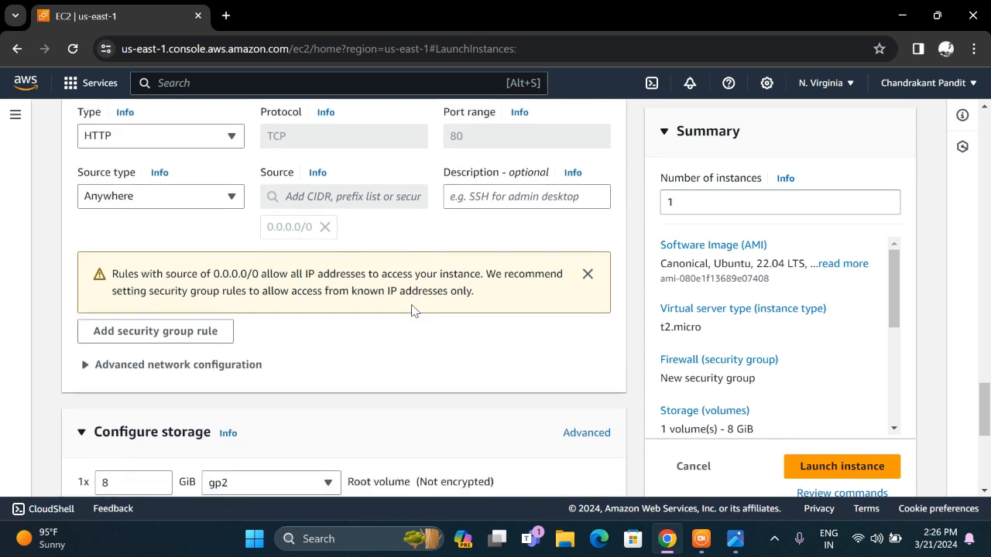
scroll(412, 310, "down", 3)
scroll(412, 310, "down", 2)
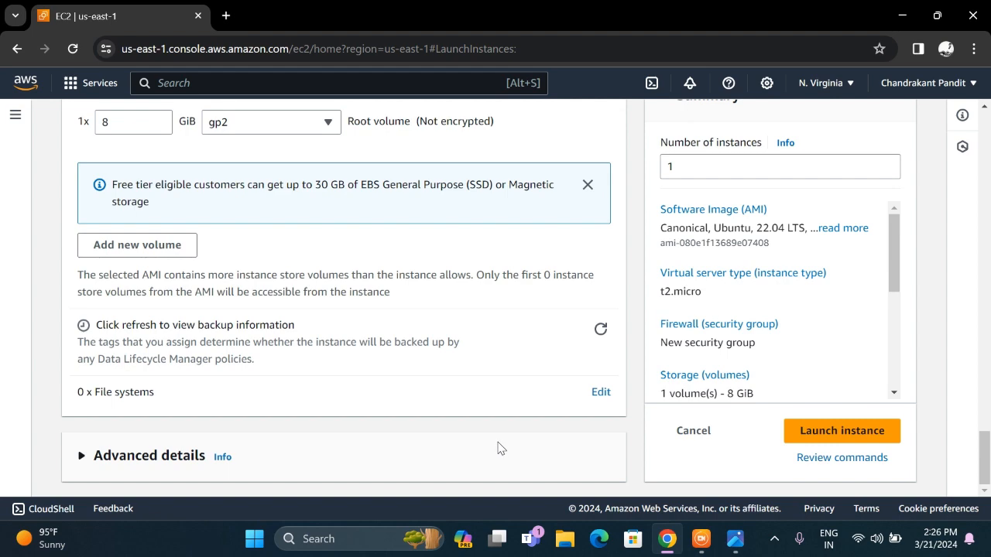
left_click(186, 458)
scroll(262, 421, "down", 7)
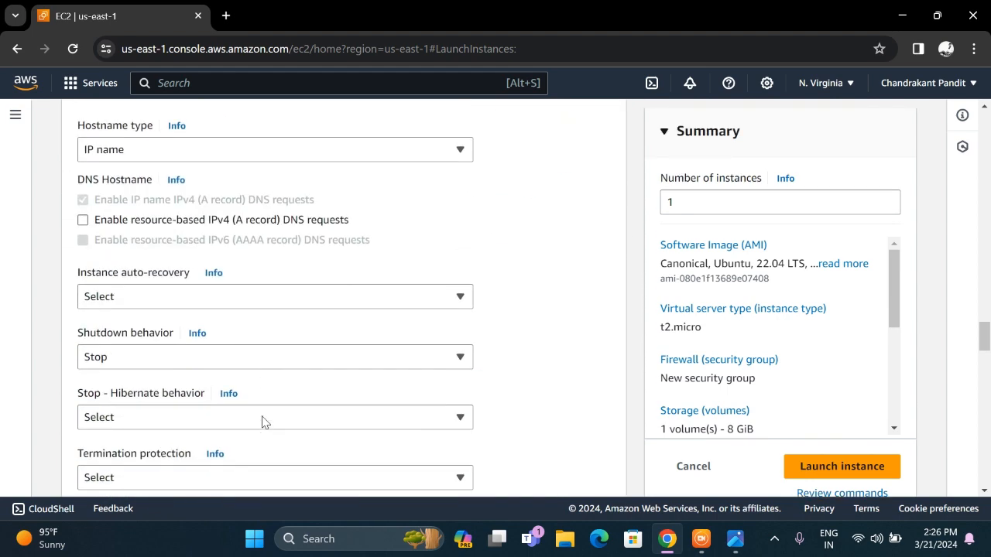
scroll(262, 422, "down", 10)
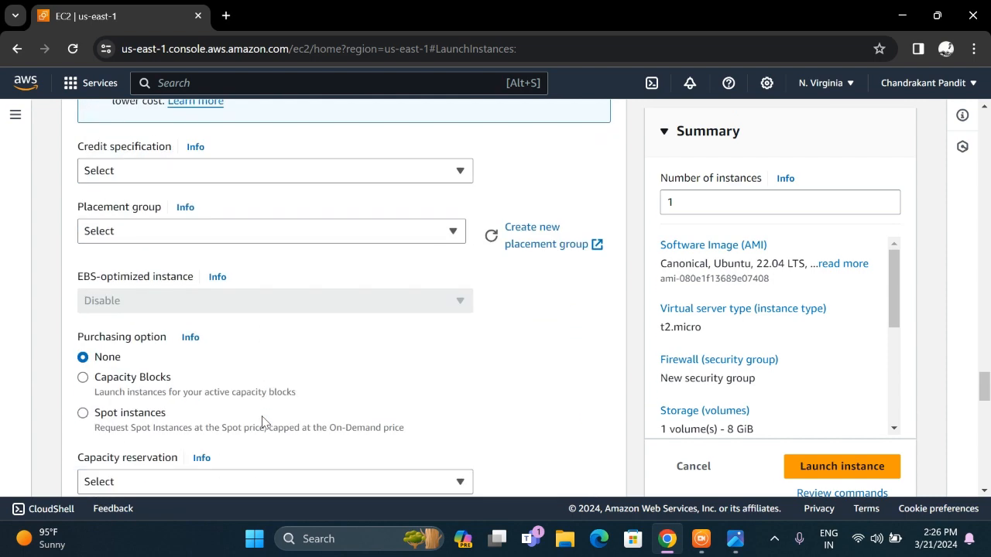
scroll(262, 422, "down", 5)
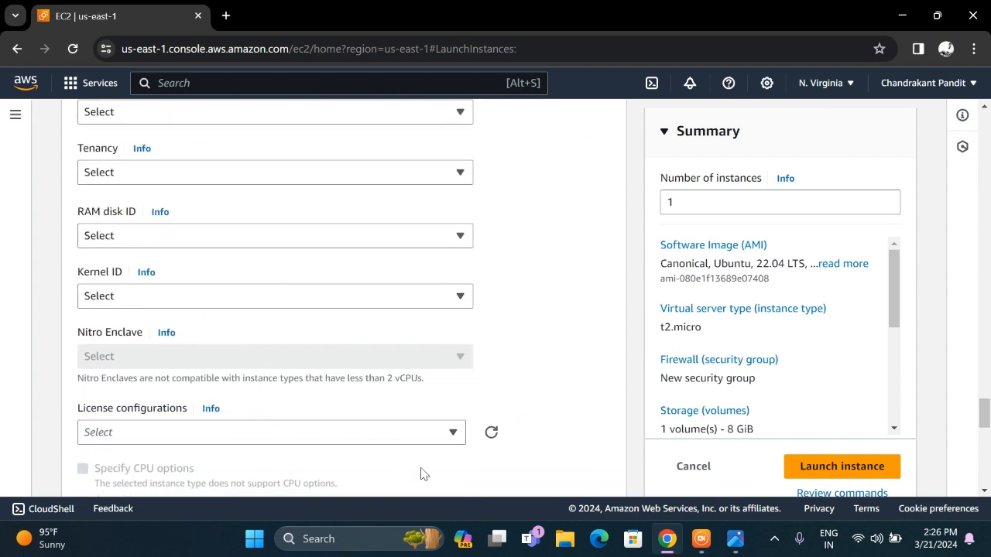
Enter the bash script from the LinkedIn post as user data, to install Apache2, write hostname and IP address to /var/www/html/index.html, and start apache2.
left_click(341, 534)
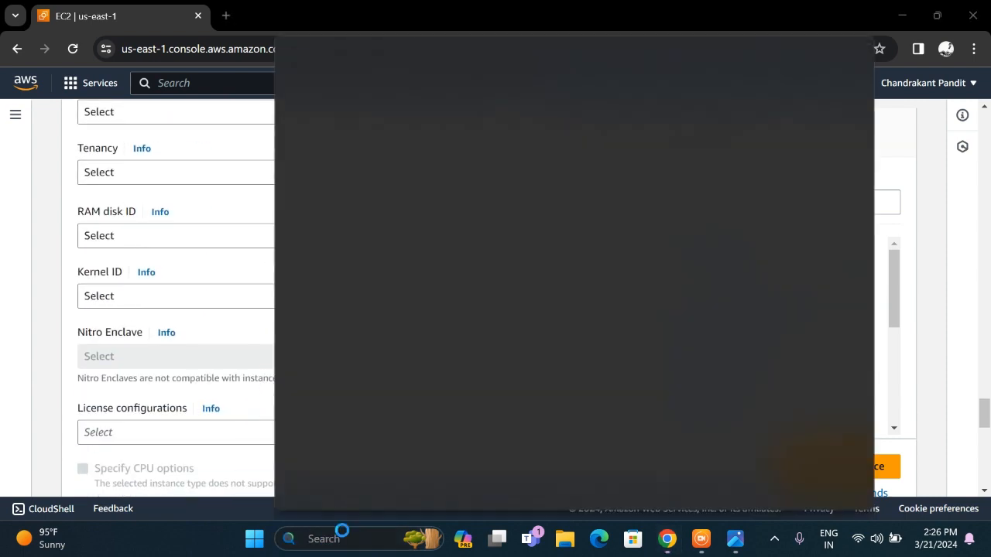
type("vs")
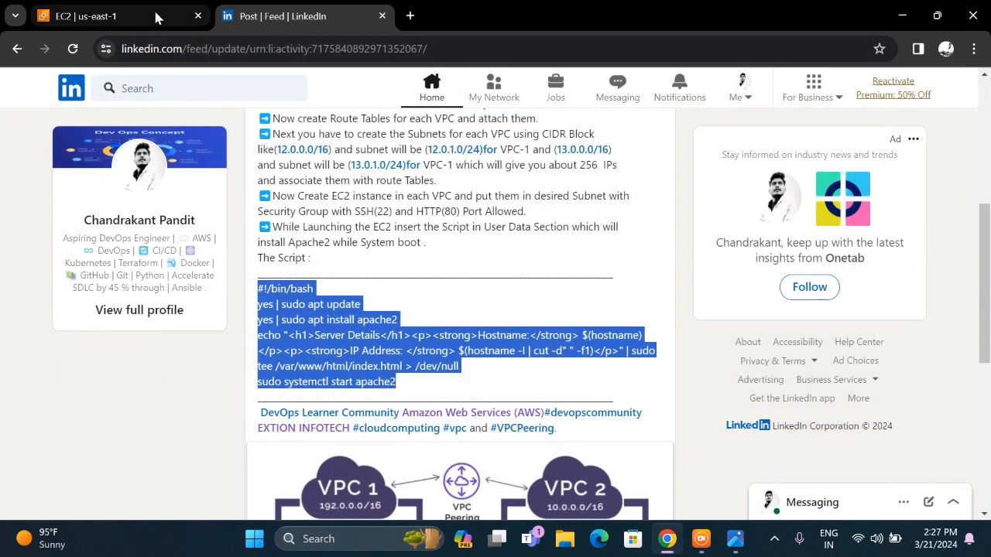
left_click(155, 18)
scroll(209, 287, "down", 3)
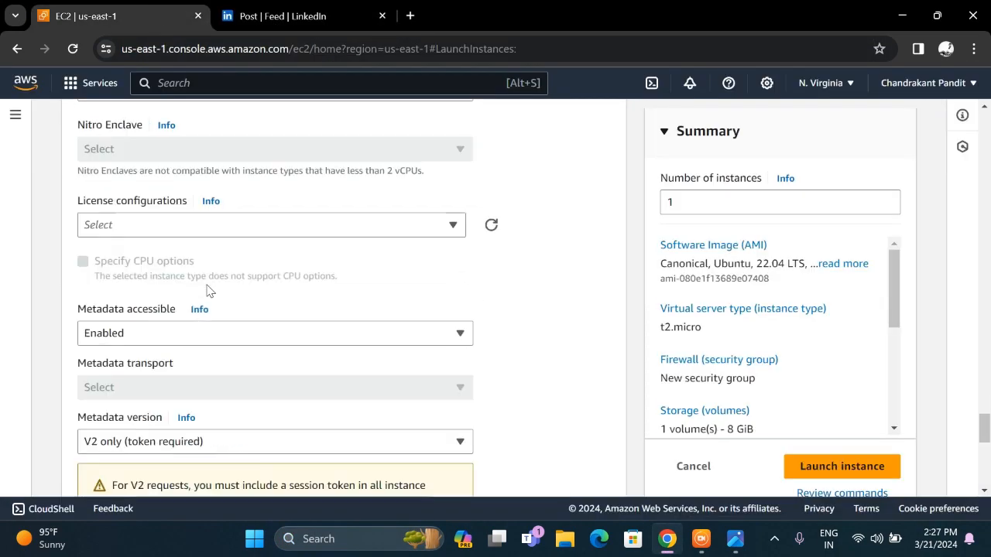
scroll(208, 290, "down", 7)
left_click(208, 290)
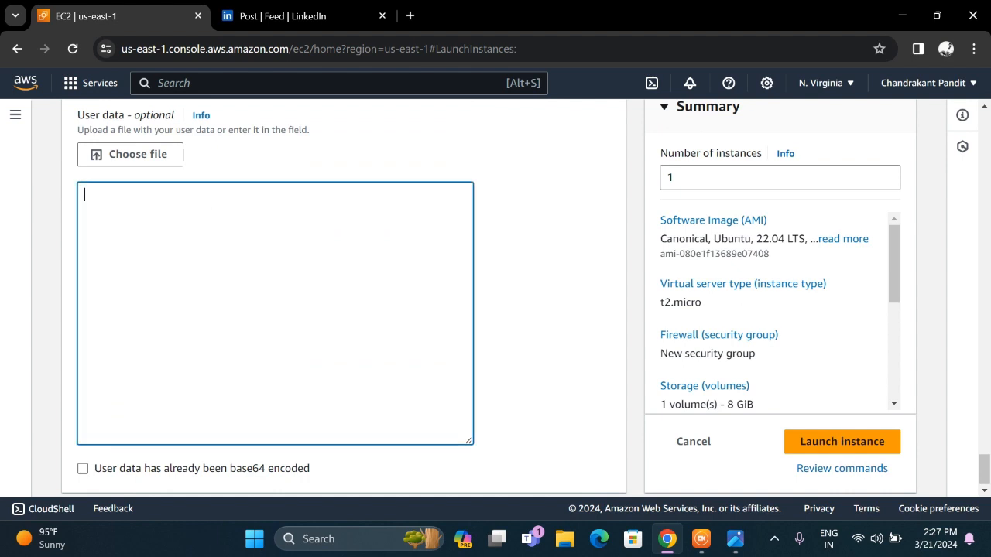
type("#!/bin/bash yes | sudo apt update yes | sudo apt install apache2 echo \"<h1>Server Details</h1><p><strong>Hostname:</strong> $(hostname)</p><p><strong>IP Address: </strong> $(hostname -I | cut -d\" \" -f1)</p>\" | sudo tee /var/www/html/index.html > /dev/null sudo systemctl start apache2")
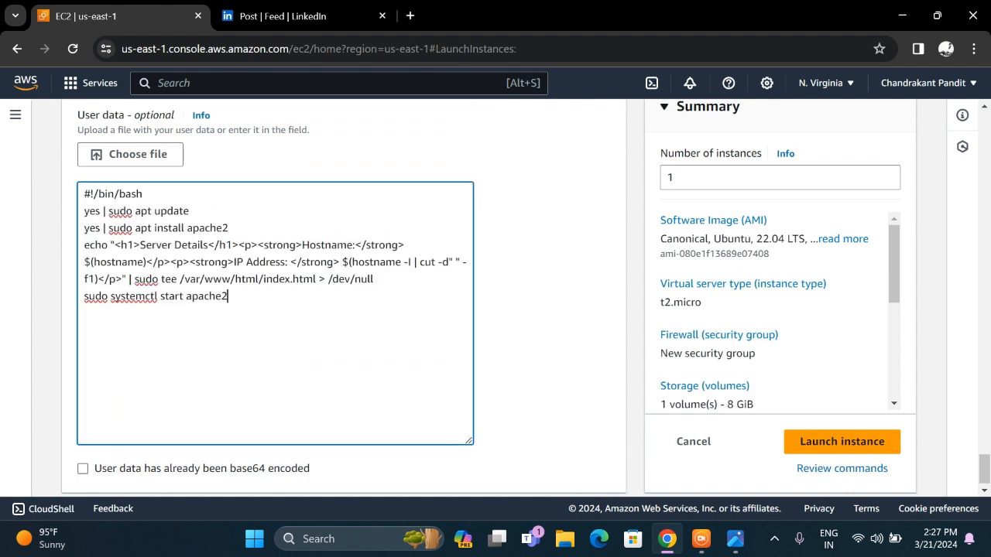
double_click(170, 229)
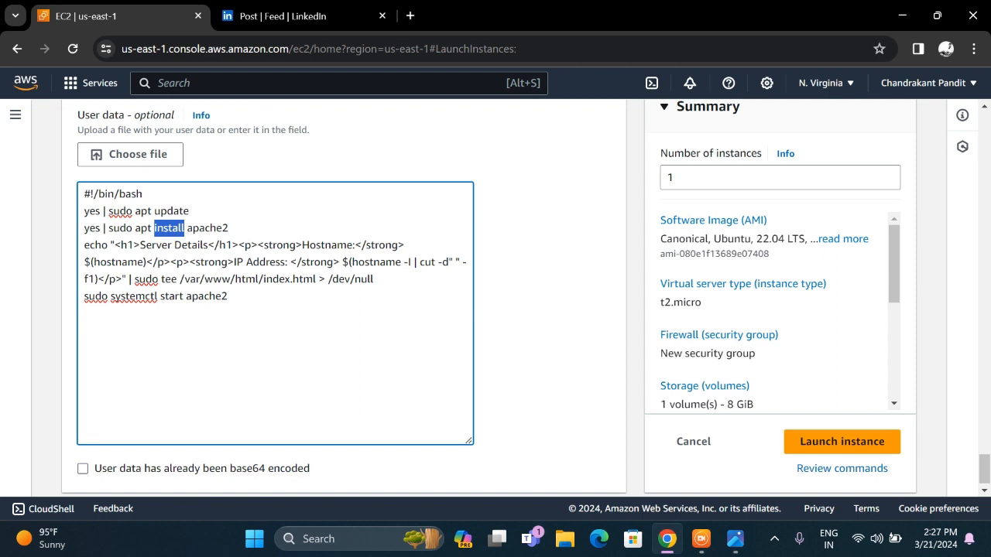
double_click(186, 228)
triple_click(186, 227)
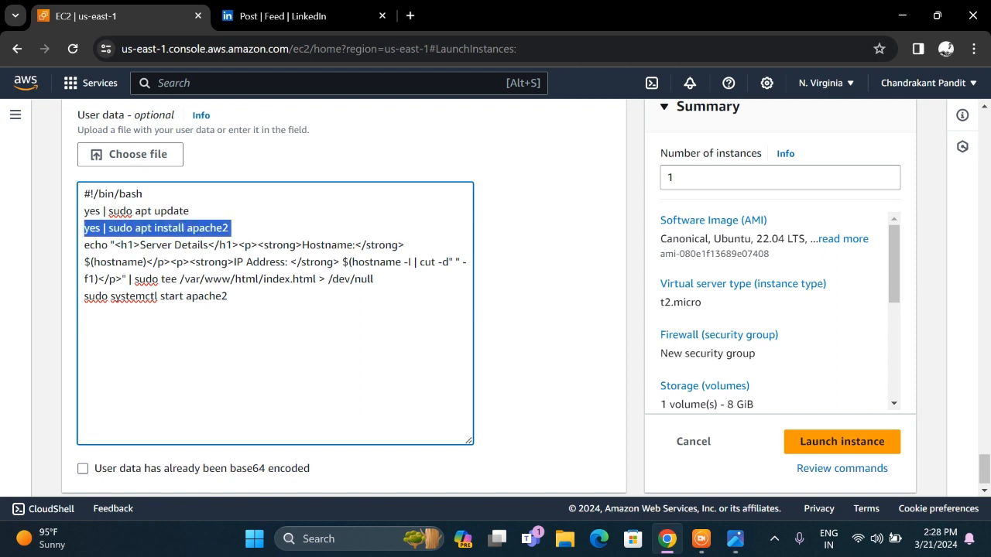
left_click(199, 227)
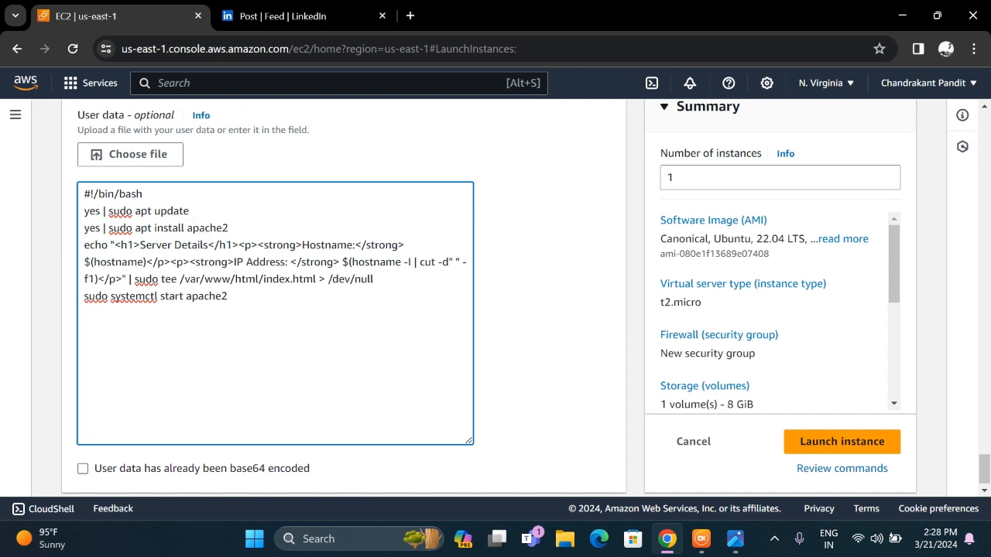
Review the Apache2 script in the user data and launch the EC2 instance.
double_click(197, 245)
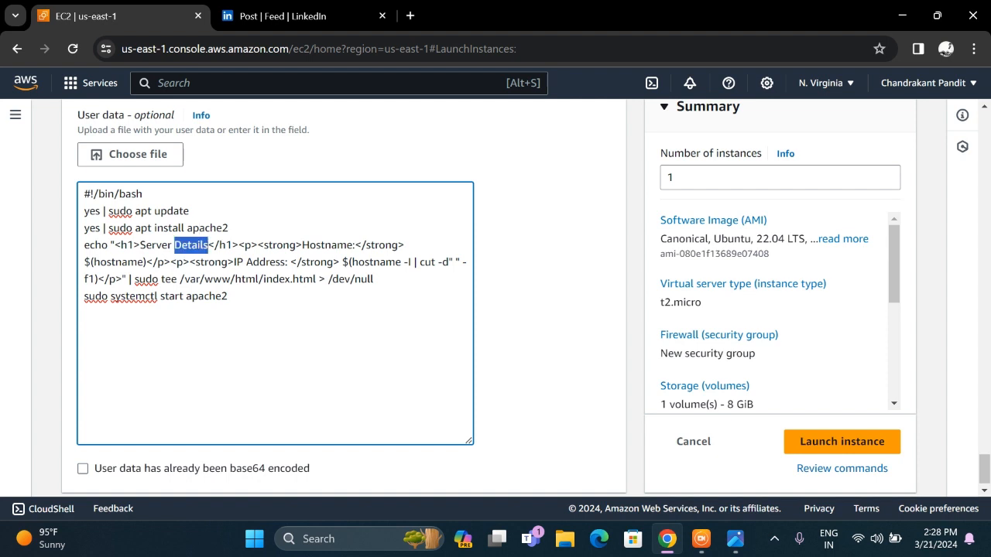
left_click(291, 244)
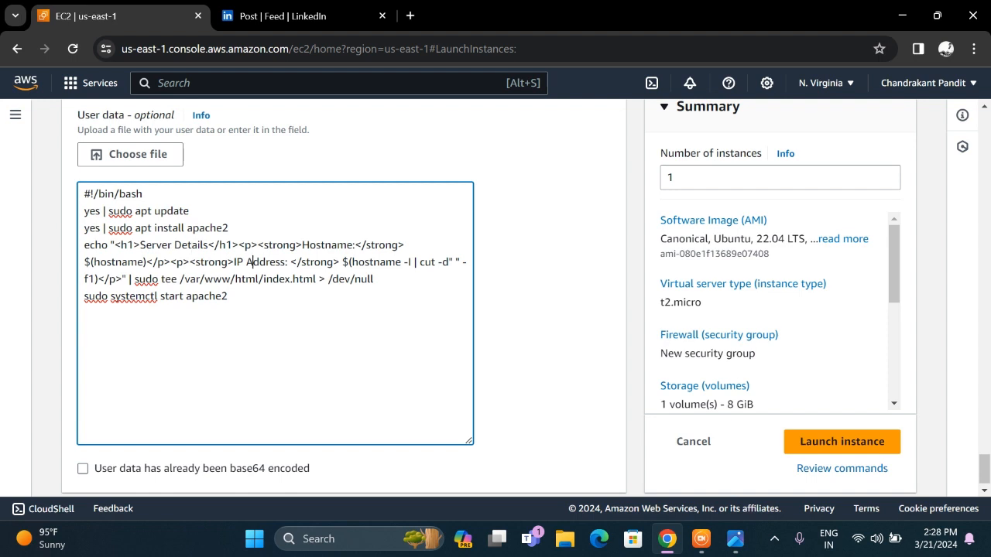
double_click(133, 296)
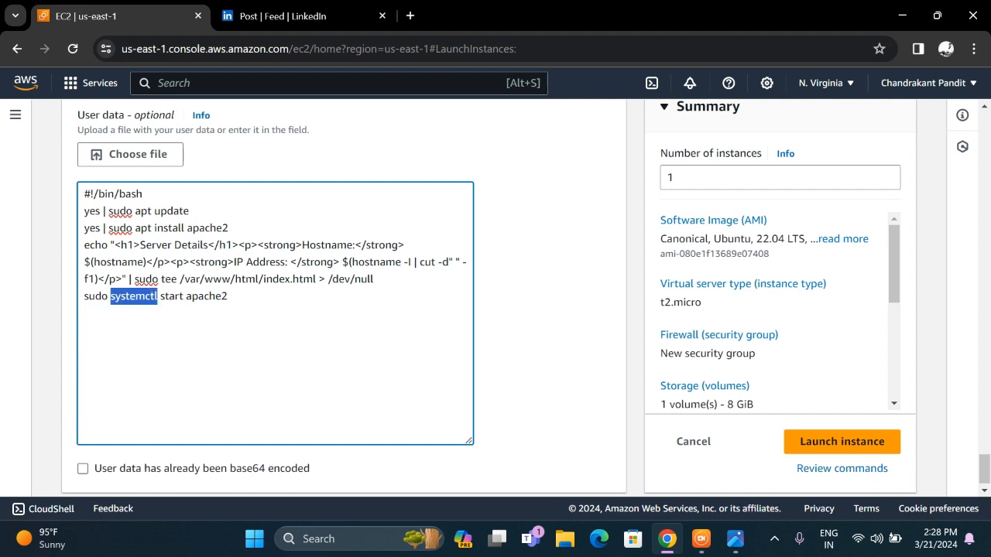
double_click(207, 297)
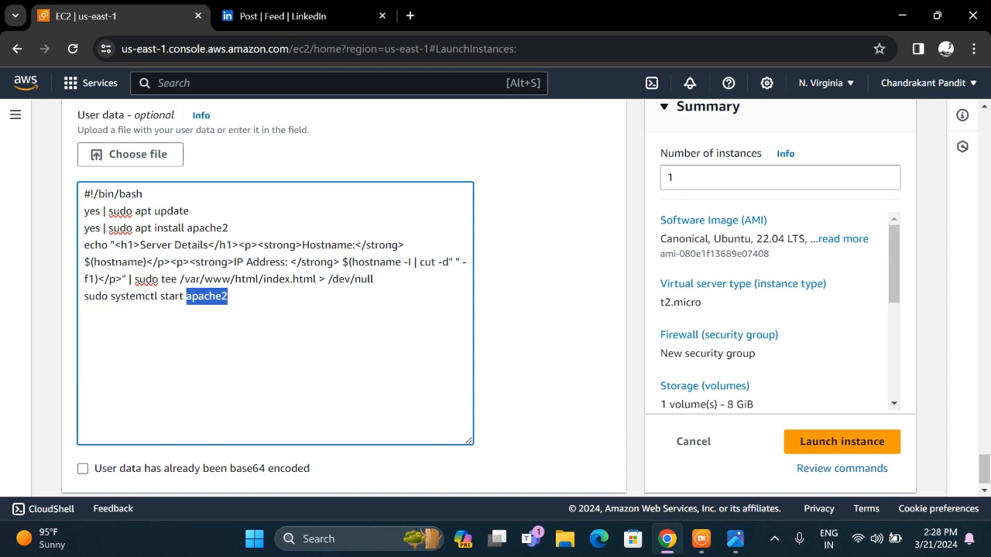
scroll(525, 296, "down", 1)
scroll(549, 369, "up", 1)
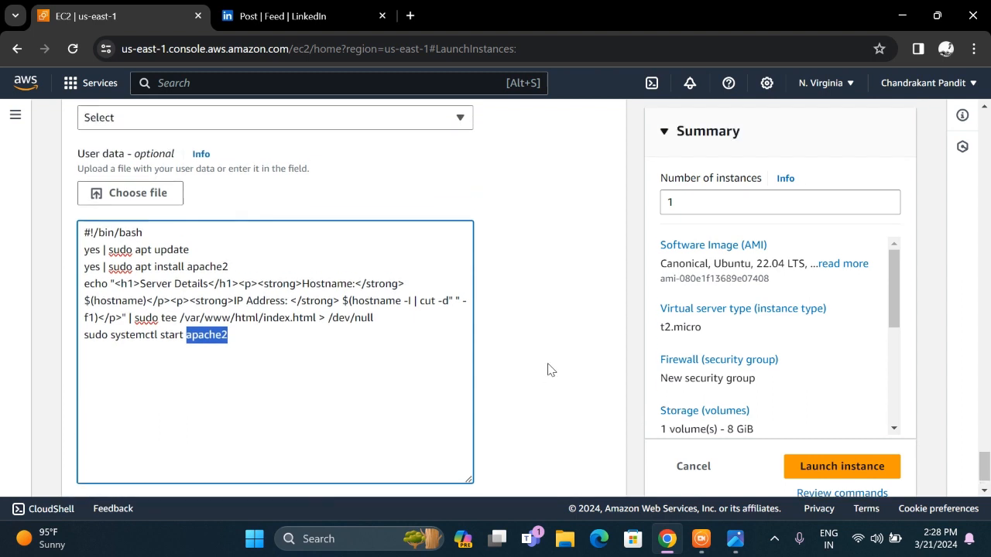
scroll(549, 369, "down", 1)
left_click(848, 434)
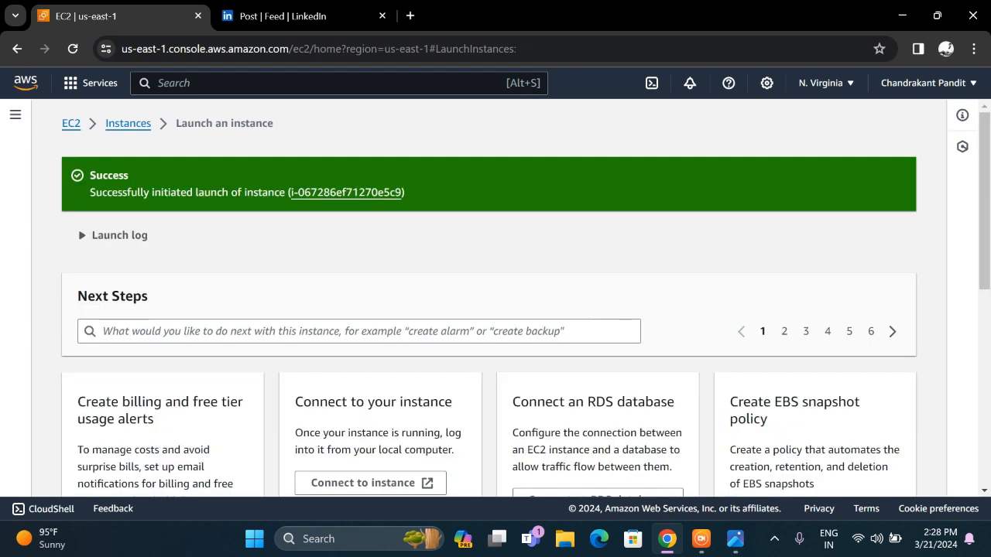
Open the EC2 instances list and refresh it to check the state of Demo-WAP-Instance.
left_click(137, 124)
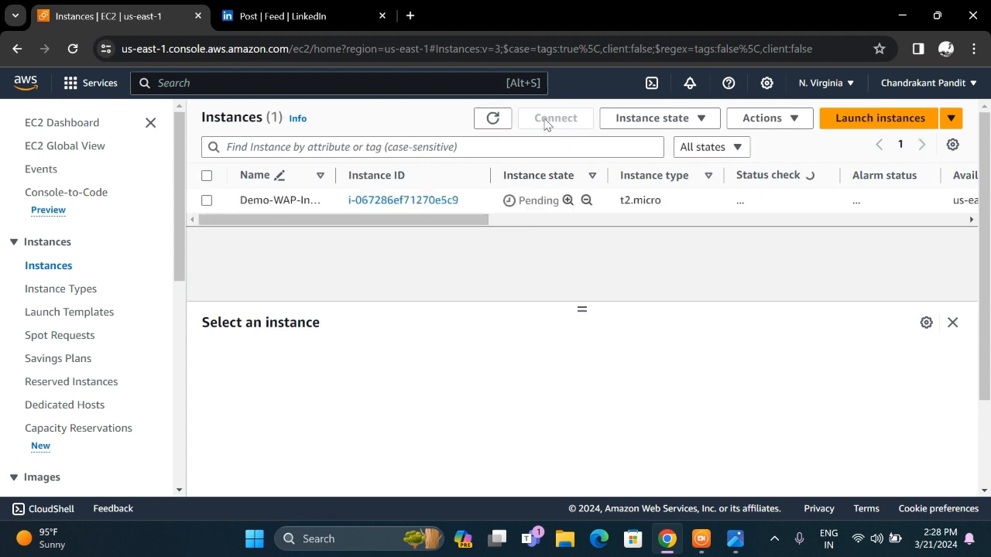
double_click(501, 121)
left_click(500, 120)
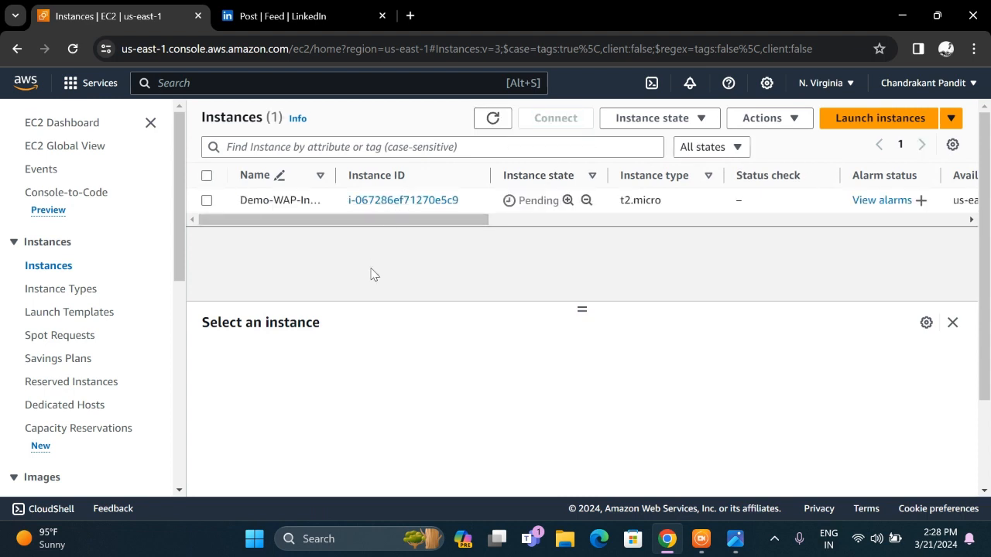
Consult the architecture diagram image in the photo viewer, return to the AWS console and view the EC2 load balancers list.
scroll(109, 374, "down", 4)
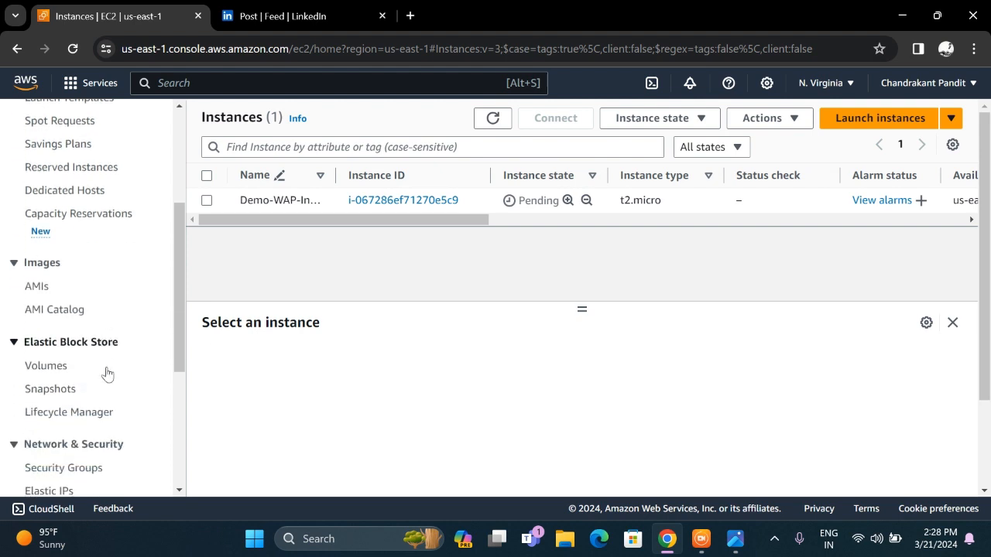
key("alt+Tab")
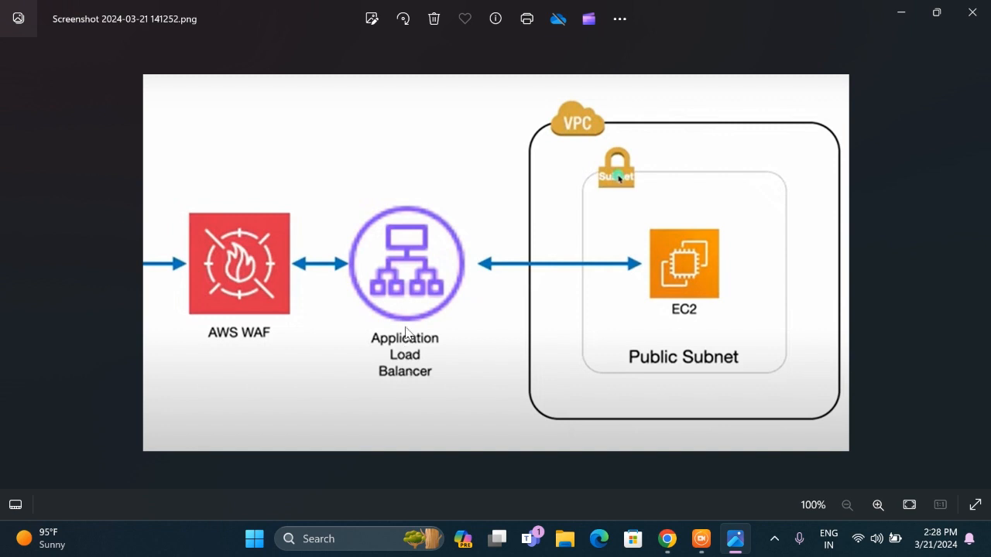
key("alt+Tab")
scroll(117, 388, "down", 3)
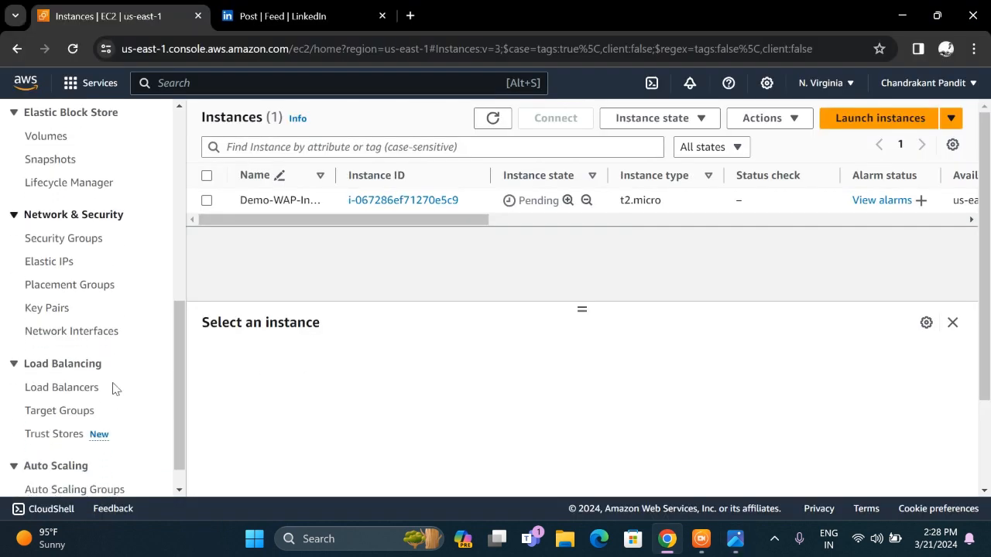
left_click(83, 356)
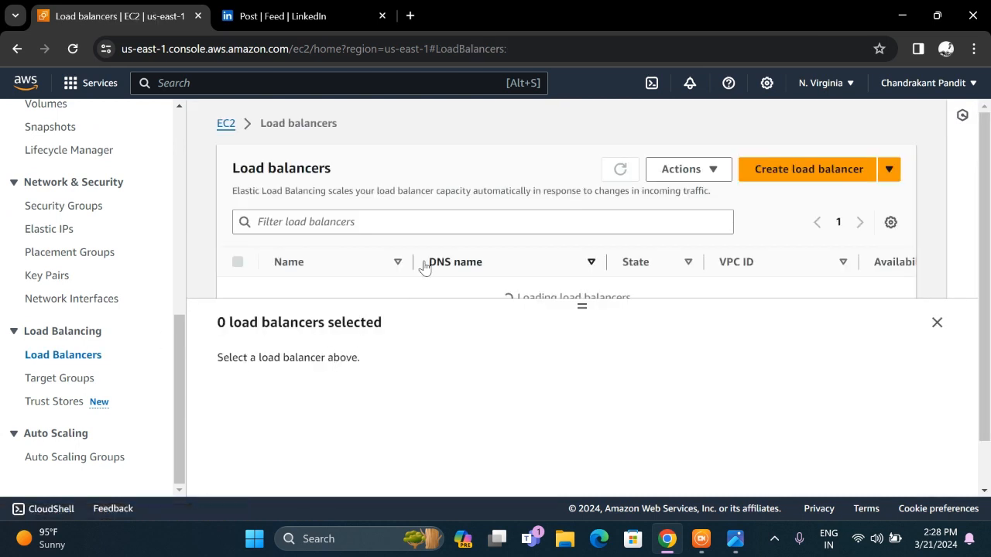
scroll(424, 266, "down", 1)
scroll(424, 267, "down", 1)
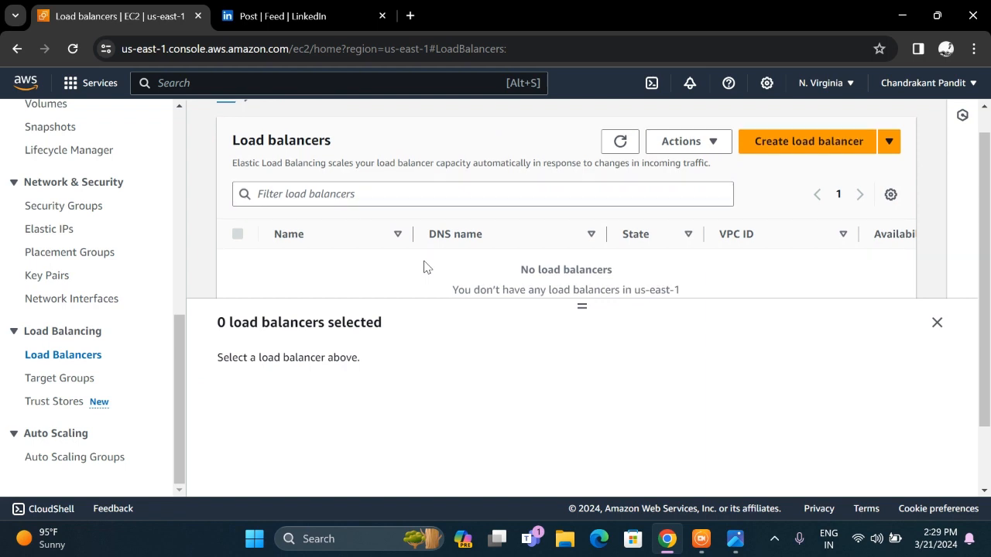
Open the EC2 target groups list, refresh it and start creating a new target group.
left_click(86, 381)
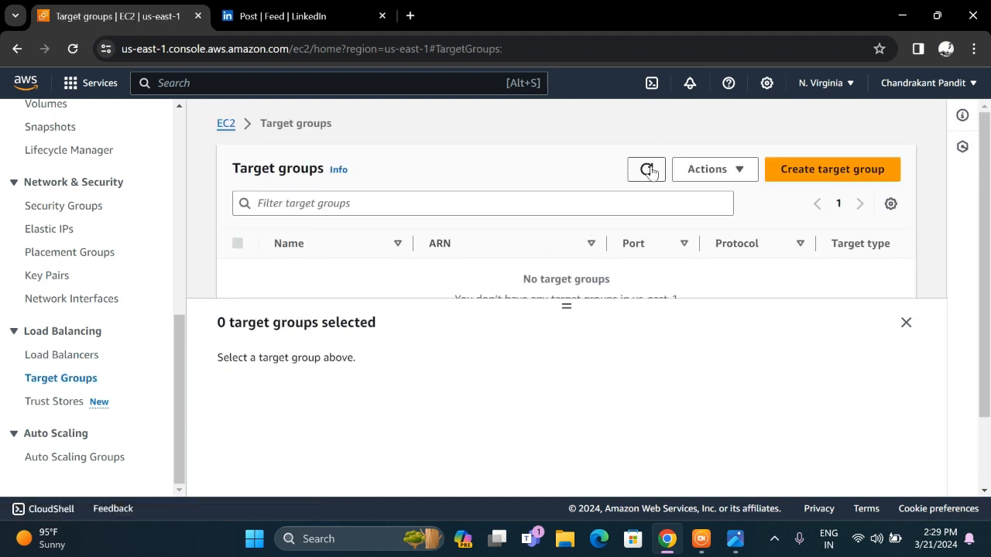
left_click(643, 170)
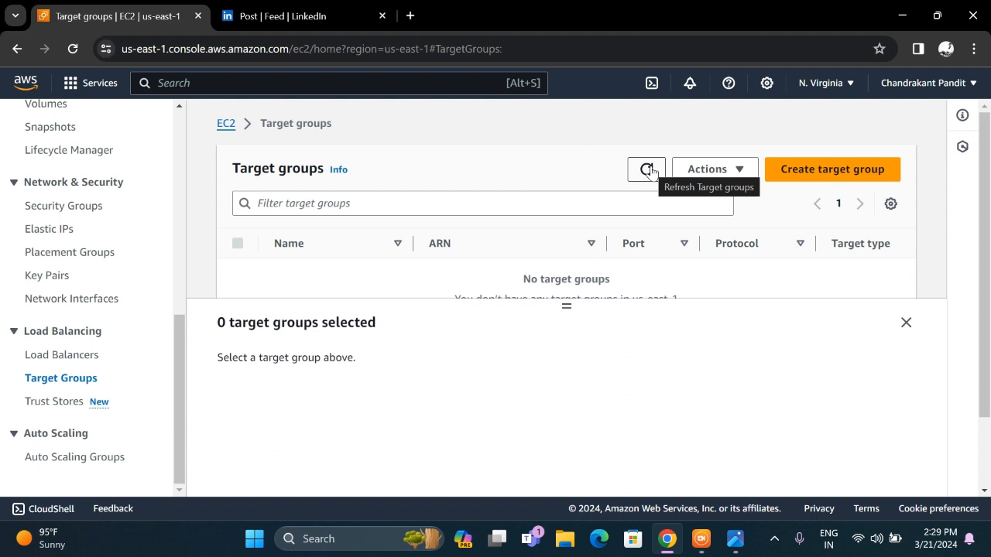
scroll(648, 170, "down", 1)
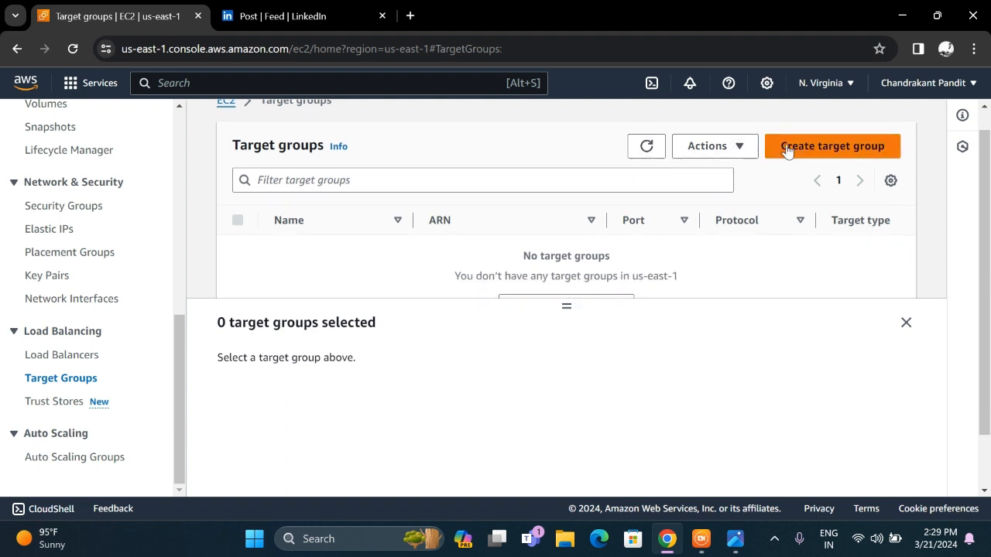
left_click(785, 149)
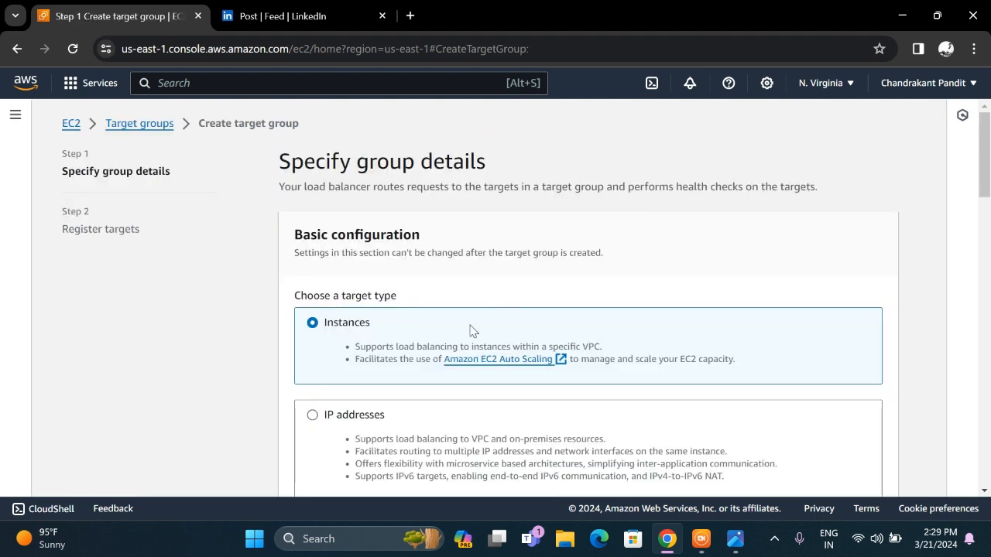
Keep Instances as the target type and name the target group Test-EC2-WAF.
scroll(470, 331, "down", 2)
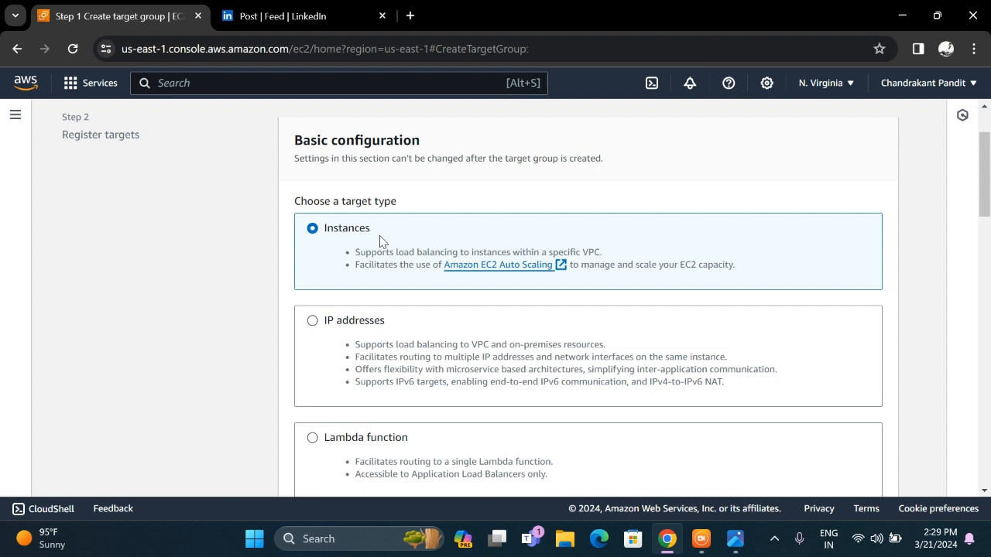
scroll(379, 241, "down", 5)
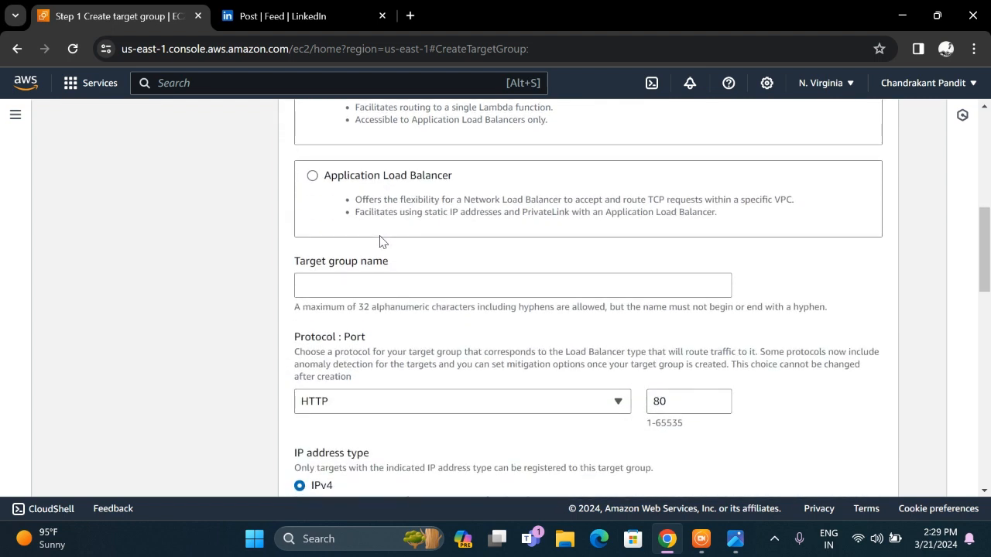
left_click(513, 286)
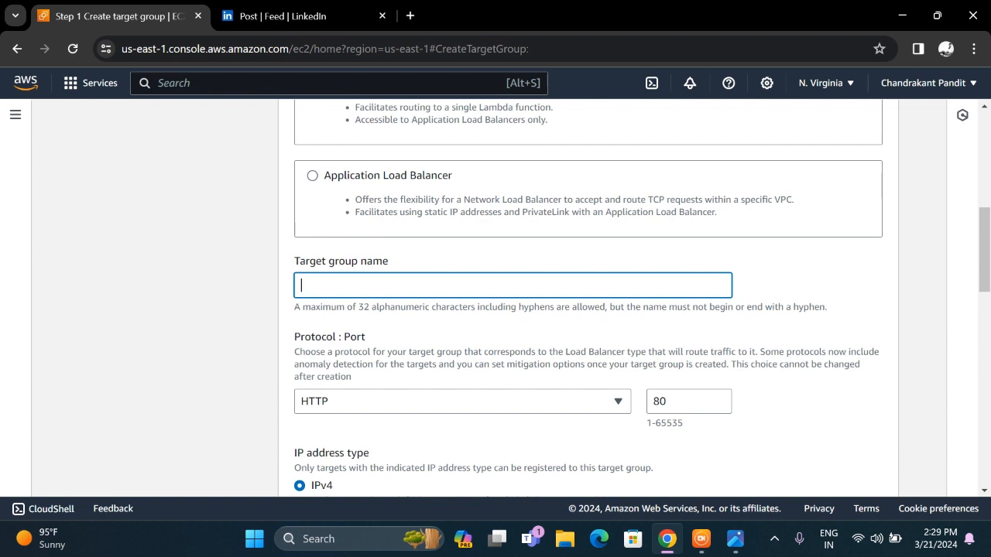
type("Test-EC@")
key("BackSpace")
type("2")
scroll(589, 310, "down", 1)
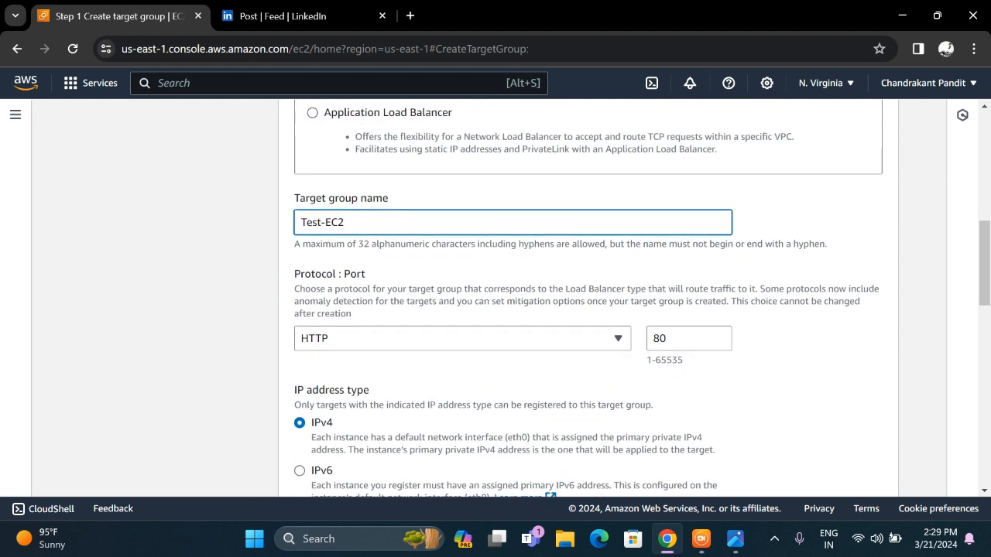
type("-WAF")
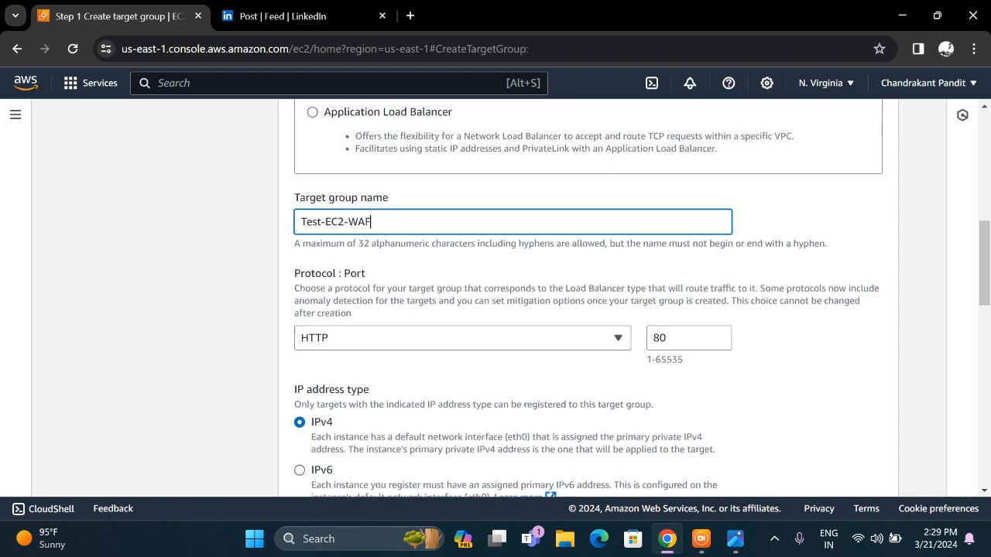
Select Test-VPC as the target group's VPC, keep the default protocol and health check settings, and proceed to target registration.
scroll(354, 290, "down", 1)
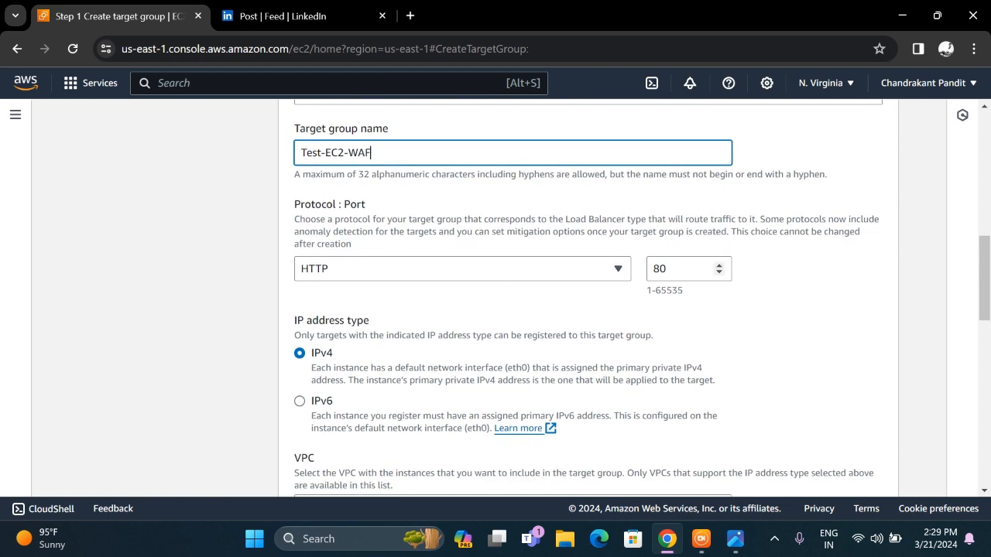
scroll(393, 370, "down", 2)
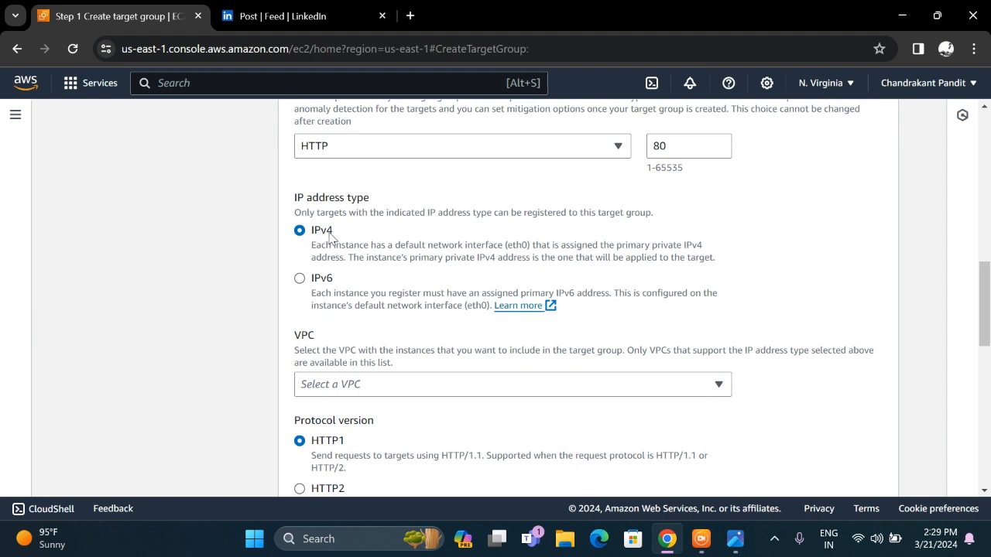
scroll(377, 346, "down", 1)
left_click(406, 327)
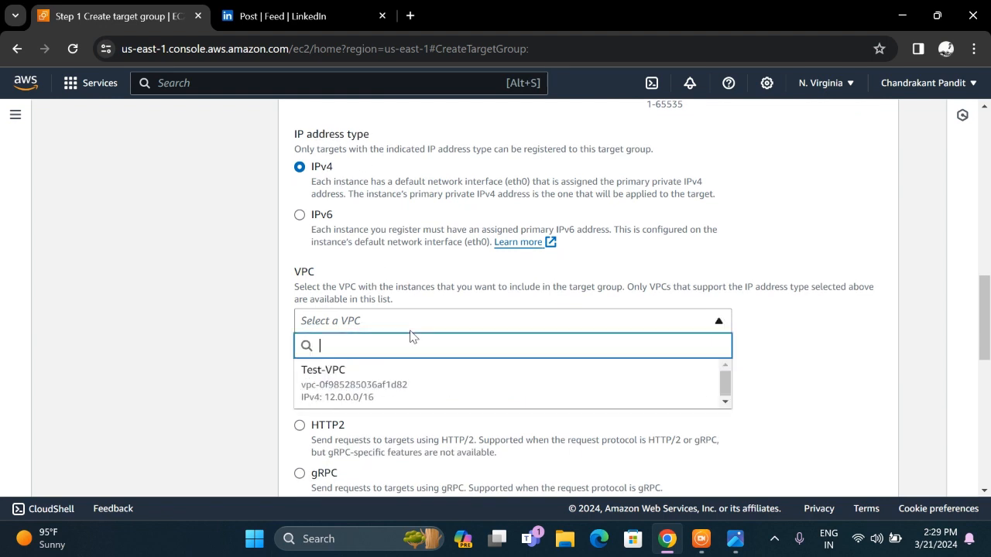
left_click(411, 378)
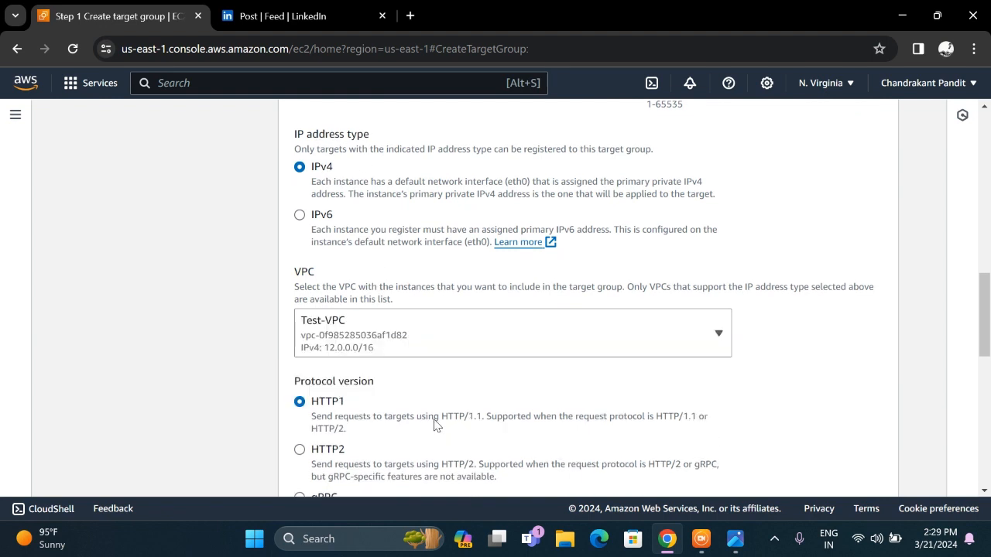
scroll(434, 425, "down", 1)
scroll(434, 425, "down", 5)
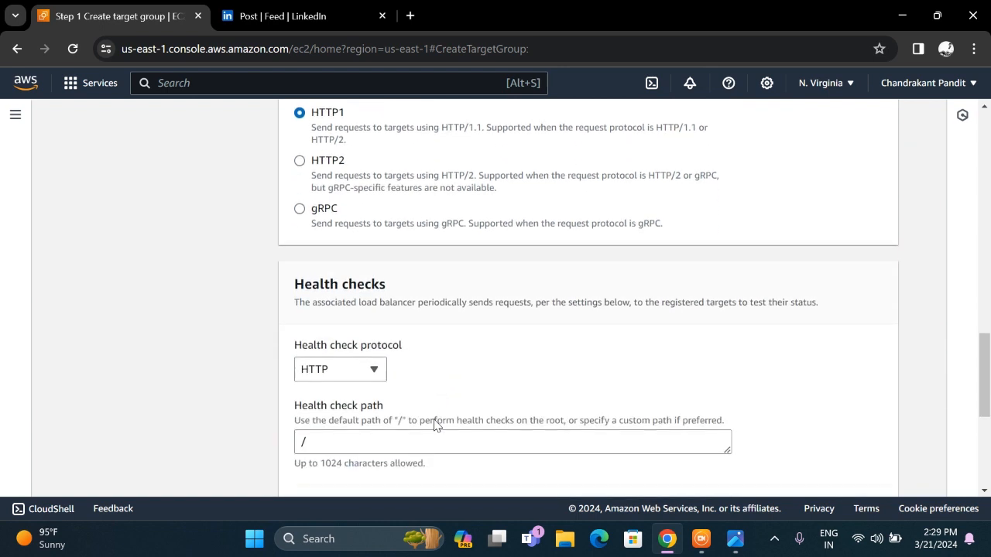
scroll(434, 425, "down", 4)
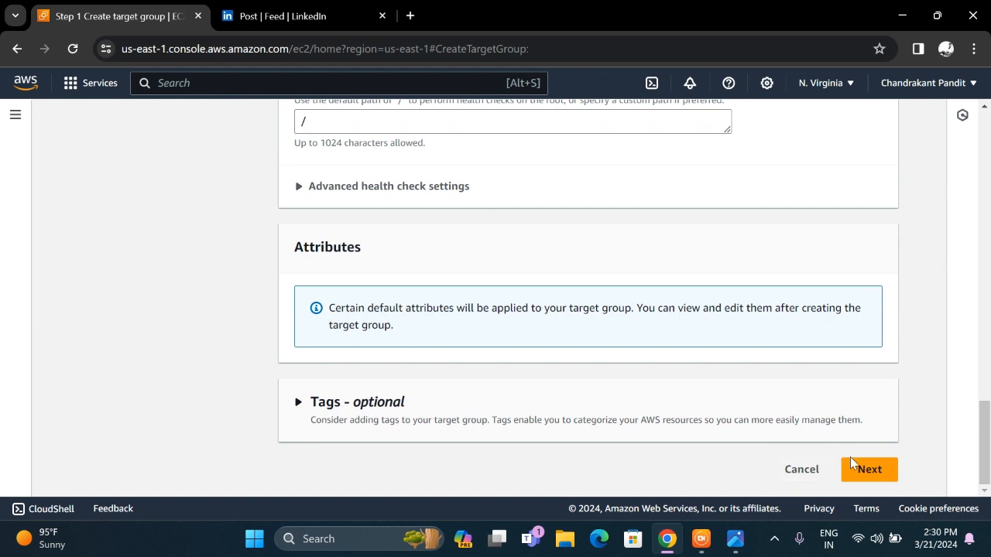
left_click(868, 469)
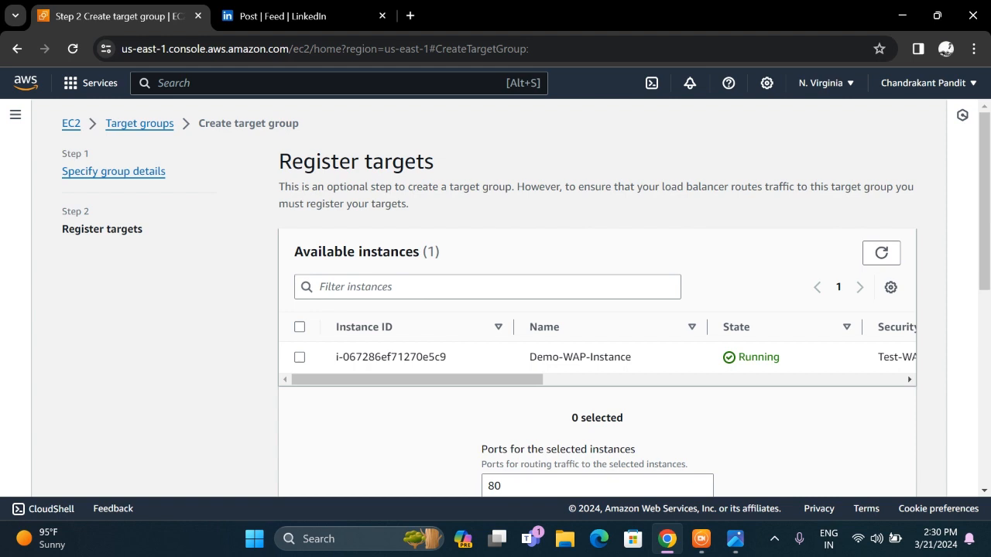
Select Demo-WAP-Instance from the available instances and include it as a pending target on port 80.
double_click(574, 357)
triple_click(574, 358)
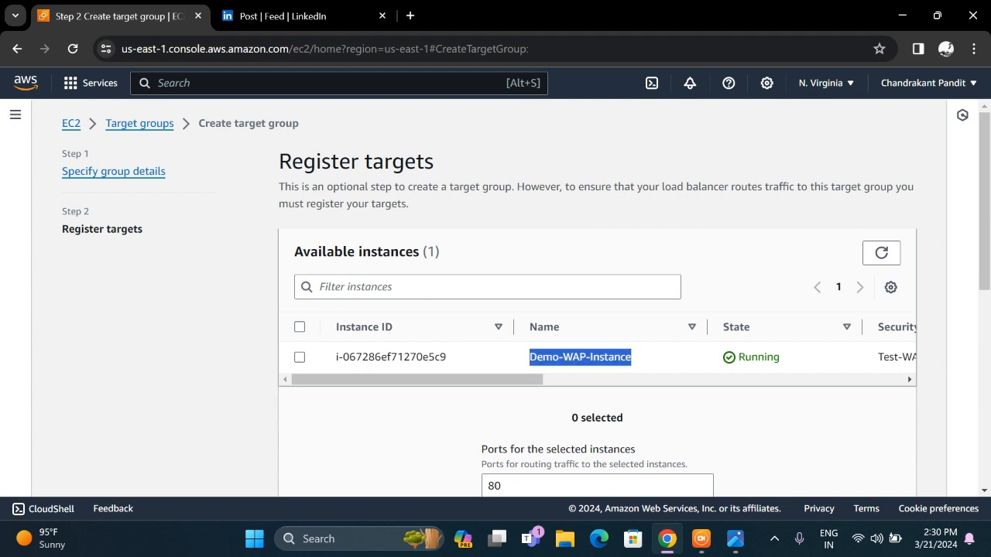
scroll(581, 364, "right", 4)
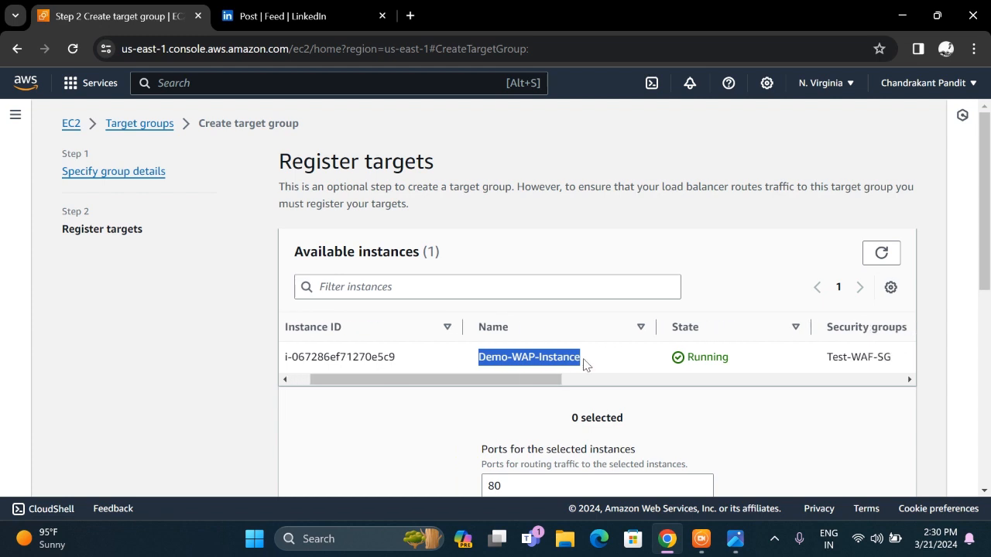
scroll(584, 364, "left", 4)
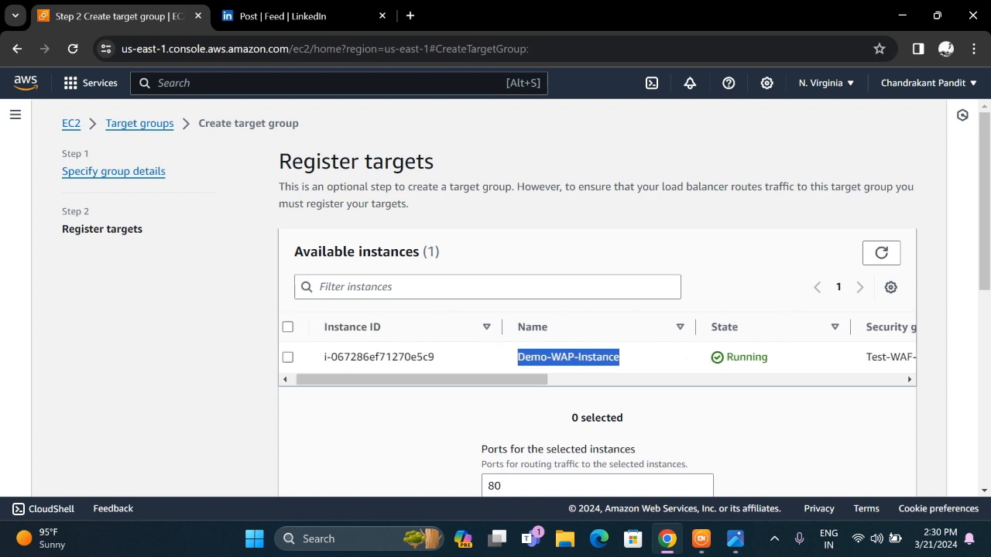
left_click(300, 359)
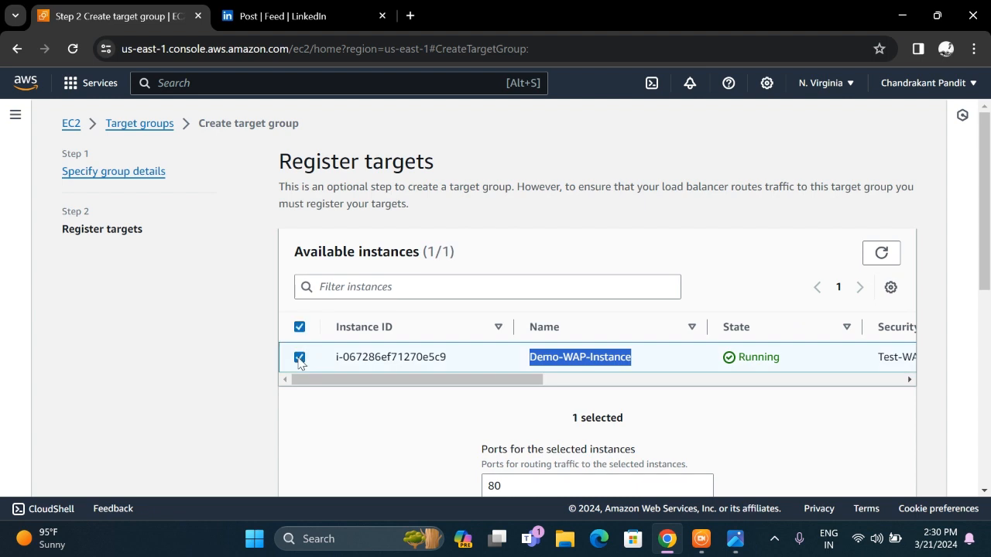
scroll(518, 392, "down", 2)
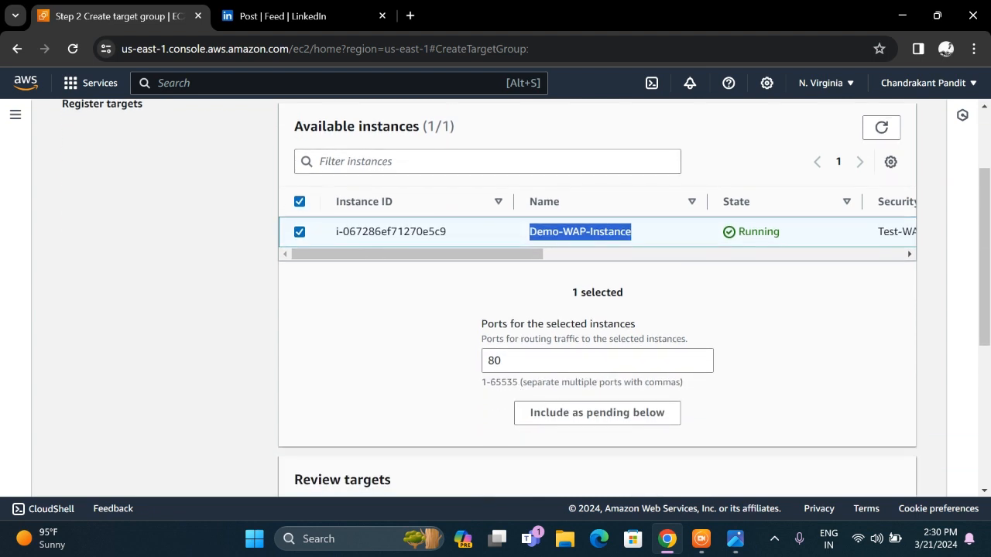
scroll(562, 421, "down", 1)
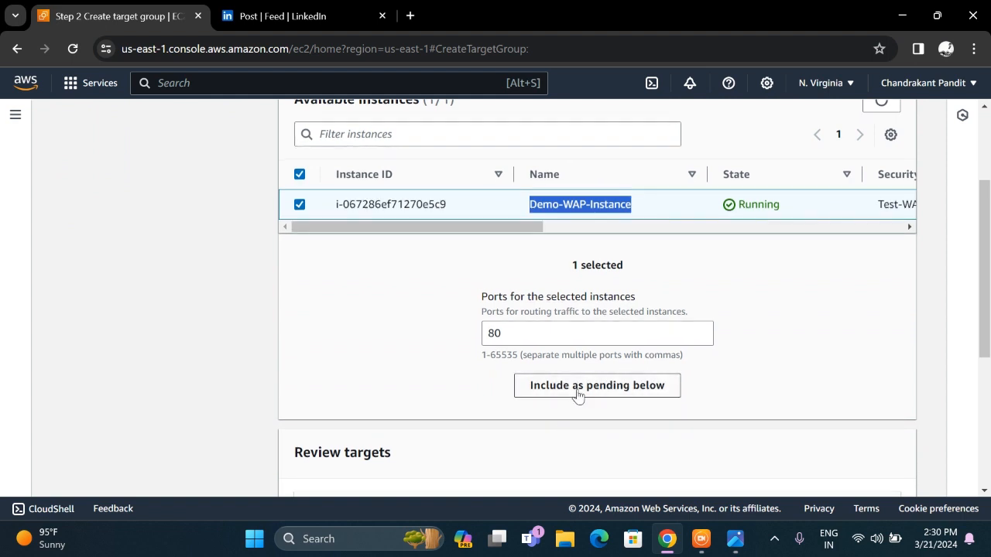
left_click(577, 396)
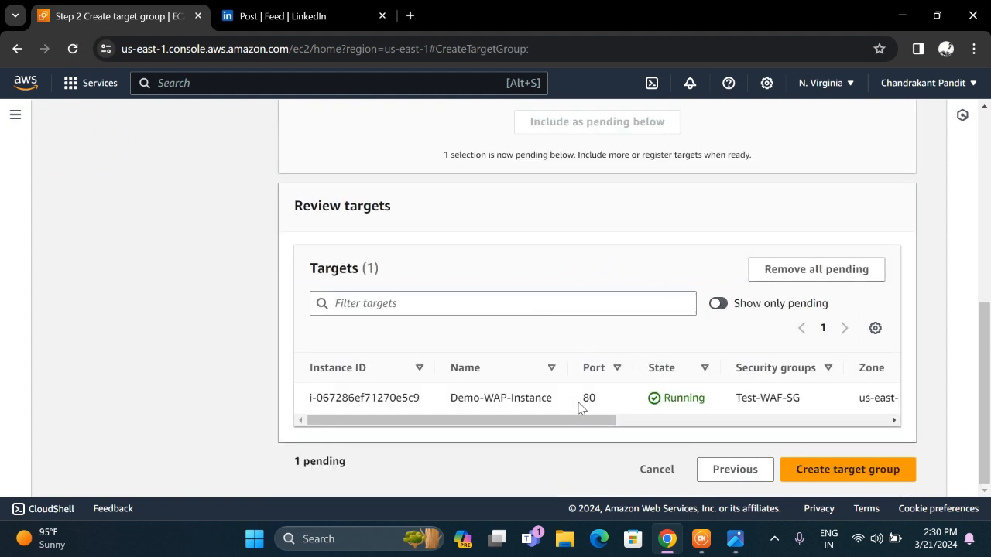
Create the target group Test-EC2-WAF and review its details and registered targets.
left_click(834, 469)
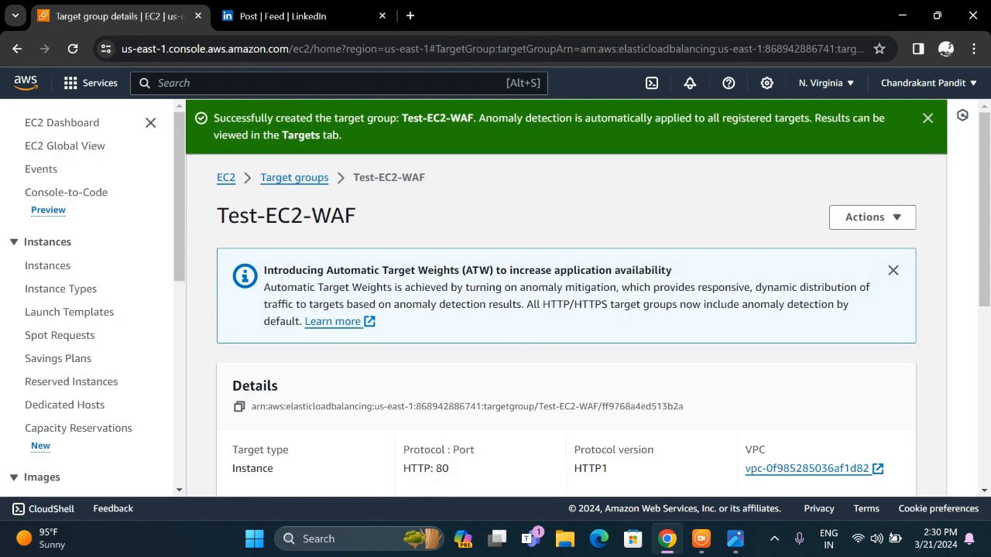
scroll(504, 304, "down", 3)
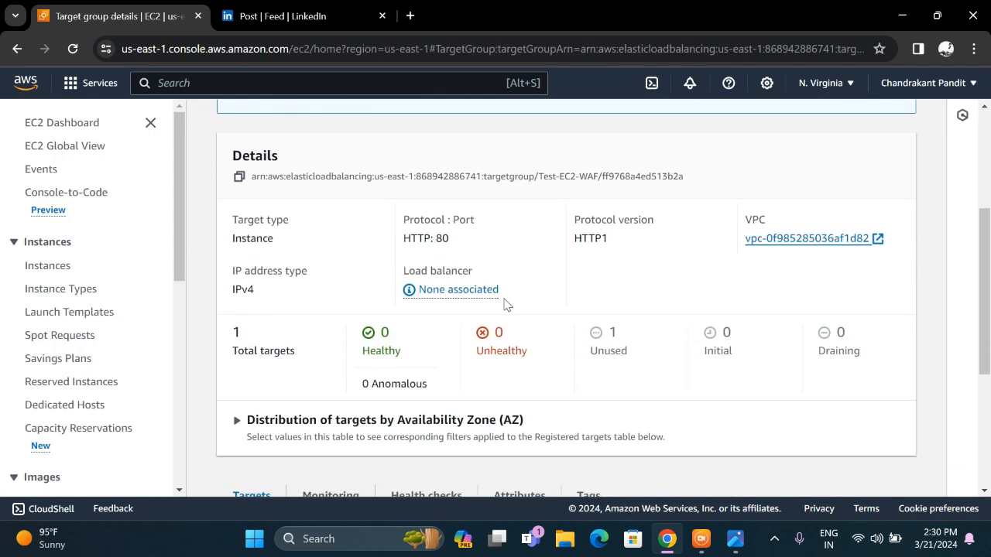
scroll(504, 304, "down", 3)
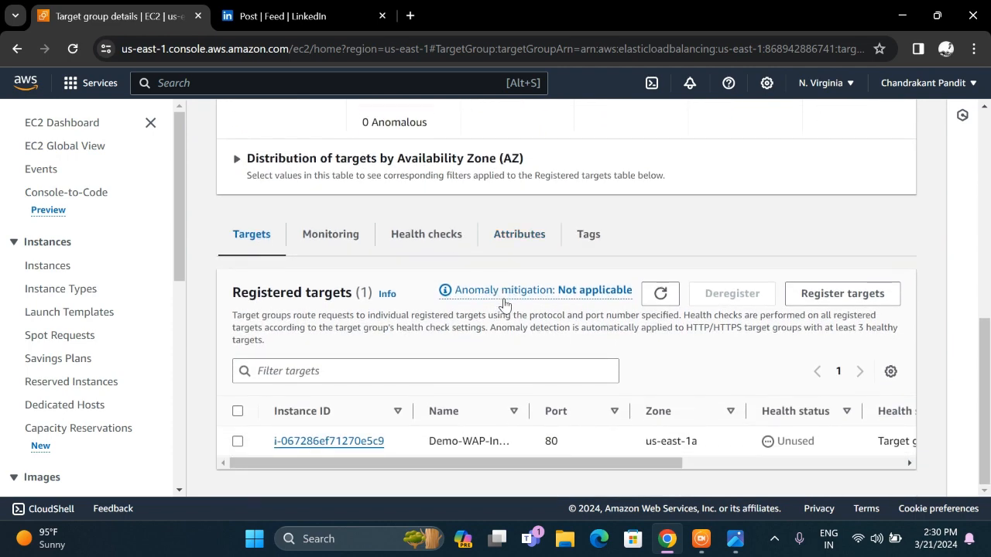
scroll(504, 304, "up", 7)
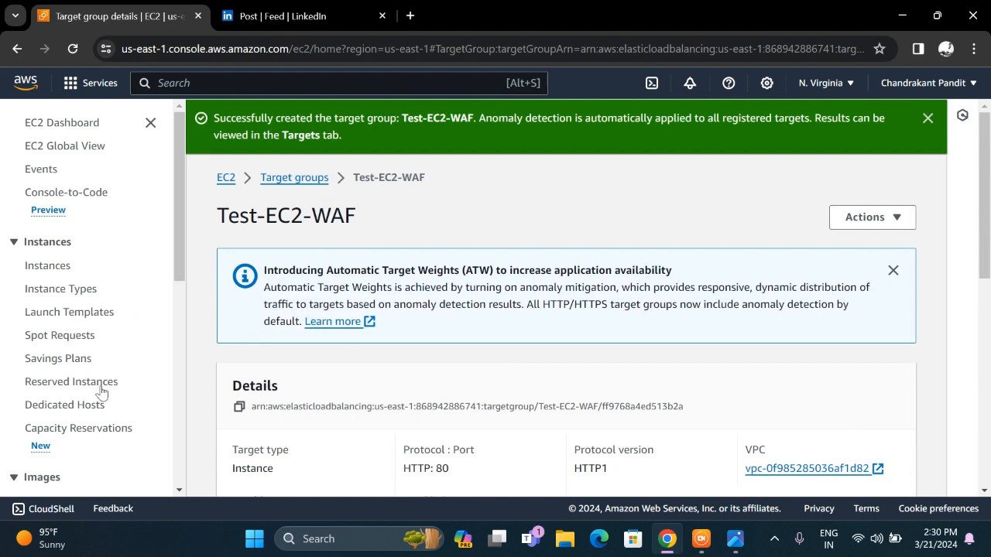
Go to the EC2 load balancers list and start creating a load balancer of the Application Load Balancer type.
scroll(100, 395, "down", 5)
scroll(99, 397, "down", 1)
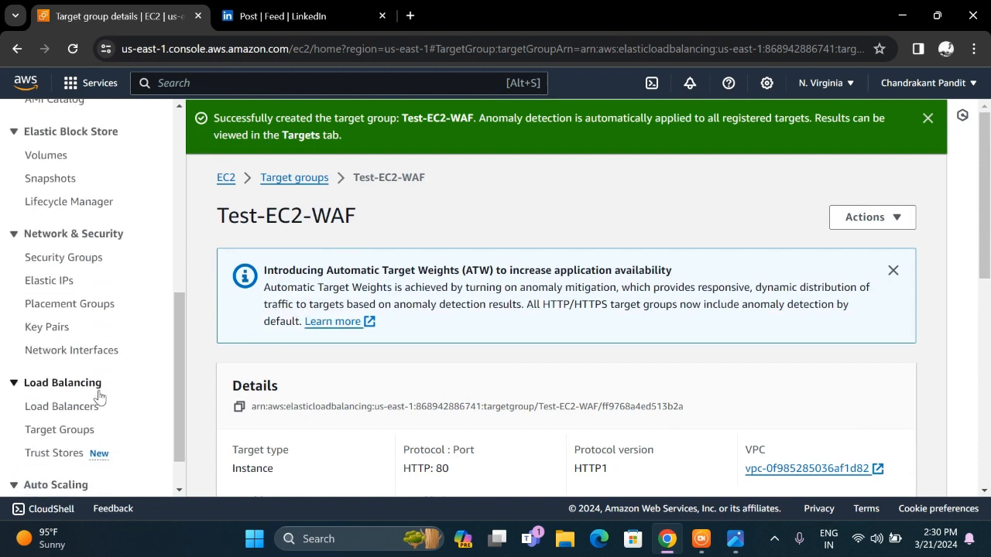
left_click(79, 356)
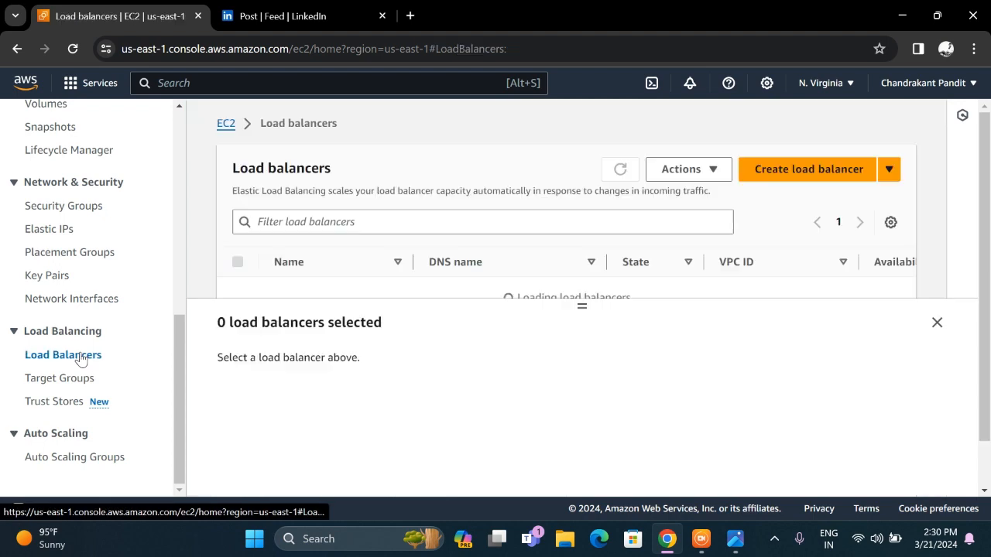
left_click(796, 169)
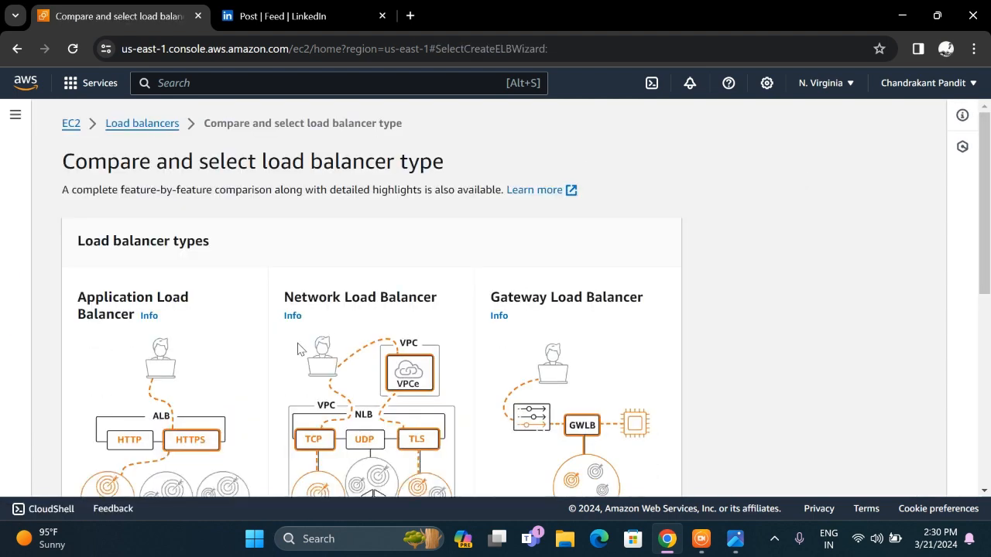
scroll(263, 356, "down", 1)
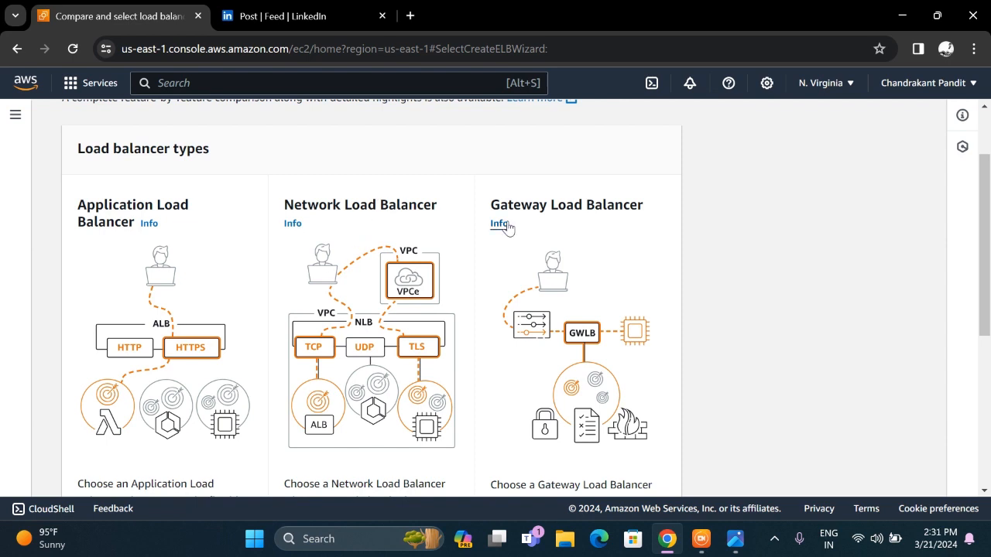
scroll(362, 292, "down", 2)
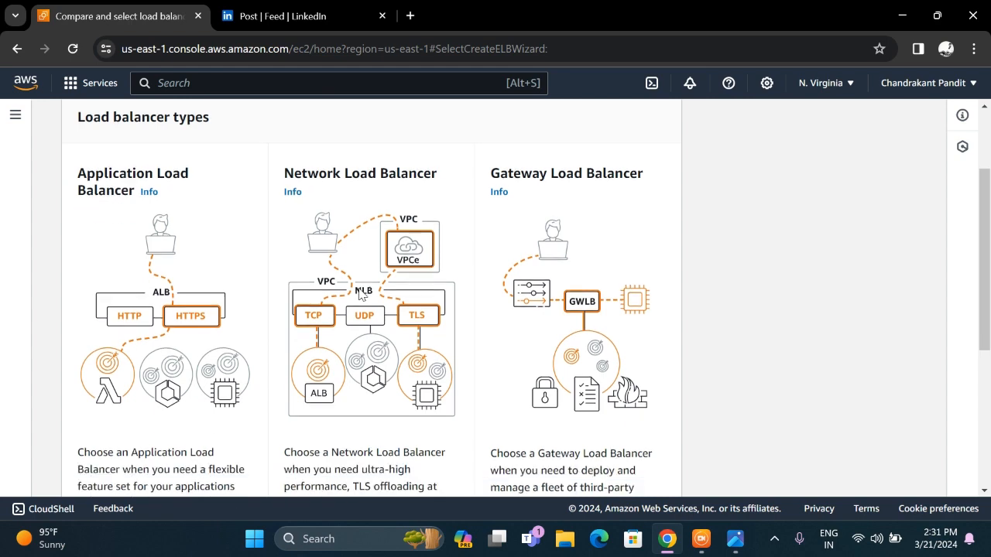
scroll(363, 292, "down", 1)
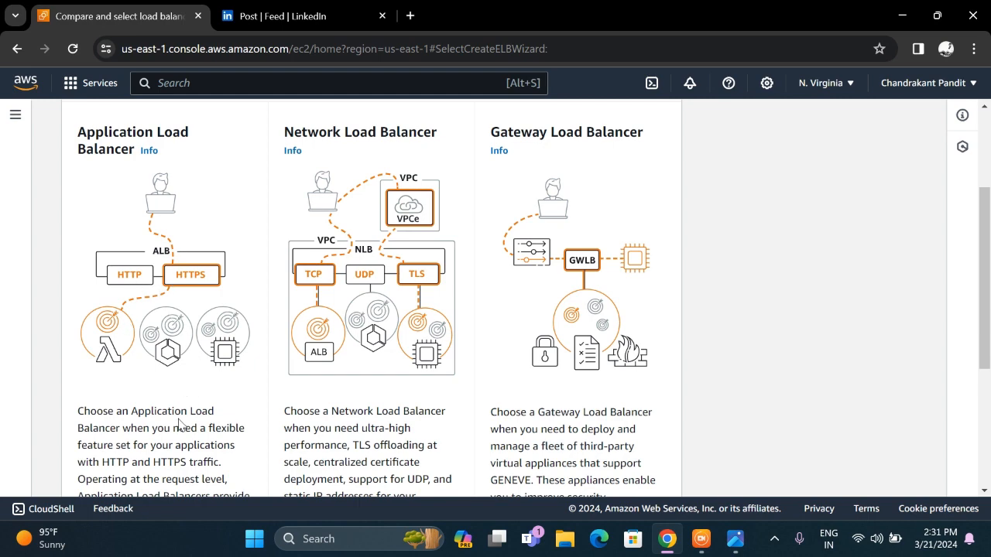
scroll(178, 423, "down", 3)
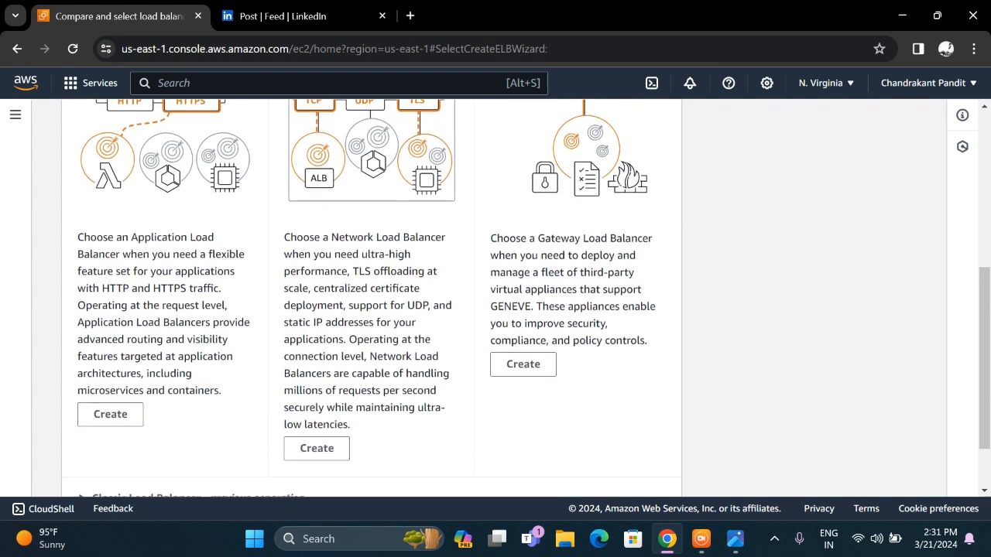
left_click(128, 412)
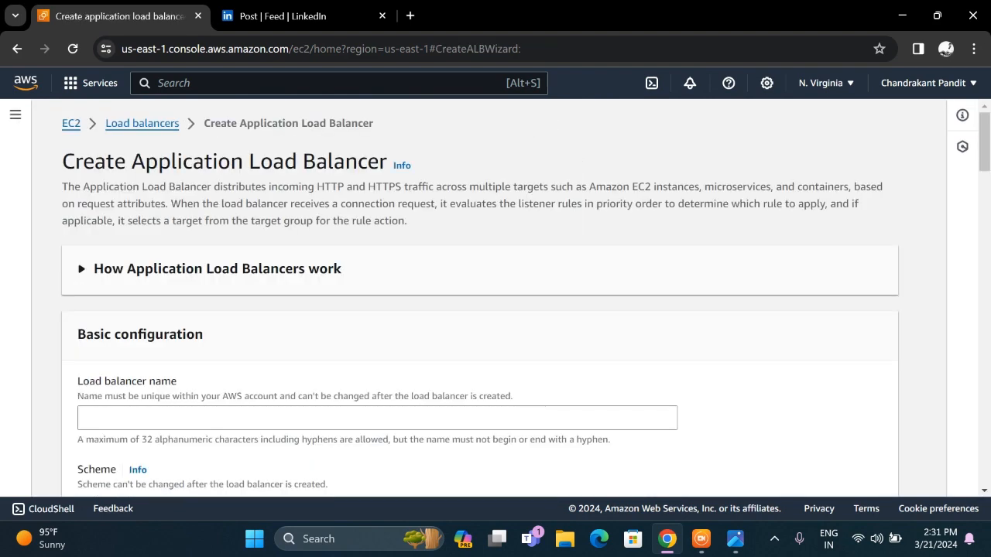
Name the load balancer Test-WAF-EC2, keeping the Internet-facing scheme and IPv4 address type.
left_click(159, 418)
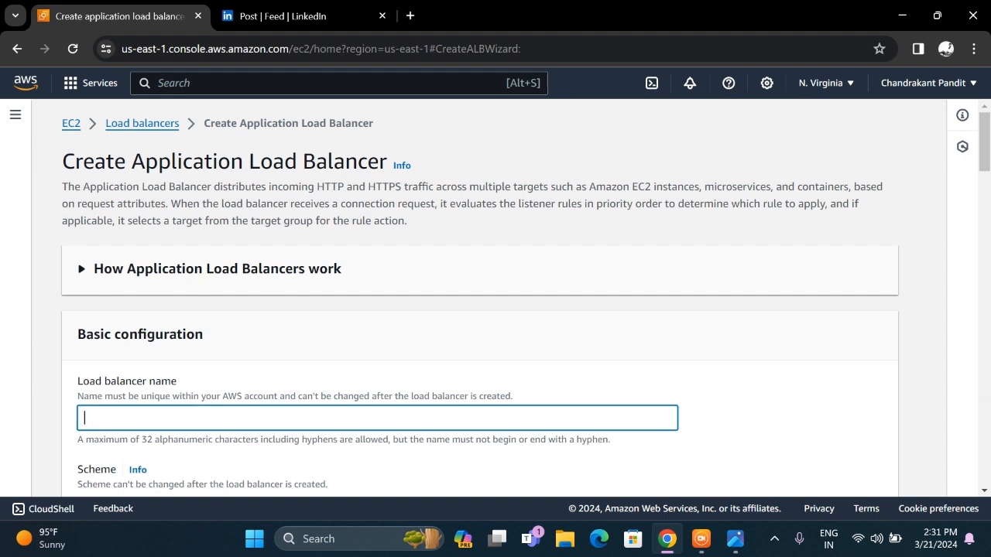
type("Test-WAF-EC2")
scroll(175, 414, "down", 3)
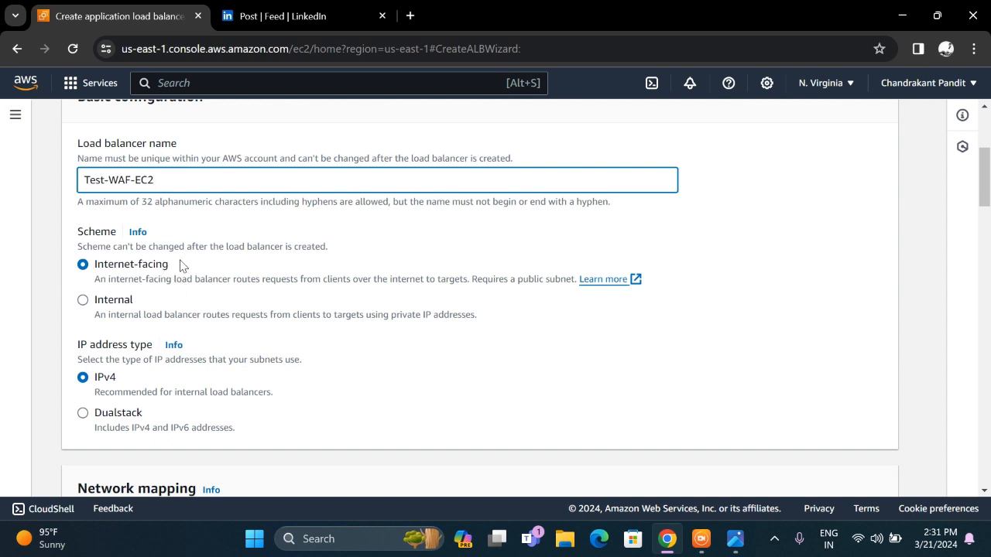
scroll(179, 265, "down", 2)
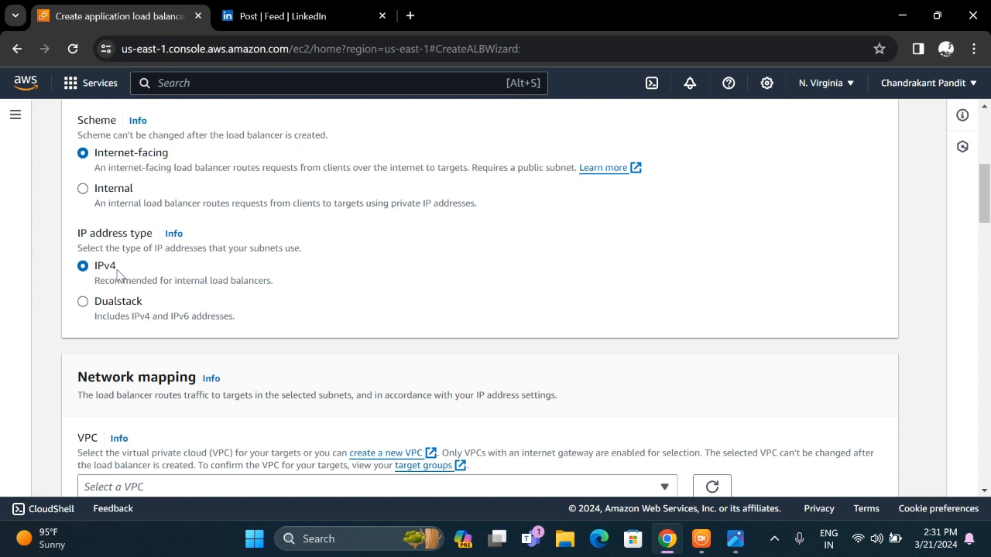
Select Test-VPC for the network mapping and enable the us-east-1a and us-east-1b zones with their default subnets.
scroll(120, 275, "down", 3)
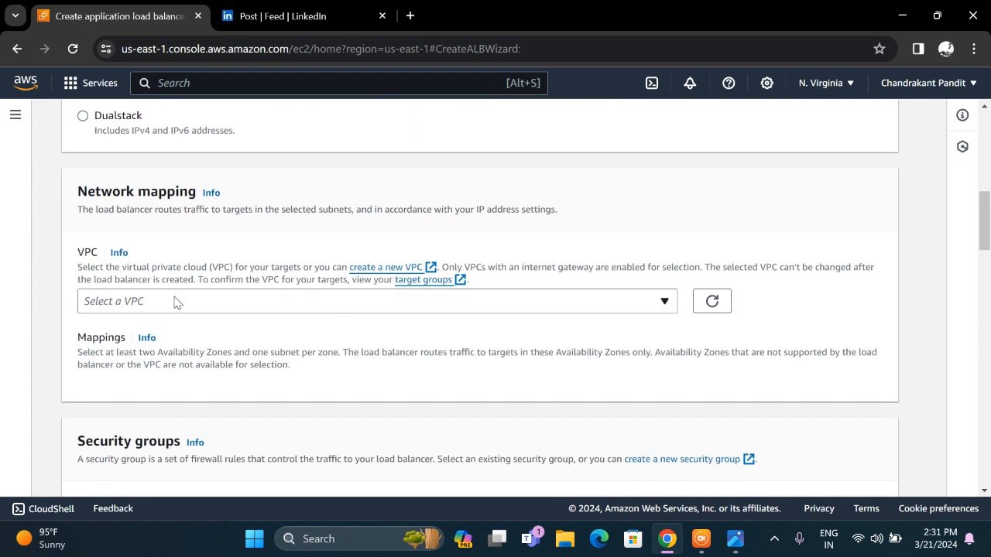
left_click(175, 301)
left_click(194, 361)
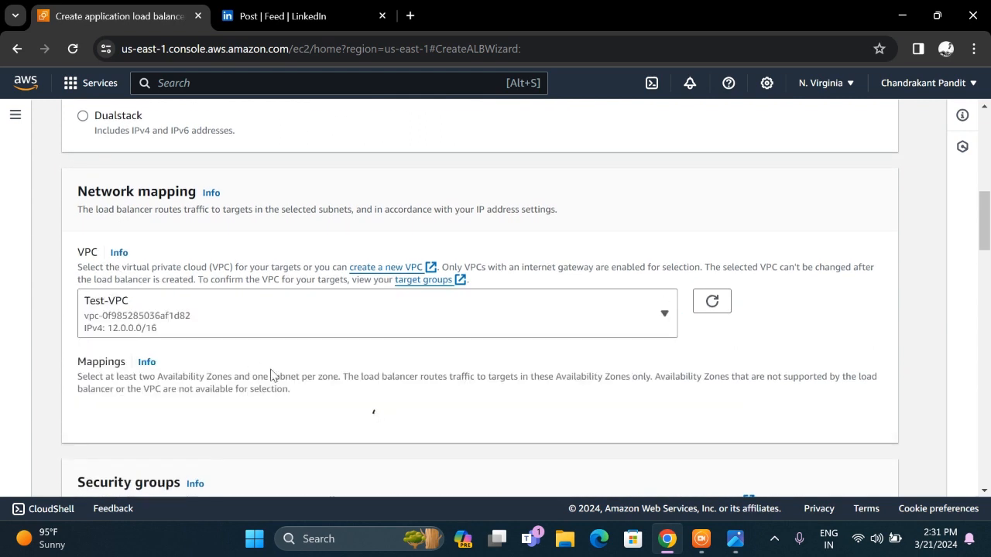
scroll(291, 393, "down", 1)
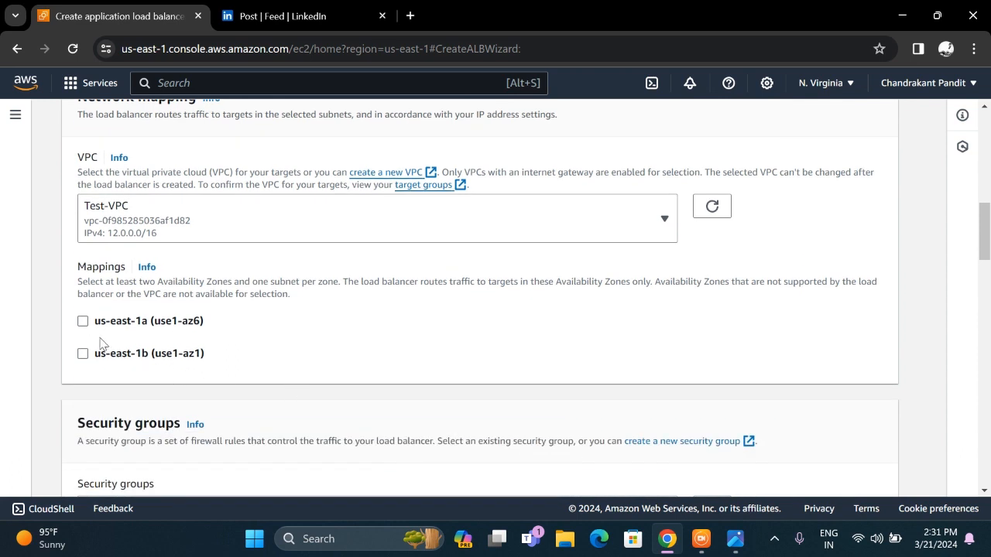
left_click(83, 322)
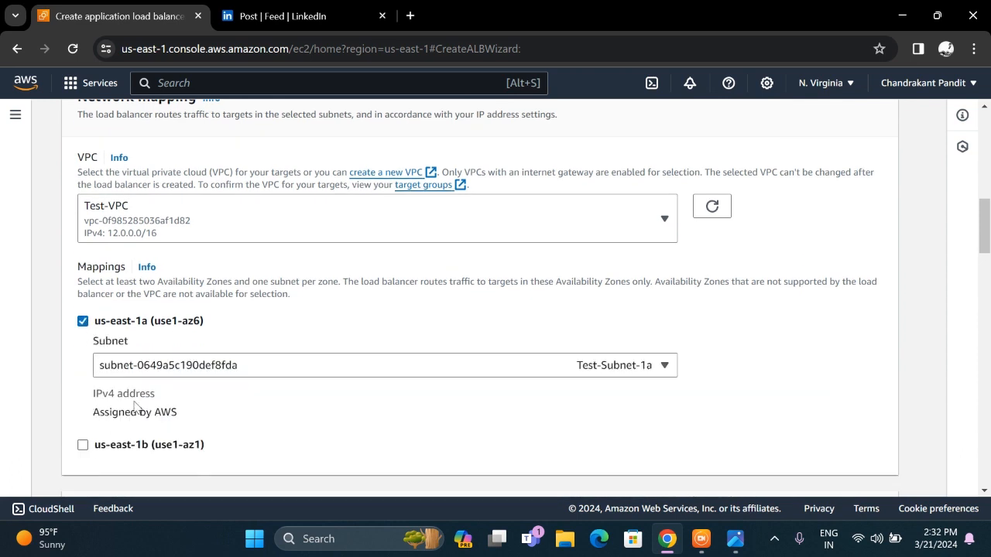
left_click(94, 447)
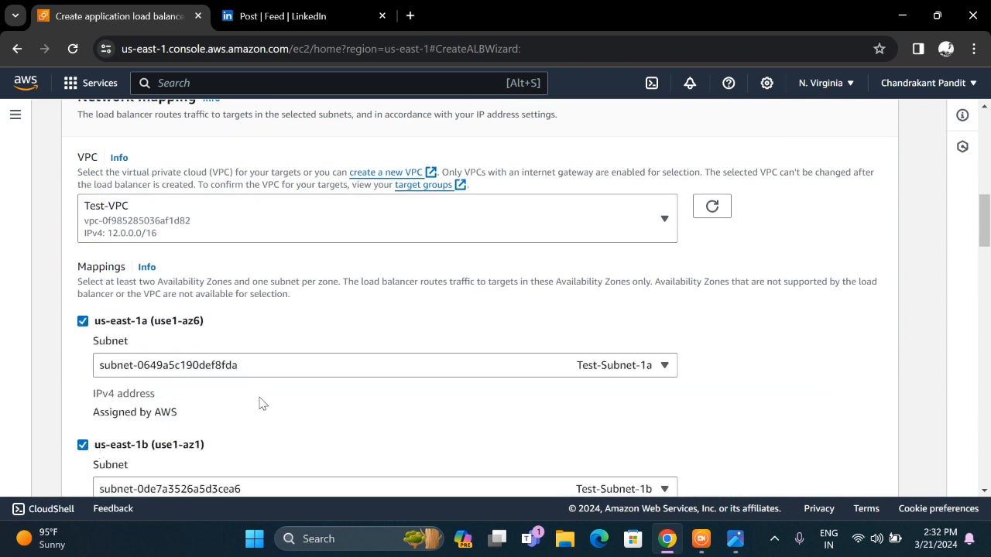
Assign the Test-WAF-SG security group to the load balancer and remove the default security group.
scroll(264, 402, "down", 4)
scroll(264, 402, "down", 2)
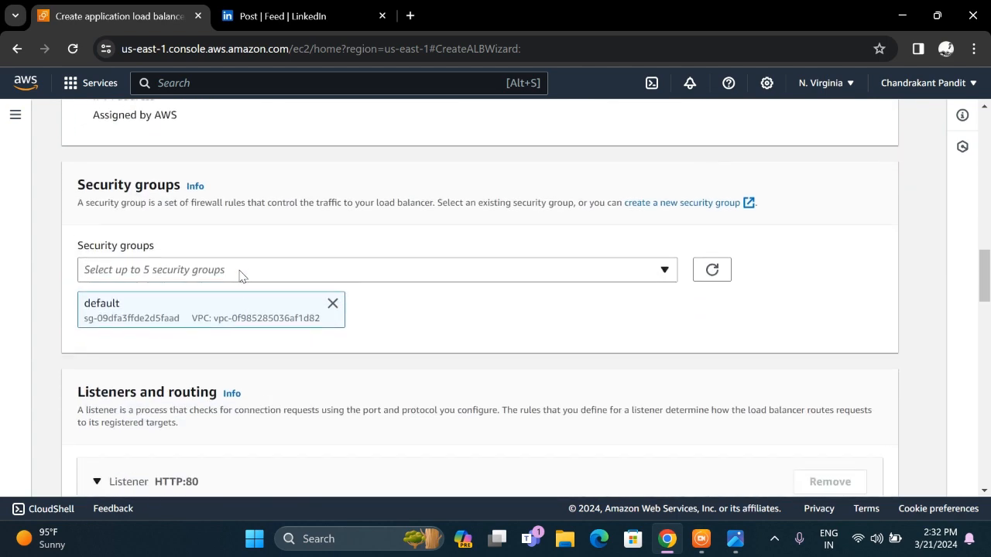
left_click(240, 274)
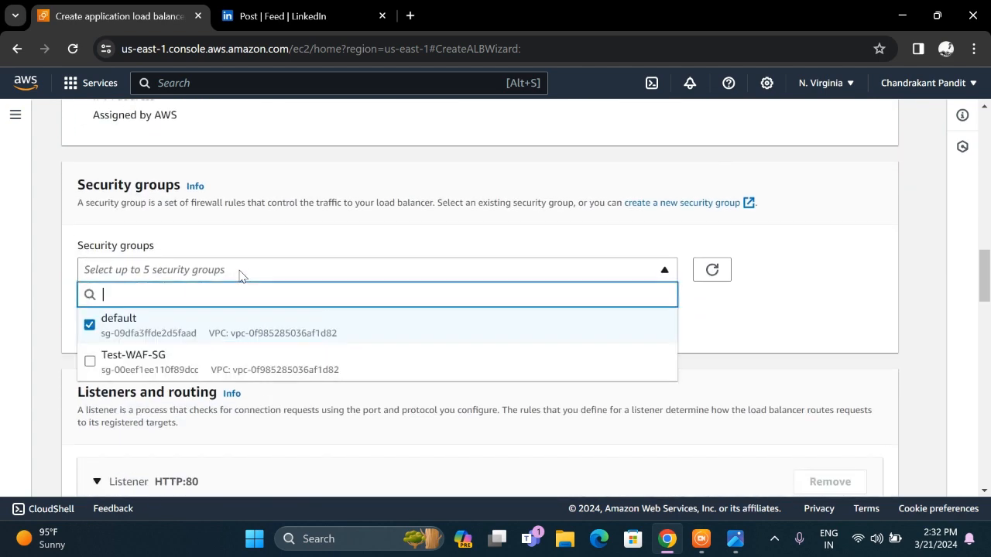
left_click(170, 364)
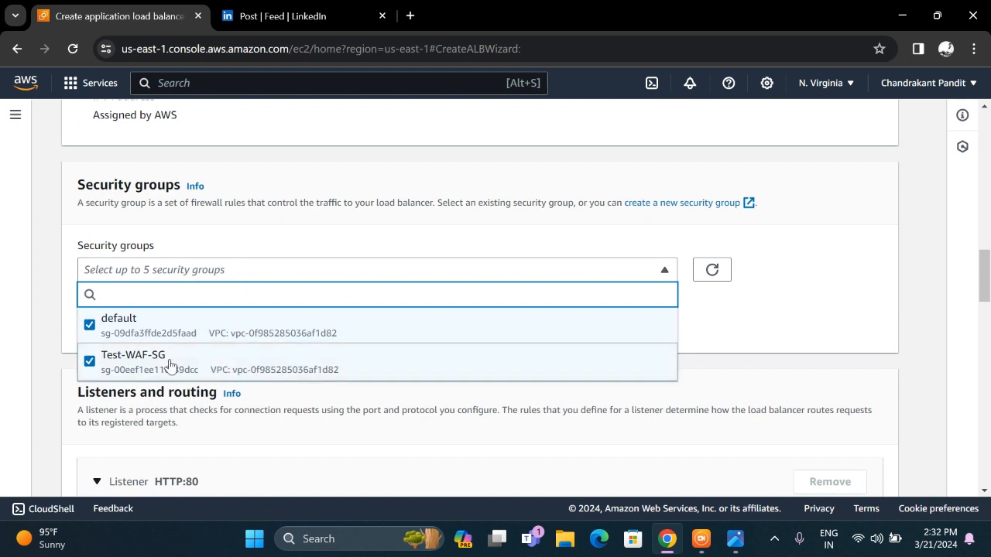
left_click(141, 321)
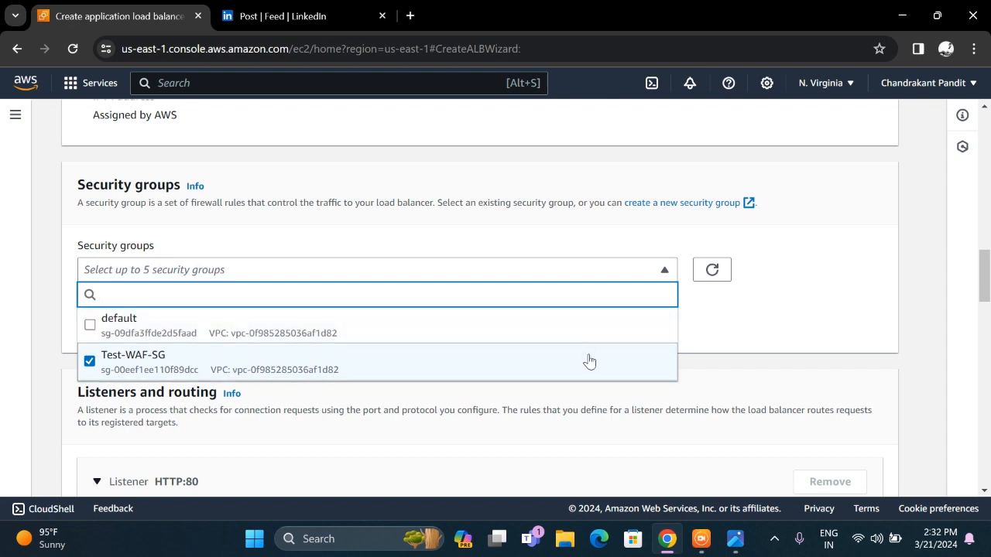
left_click(683, 331)
Set the HTTP:80 listener's default action to forward to the Test-EC2-WAF target group.
scroll(504, 349, "down", 2)
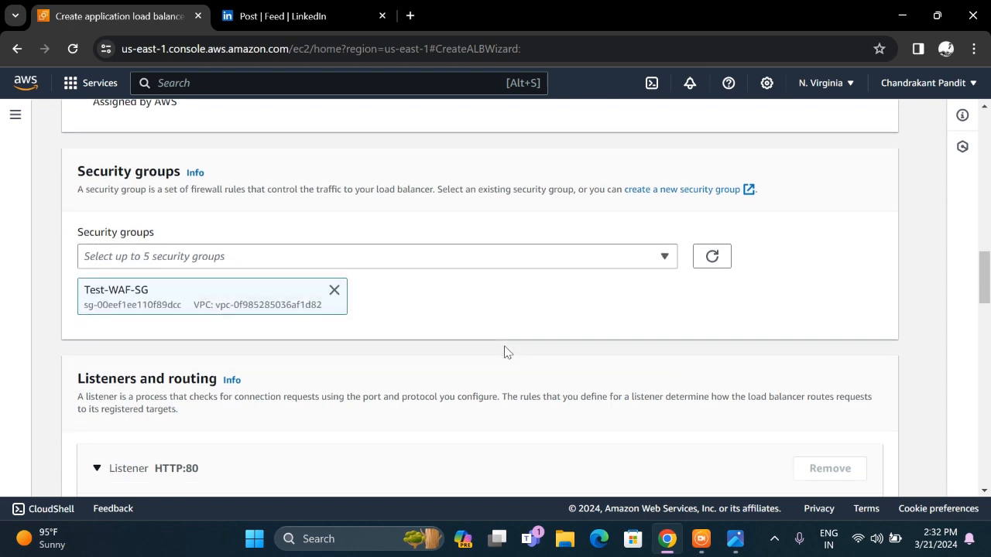
scroll(504, 350, "down", 2)
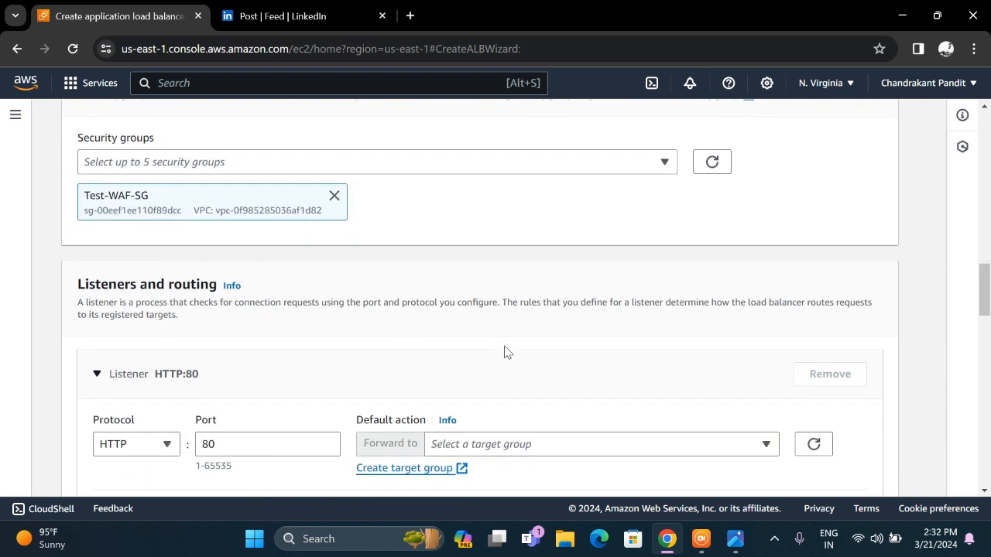
scroll(504, 350, "down", 1)
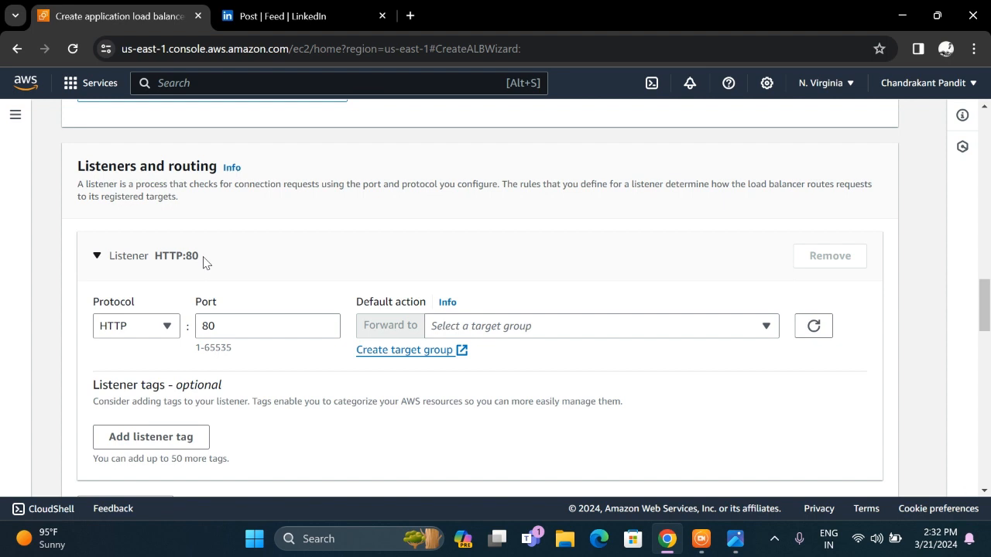
left_click(517, 331)
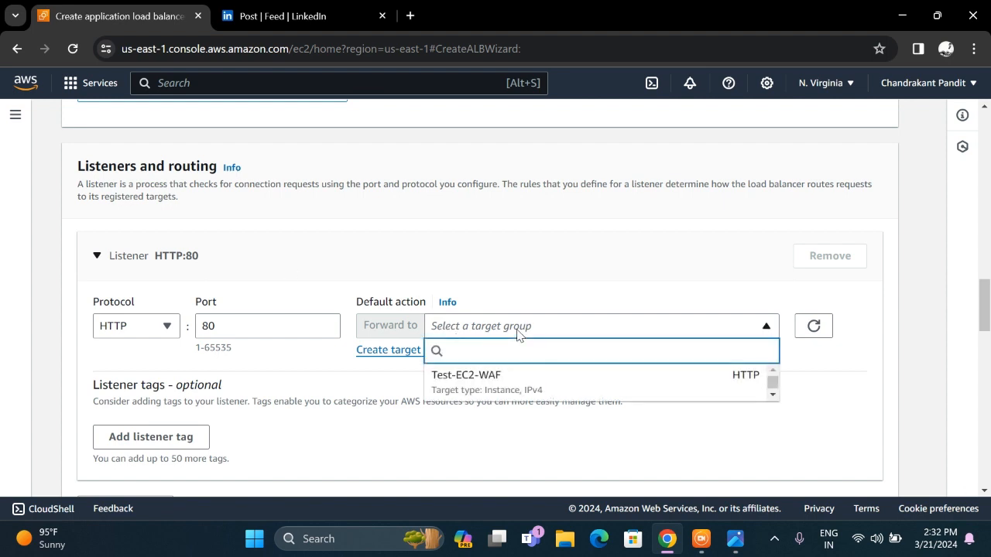
left_click(509, 379)
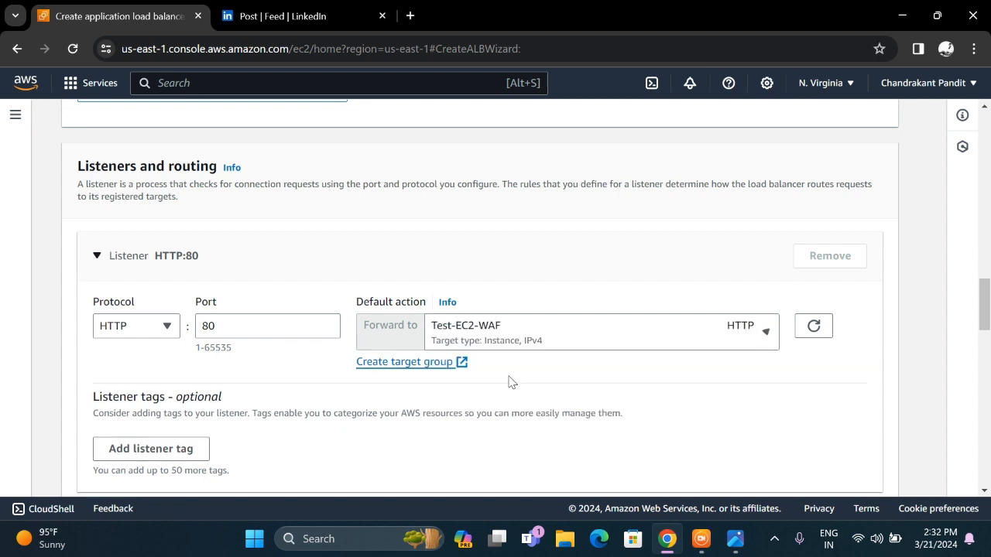
Review the load balancer summary, leaving the optional service integrations off, and create the load balancer.
scroll(511, 381, "down", 3)
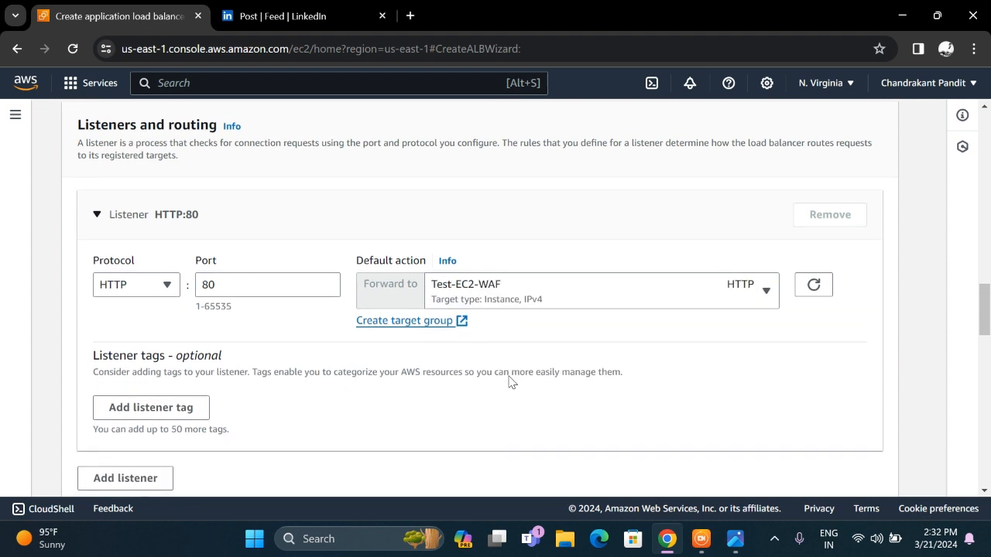
scroll(511, 382, "down", 4)
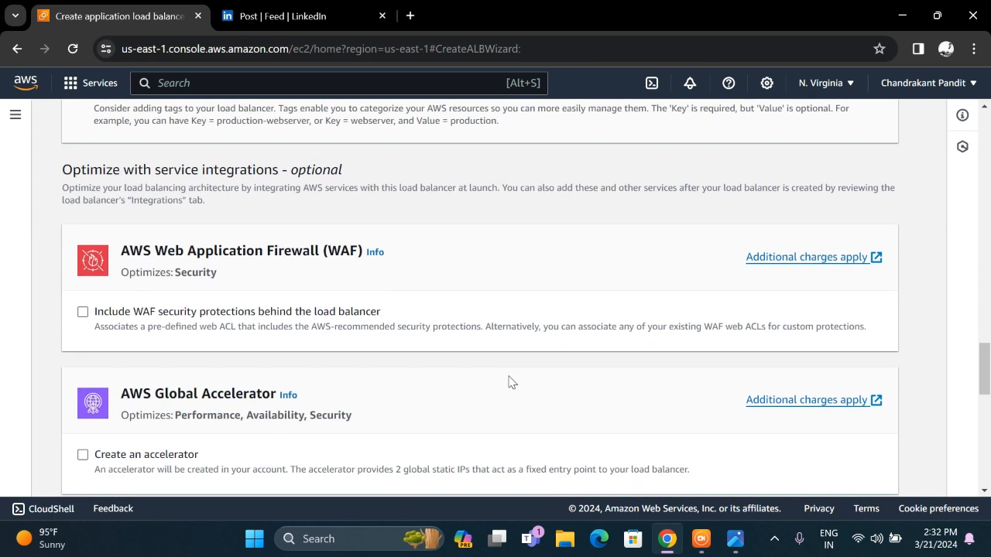
scroll(510, 381, "down", 1)
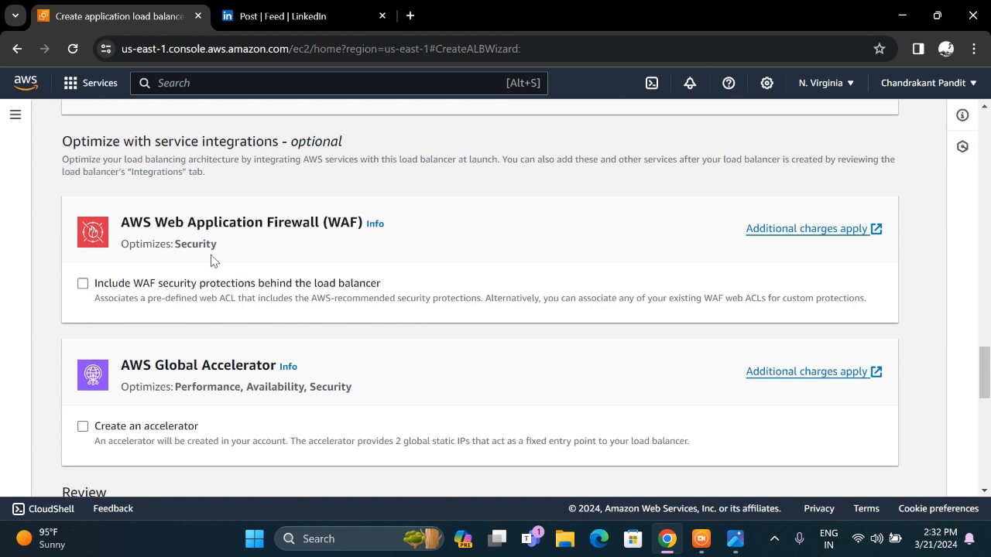
scroll(552, 392, "down", 5)
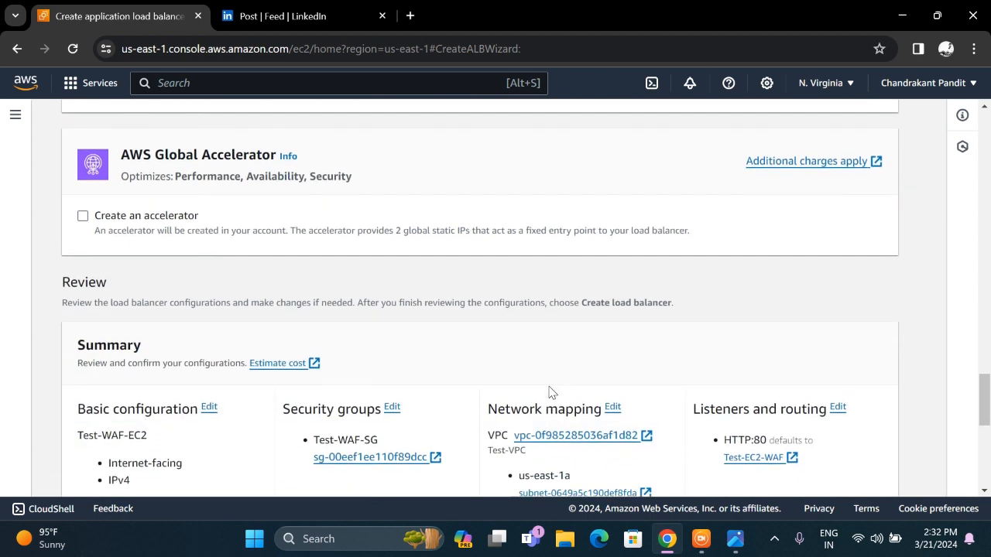
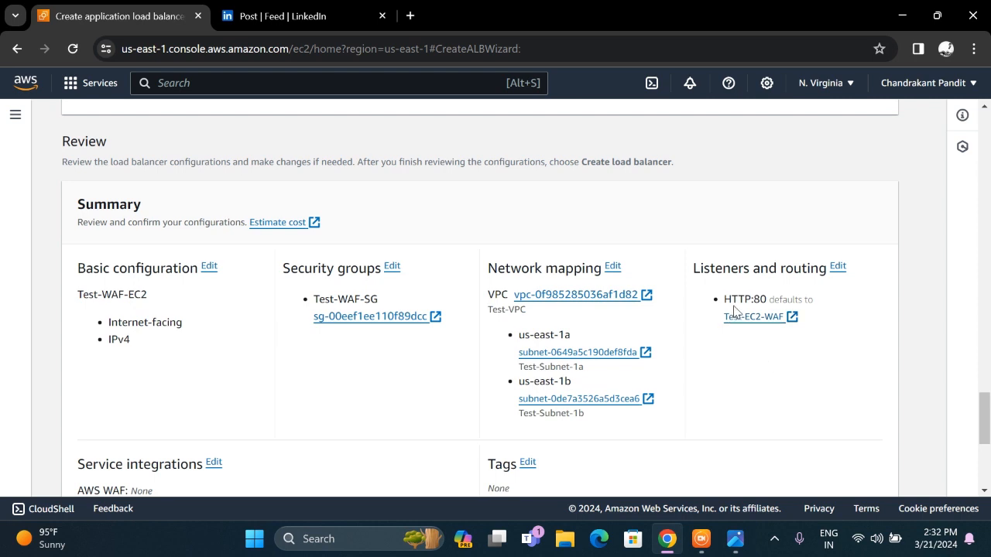
scroll(743, 384, "down", 2)
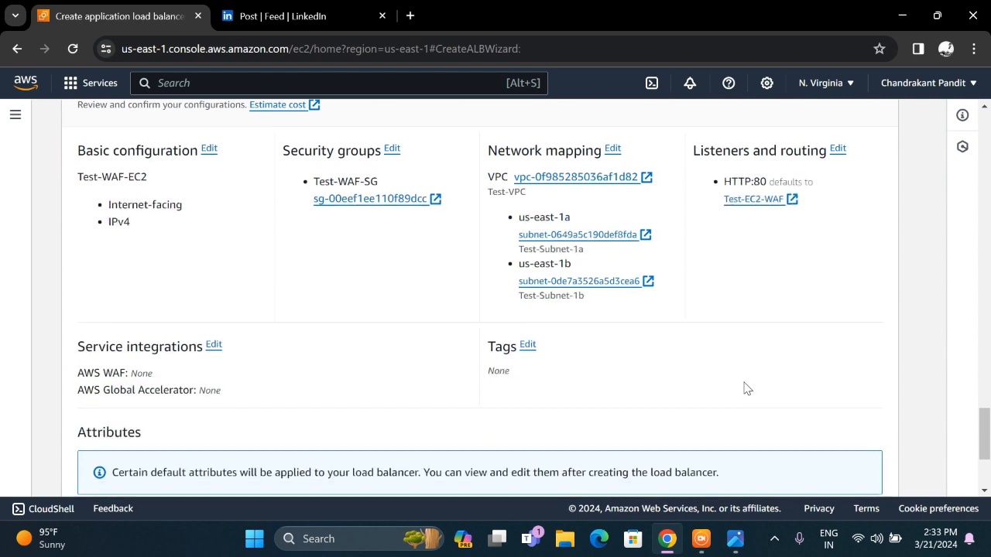
scroll(743, 389, "down", 3)
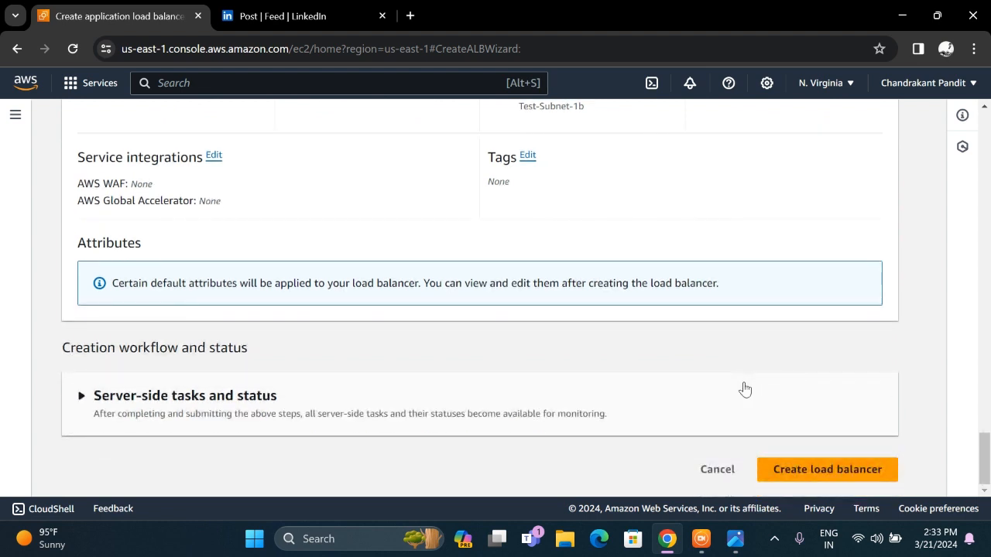
left_click(864, 472)
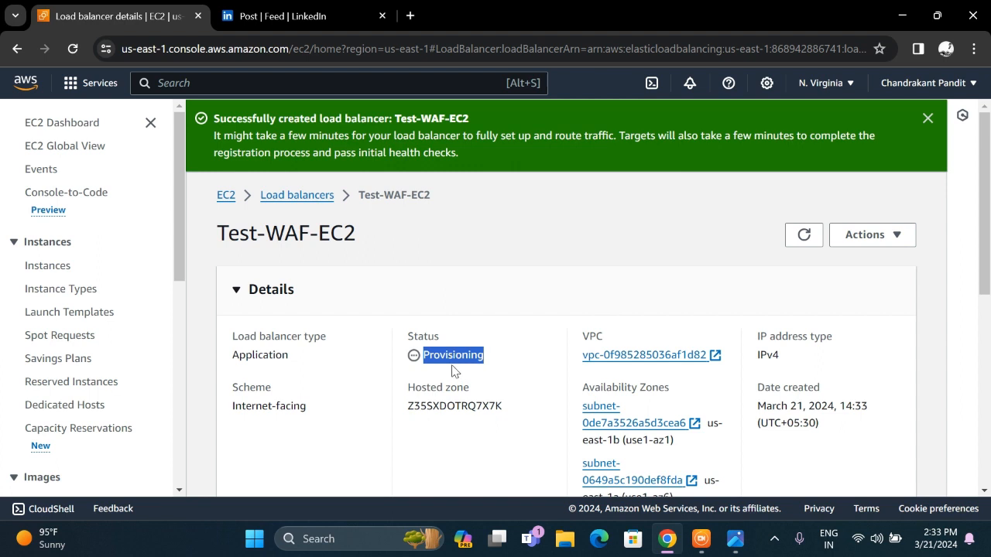
Refresh the Test-WAF-EC2 load balancer details to check its provisioning status.
left_click(803, 235)
left_click(803, 235)
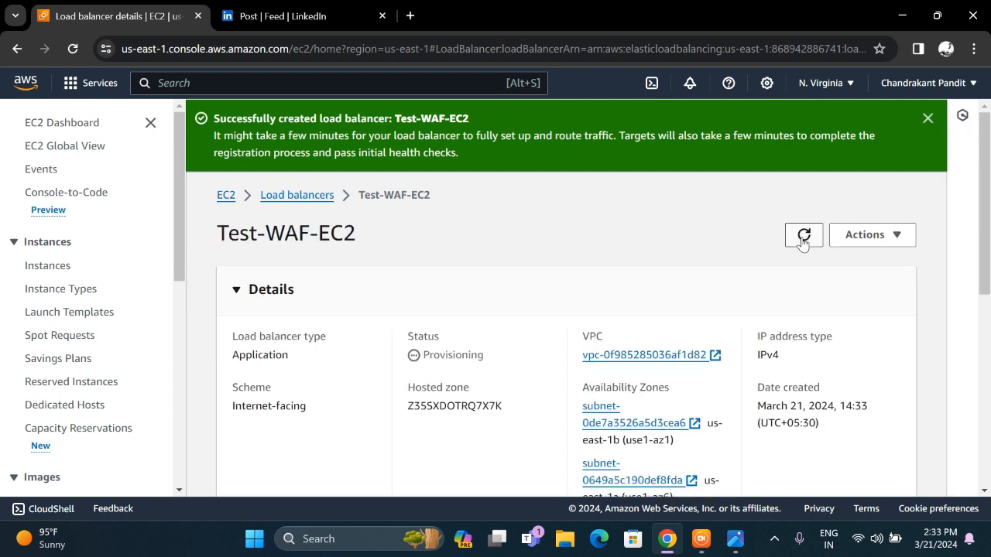
left_click(804, 237)
left_click(803, 237)
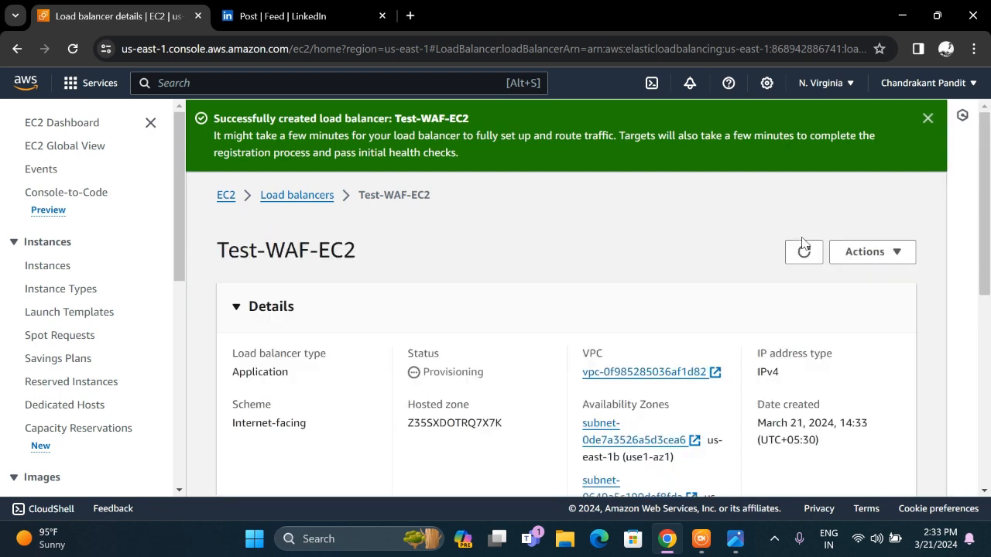
left_click(802, 239)
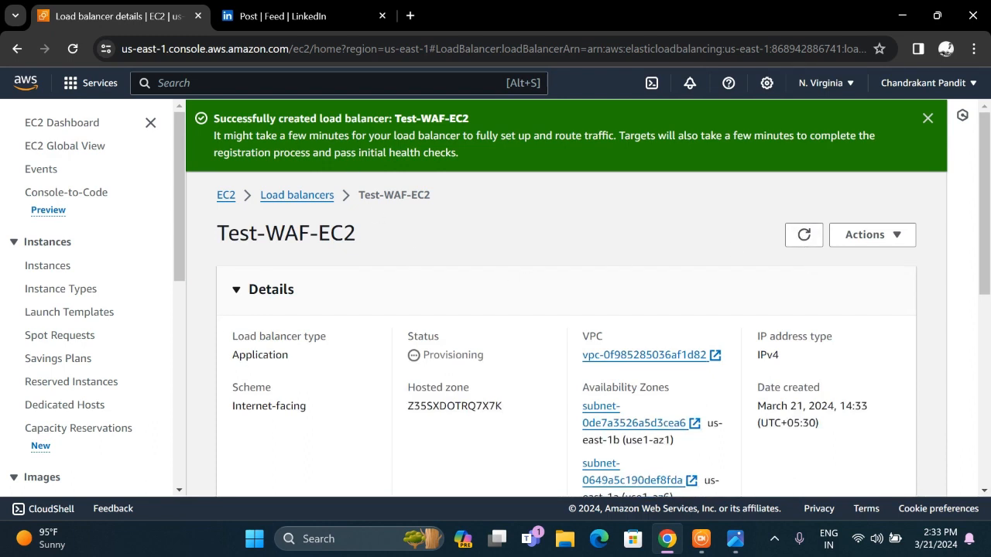
Search the AWS services for waf, open WAF & Shield in a new browser tab and switch to it.
key("alt+s")
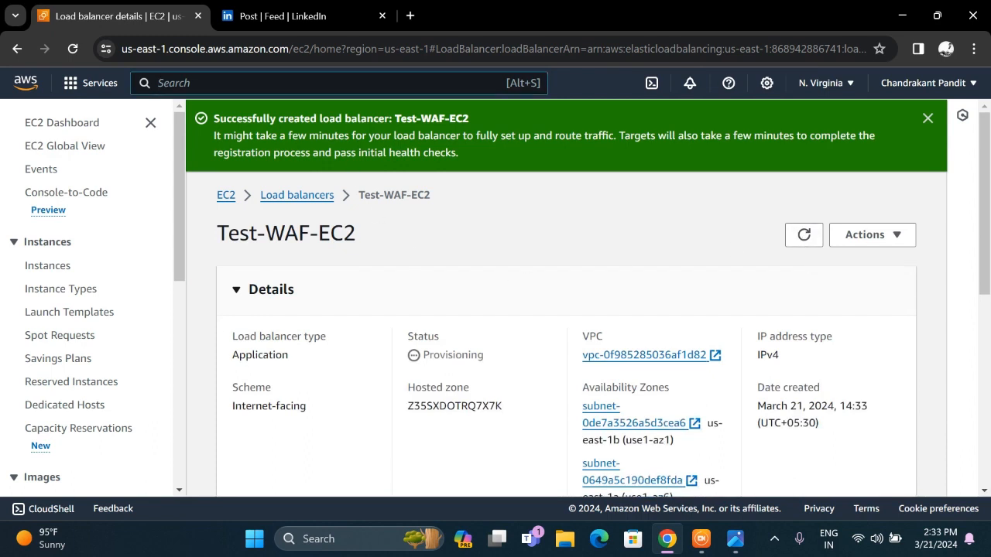
type("waf")
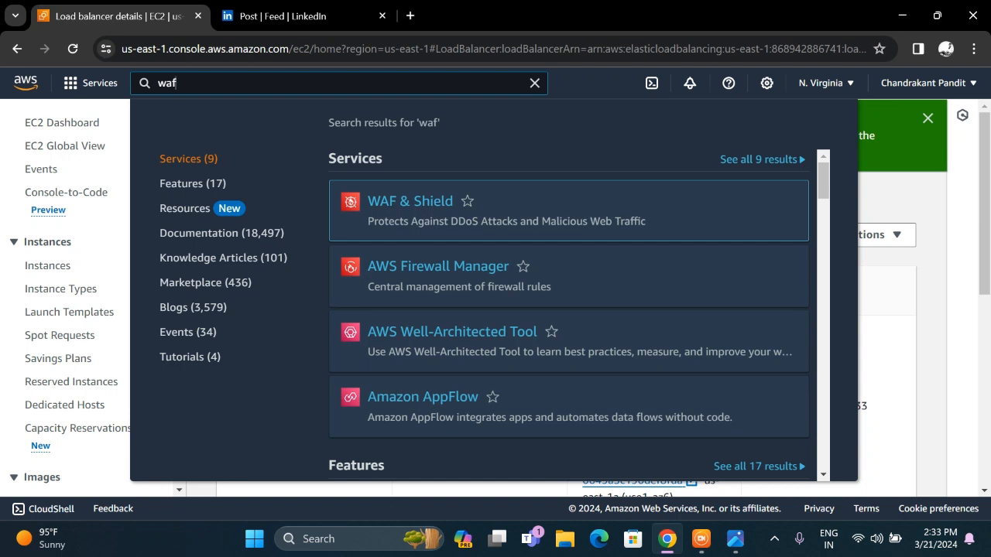
mouse_move(398, 204)
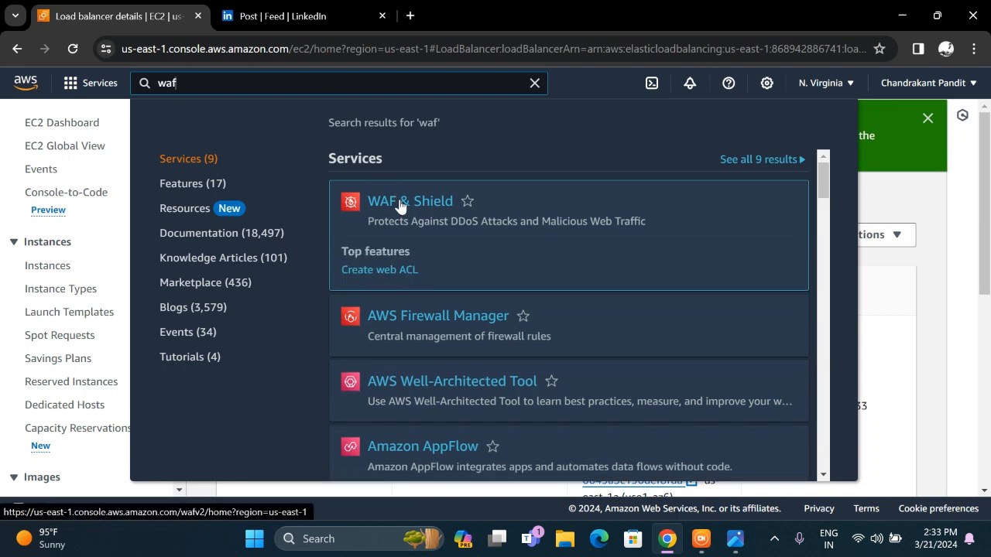
right_click(400, 204)
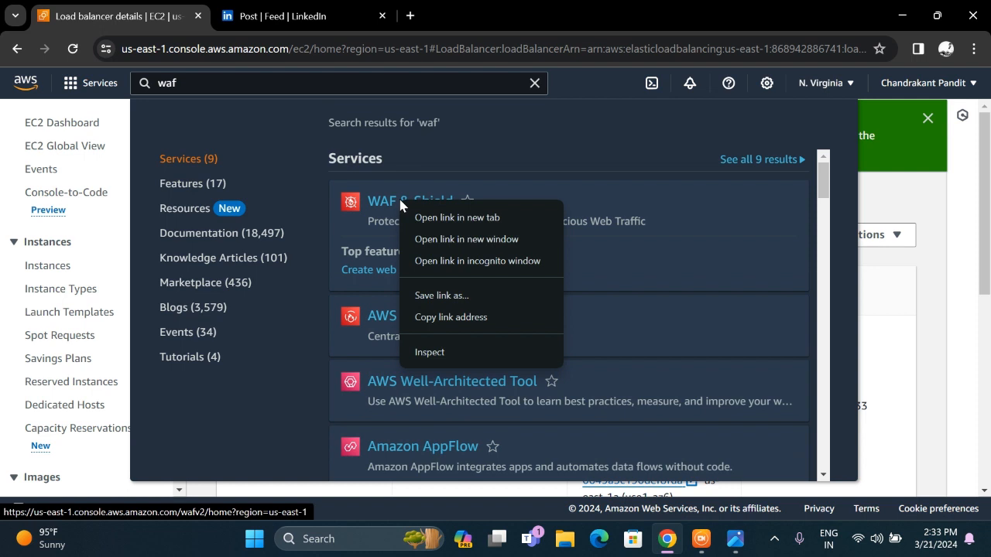
left_click(422, 217)
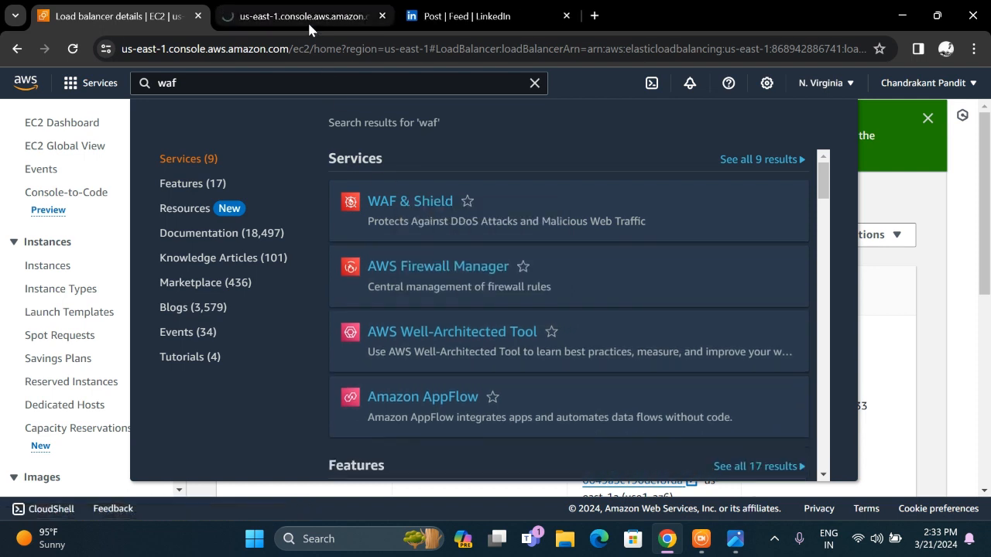
left_click(309, 24)
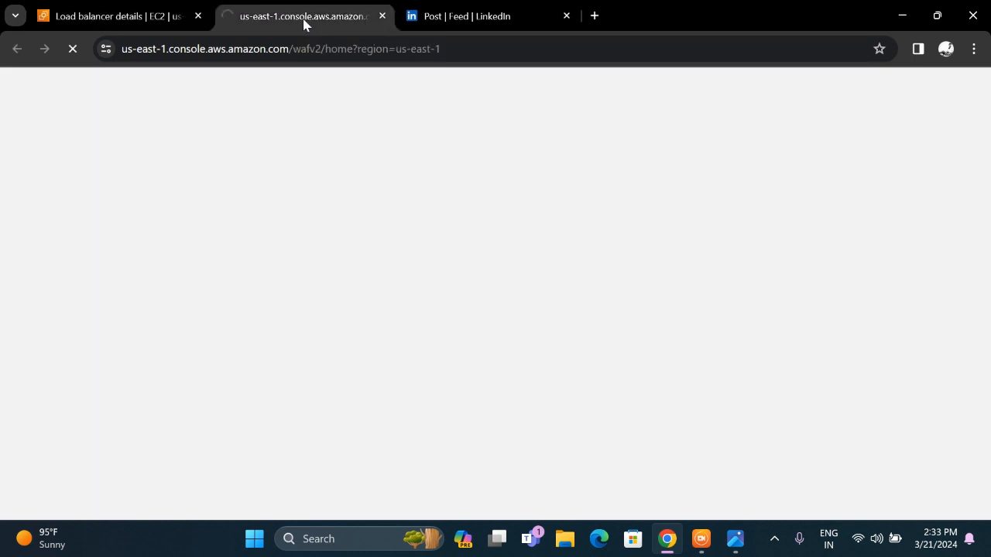
left_click(147, 11)
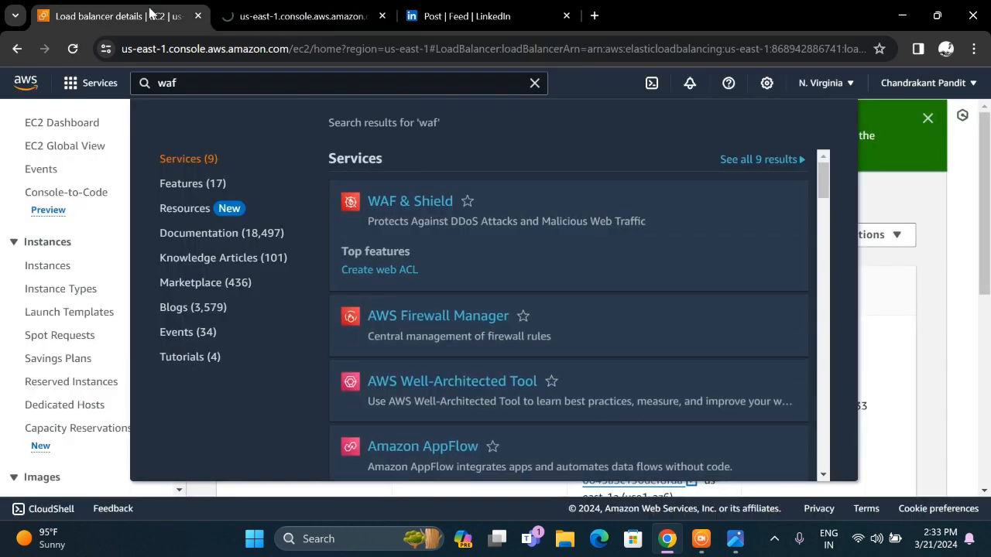
left_click(271, 10)
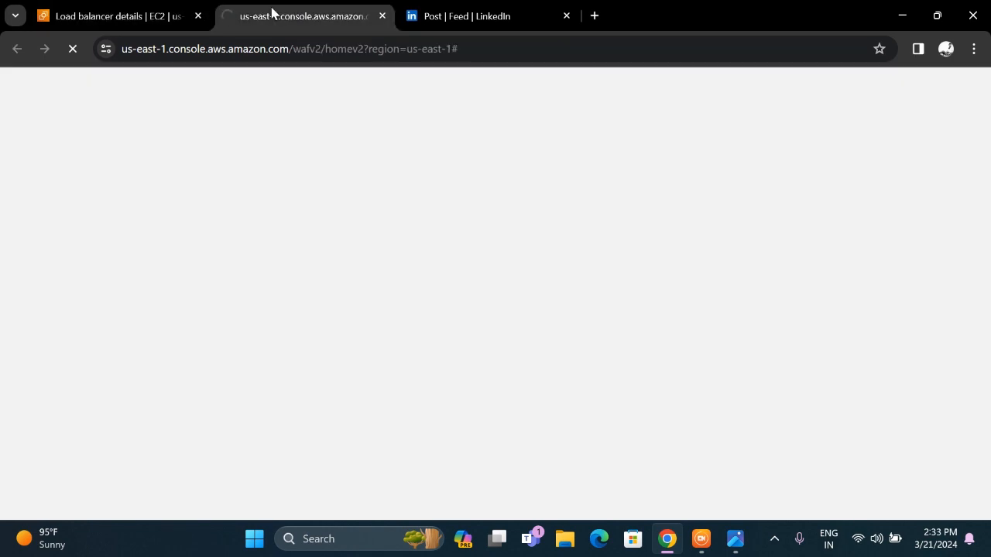
left_click(129, 11)
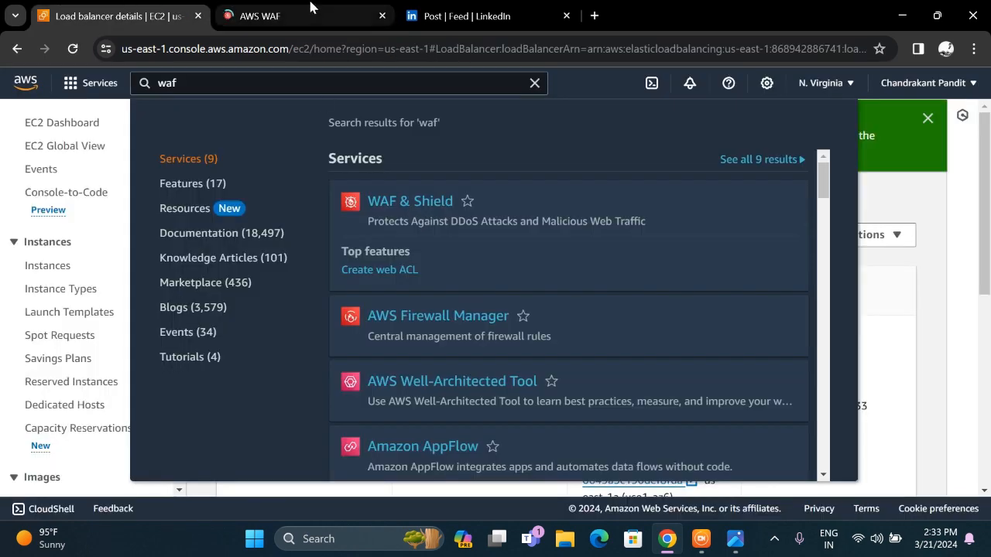
left_click(309, 9)
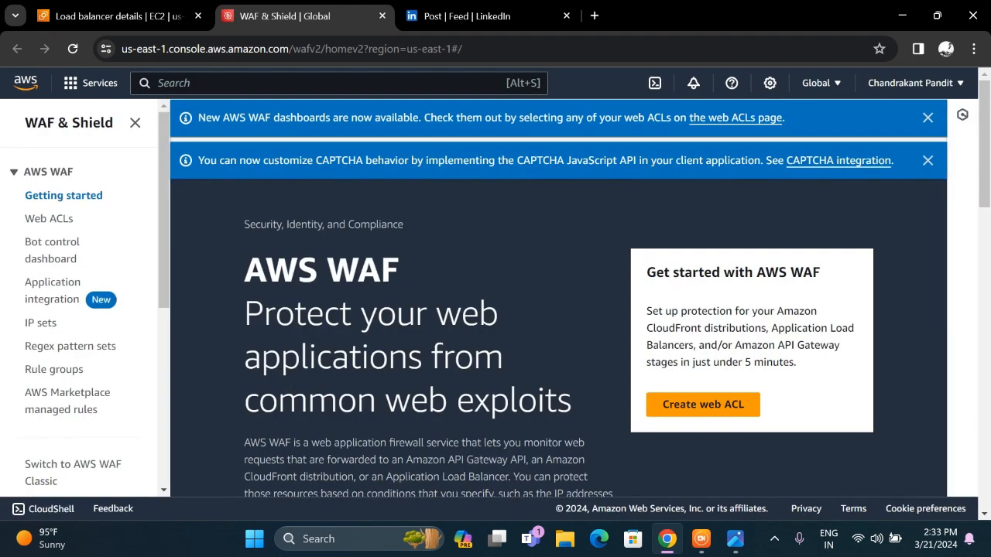
Read through the AWS WAF overview and US pricing, and start creating a web ACL.
scroll(359, 346, "down", 3)
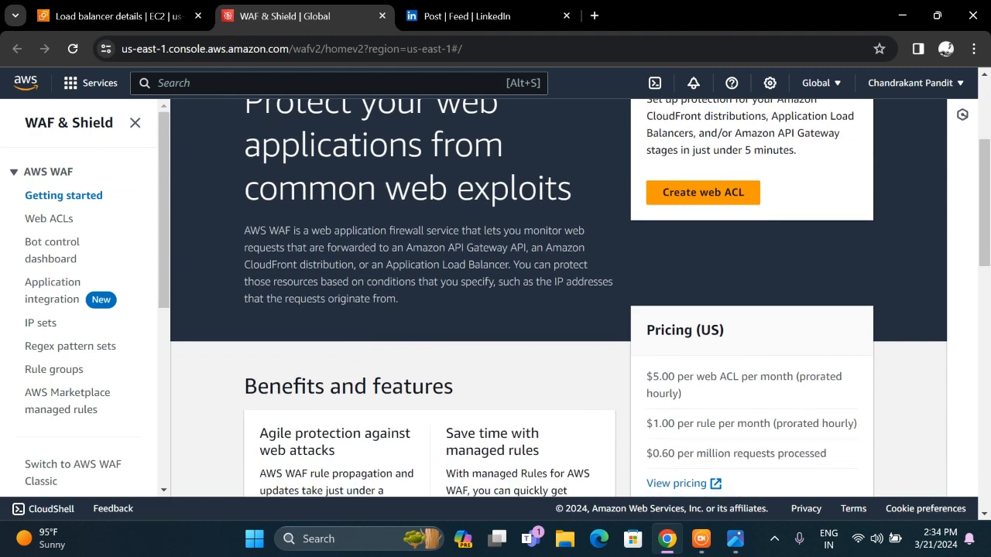
scroll(692, 360, "down", 1)
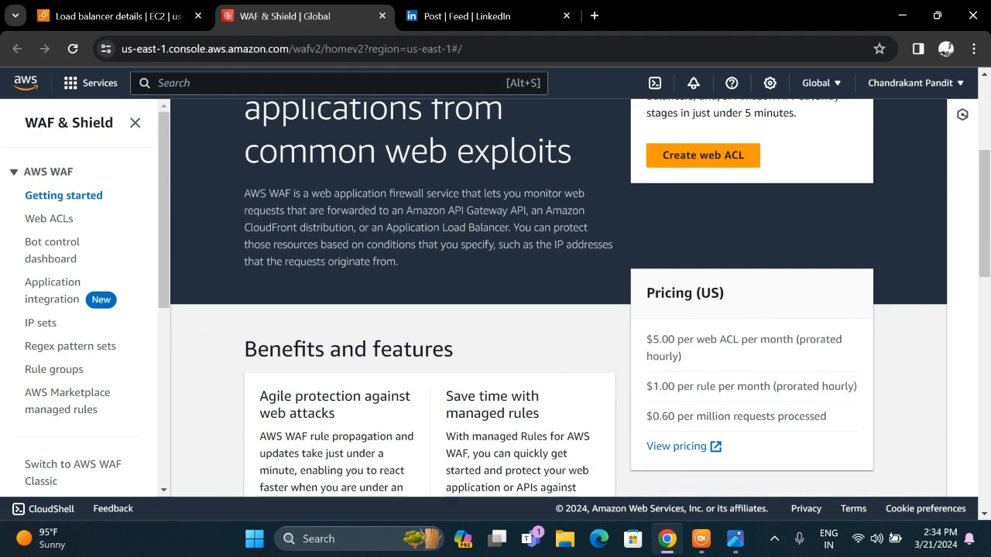
scroll(558, 298, "down", 1)
scroll(558, 298, "up", 3)
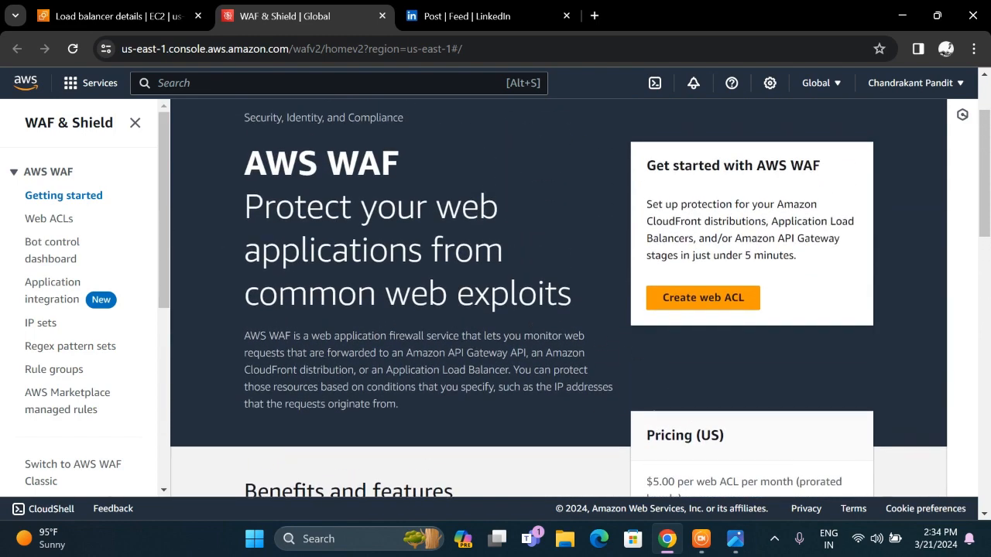
scroll(557, 298, "down", 1)
scroll(557, 298, "up", 1)
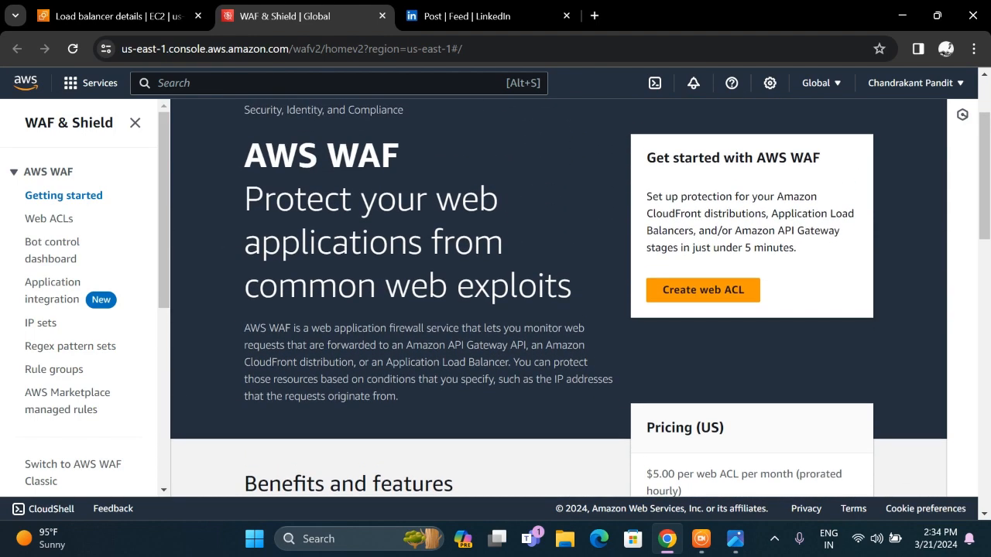
scroll(557, 298, "down", 1)
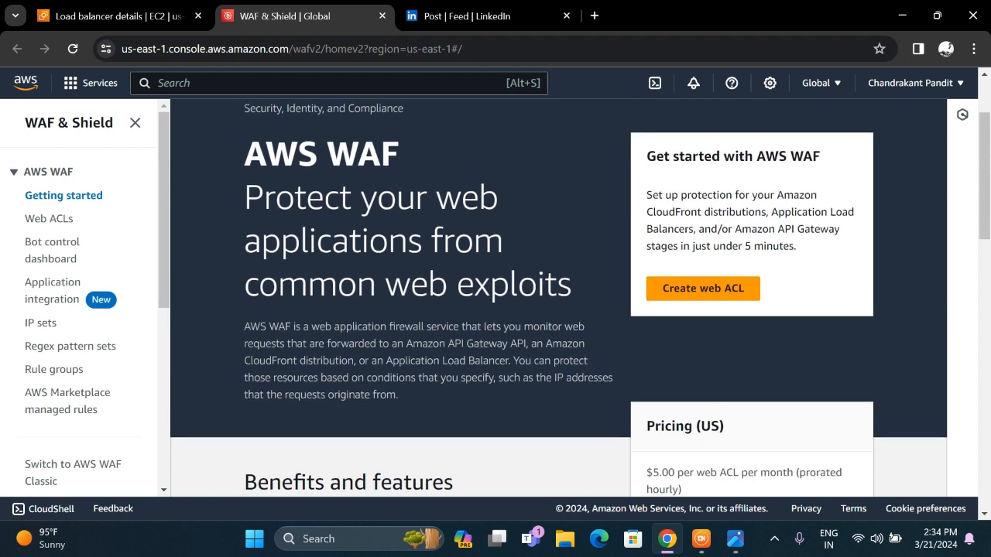
scroll(557, 298, "up", 1)
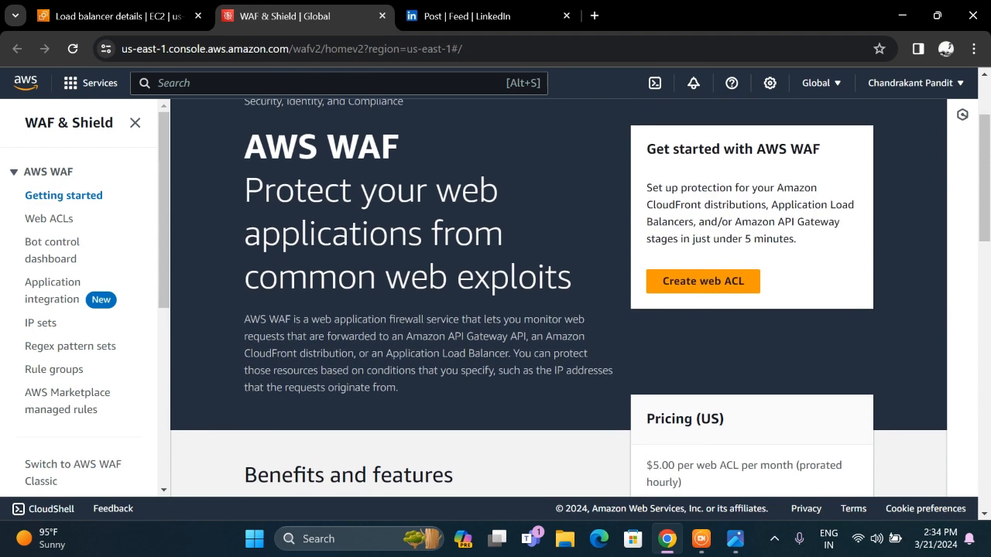
scroll(557, 298, "down", 2)
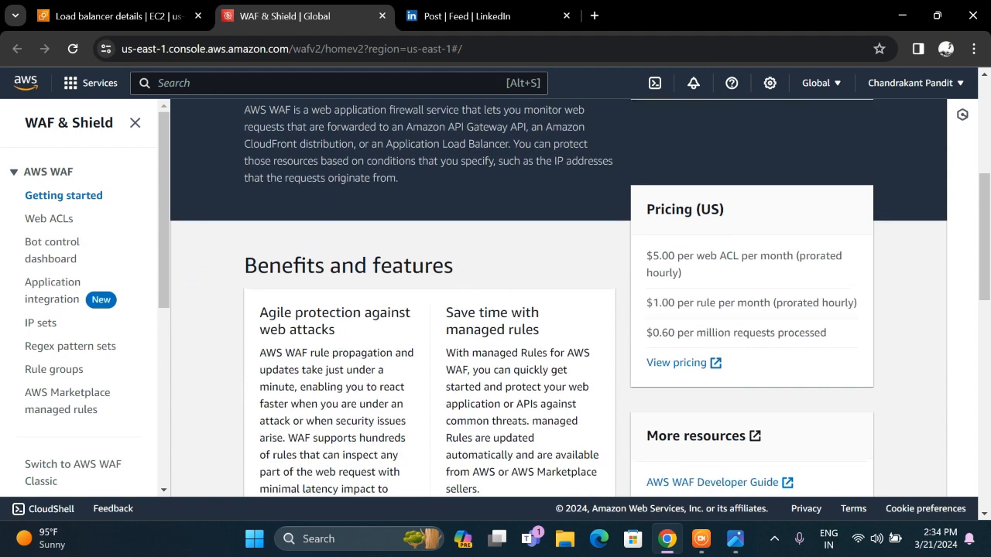
scroll(557, 298, "up", 3)
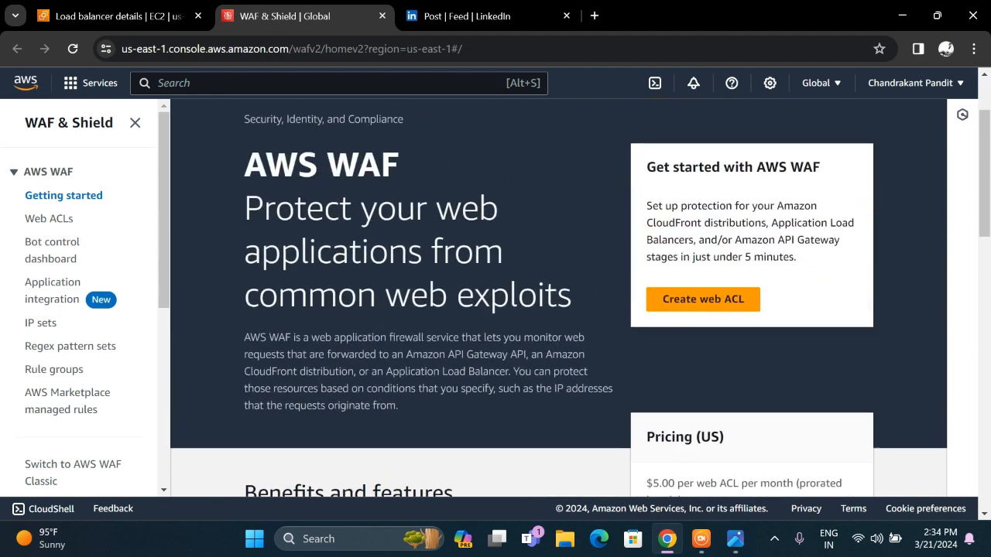
left_click(702, 301)
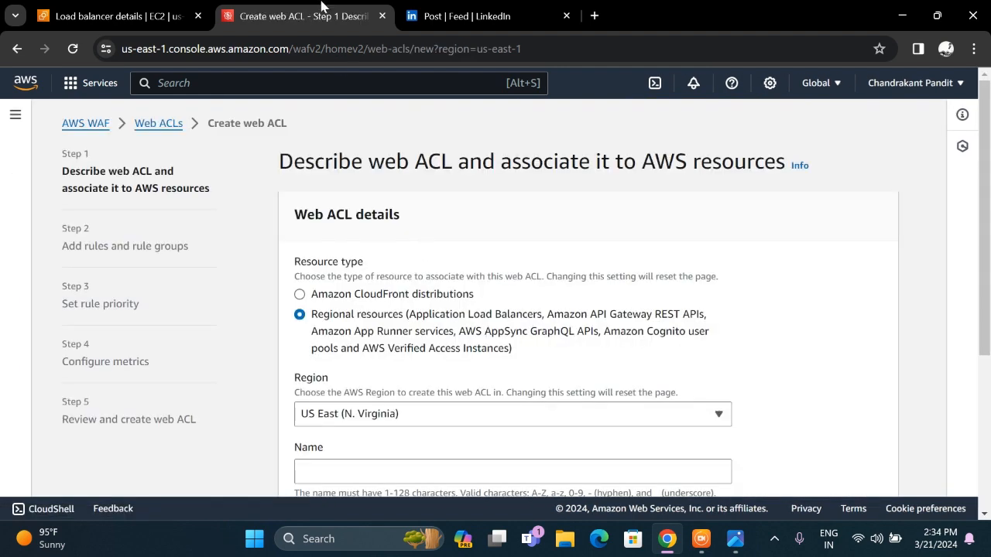
Refresh the Test-WAF-EC2 load balancer details to recheck its provisioning status, and return to the web ACL creation form.
left_click(116, 15)
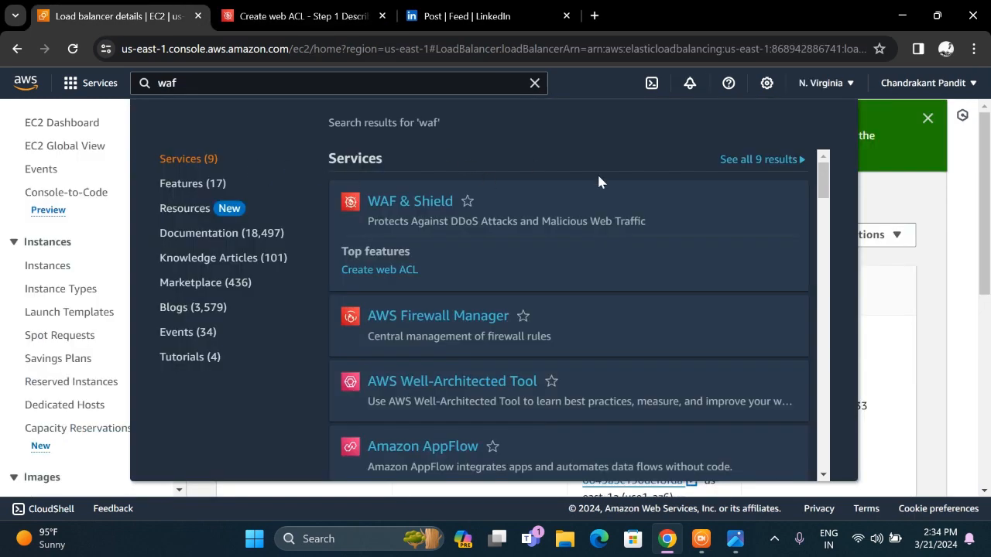
scroll(782, 221, "down", 2)
left_click(927, 261)
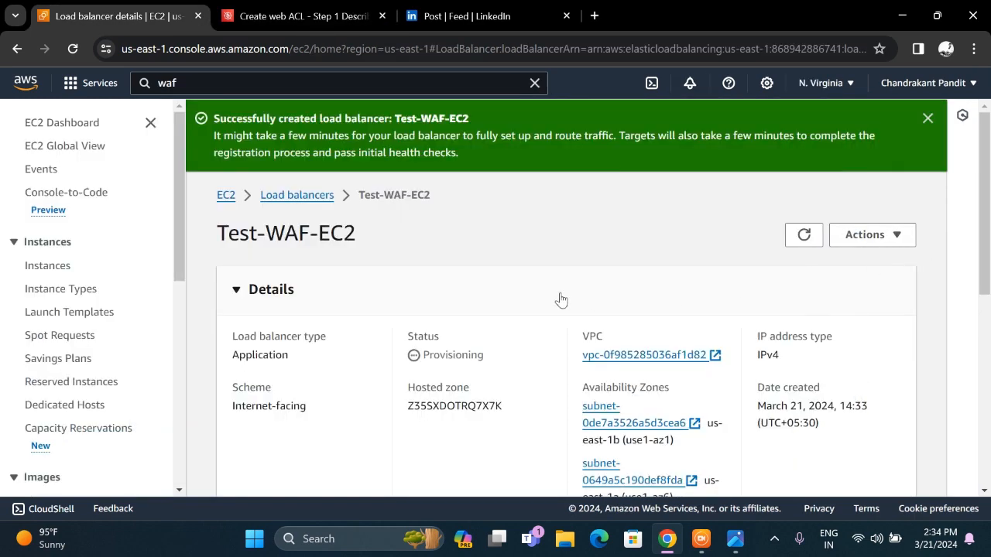
left_click(807, 240)
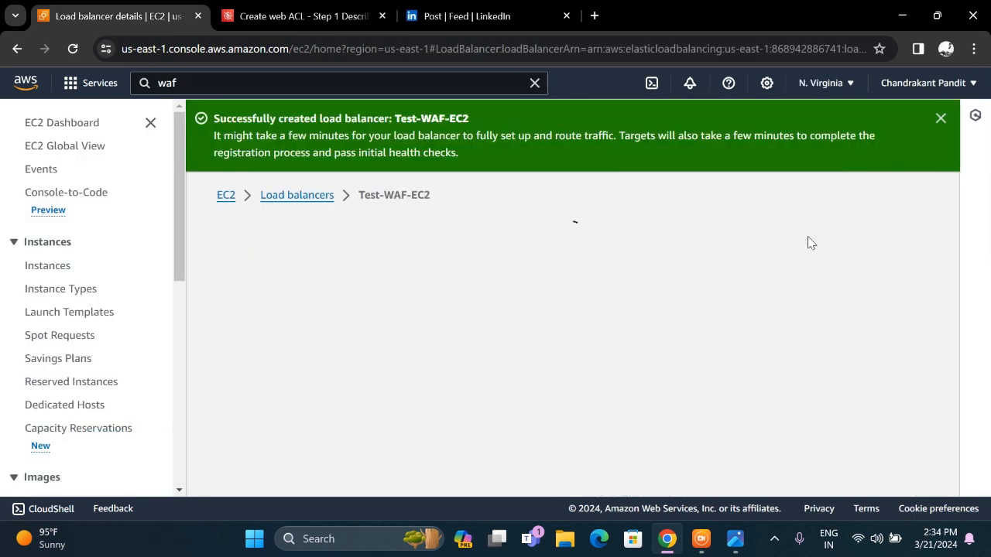
left_click(802, 236)
left_click(800, 243)
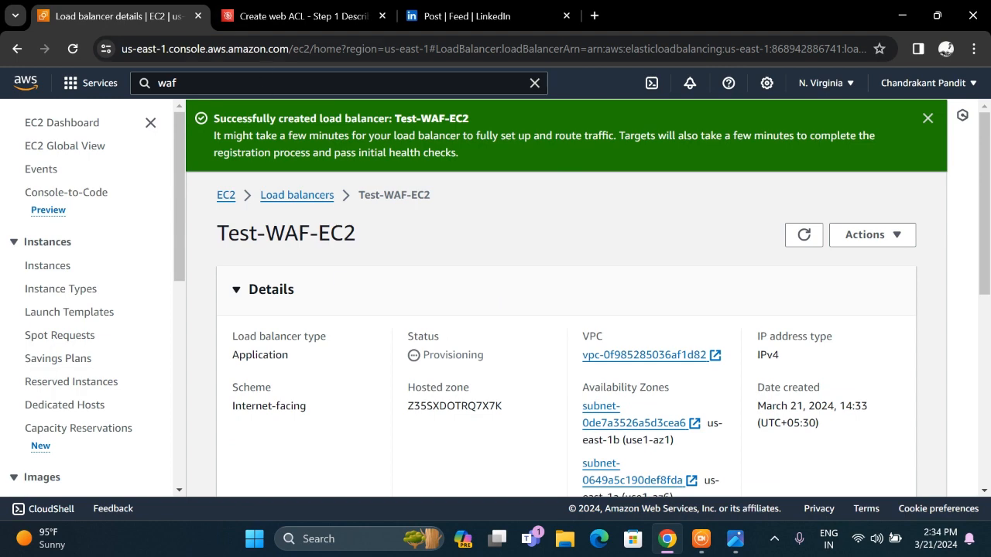
left_click(263, 16)
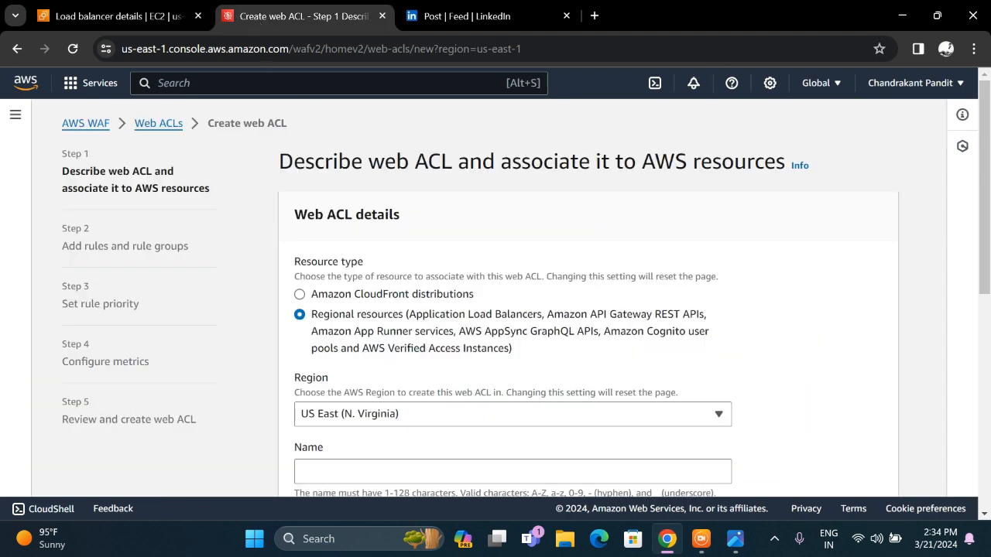
Leave the web ACL form for the WAF IP sets and open the existing my-laptop-ip set.
scroll(511, 298, "down", 2)
scroll(511, 298, "up", 2)
scroll(391, 280, "down", 2)
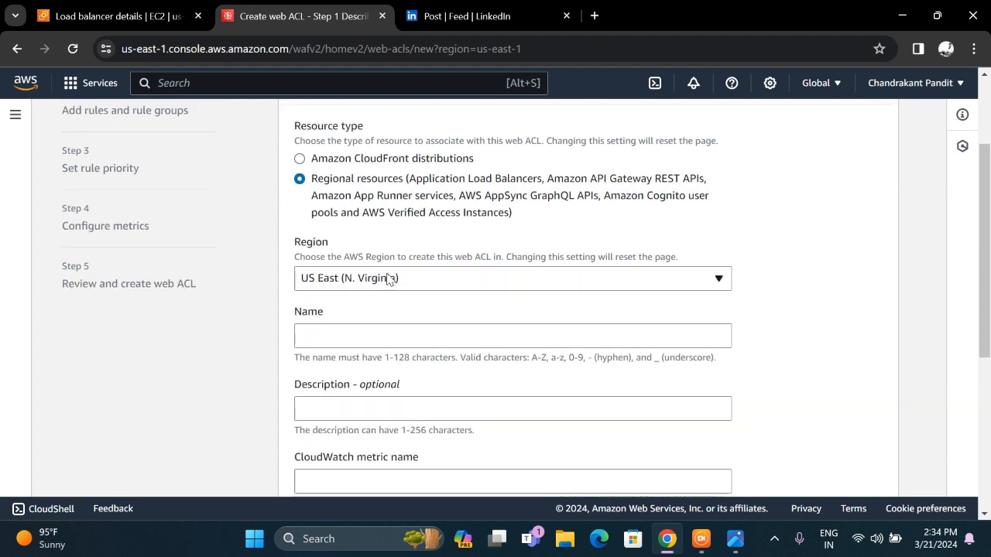
scroll(391, 280, "up", 2)
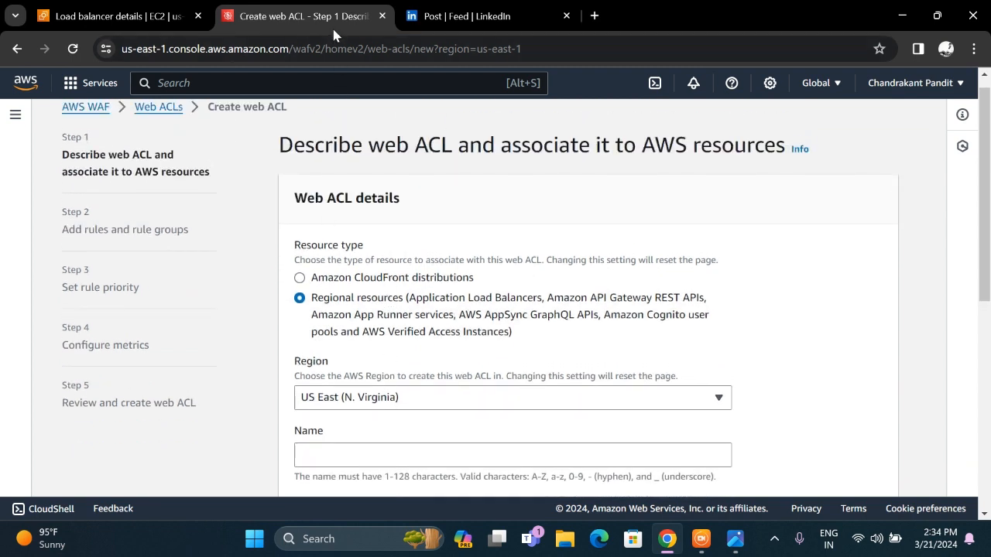
left_click(15, 115)
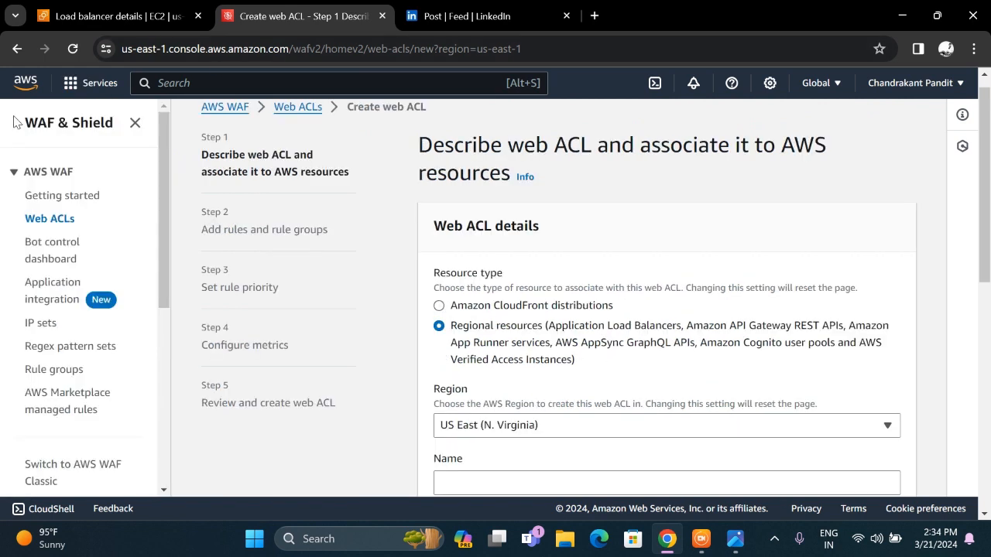
left_click(38, 325)
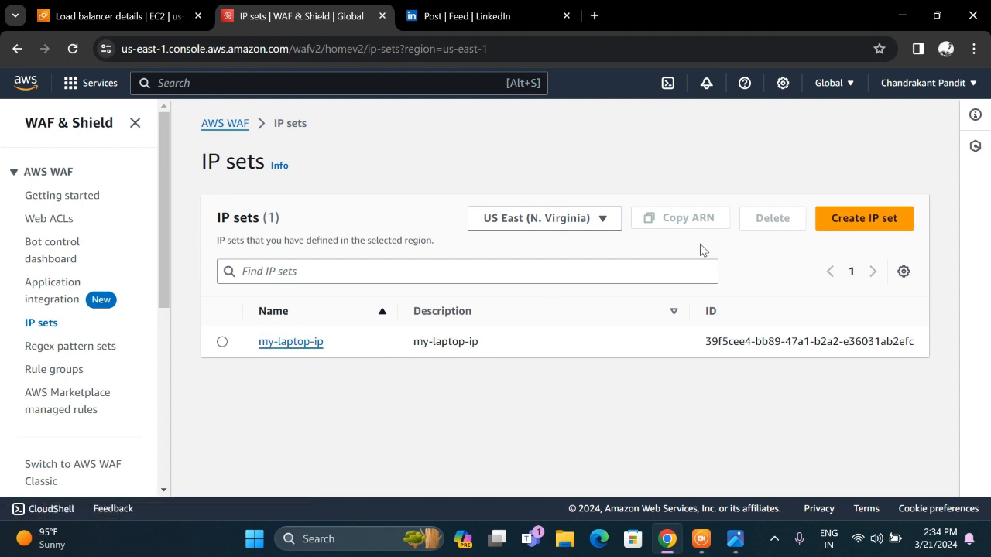
left_click(314, 346)
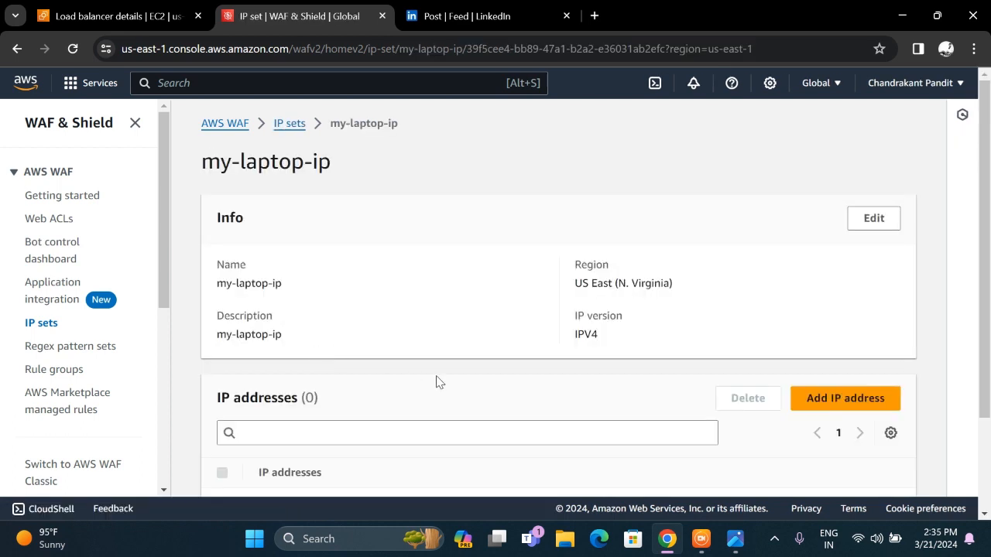
scroll(445, 387, "down", 3)
scroll(445, 391, "up", 2)
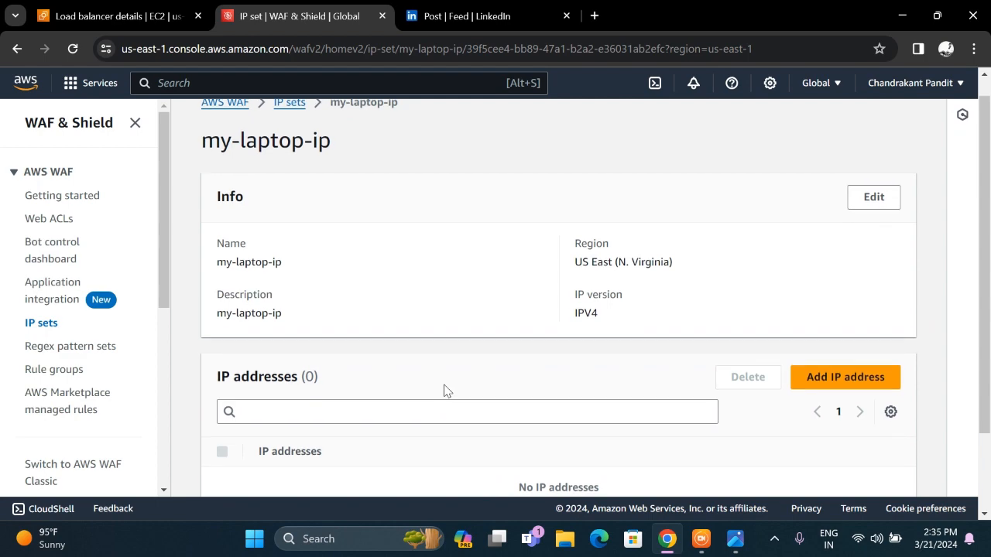
left_click(881, 207)
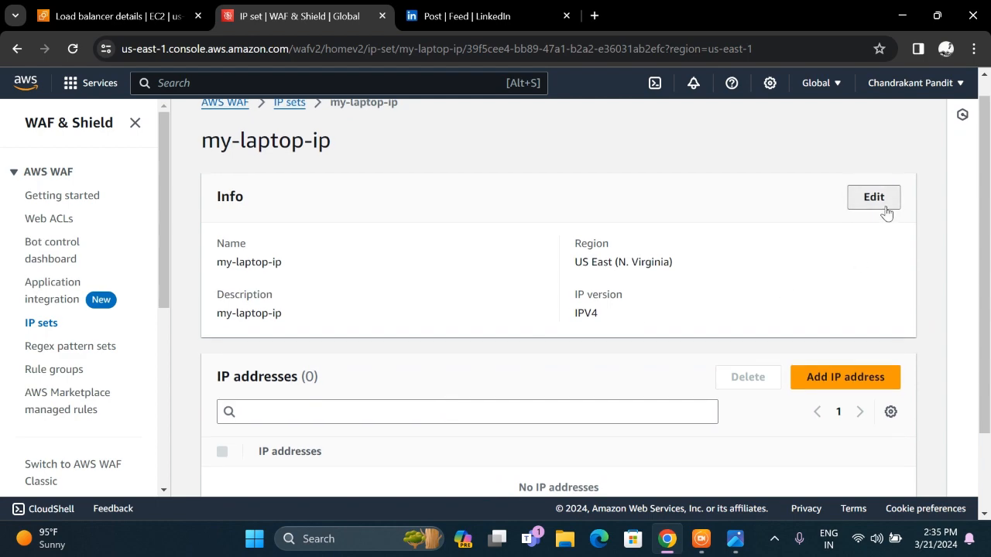
left_click(718, 296)
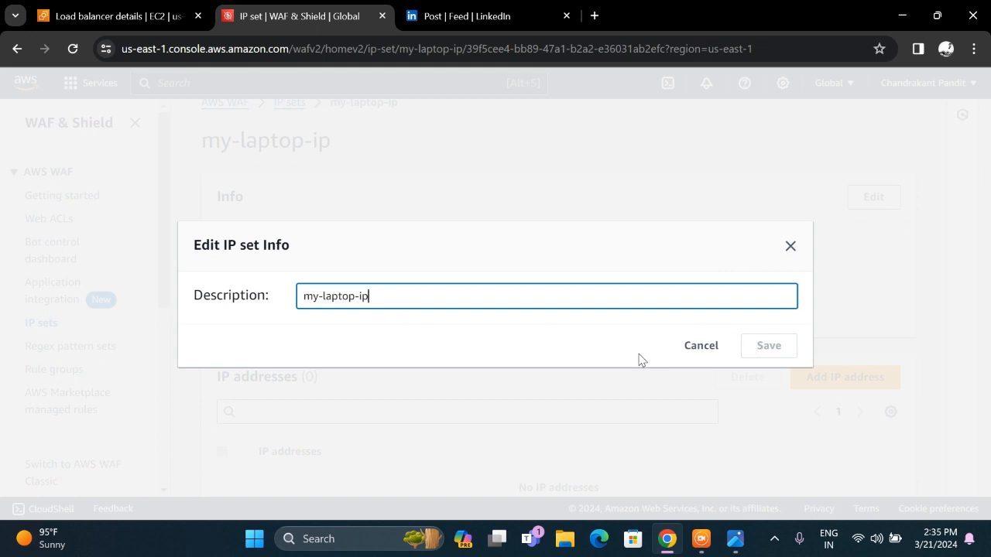
left_click(694, 353)
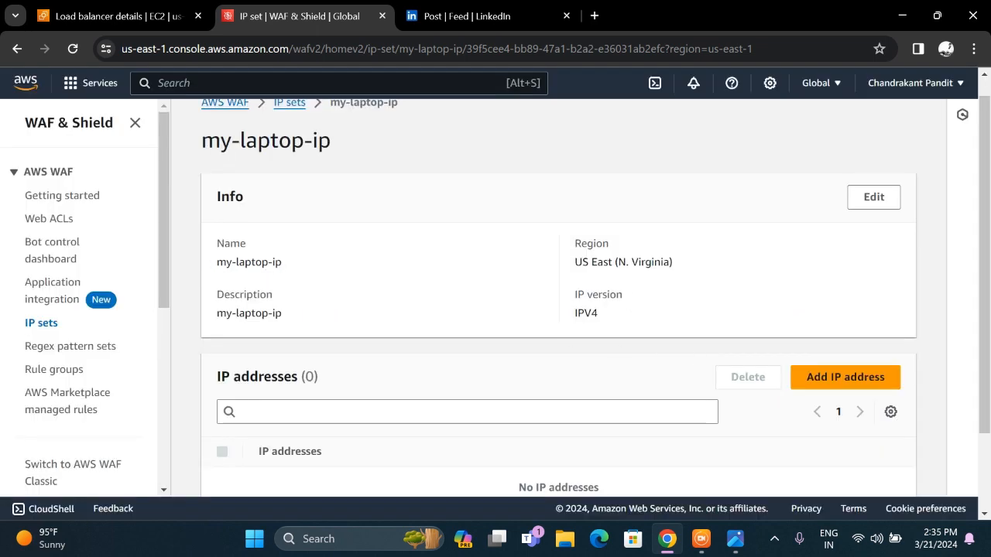
Start adding an IP address to the my-laptop-ip set.
scroll(440, 258, "down", 1)
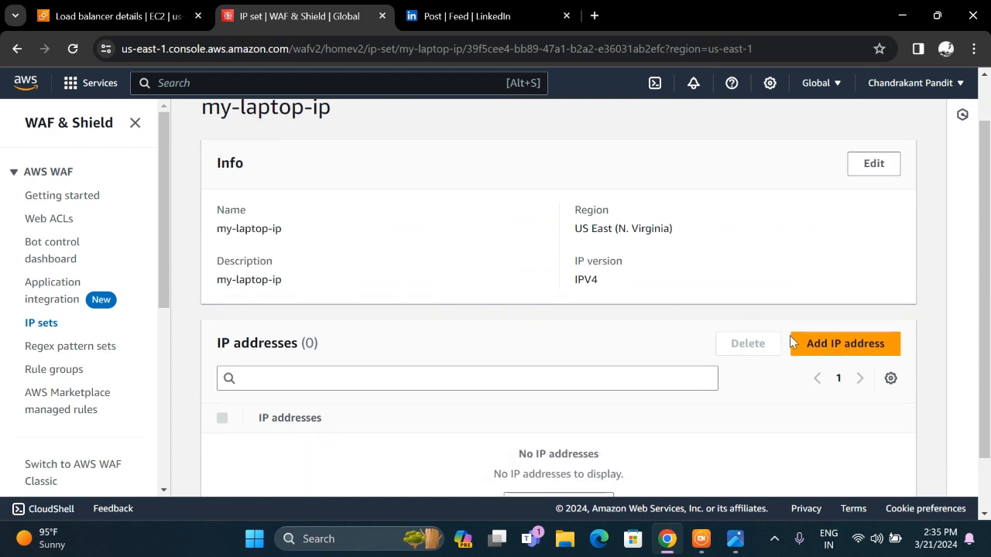
scroll(803, 348, "down", 2)
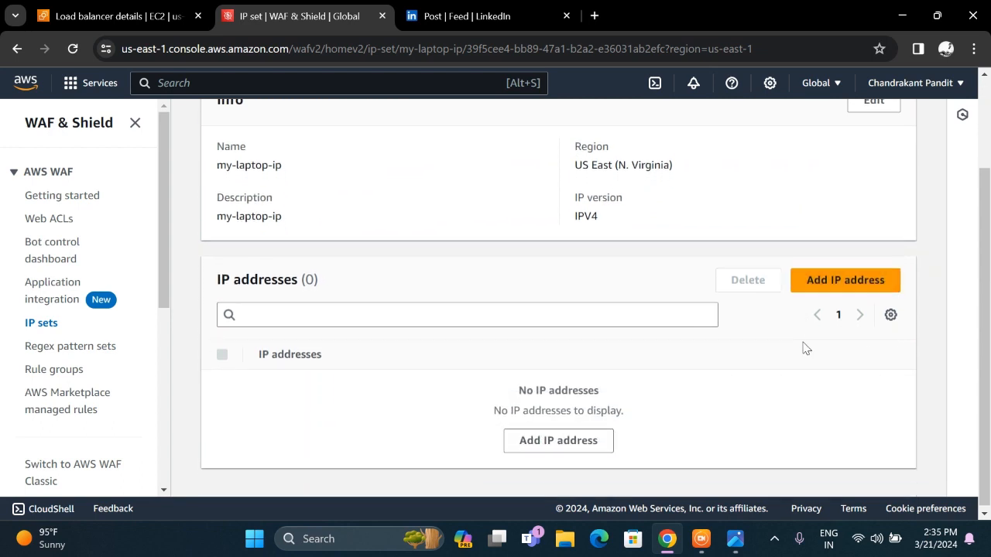
left_click(826, 281)
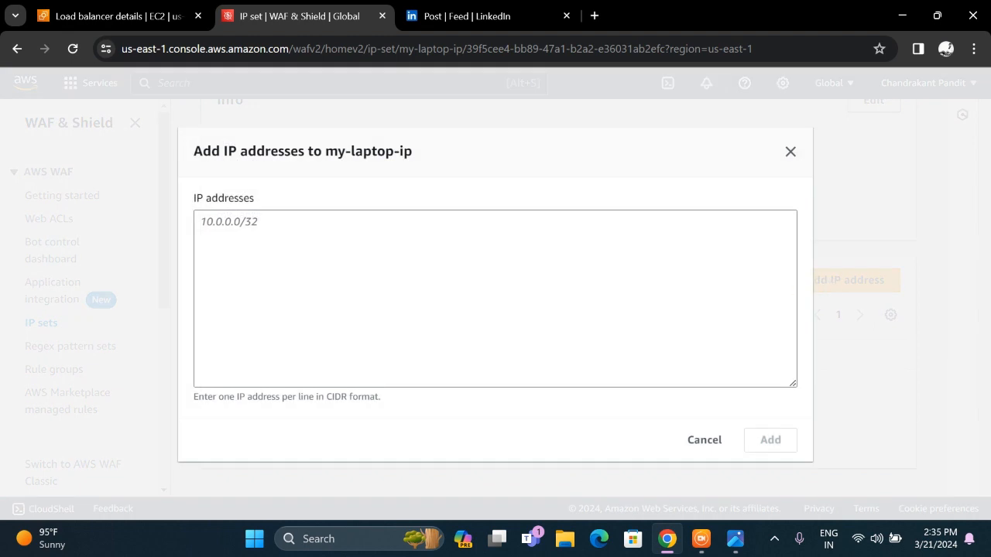
left_click(230, 222)
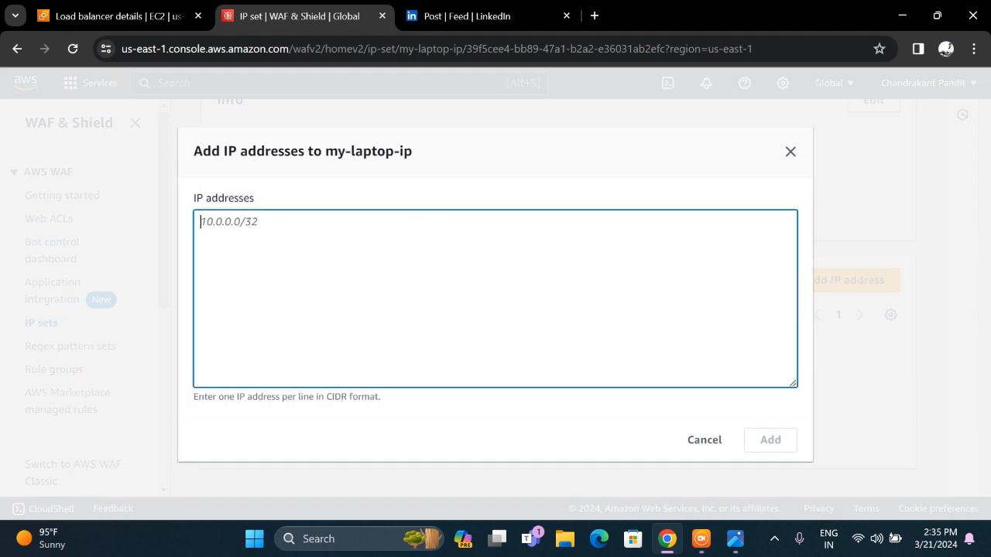
Search the web for findmyip in a new browser tab, open What Is My IP Address and copy the public IPv4 address.
left_click(594, 15)
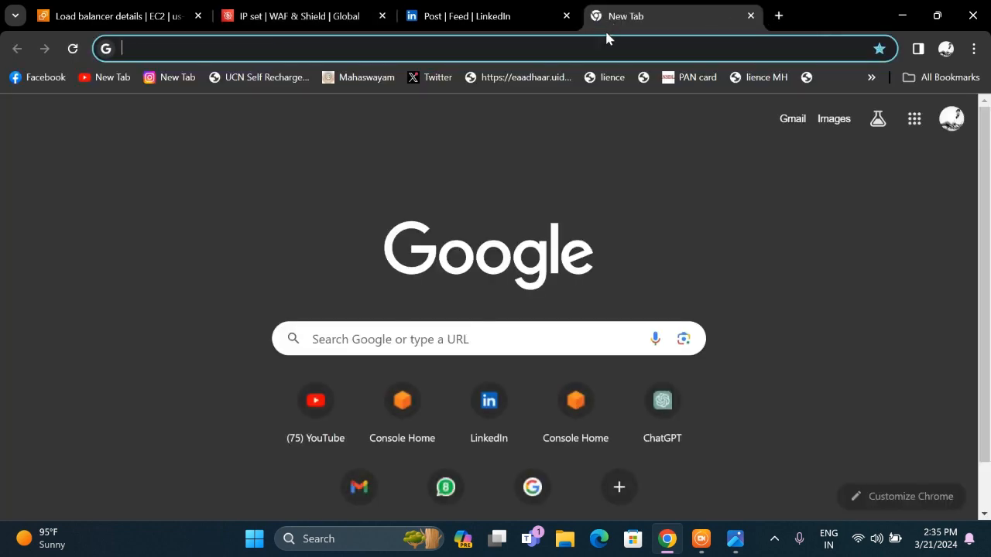
left_click(608, 48)
type("findmyip")
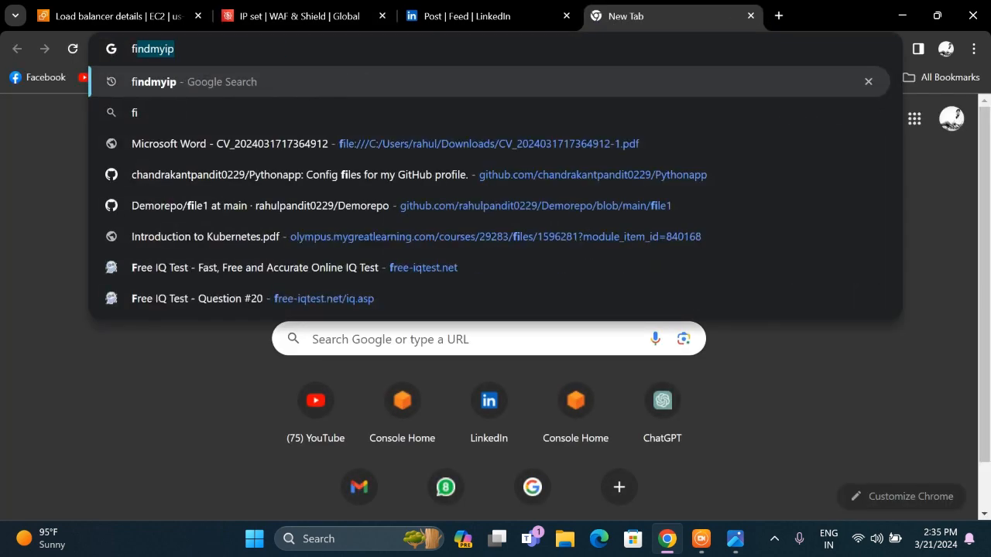
key("Return")
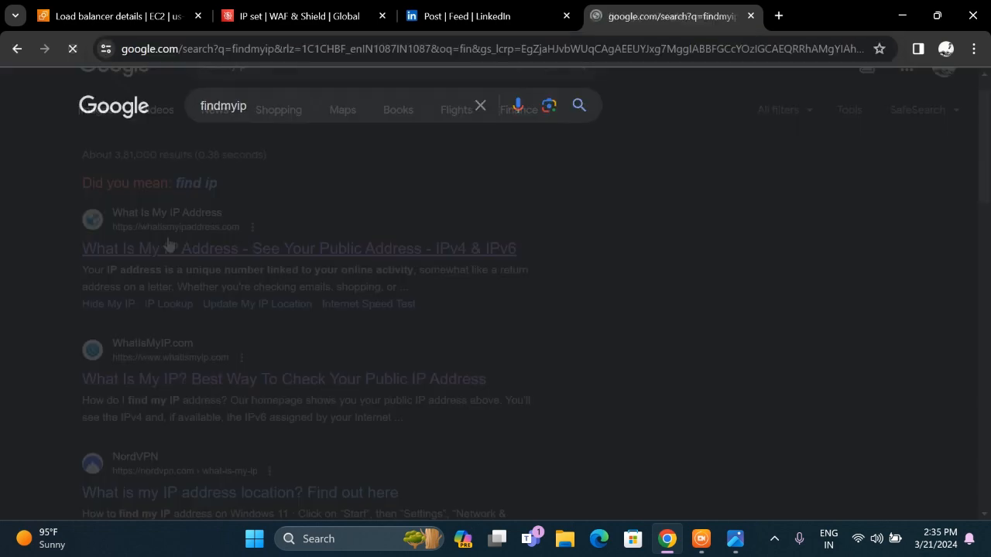
scroll(201, 256, "down", 2)
left_click(204, 248)
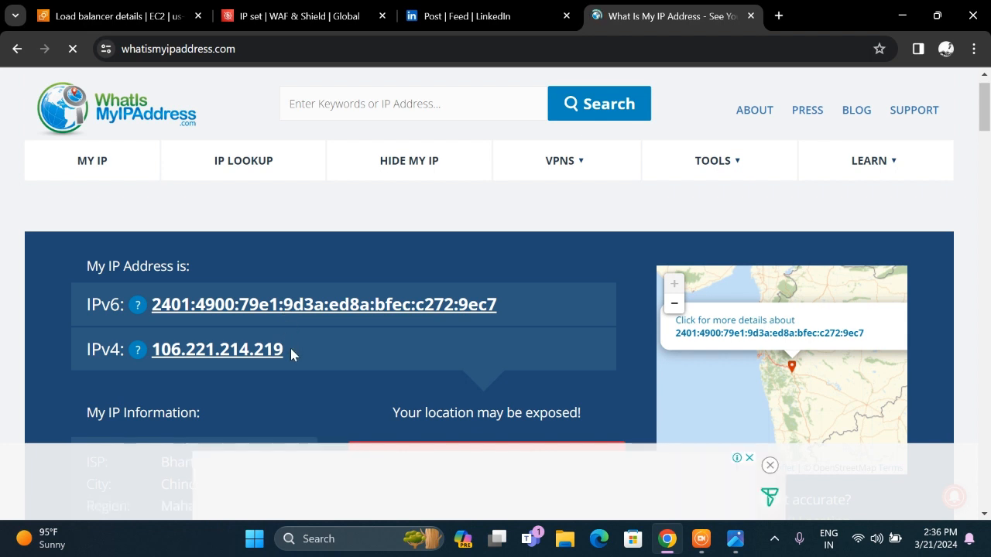
left_click_drag(291, 349, 154, 346)
key("ctrl+c")
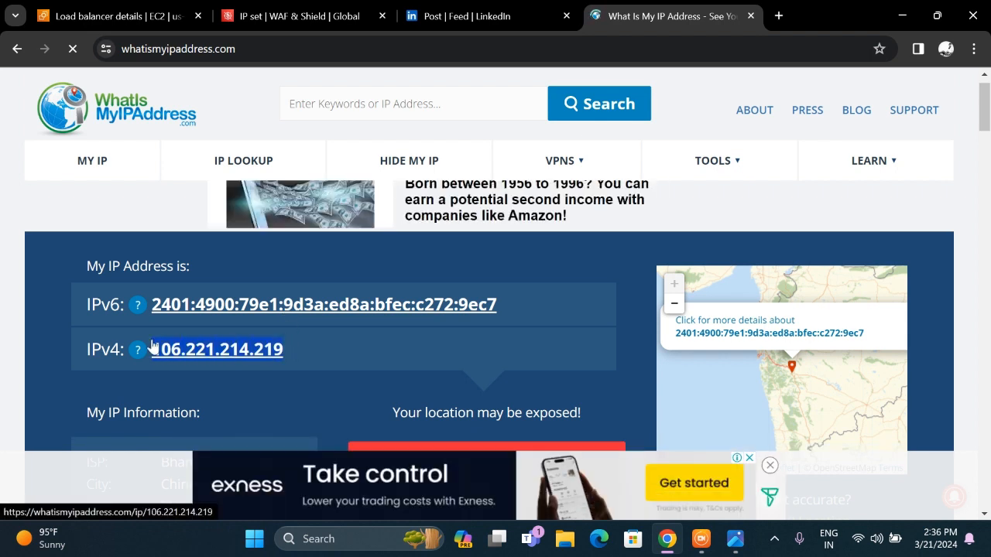
Return to the my-laptop-ip set, enter the copied IPv4 address in CIDR format with the suffix /32, and add it.
left_click(458, 13)
left_click(327, 9)
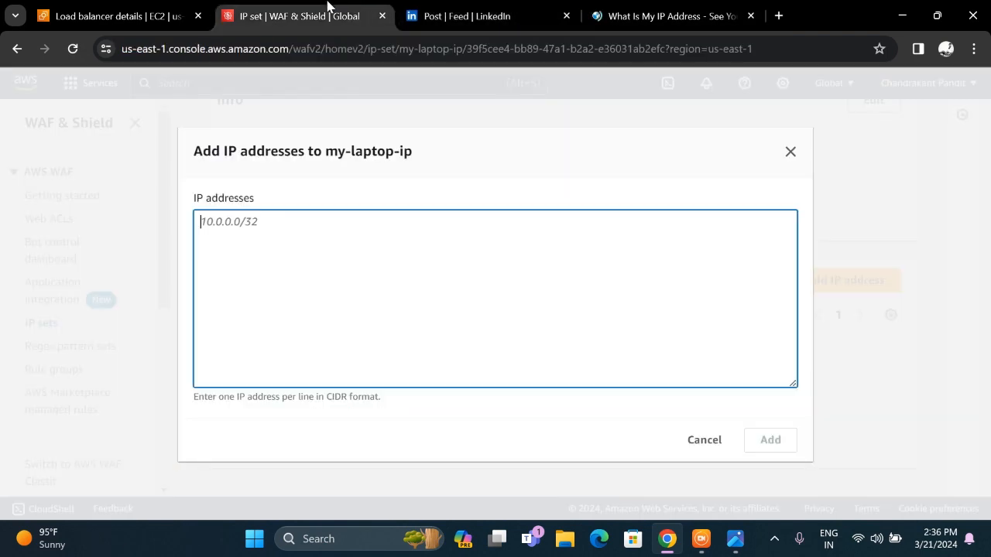
key("ctrl+v")
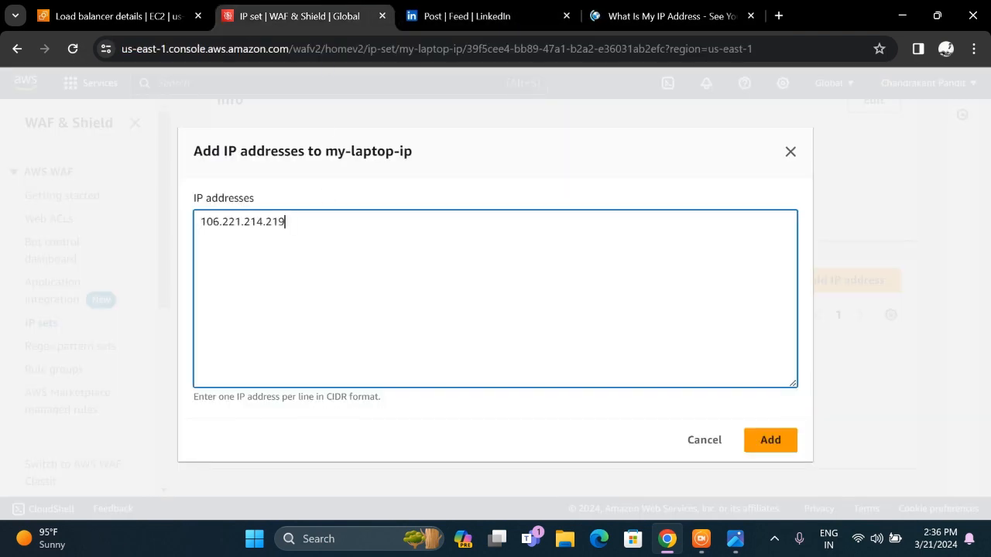
type("/")
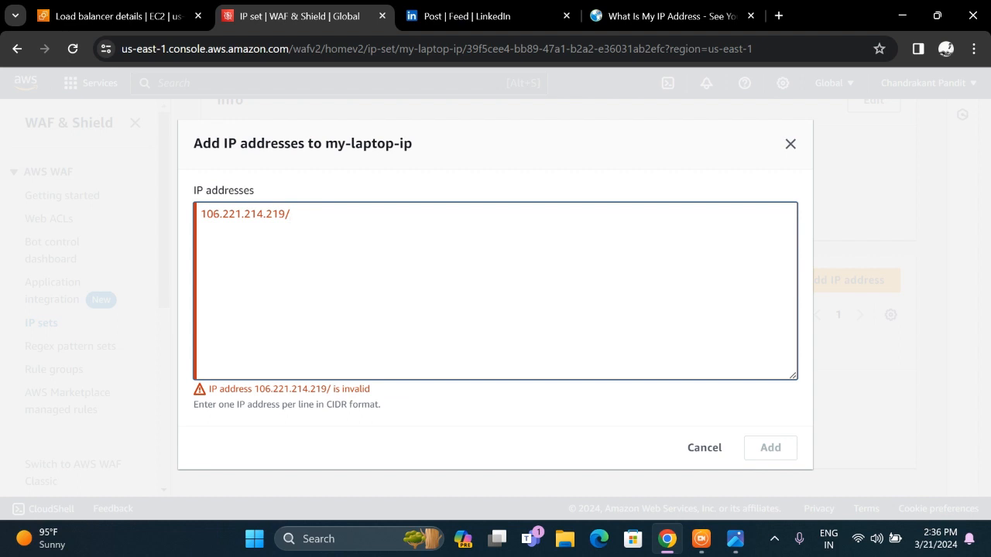
type("32")
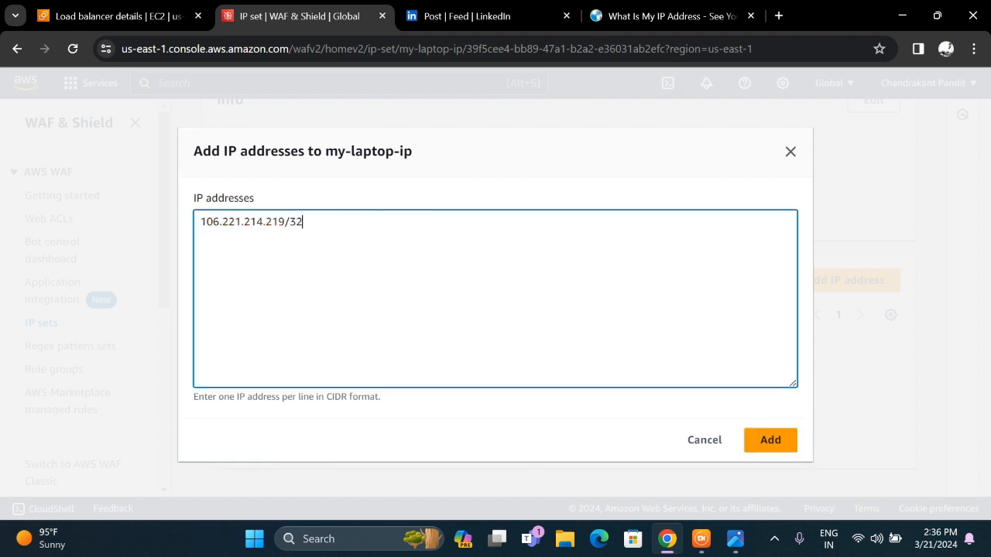
double_click(279, 221)
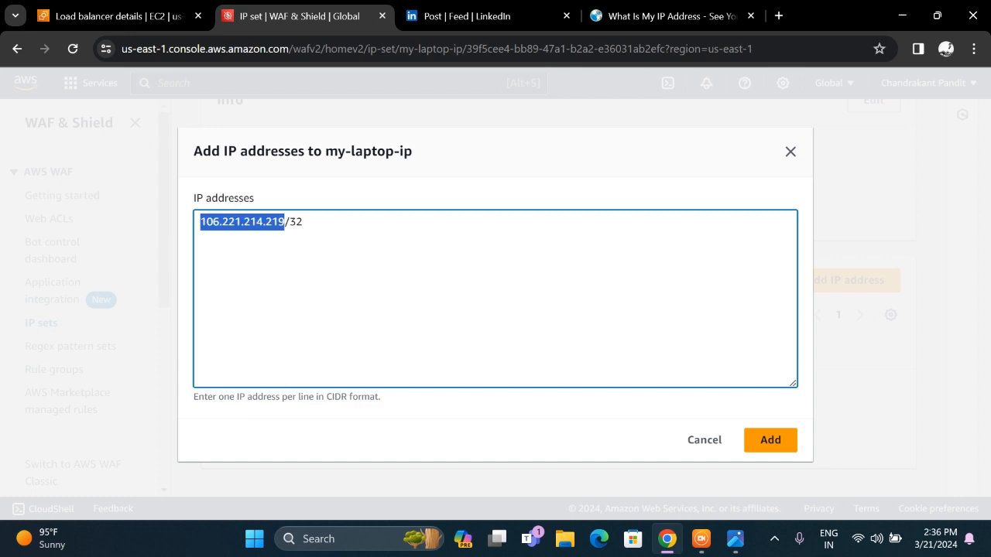
double_click(295, 222)
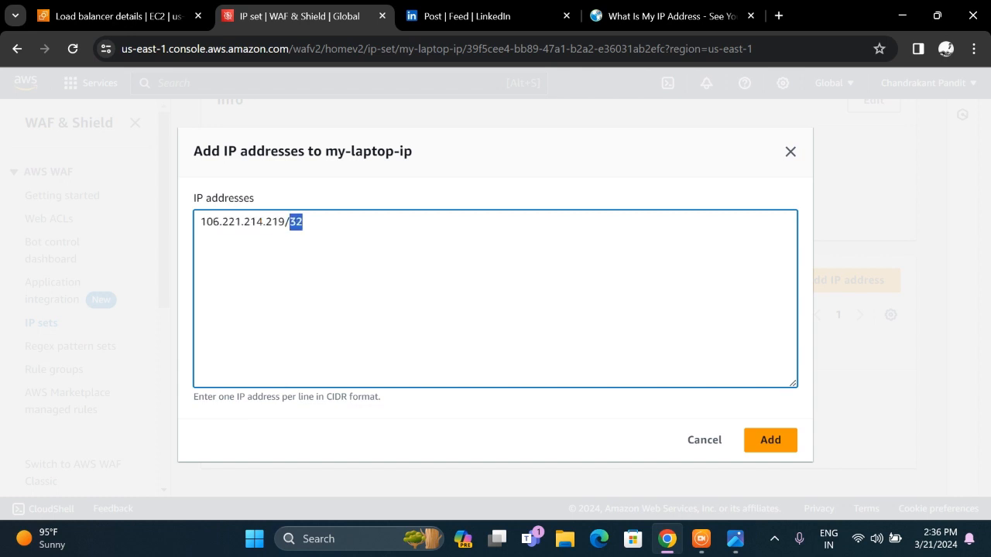
left_click(304, 222)
double_click(297, 223)
left_click(303, 222)
double_click(249, 222)
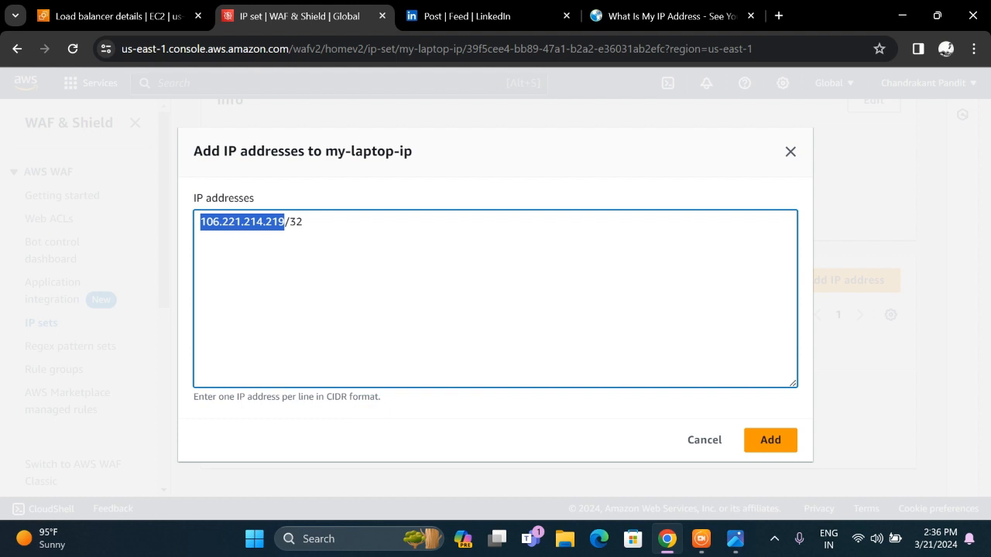
left_click(304, 222)
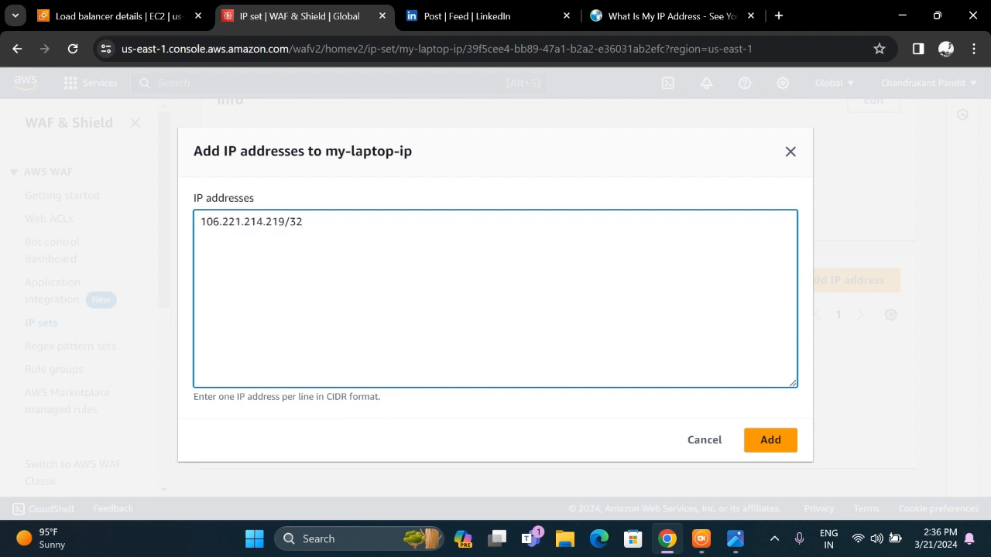
left_click(759, 440)
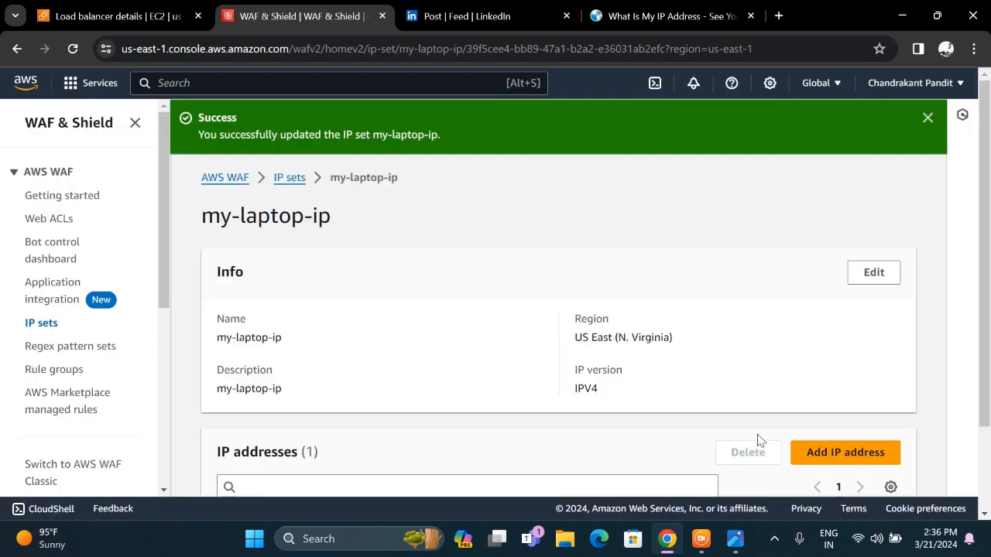
Check the address listed in the my-laptop-ip set and open the list of web ACLs.
scroll(541, 379, "down", 2)
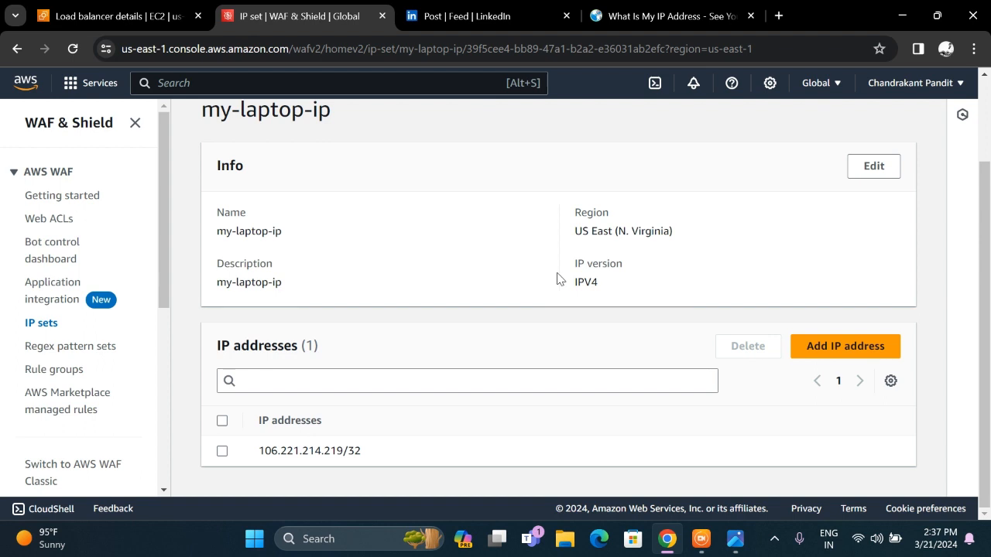
scroll(558, 279, "up", 1)
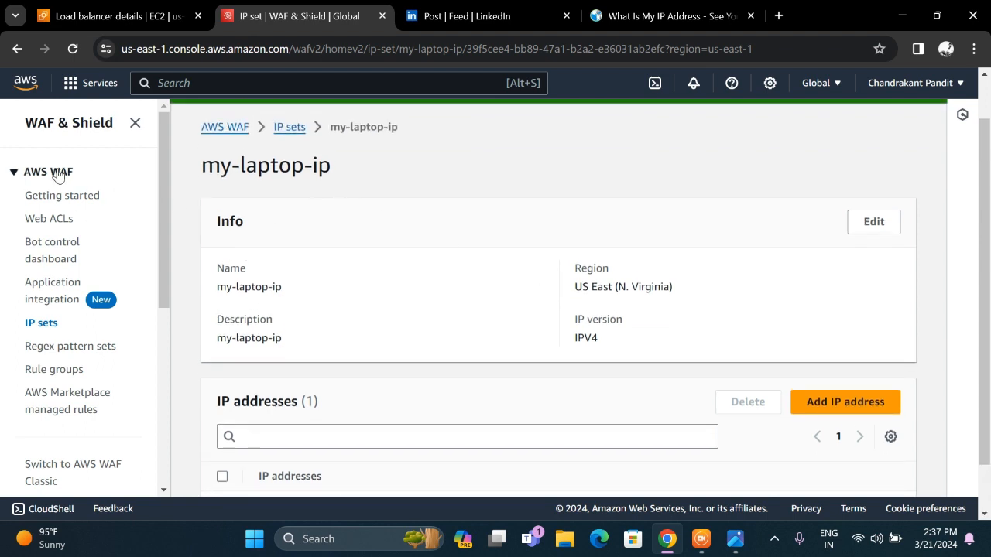
left_click(59, 224)
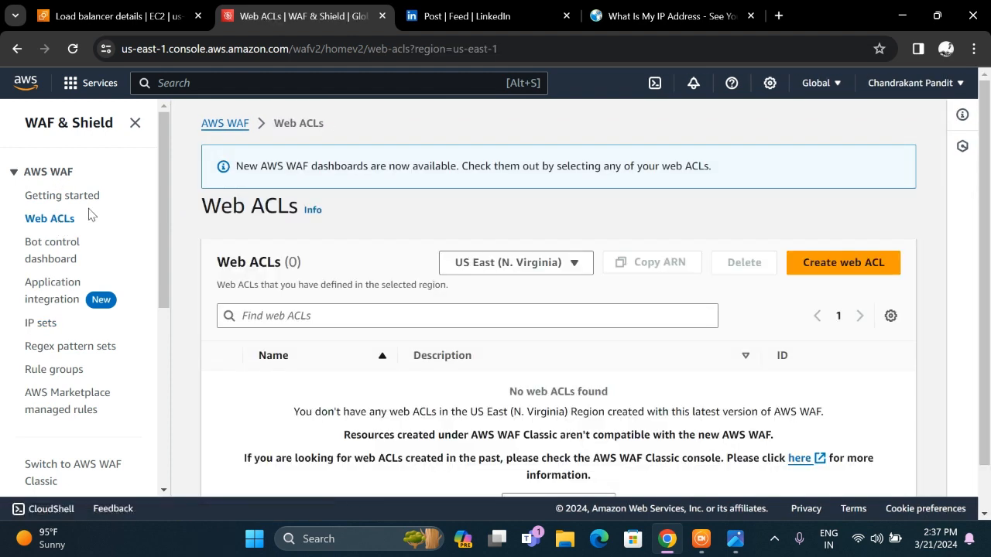
Open the AWS WAF getting started page and start creating a new web ACL for regional resources.
left_click(48, 175)
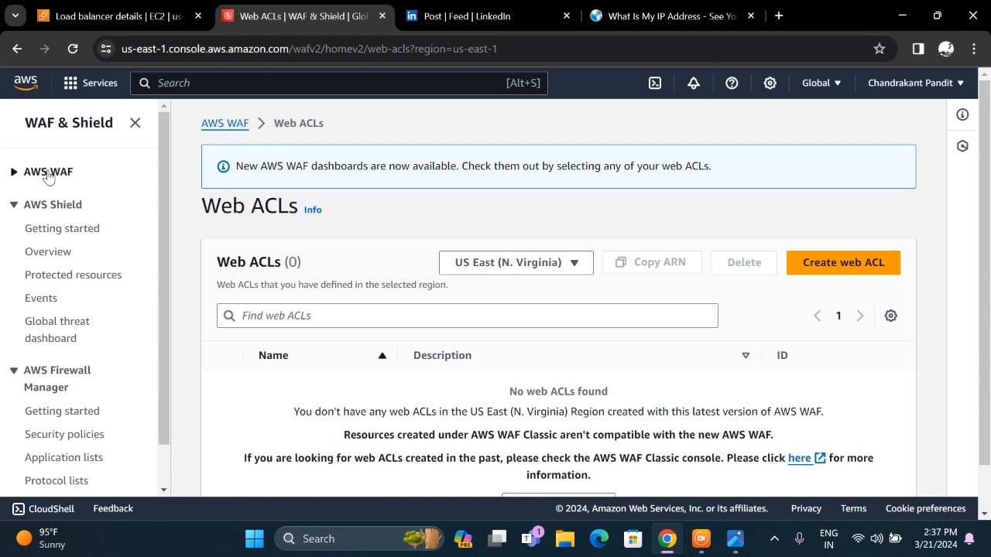
left_click(52, 124)
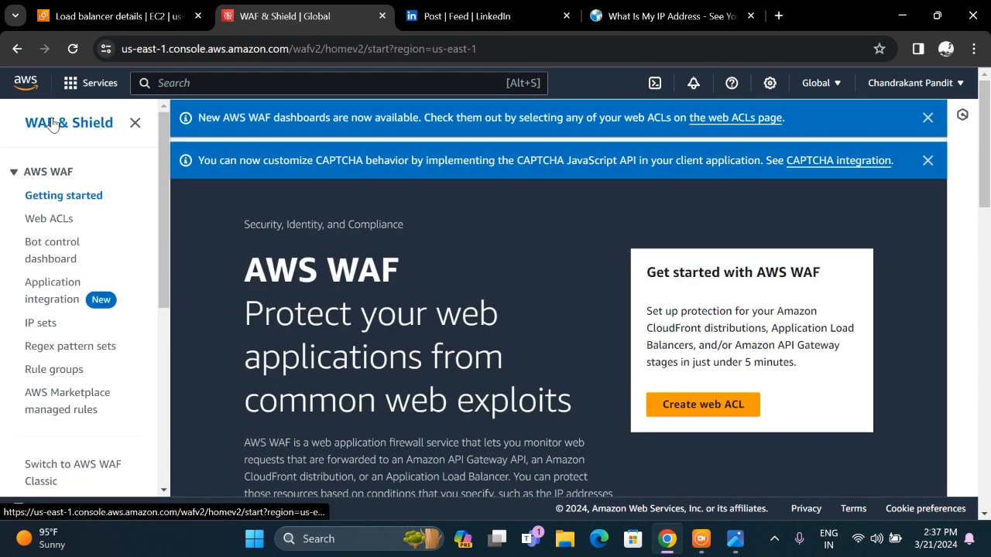
left_click(719, 411)
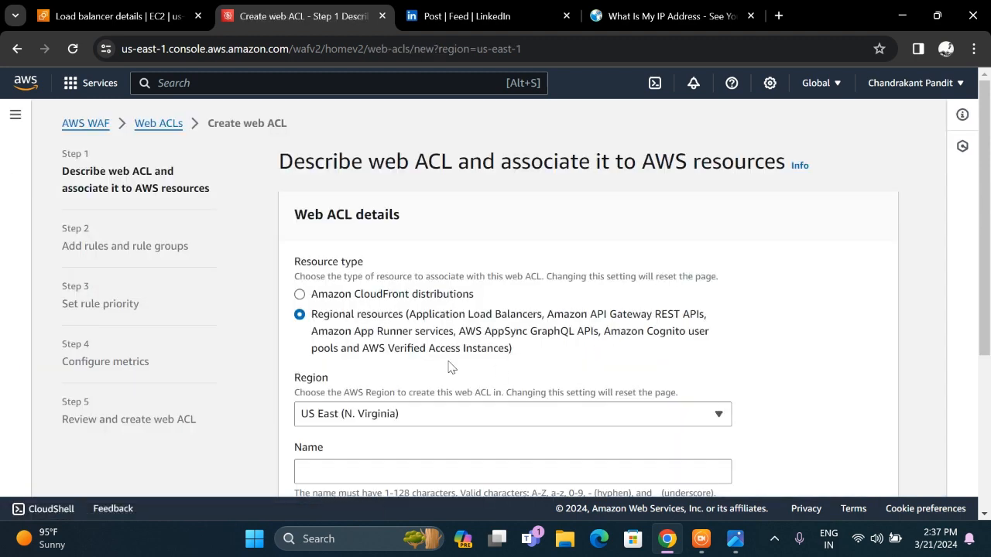
scroll(451, 367, "down", 2)
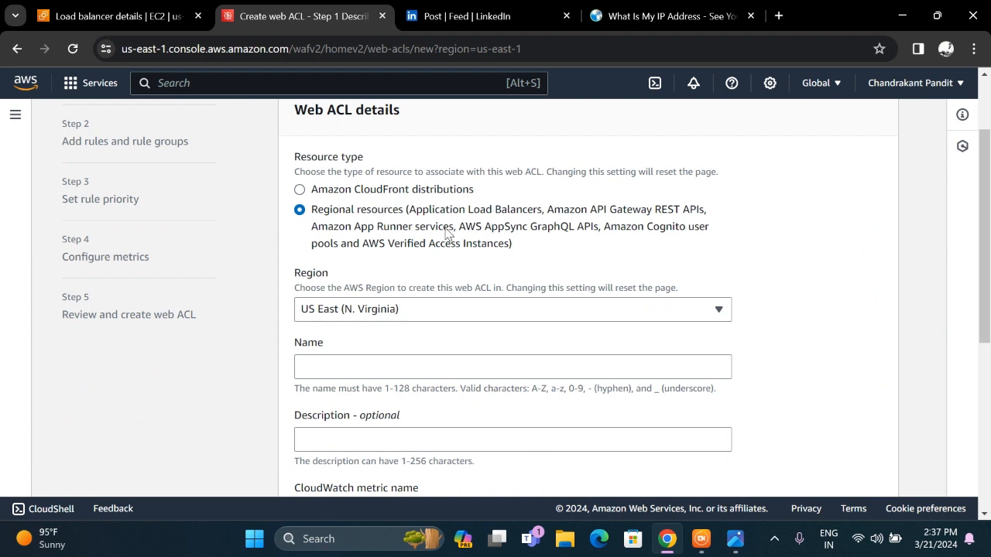
scroll(430, 274, "down", 1)
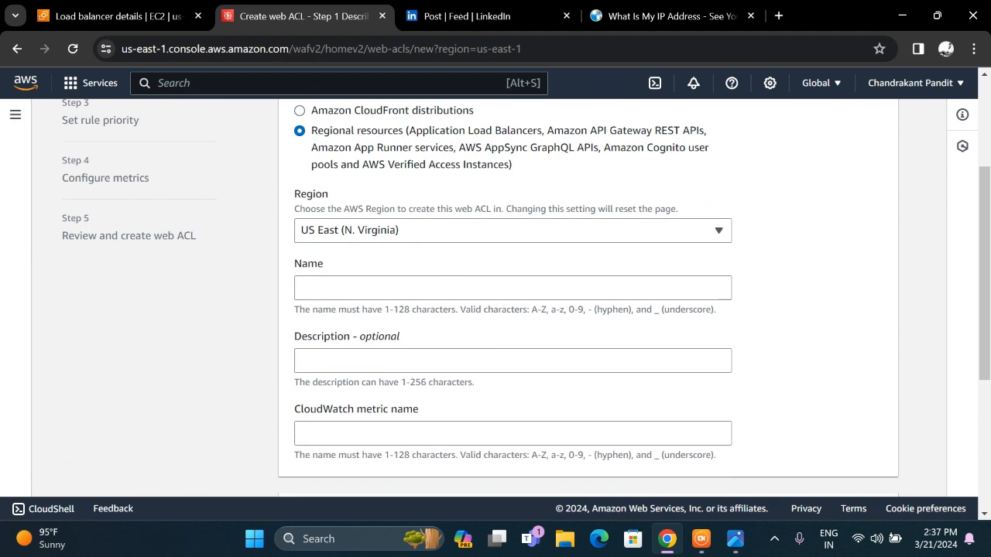
Keep US East (N. Virginia) as the web ACL's region and name the web ACL Test-WAP.
left_click(411, 236)
left_click(411, 236)
left_click(399, 288)
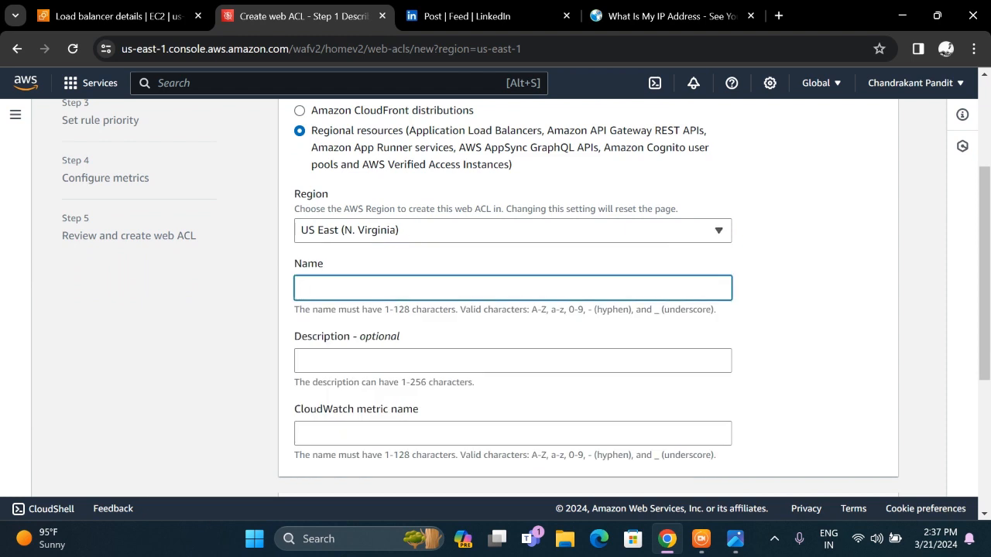
type("TEst")
key("BackSpace")
key("BackSpace")
key("BackSpace")
type("Test")
key("BackSpace")
key("BackSpace")
key("BackSpace")
type("est-WAP")
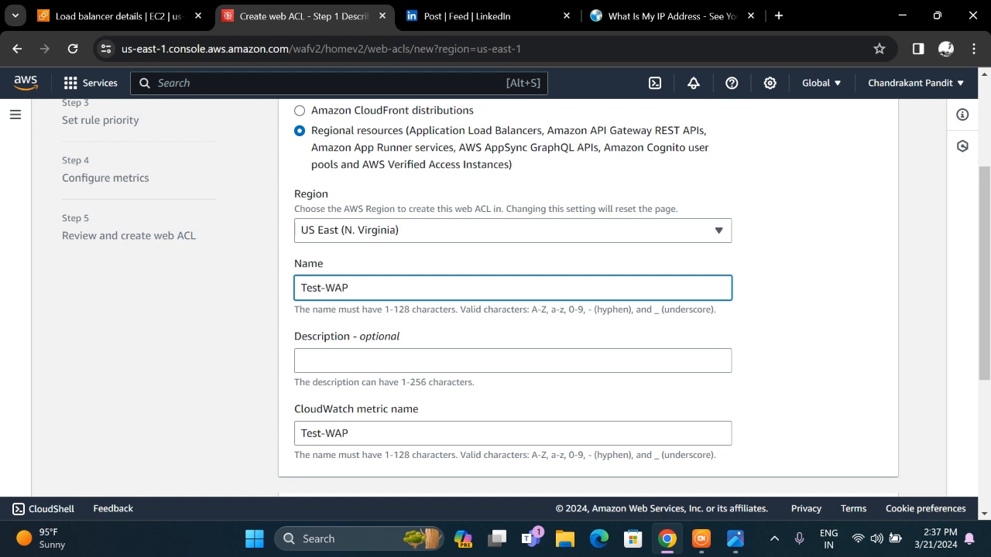
Copy the web ACL's name, Test-WAP, into its description.
scroll(397, 285, "down", 2)
key("ctrl+shift+Left")
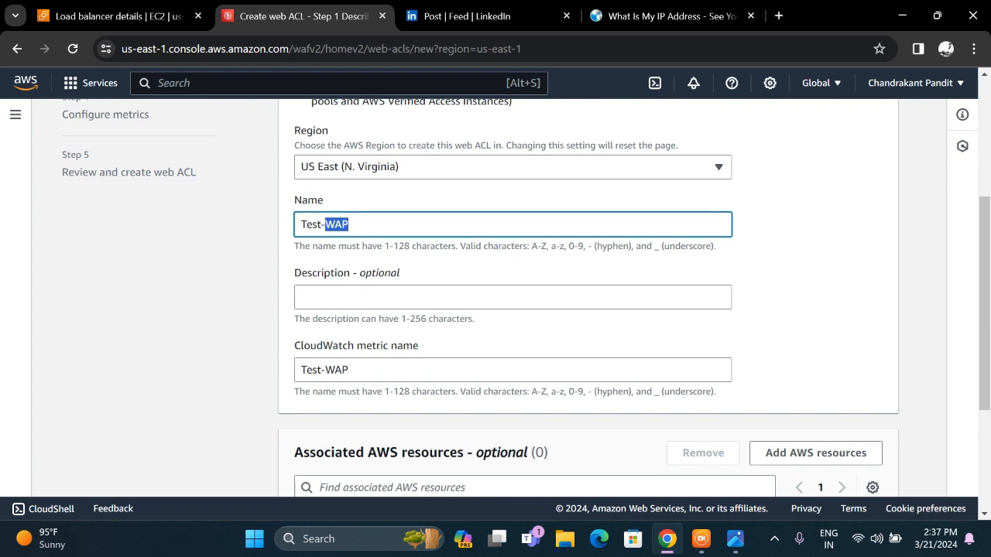
key("ctrl+shift+Left")
key("ctrl+c")
left_click(374, 297)
key("ctrl+v")
scroll(370, 303, "down", 1)
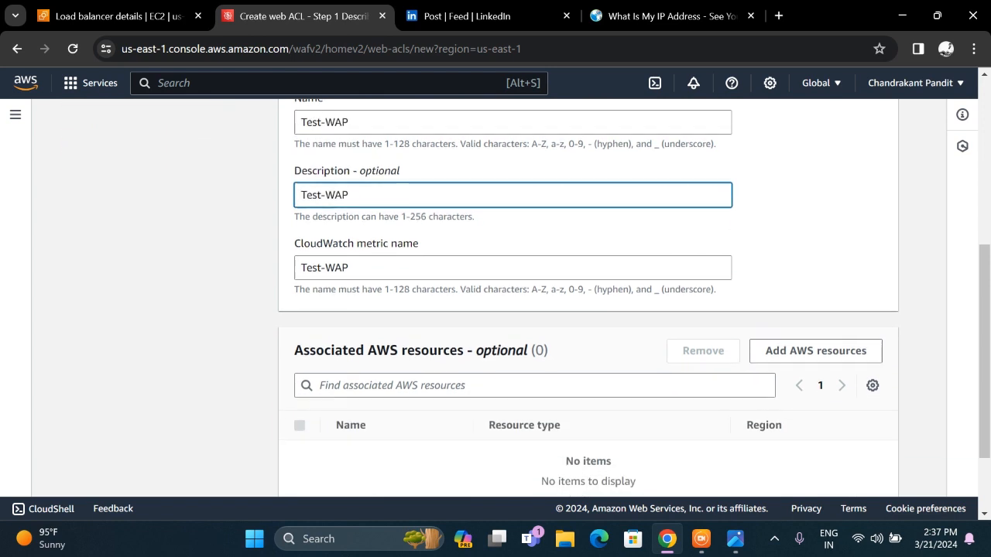
Associate the Application Load Balancer Test-WAF-EC2 with the web ACL and continue to the rules step.
scroll(370, 303, "down", 1)
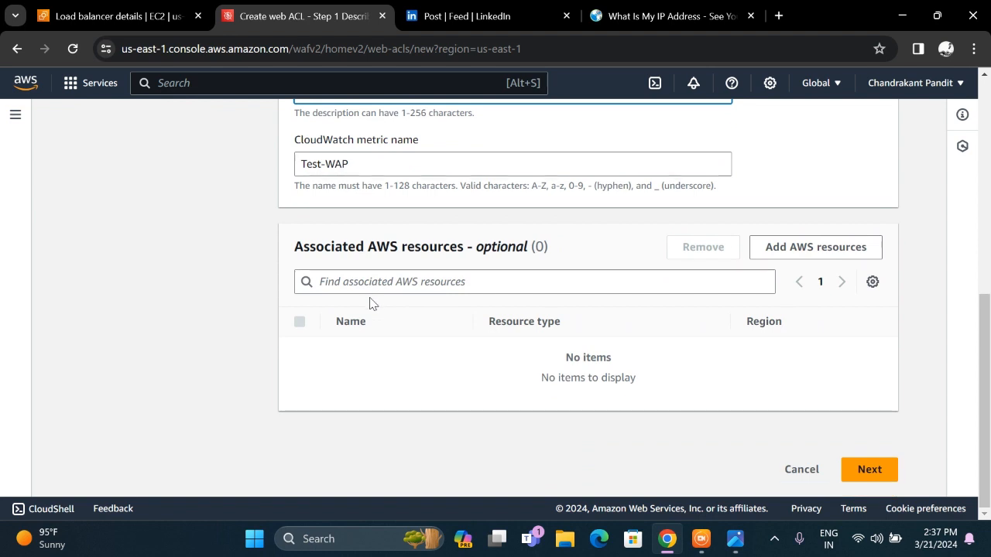
left_click(797, 255)
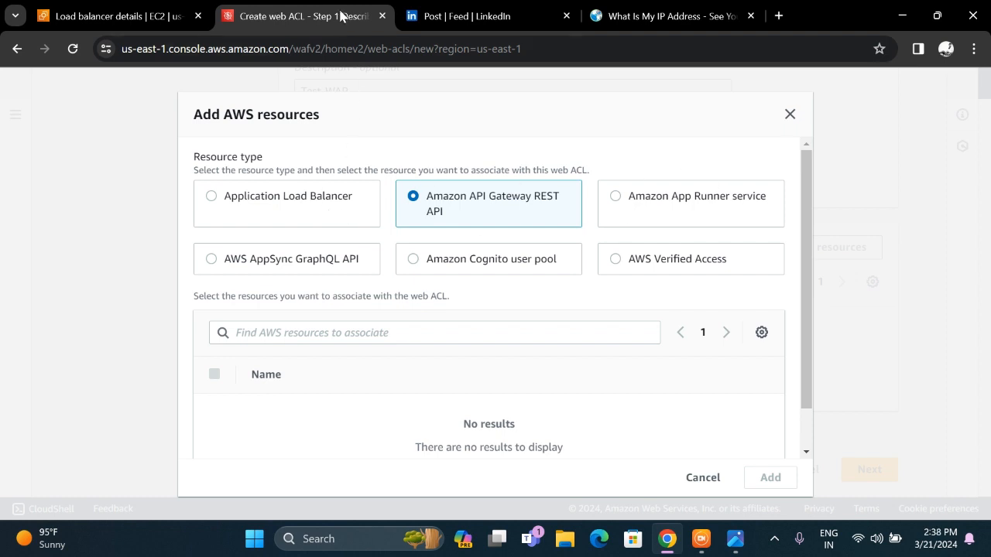
left_click(316, 198)
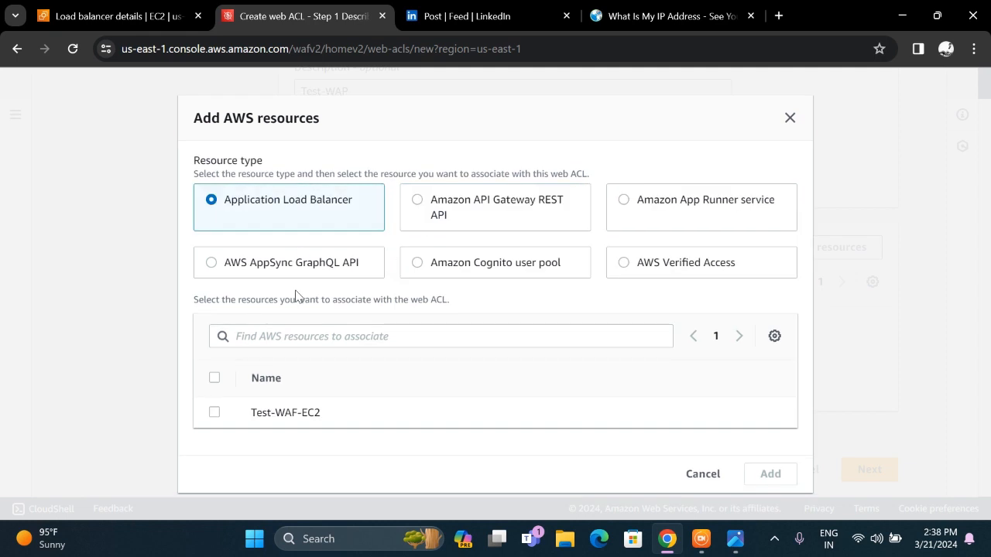
left_click(215, 413)
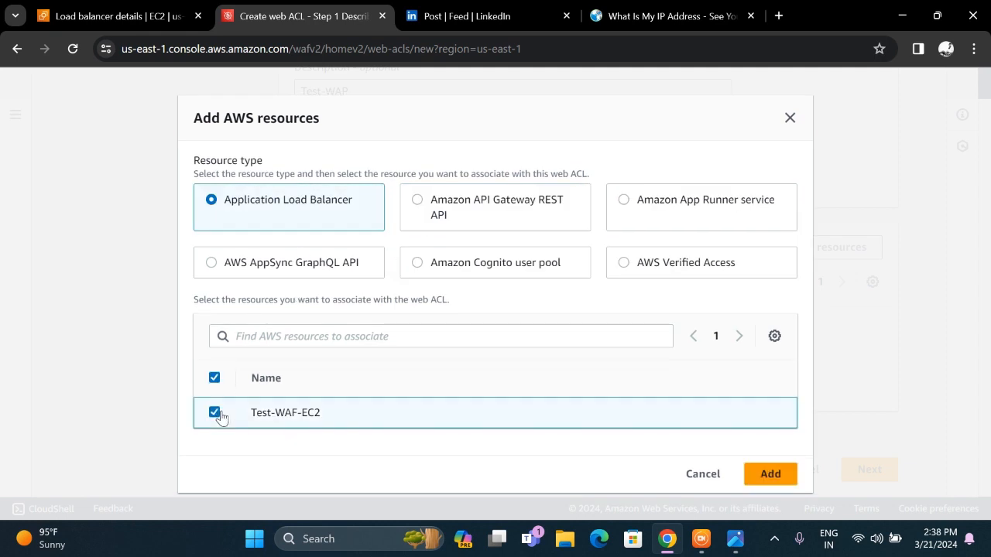
left_click(763, 477)
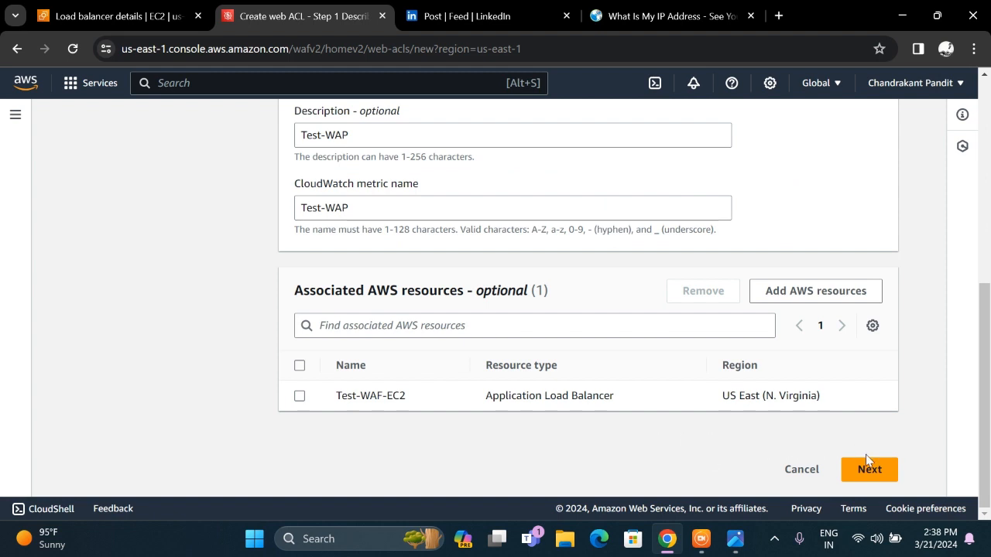
left_click(870, 470)
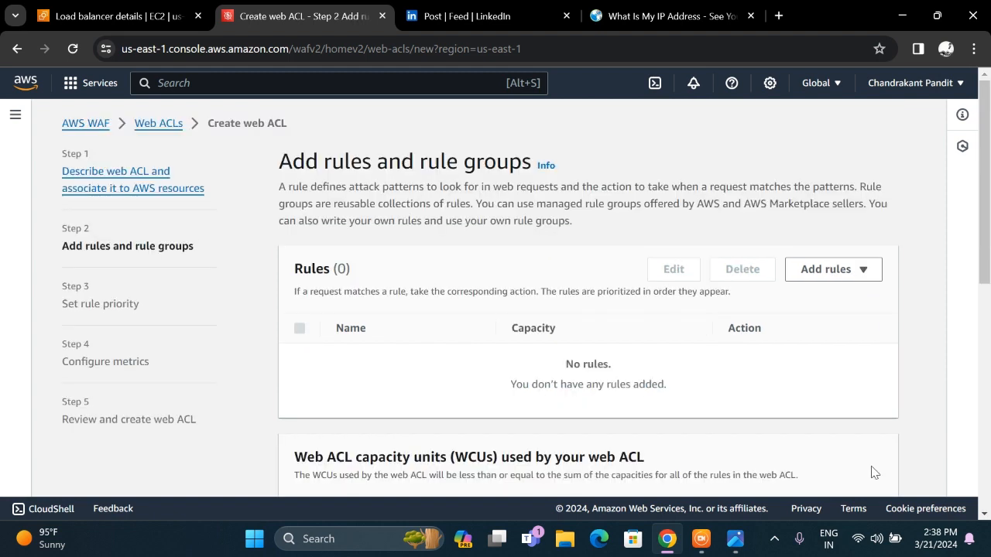
scroll(691, 377, "down", 1)
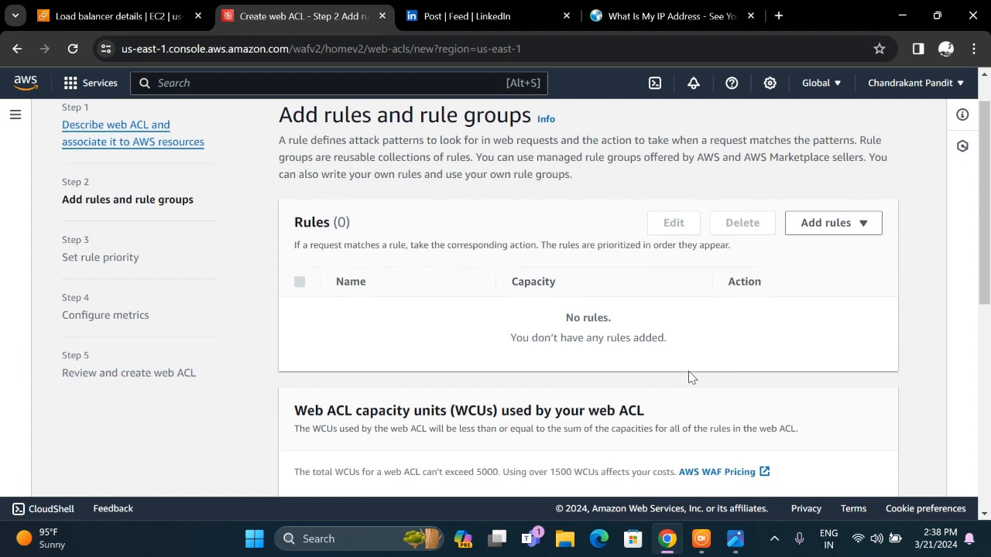
triple_click(619, 338)
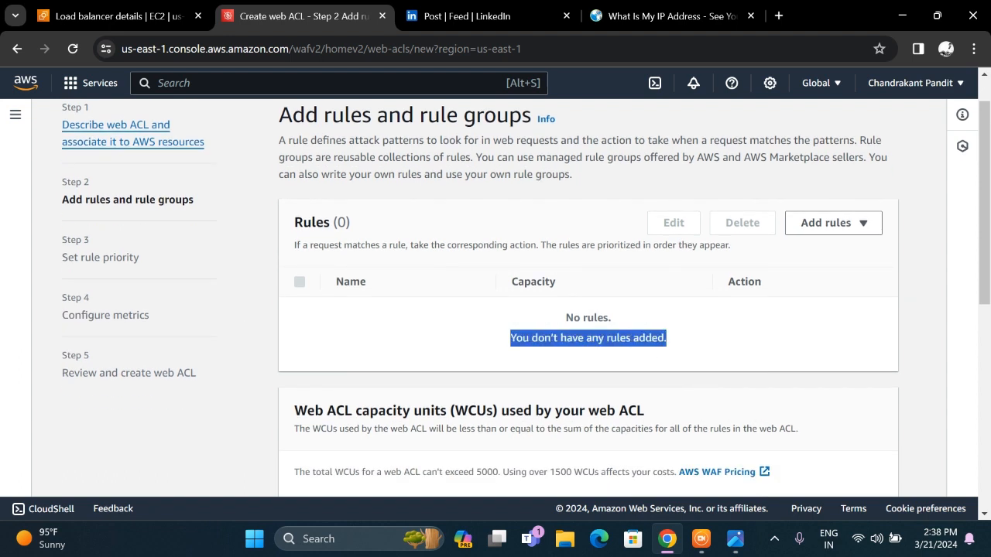
double_click(602, 318)
triple_click(606, 338)
left_click(602, 331)
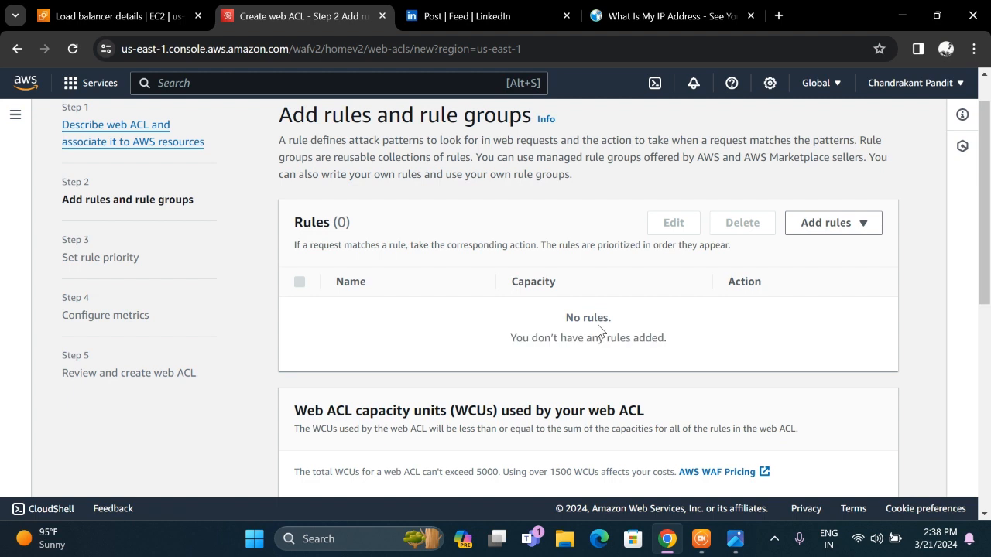
Start adding an own rule of type IP set and name it Block-Traffic-IPs.
left_click(823, 226)
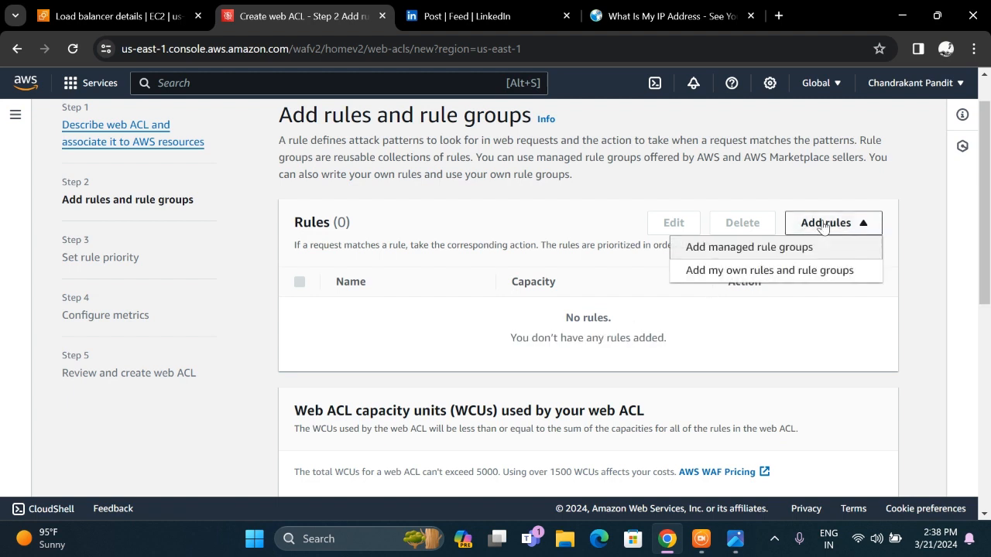
left_click(792, 271)
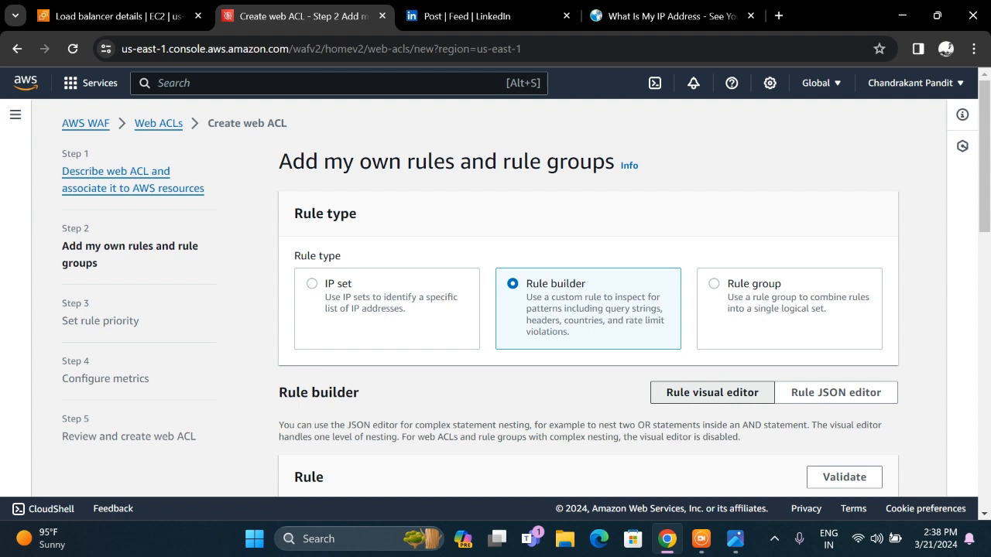
left_click(323, 288)
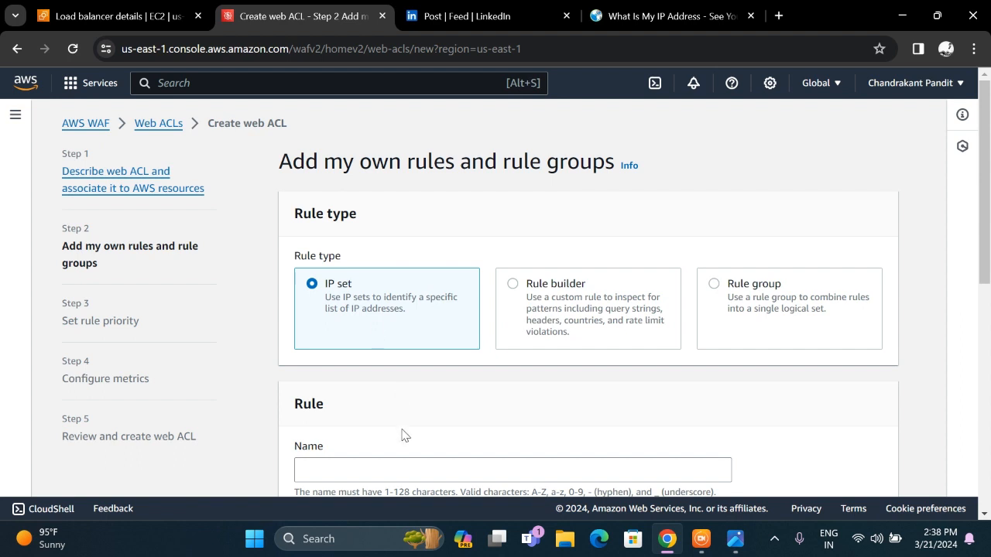
scroll(400, 434, "down", 2)
left_click(387, 302)
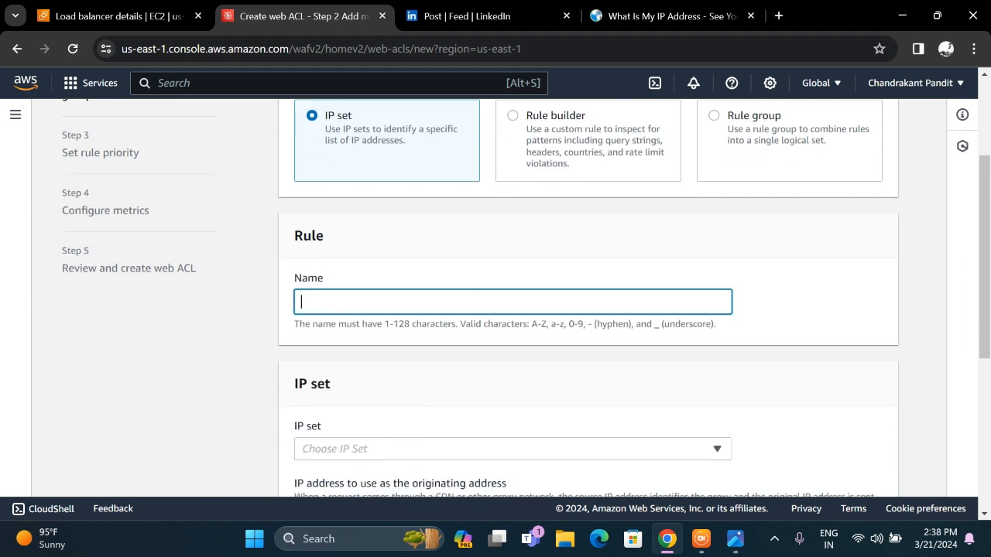
type("Block-Traffic-IPs")
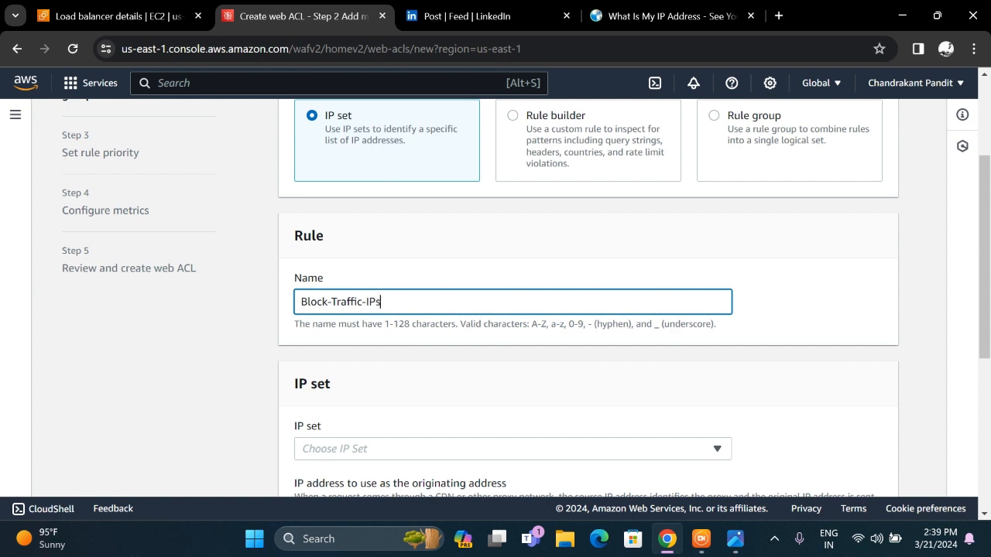
Assign the my-laptop-ip IP set to the rule, keep Source IP address and the Block action, and add the rule to the web ACL.
scroll(390, 312, "down", 2)
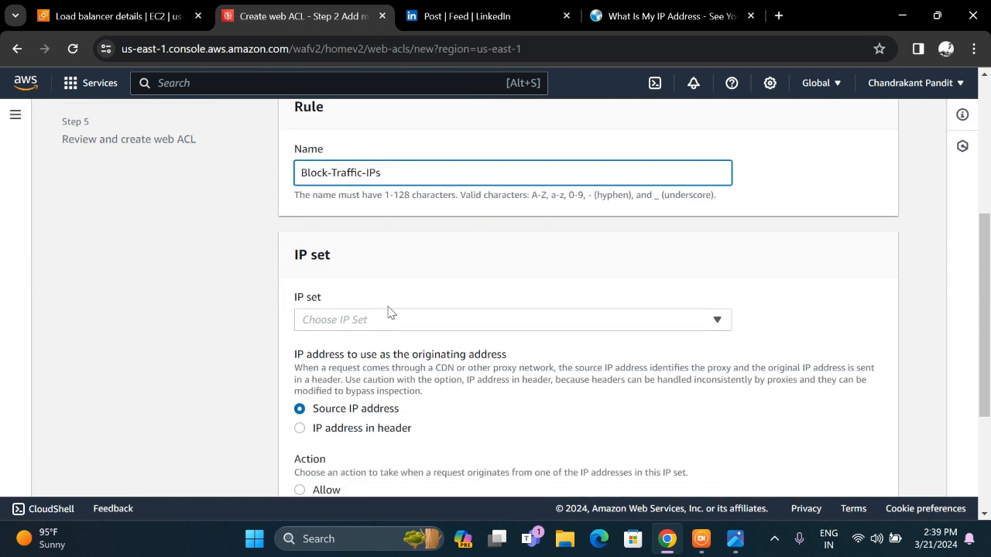
left_click(390, 321)
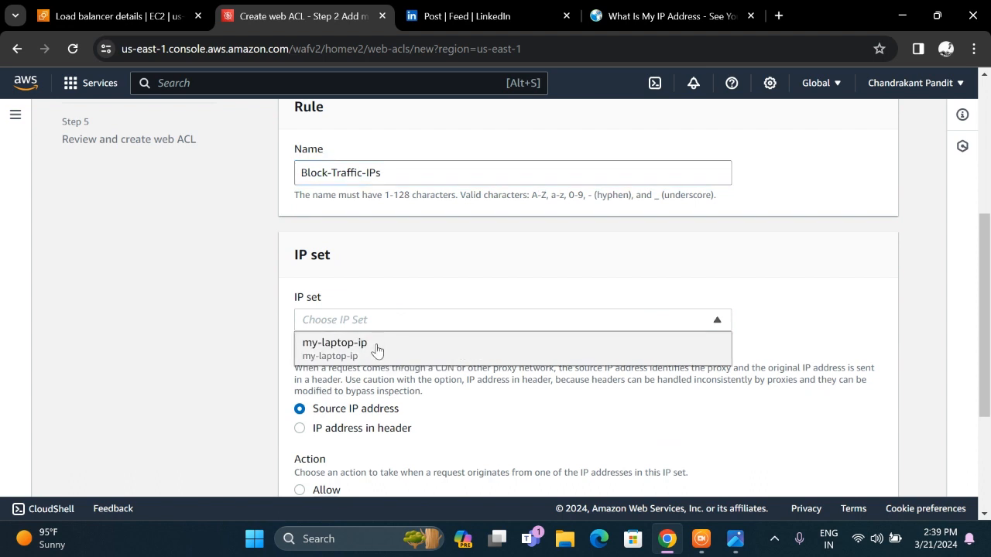
left_click(377, 348)
scroll(377, 349, "down", 2)
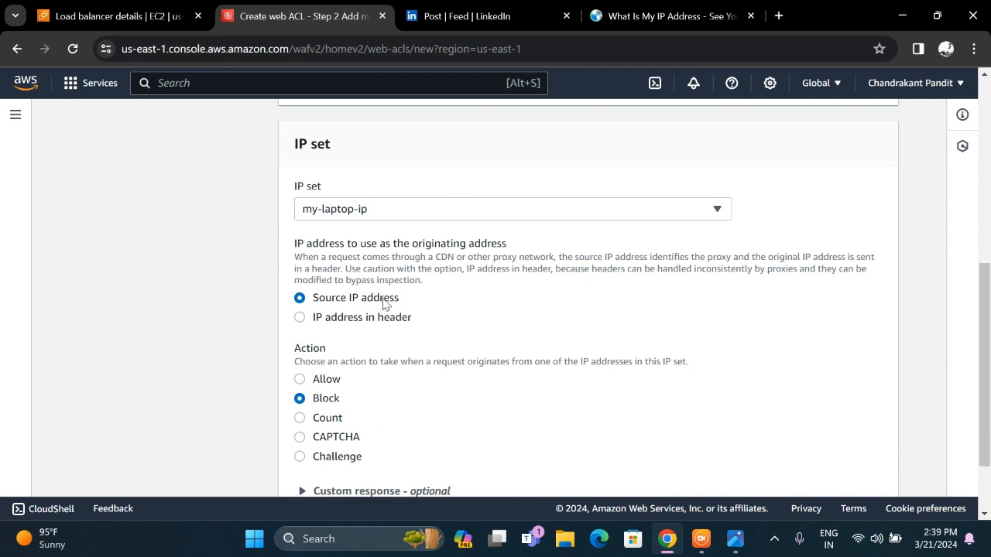
scroll(383, 304, "down", 1)
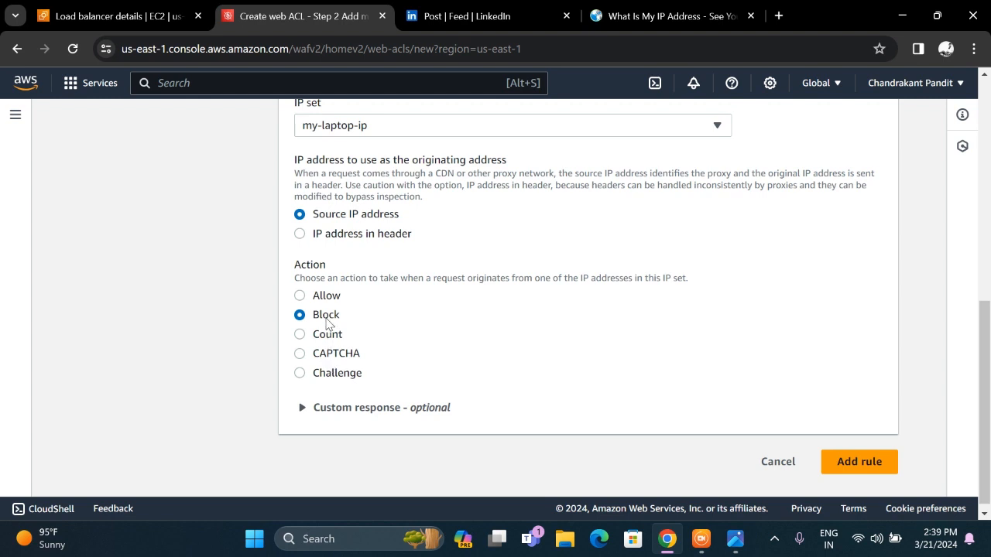
left_click(846, 464)
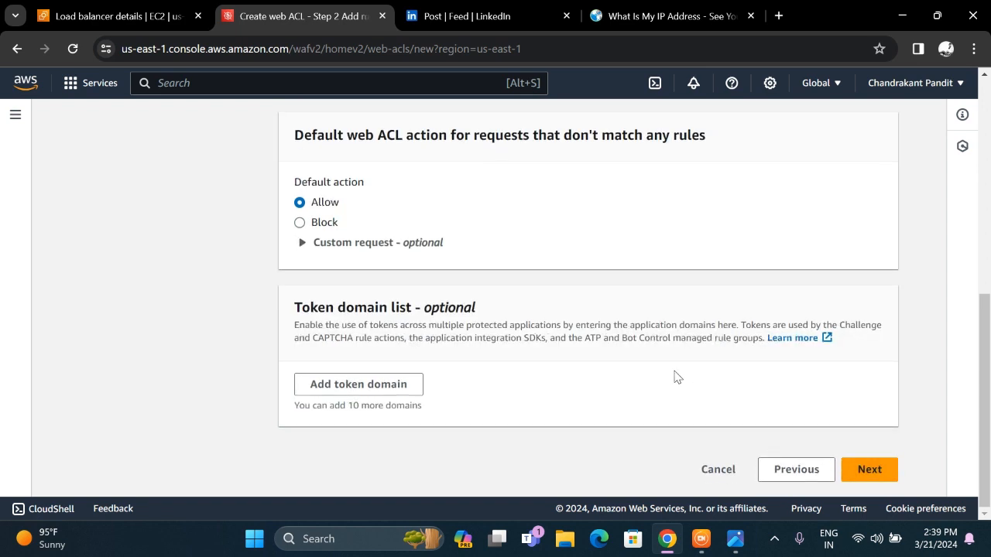
scroll(674, 378, "up", 5)
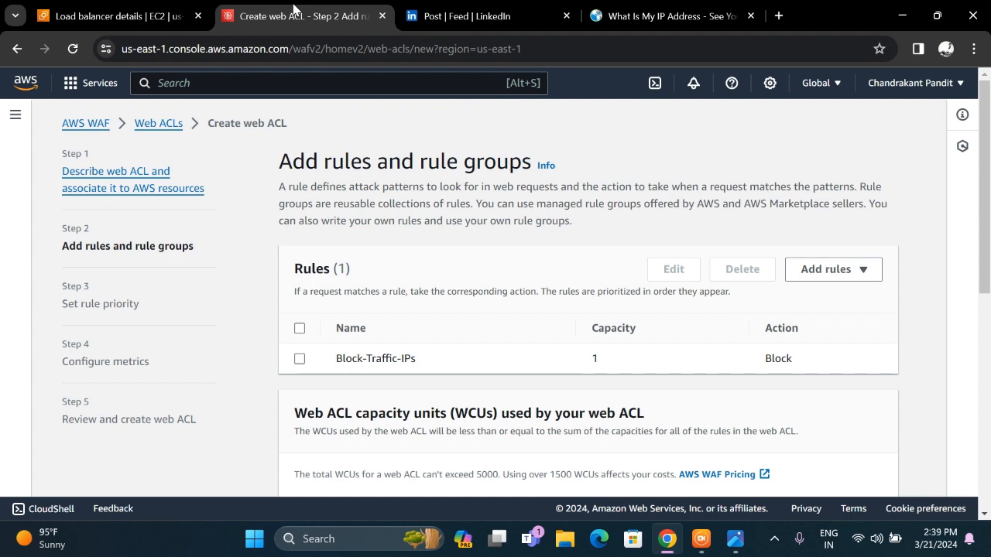
Close the What Is My IP Address page, return to the Test-WAF-EC2 load balancer details and refresh them to check its status.
left_click(749, 17)
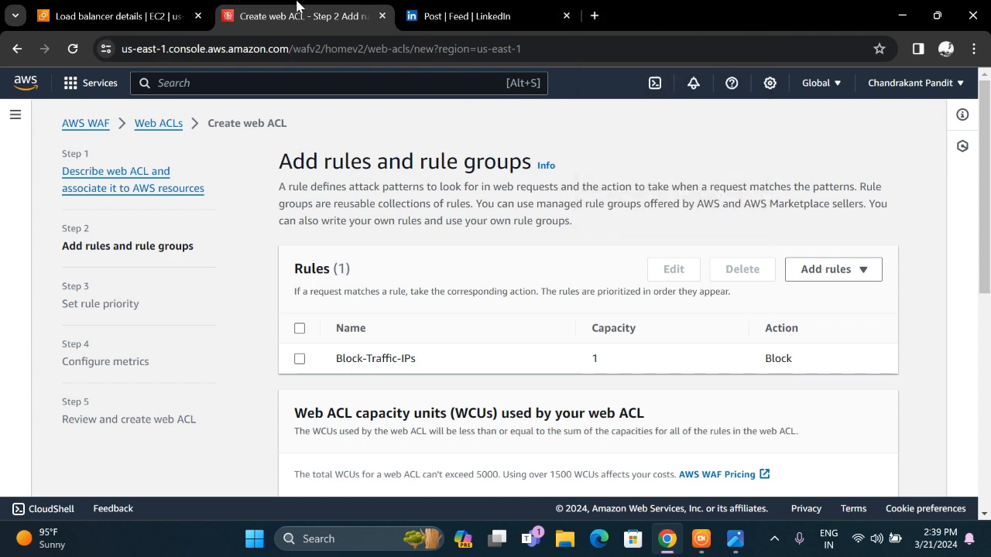
left_click(157, 8)
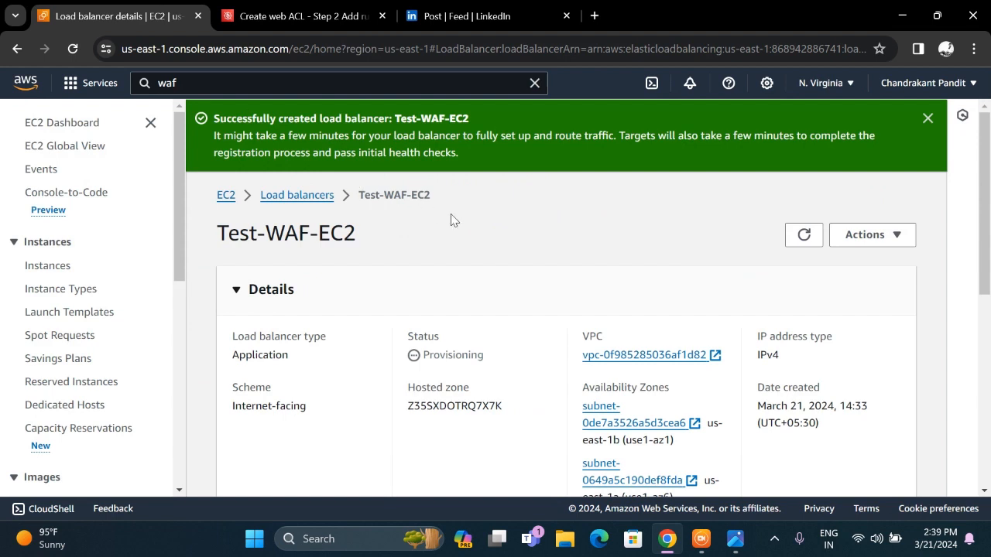
left_click(805, 235)
scroll(503, 384, "down", 5)
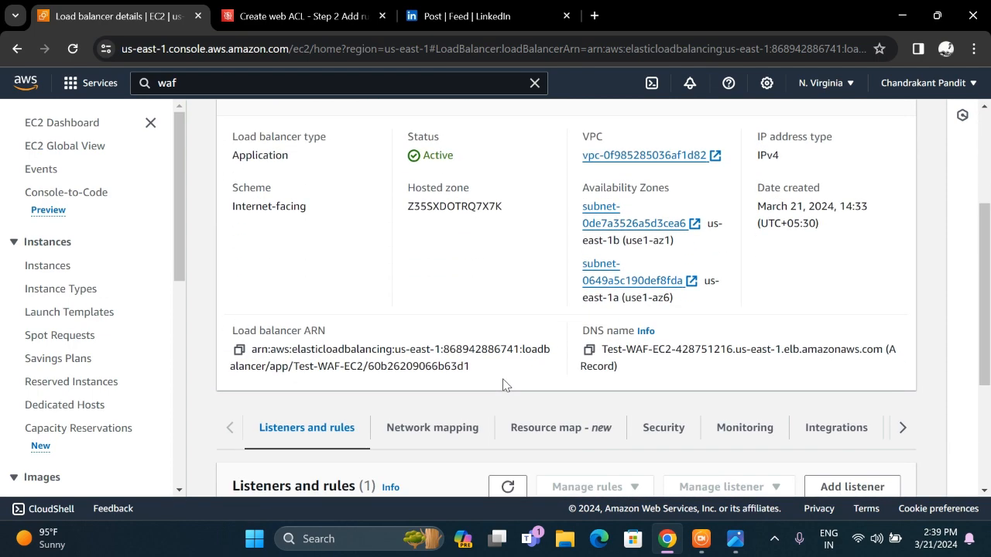
Copy the Test-WAF-EC2 load balancer's DNS name, load it in a new browser tab, and close the LinkedIn page.
left_click(589, 351)
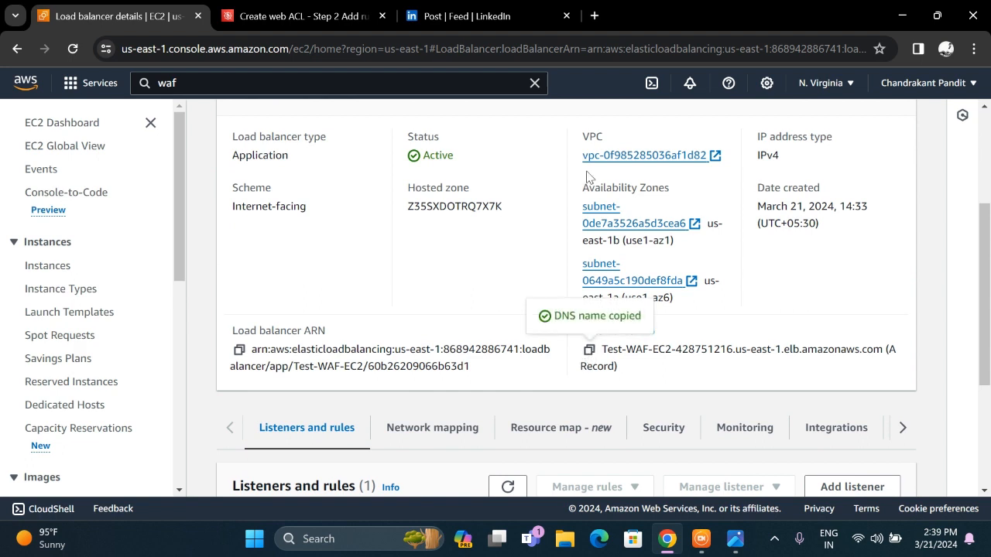
left_click(594, 22)
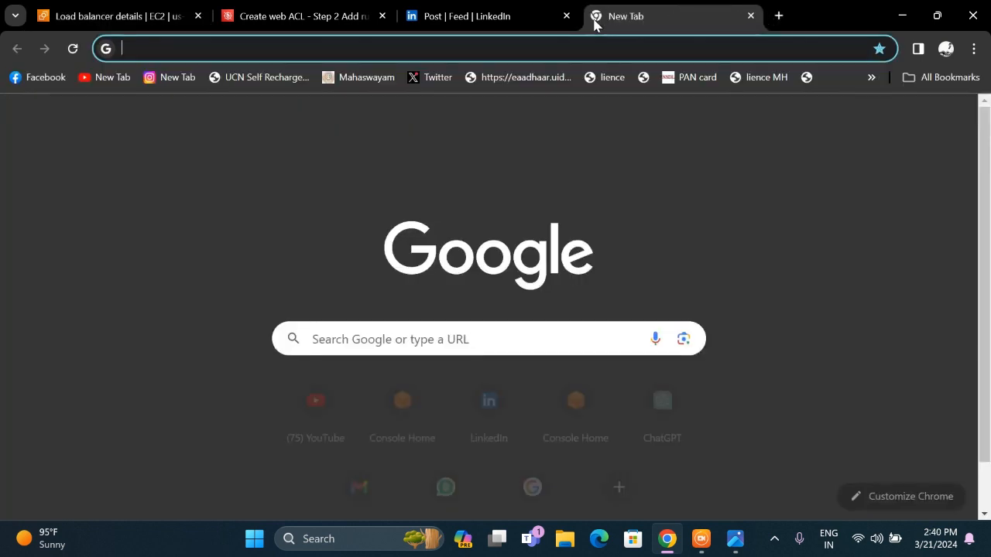
key("ctrl+v")
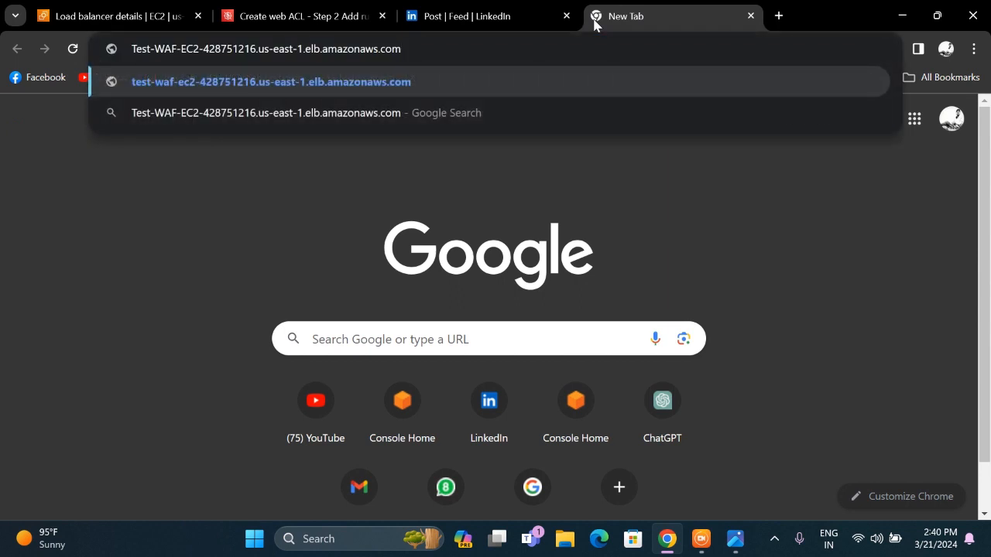
key("Return")
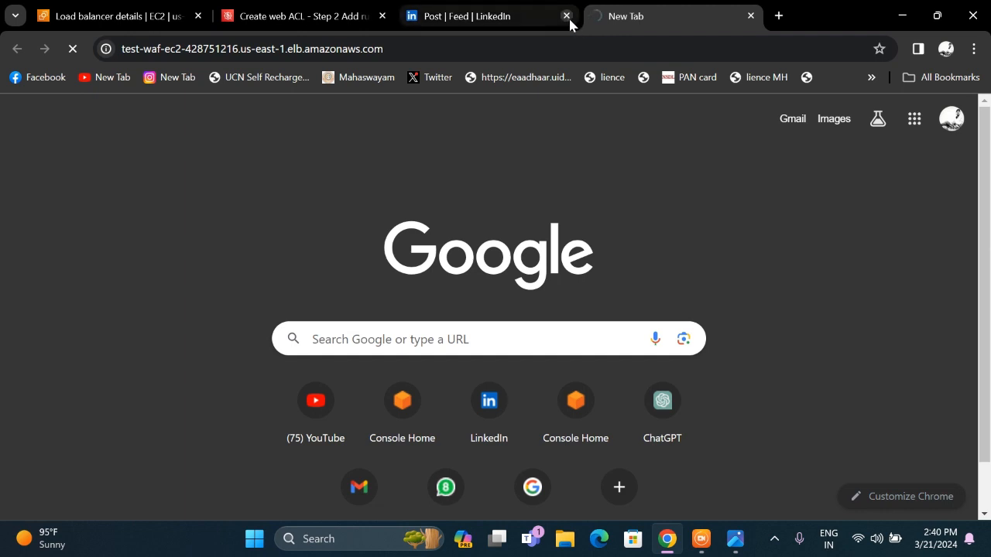
left_click(567, 17)
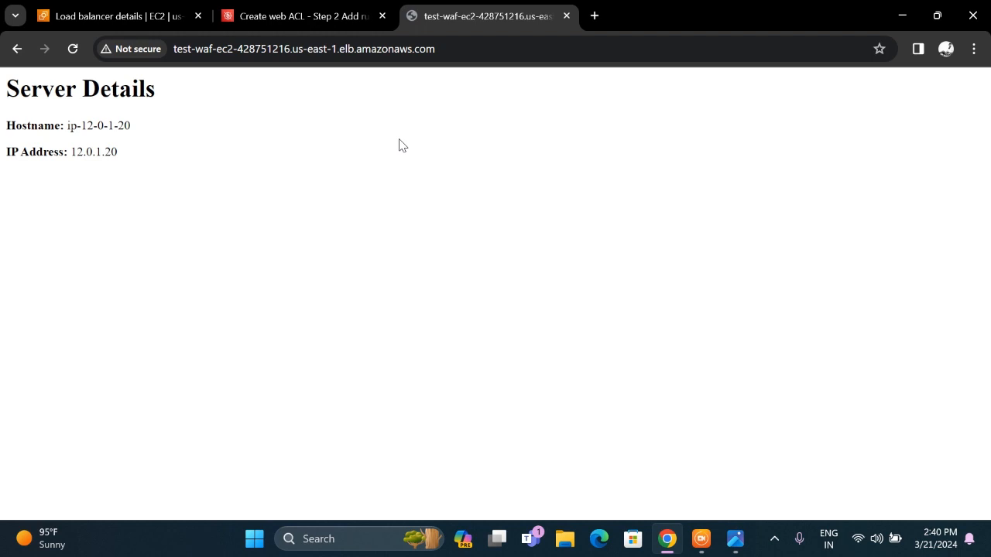
left_click(73, 51)
left_click_drag(346, 175, 6, 117)
Return to the web ACL creation, keep Allow as the default action, and continue to the rule priority step.
left_click(324, 20)
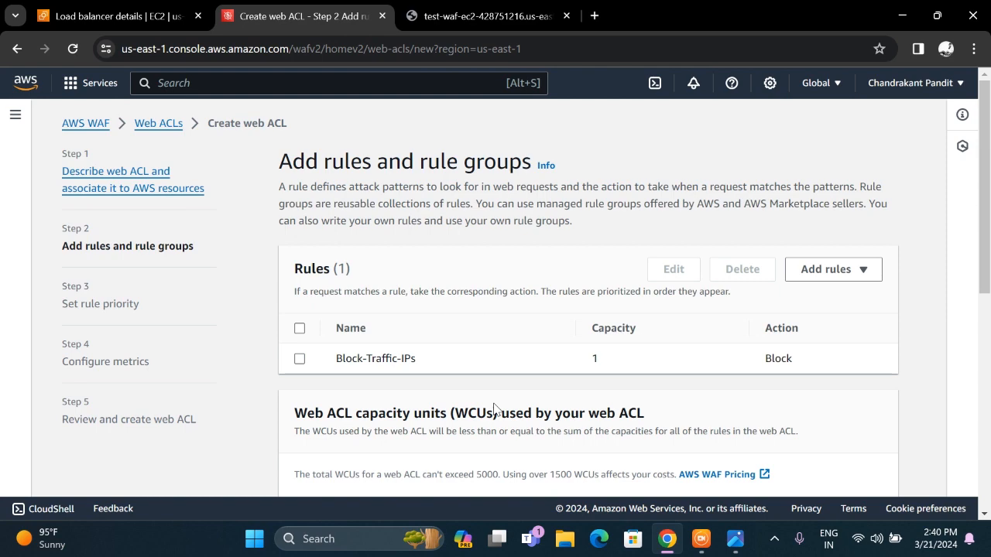
scroll(494, 408, "down", 3)
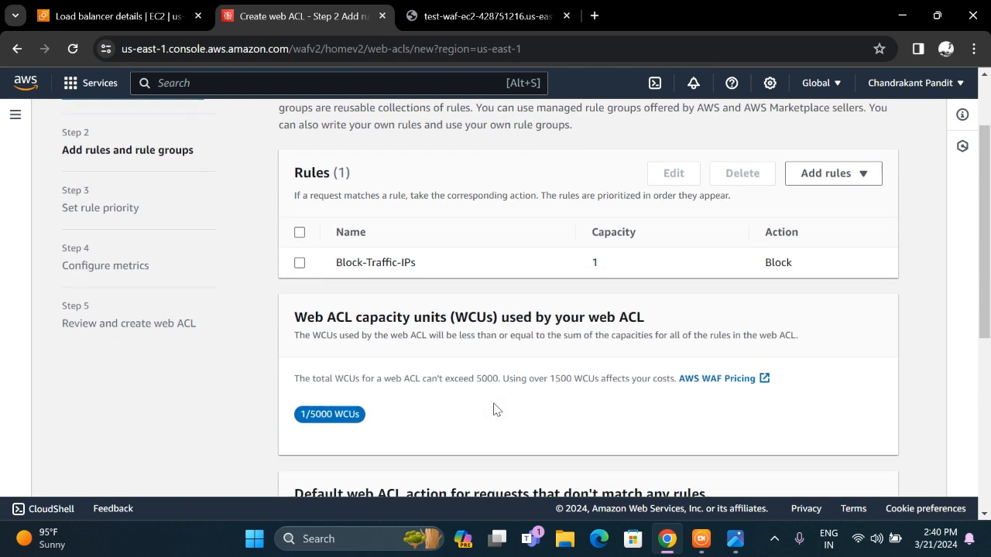
scroll(494, 410, "down", 3)
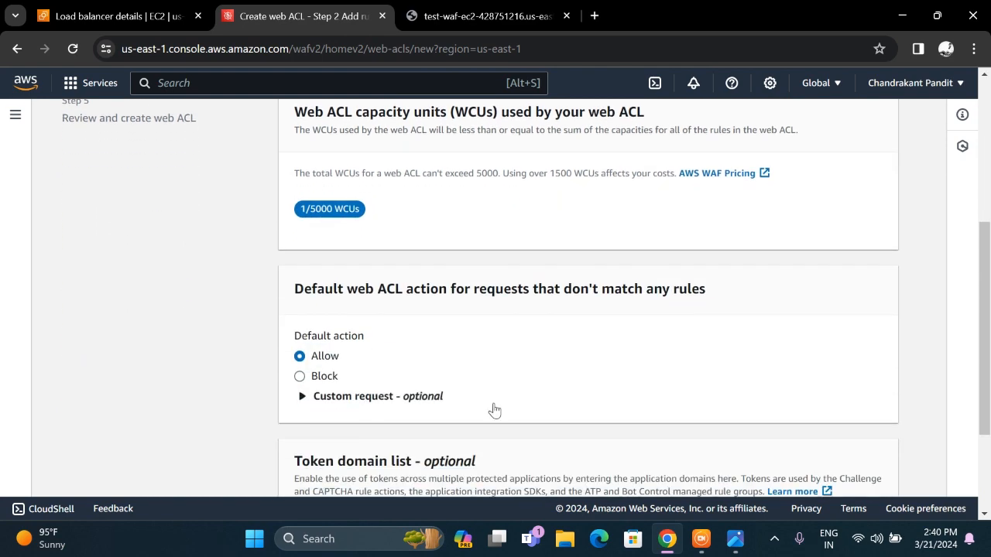
scroll(494, 408, "down", 1)
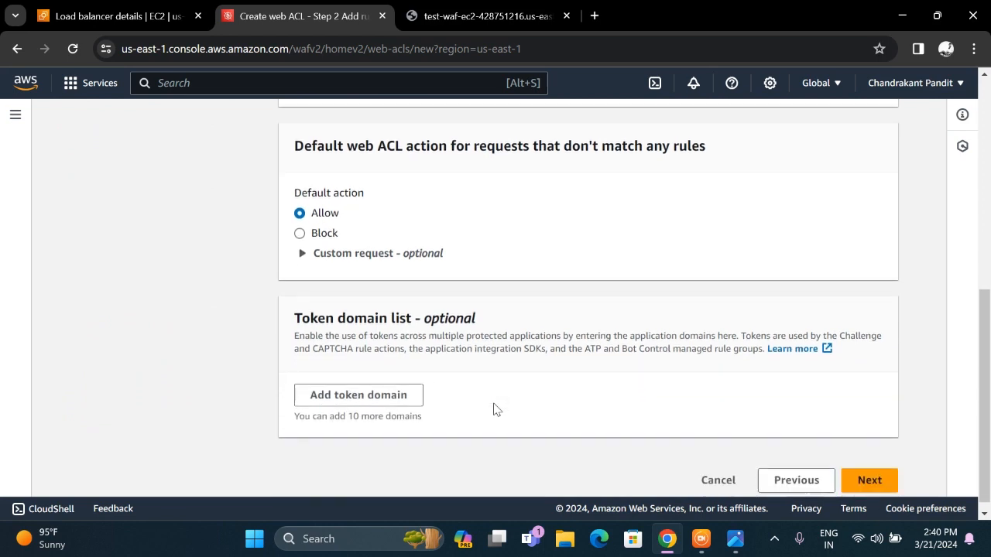
left_click(867, 470)
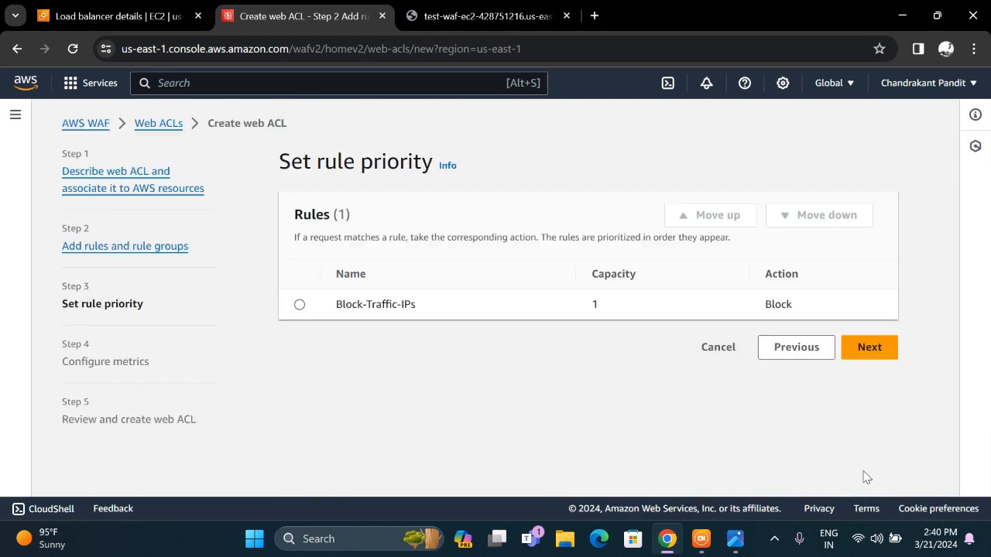
Accept the Block-Traffic-IPs rule's priority and CloudWatch metric, keep sampled requests enabled, and continue to the review step.
left_click(300, 304)
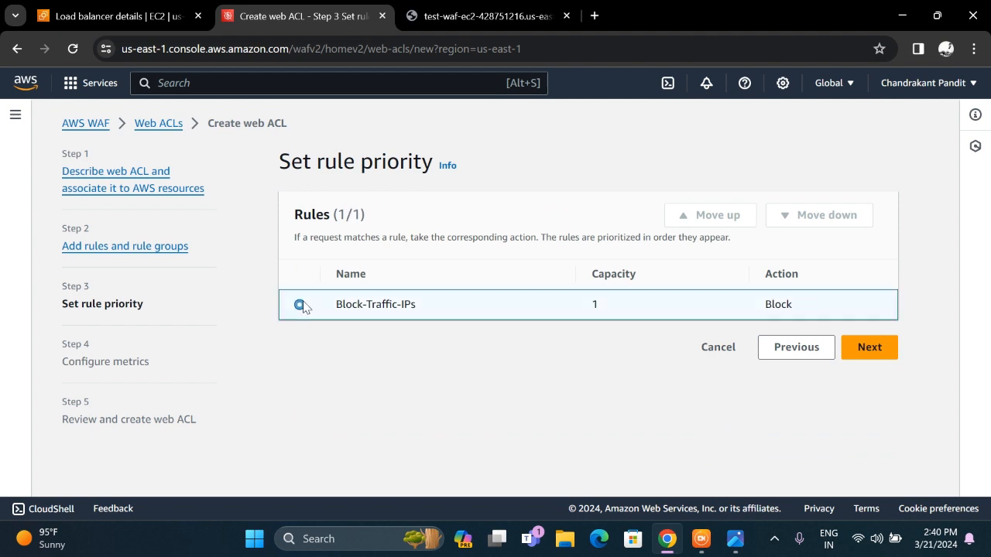
left_click(880, 348)
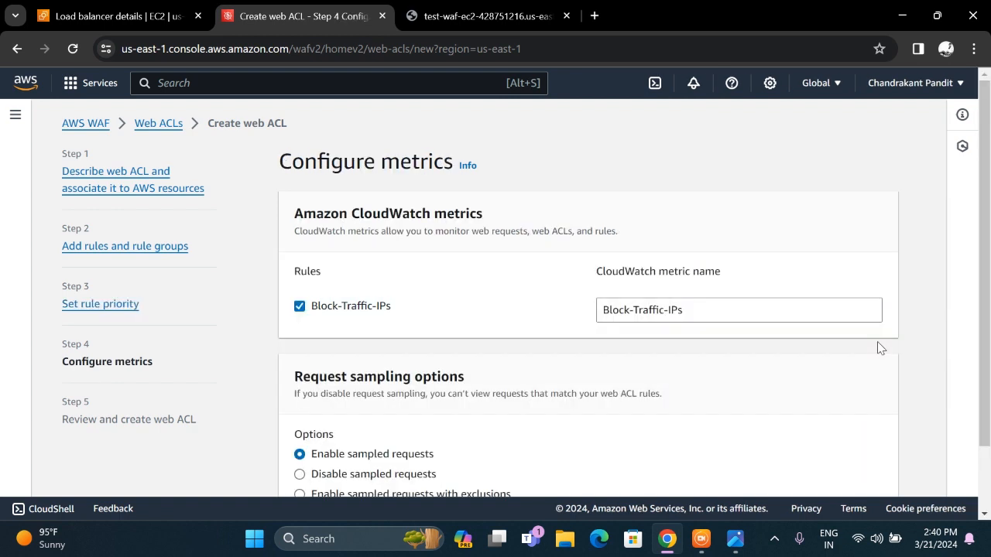
scroll(650, 391, "down", 2)
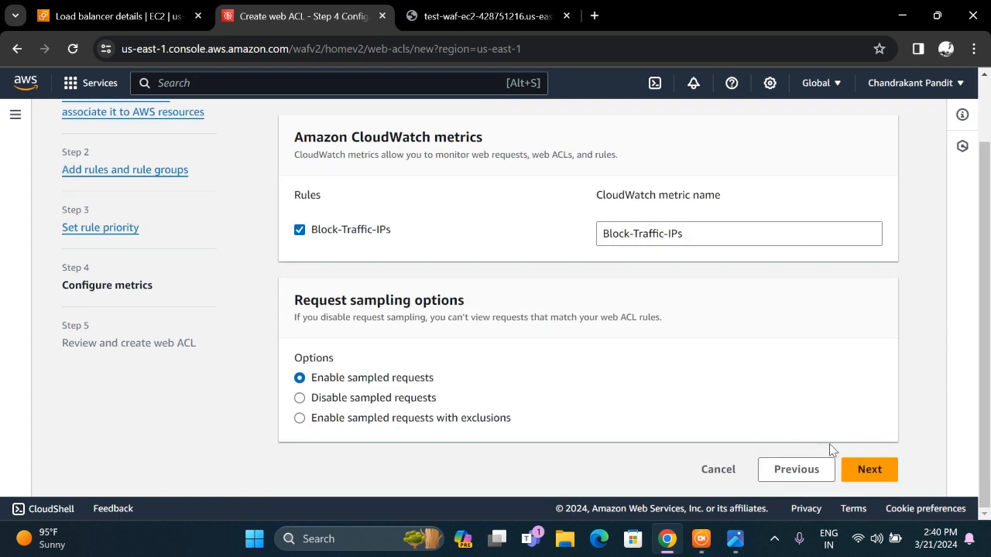
left_click(859, 472)
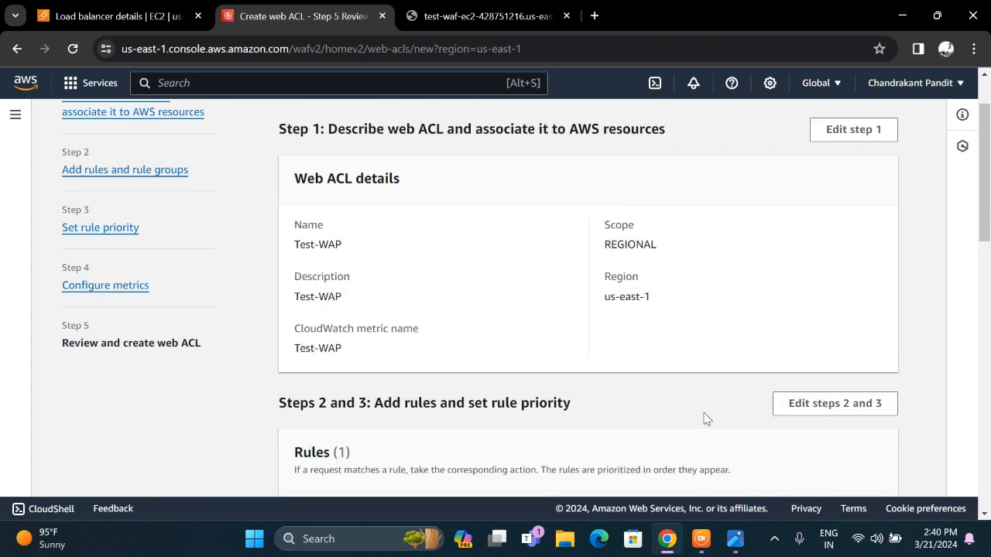
Review the configuration of the Test-WAP web ACL and create it.
scroll(708, 418, "down", 4)
scroll(707, 419, "down", 6)
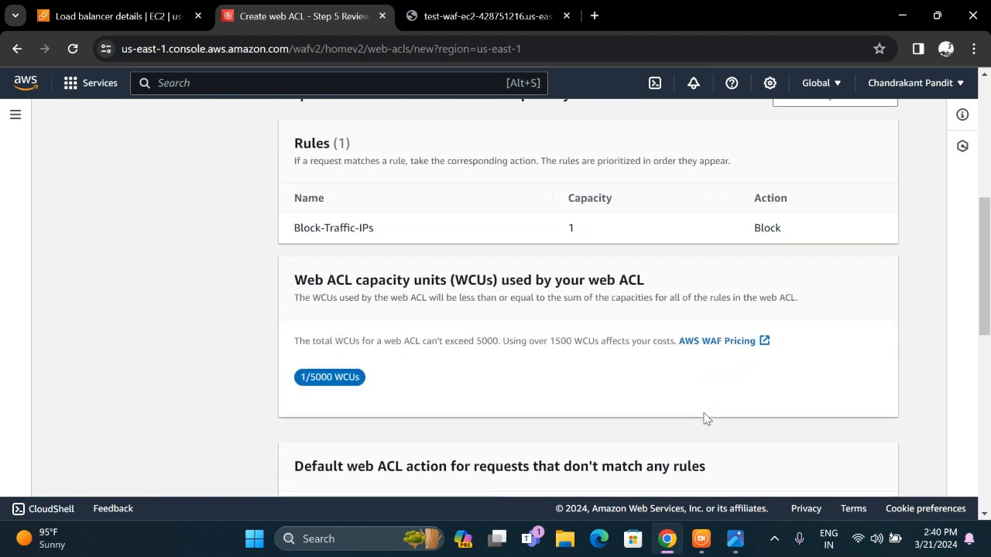
scroll(706, 419, "down", 1)
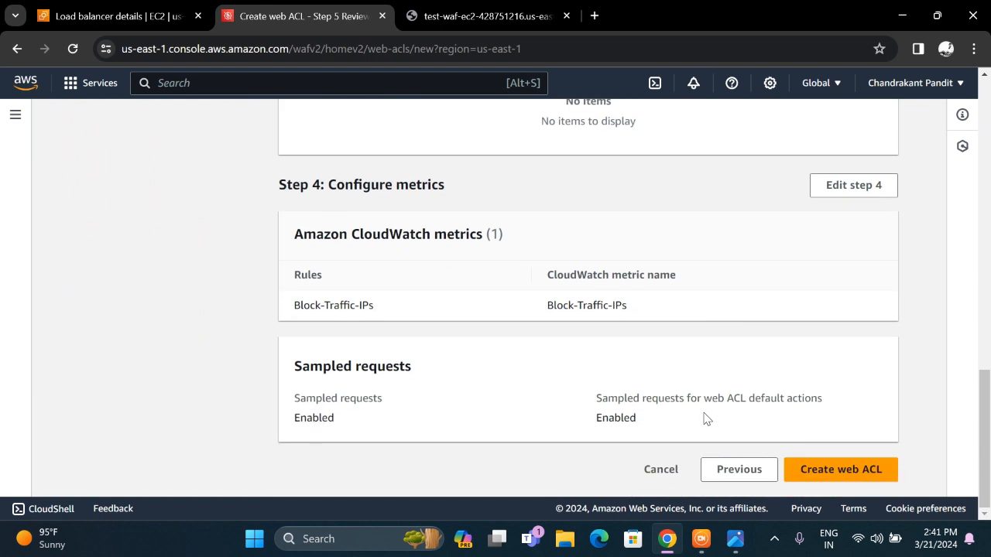
left_click(836, 476)
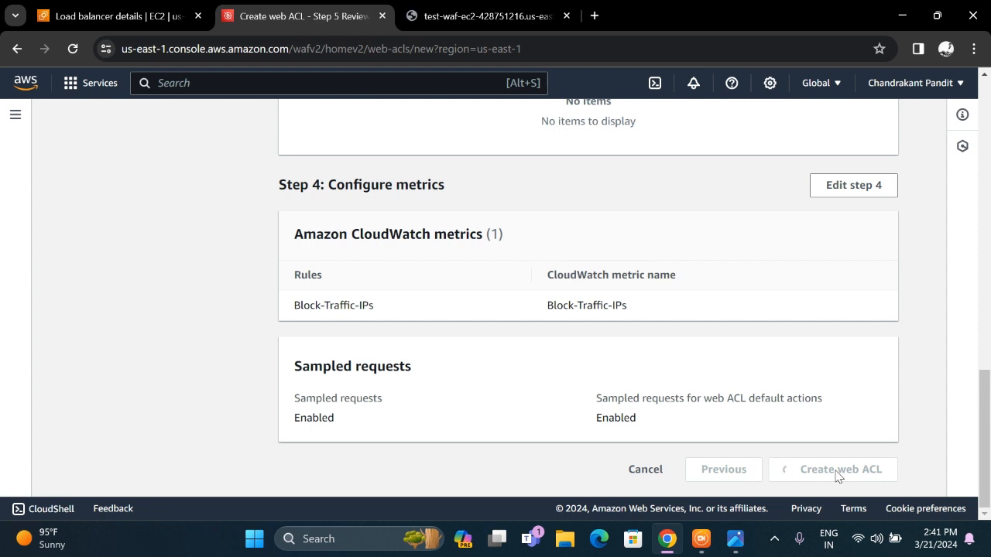
scroll(699, 397, "up", 10)
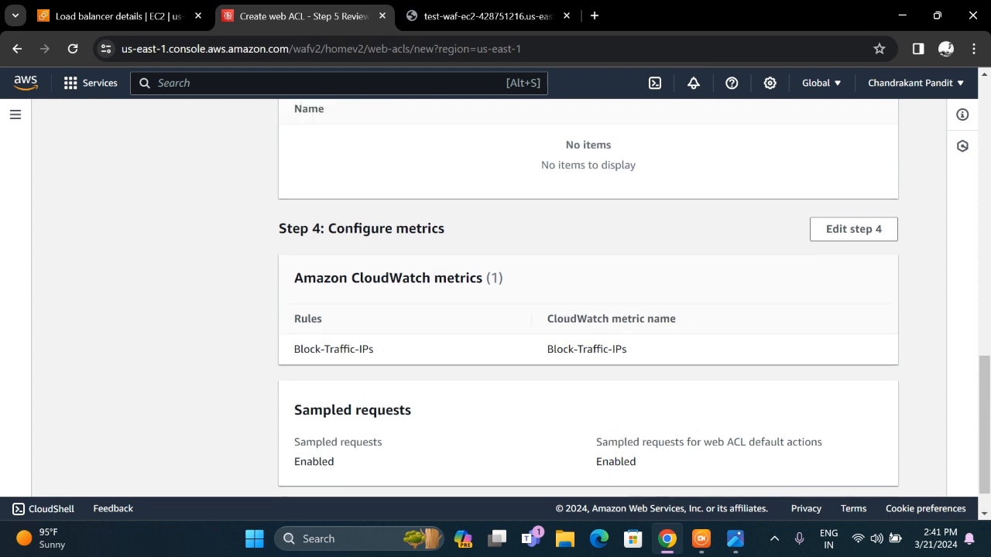
scroll(699, 397, "up", 5)
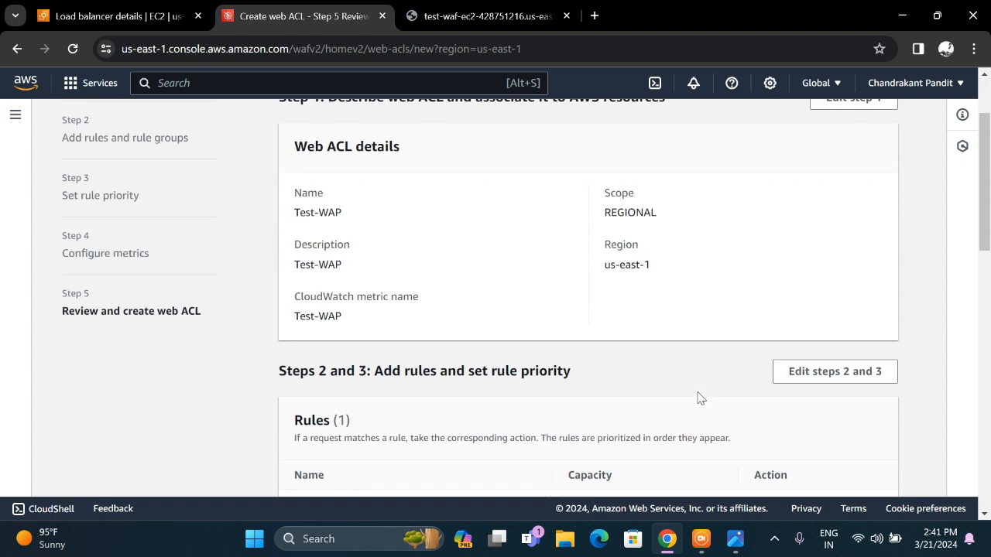
scroll(699, 397, "down", 4)
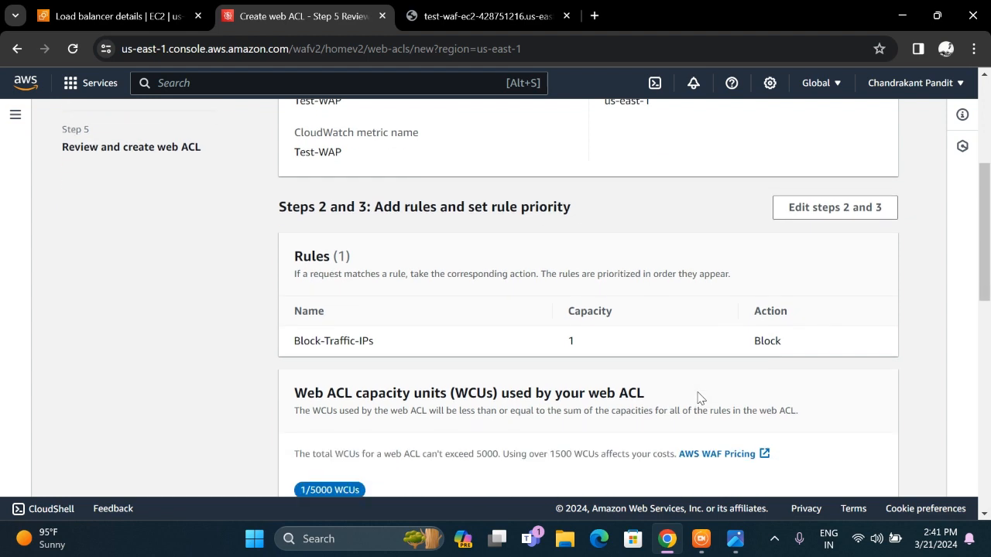
scroll(699, 397, "down", 6)
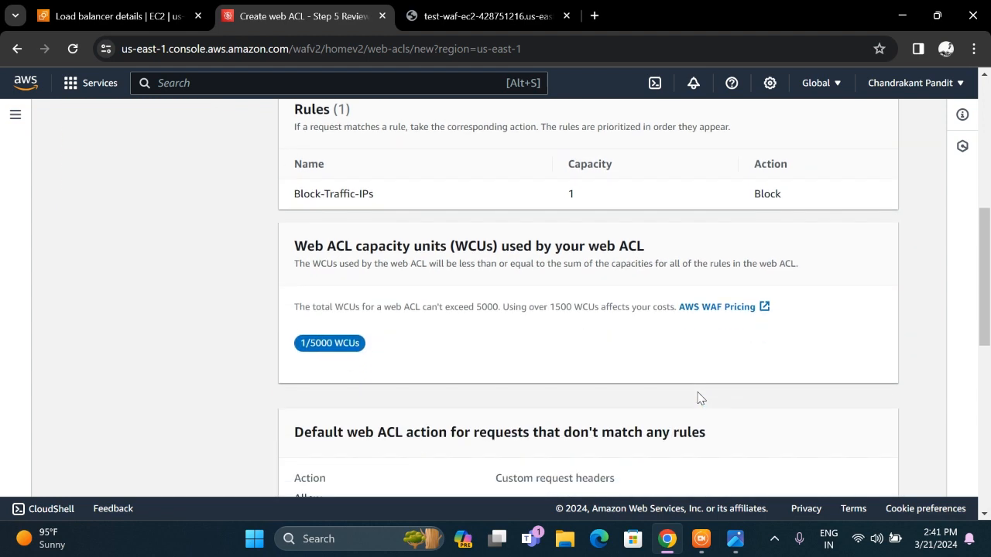
scroll(700, 397, "down", 8)
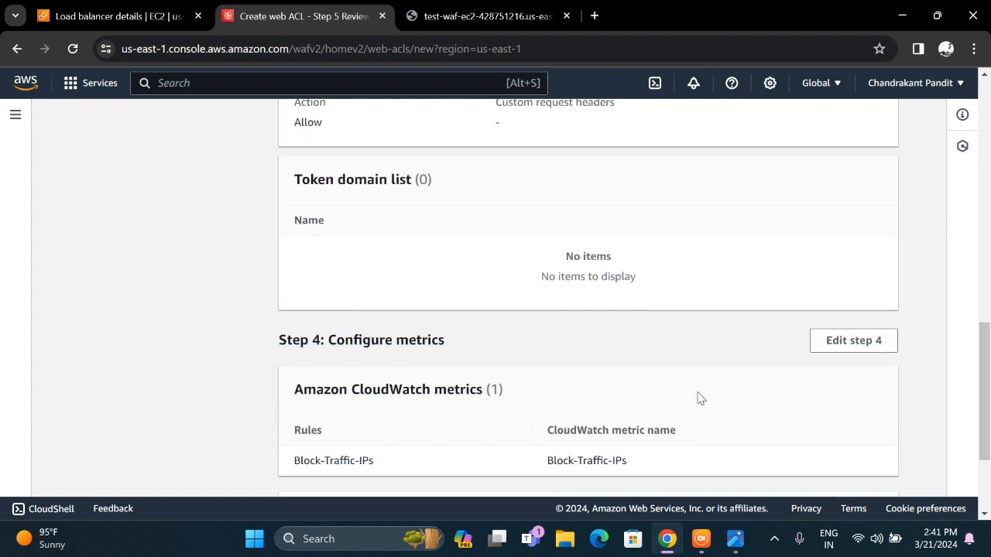
scroll(699, 397, "down", 2)
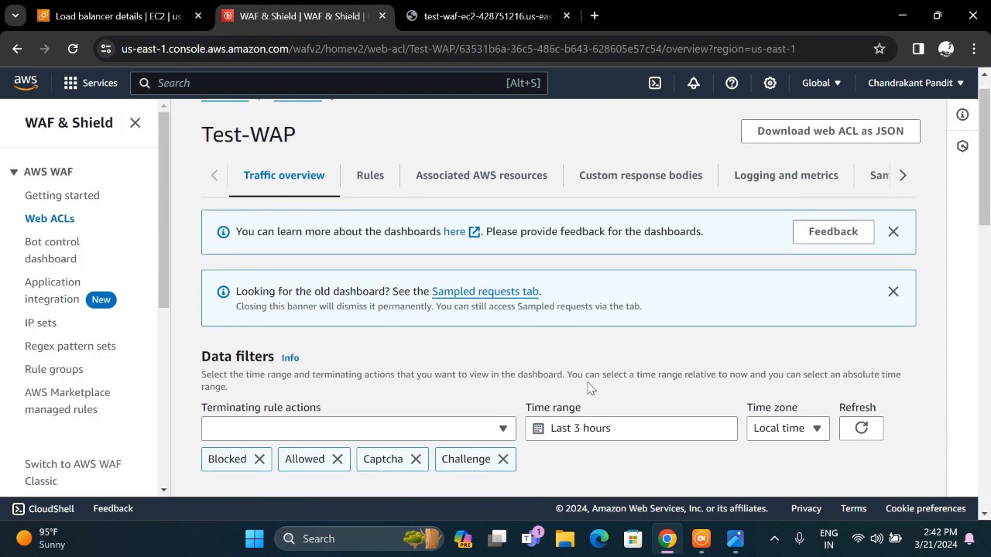
Look through the Test-WAP traffic overview and show the web ACL's associated AWS resources.
scroll(588, 387, "down", 5)
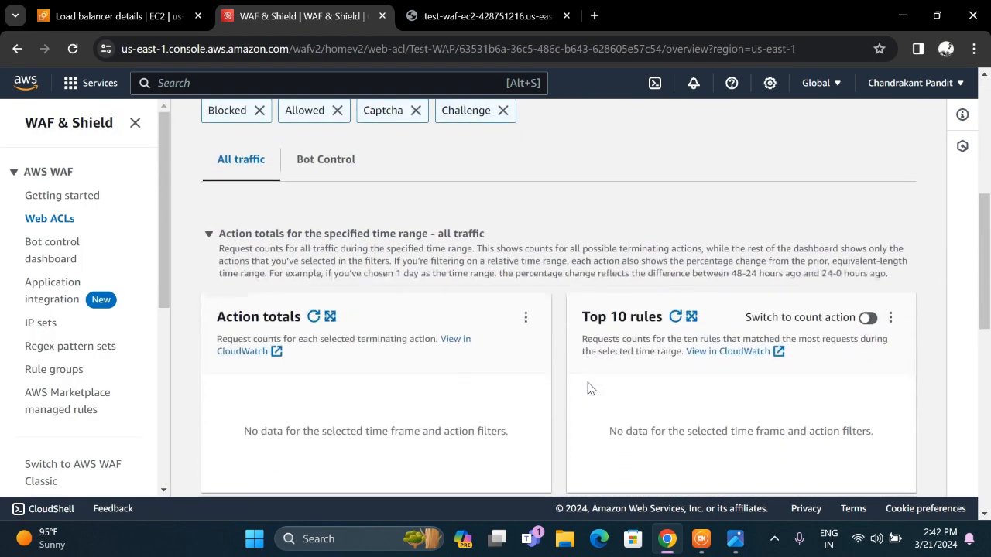
scroll(588, 390, "down", 3)
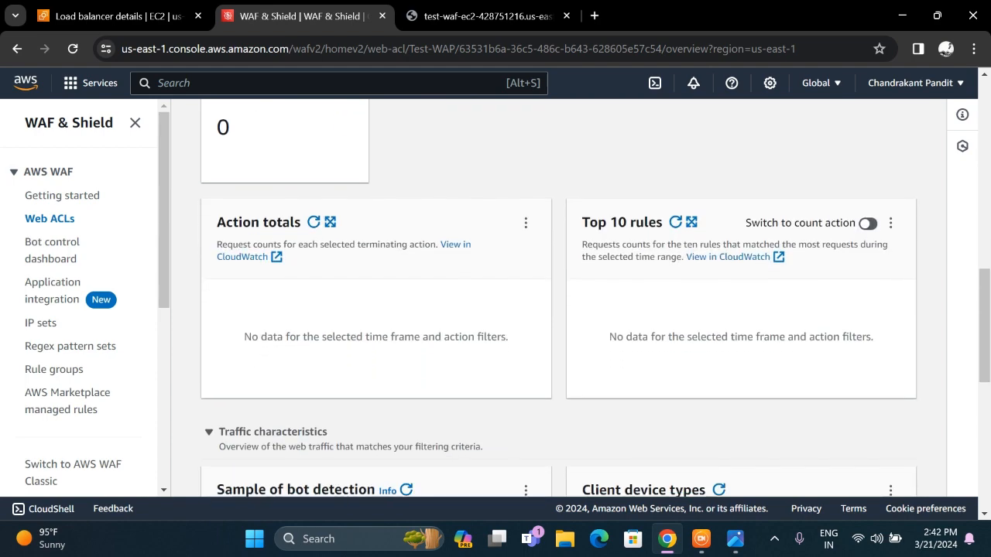
scroll(588, 387, "up", 10)
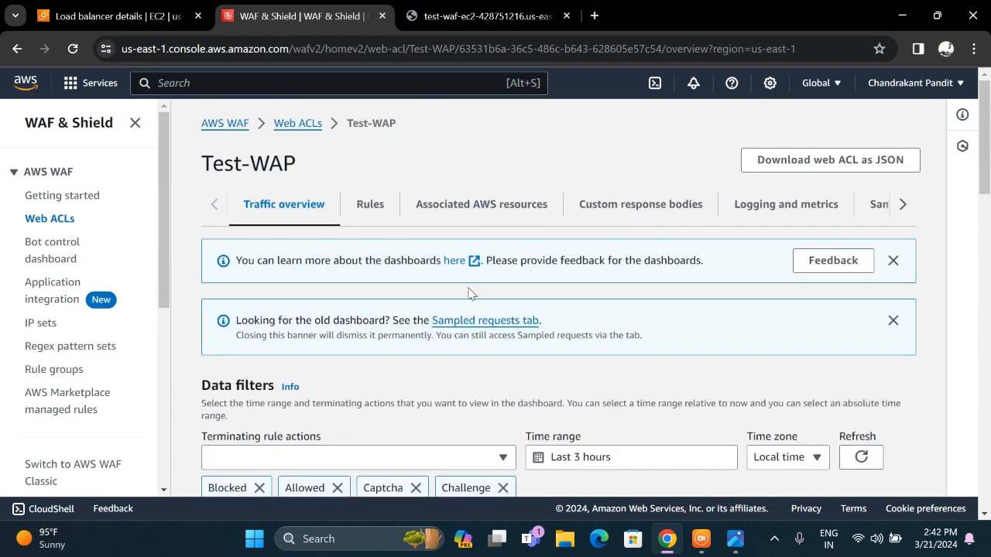
left_click(499, 222)
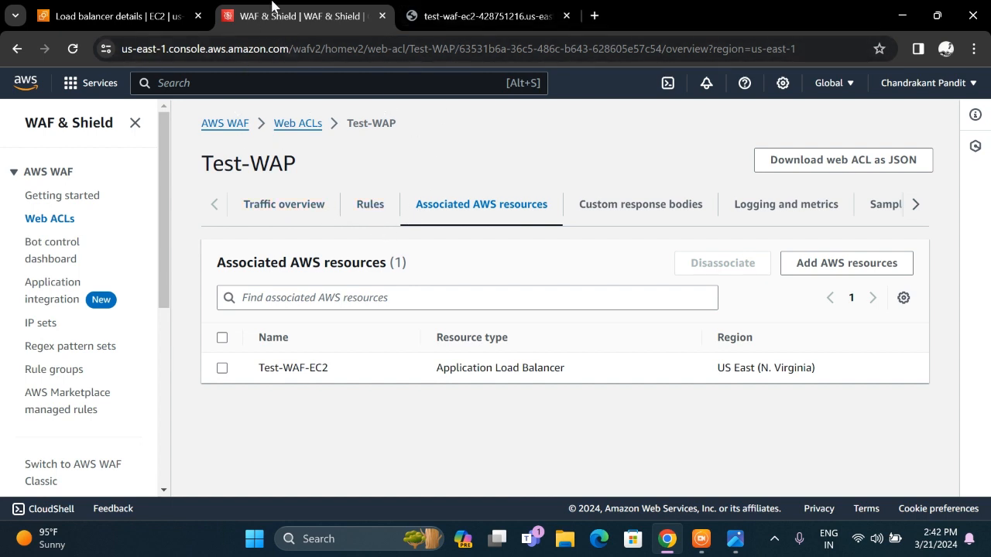
Copy the load balancer's DNS name again and load it in another new browser tab to test the block rule.
left_click(155, 9)
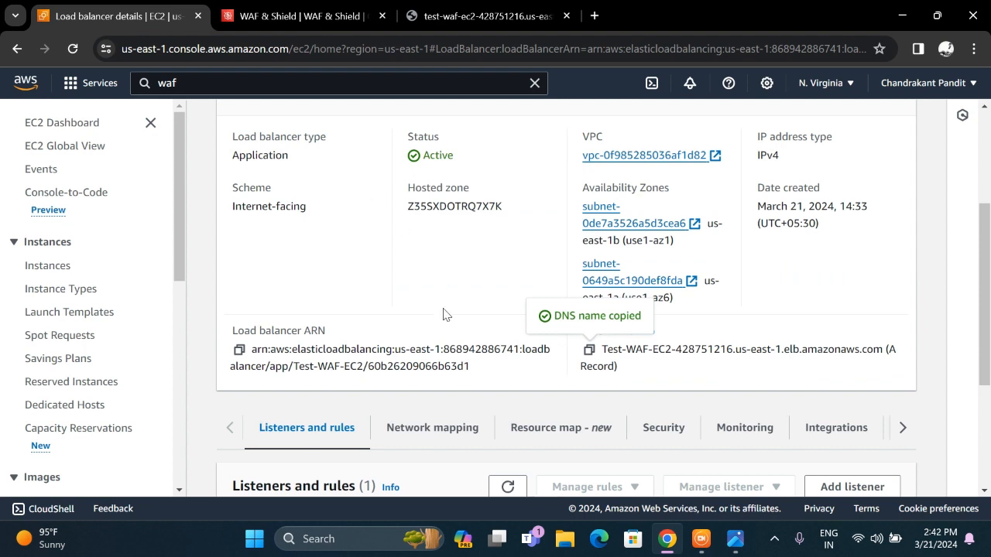
left_click(589, 351)
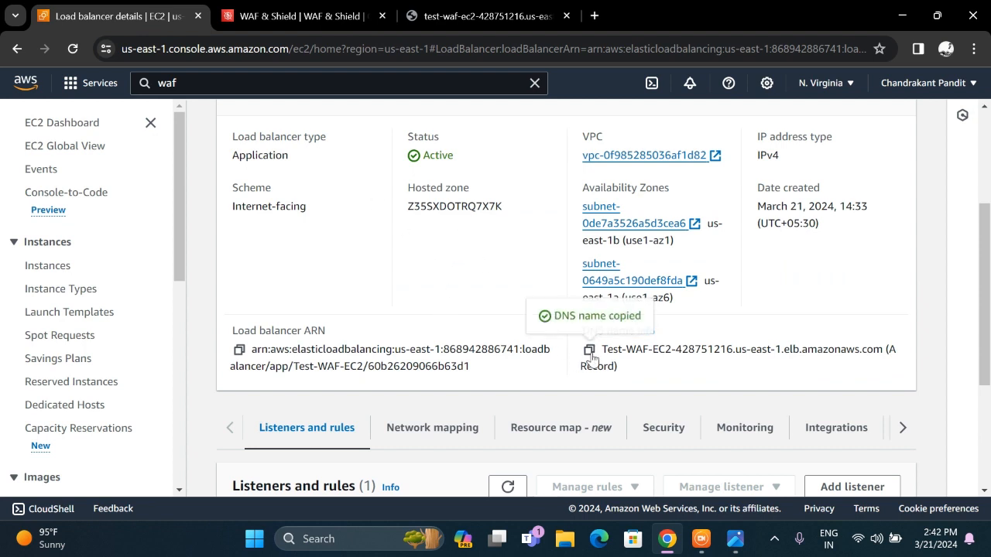
left_click(595, 17)
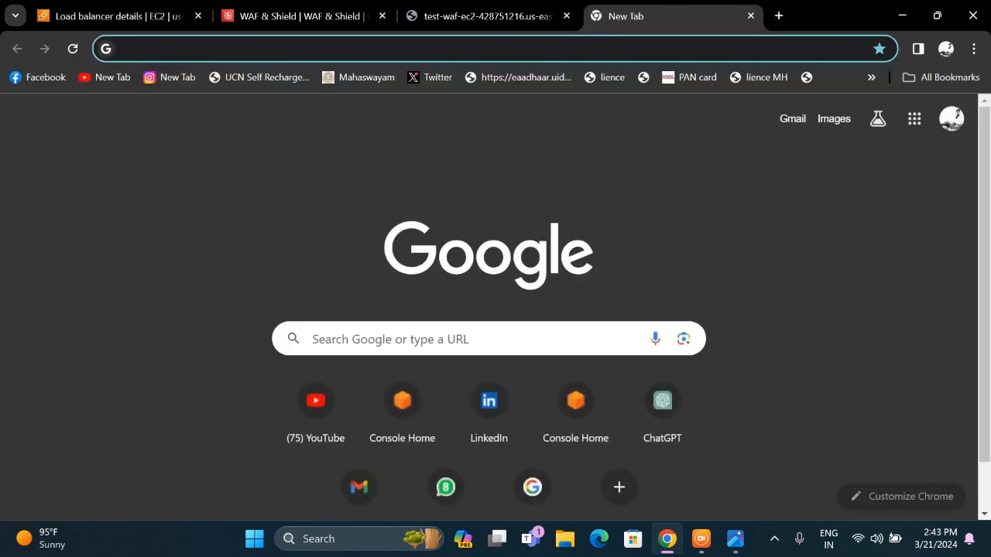
key("ctrl+v")
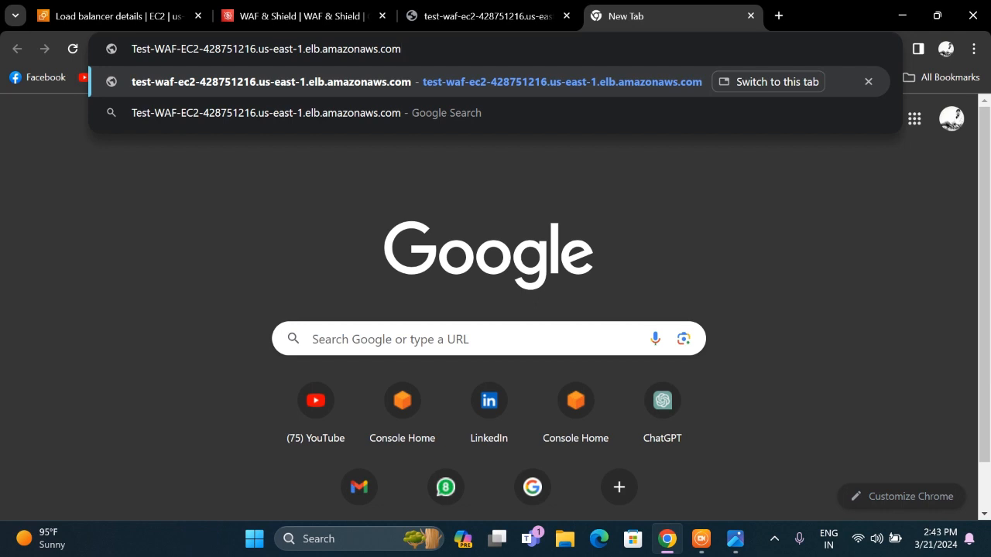
key("Return")
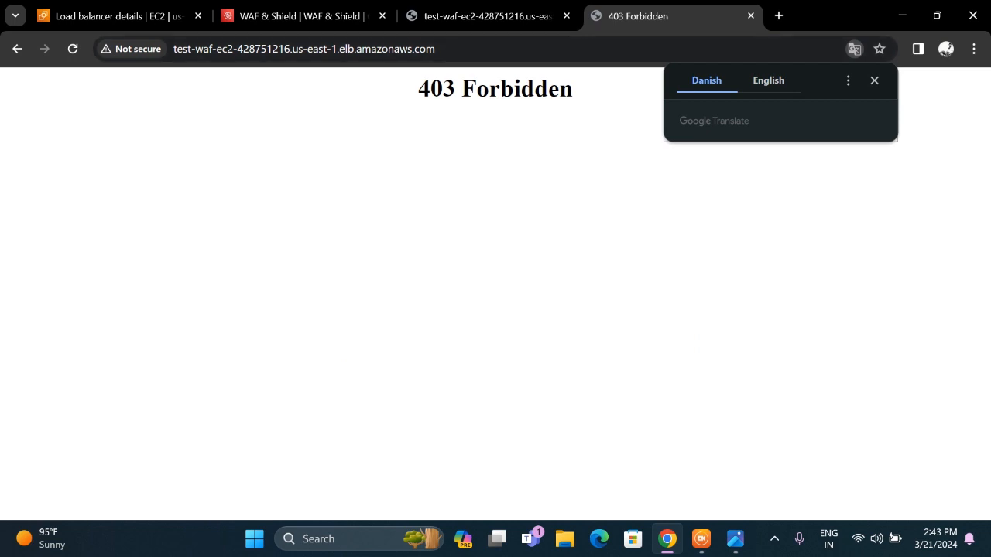
left_click(875, 81)
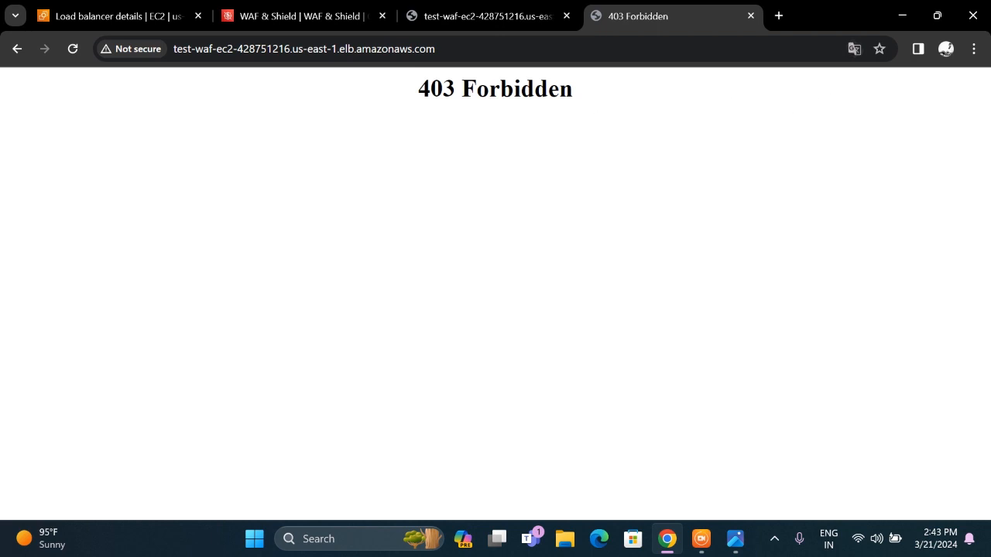
key("ctrl+a")
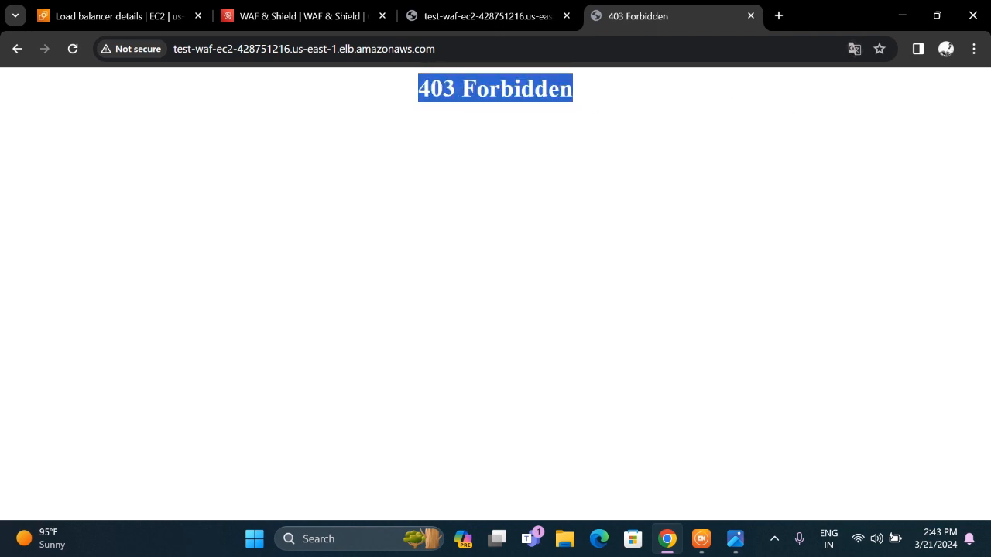
left_click(551, 126)
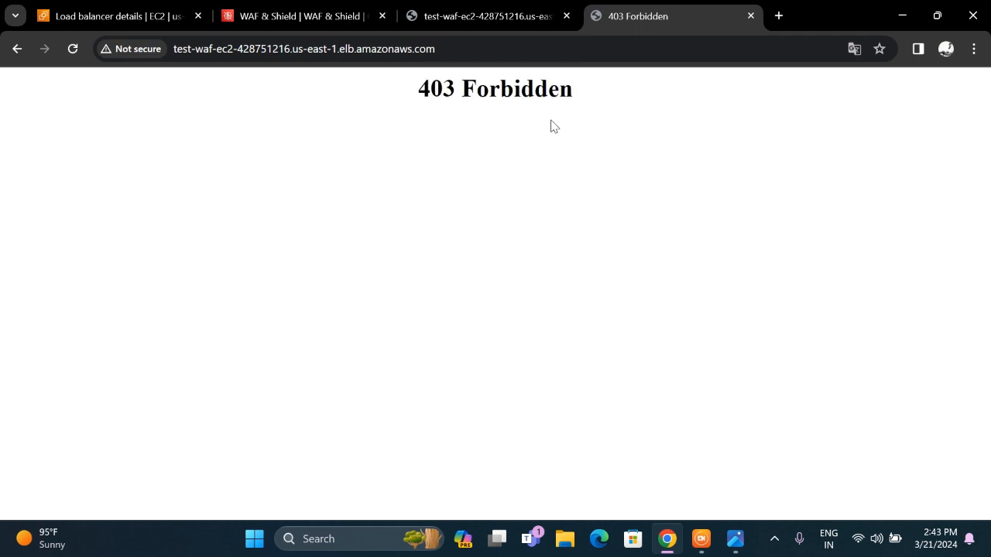